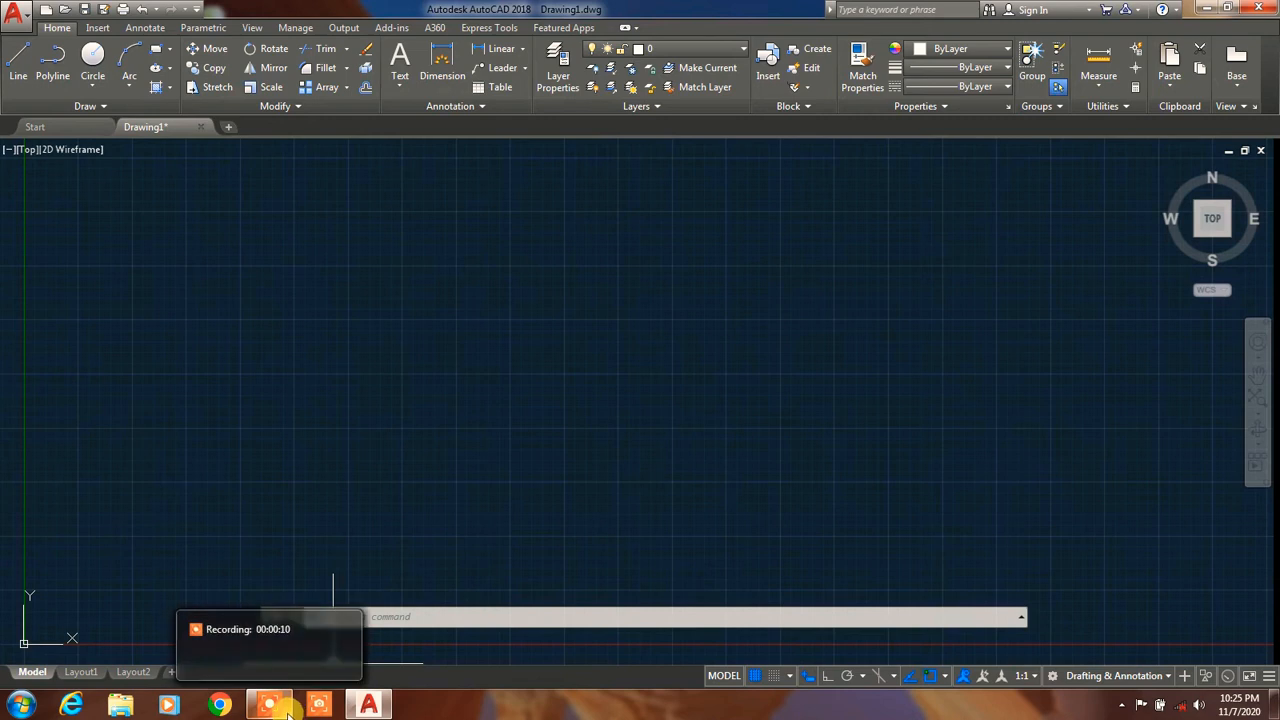
click(288, 712)
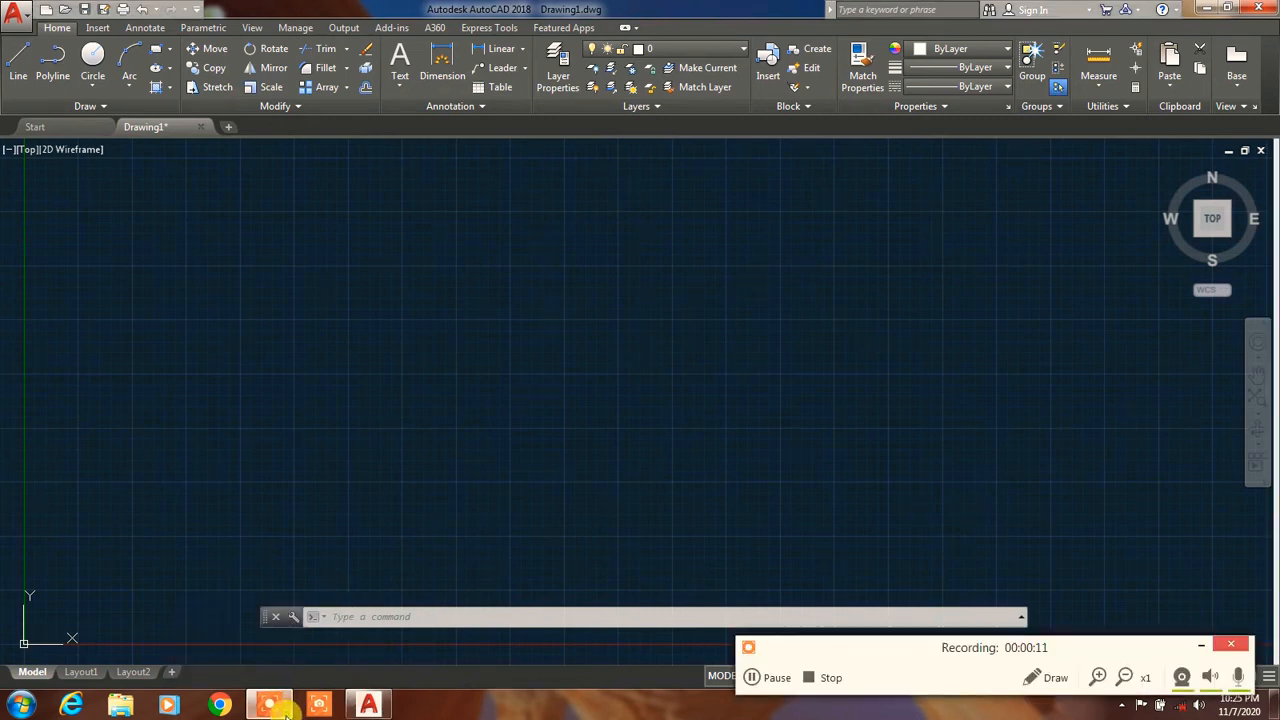
click(1033, 680)
click(750, 682)
mouse_move(2, 38)
mouse_down()
mouse_move(214, 134)
mouse_move(209, 157)
mouse_move(181, 162)
mouse_up()
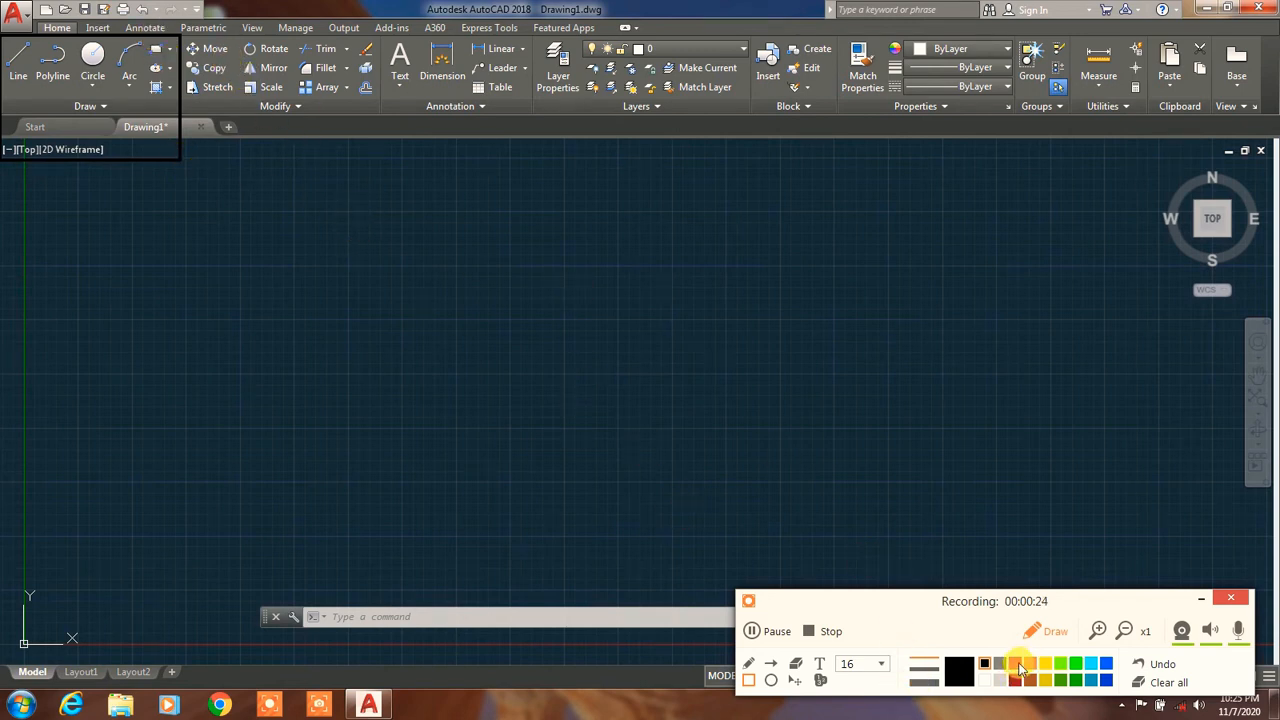
mouse_move(180, 40)
mouse_down()
mouse_move(414, 86)
mouse_move(375, 162)
mouse_up()
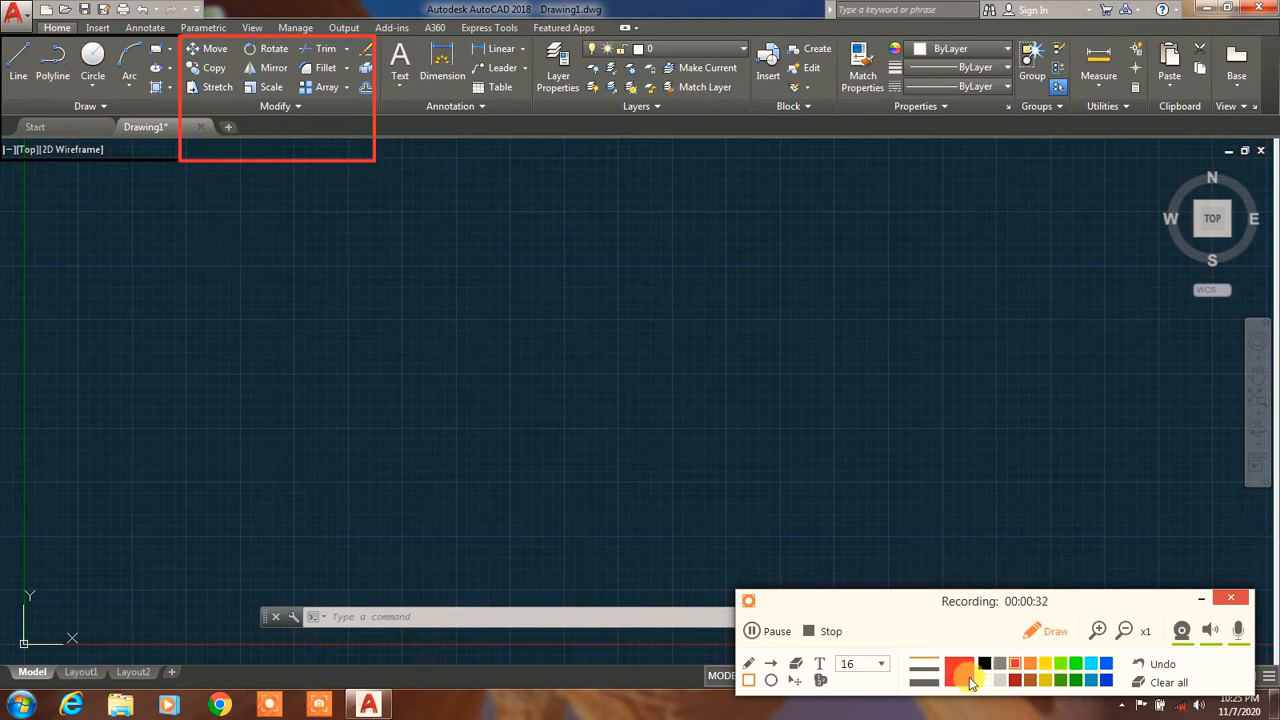
click(748, 663)
drag(52, 185, 138, 152)
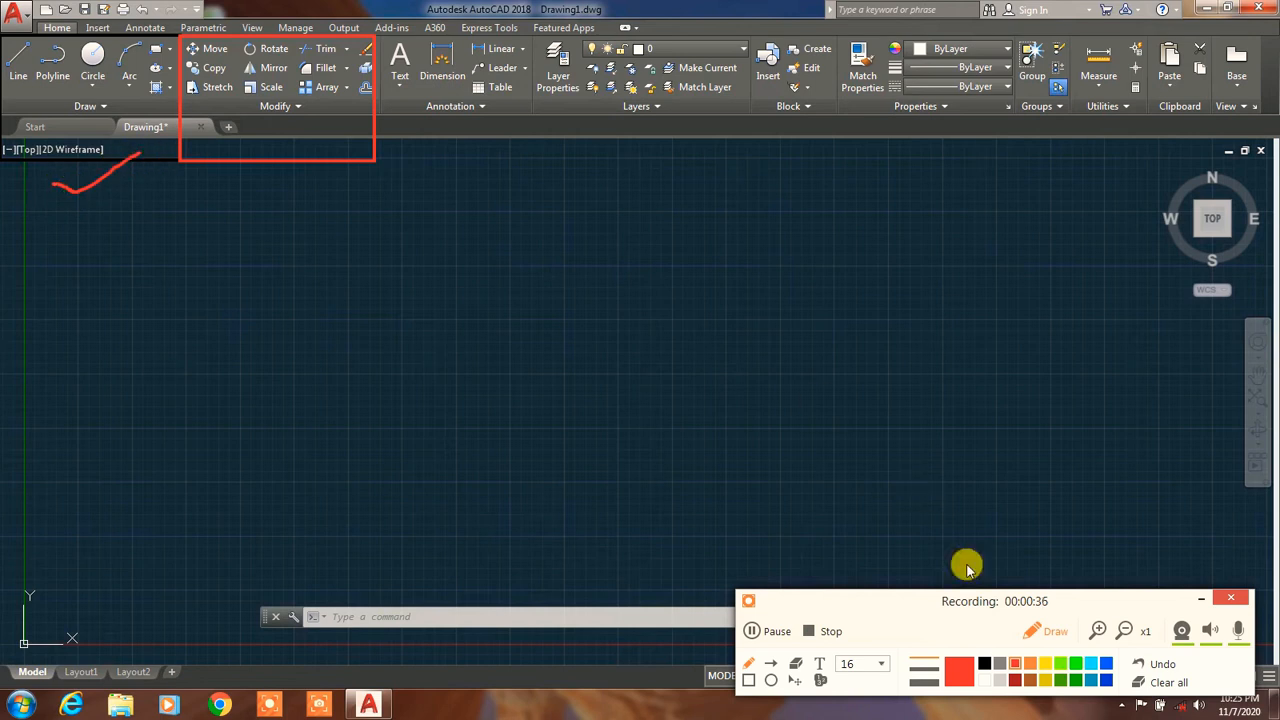
click(1155, 682)
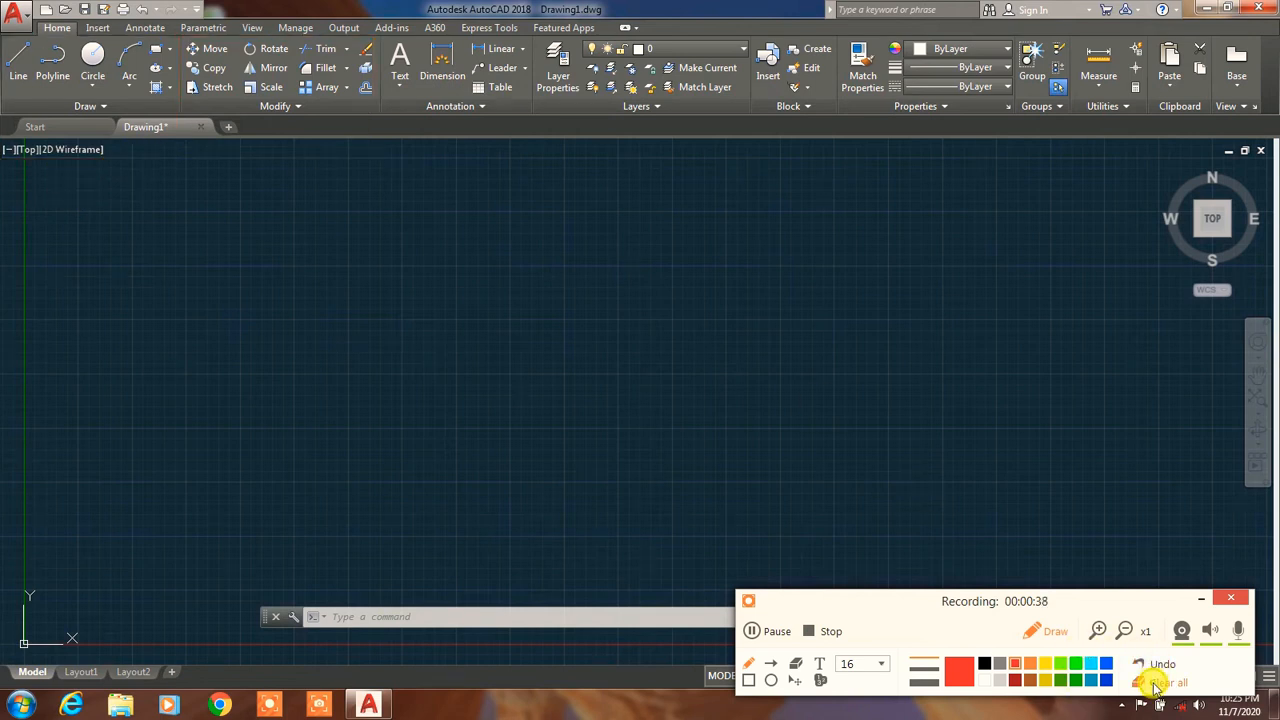
click(1030, 632)
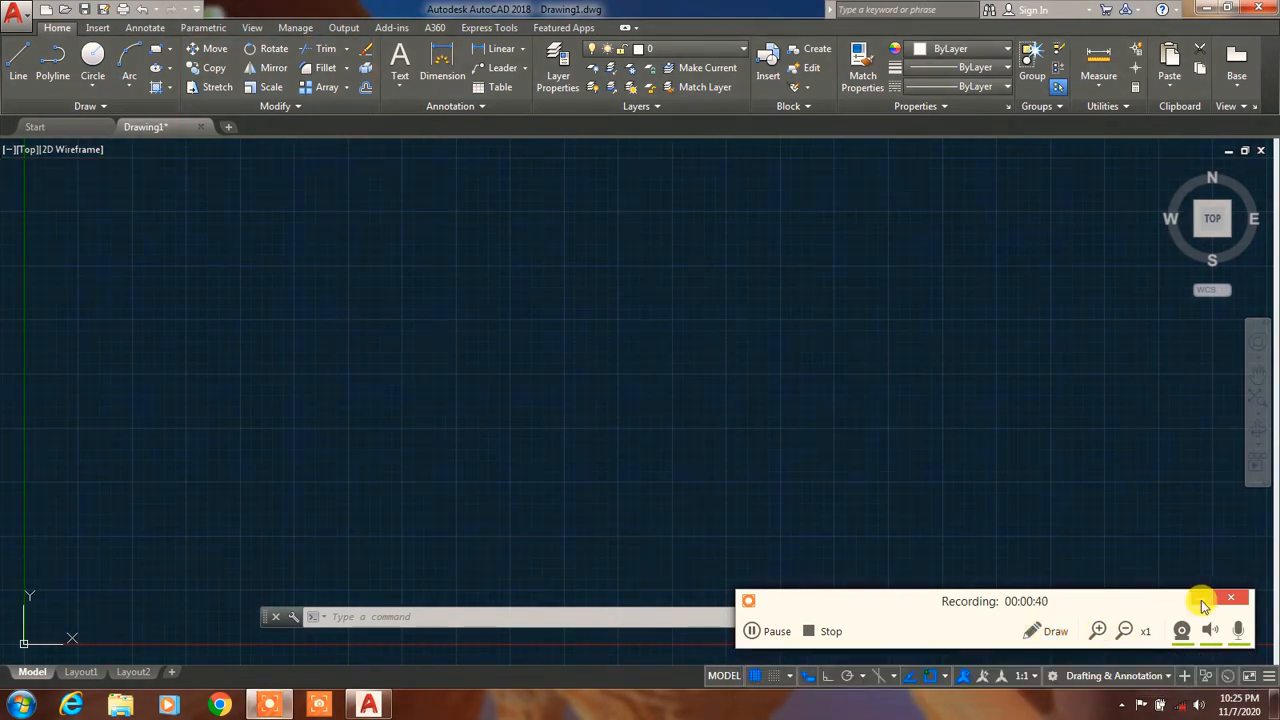
click(1201, 598)
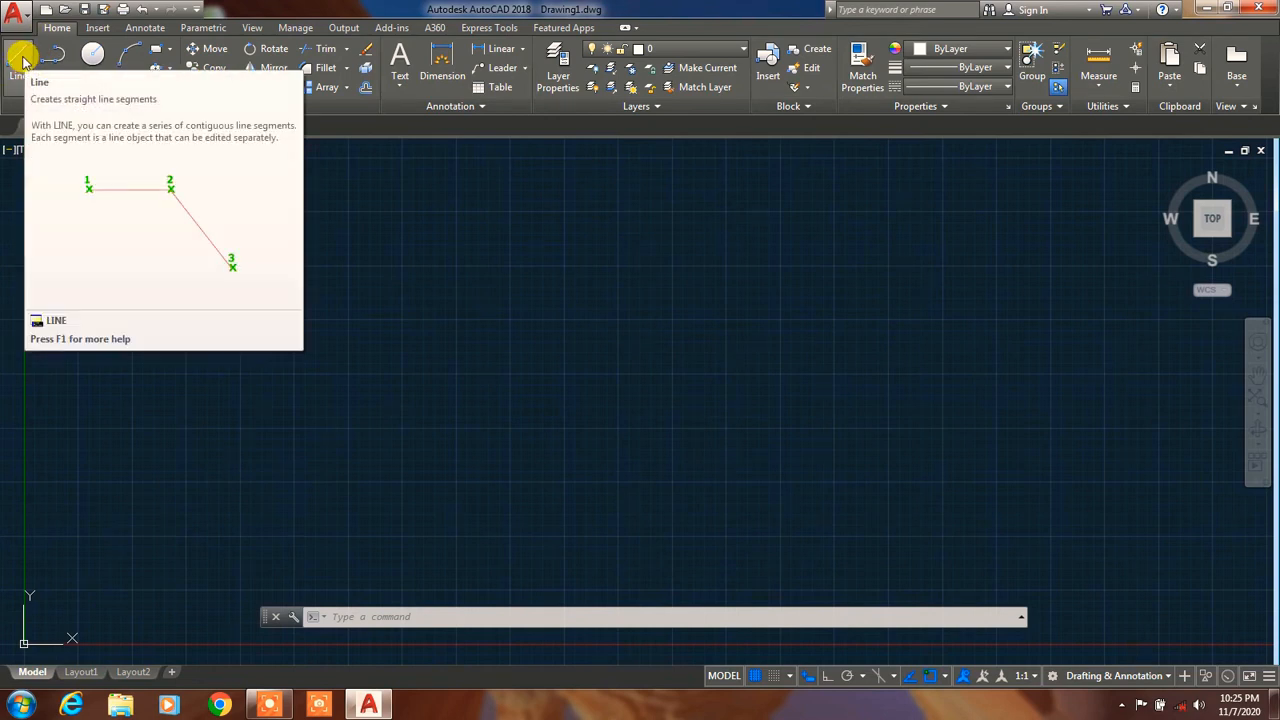
Draw an open zigzag chain of seven connected freehand line segments across the middle of the drawing area.
click(23, 60)
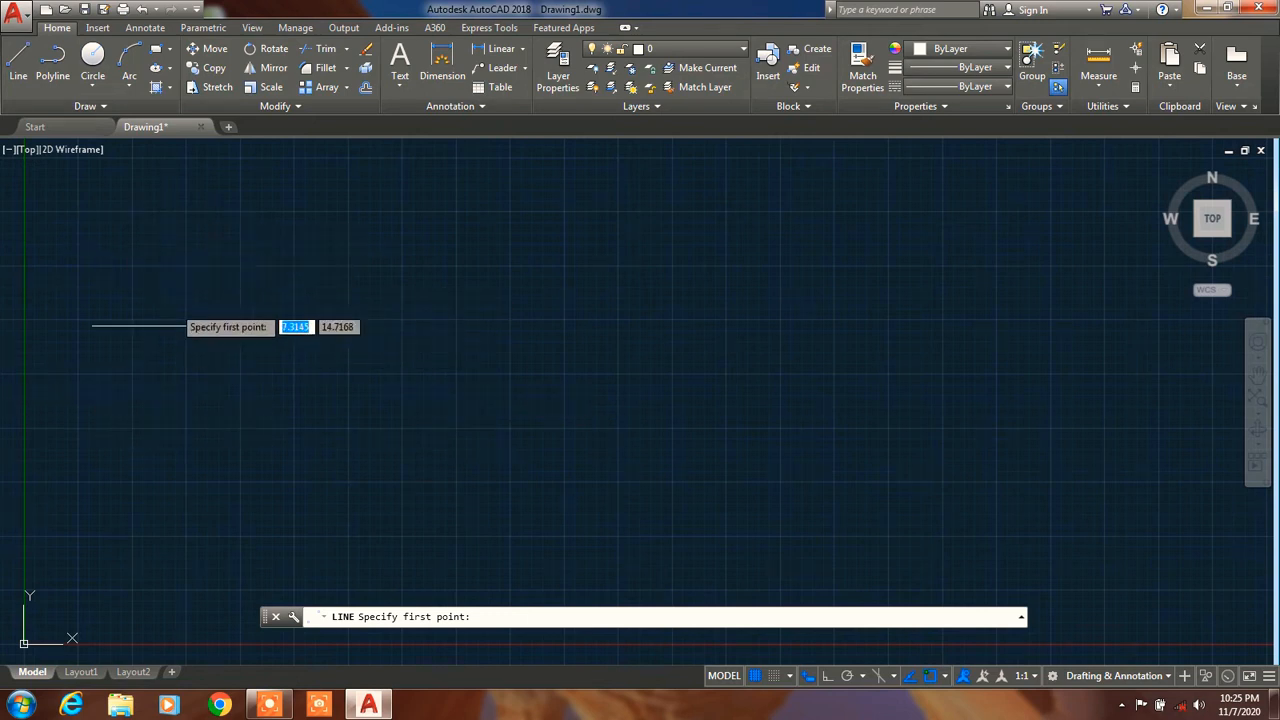
click(173, 336)
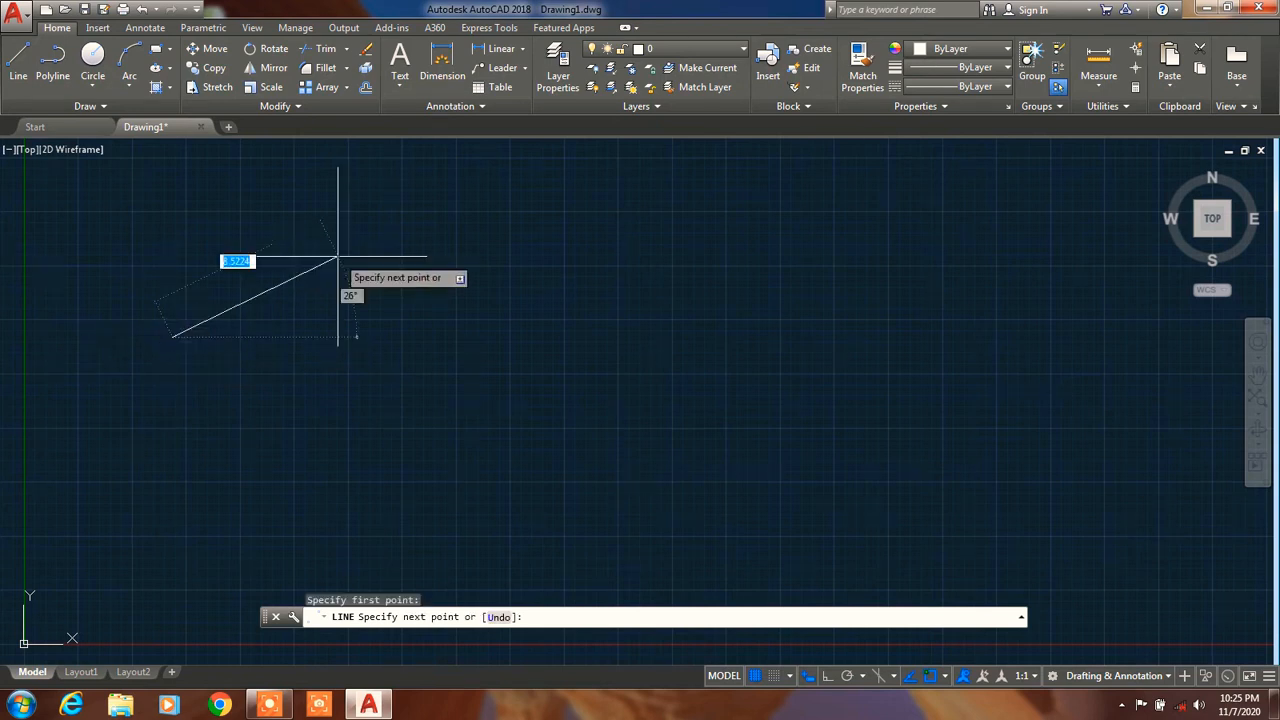
click(378, 264)
click(668, 345)
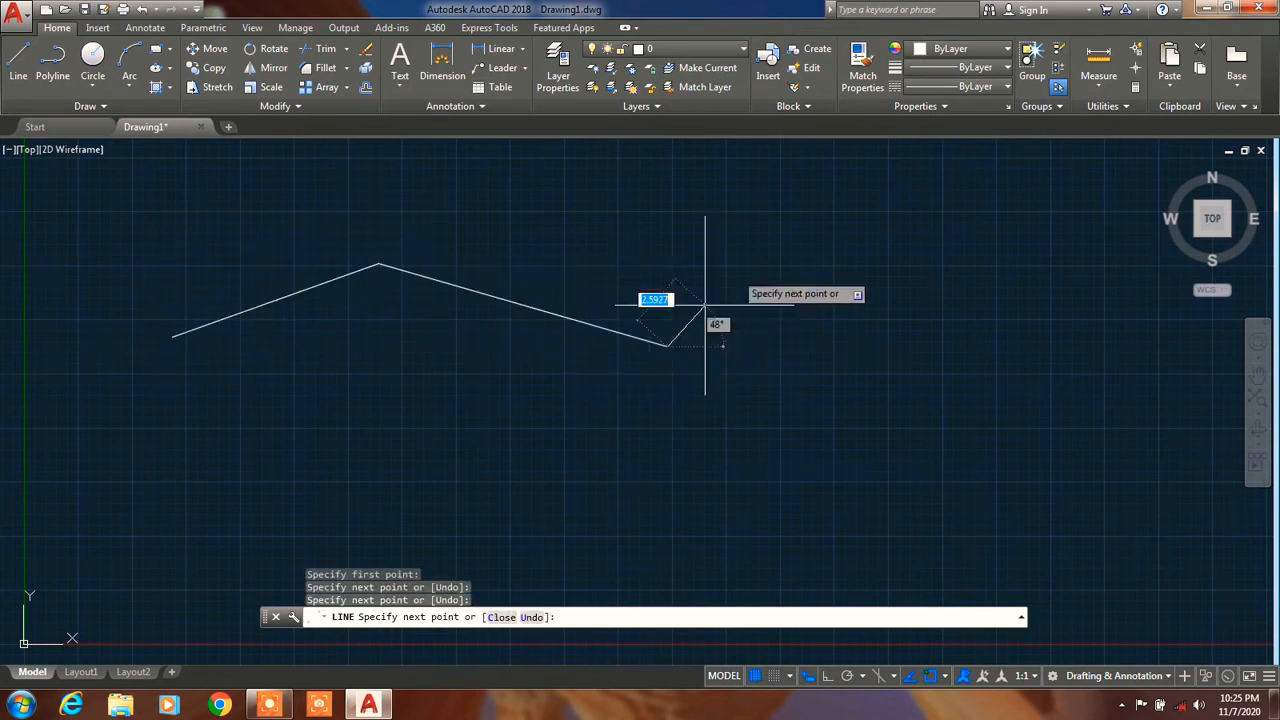
click(760, 236)
click(872, 347)
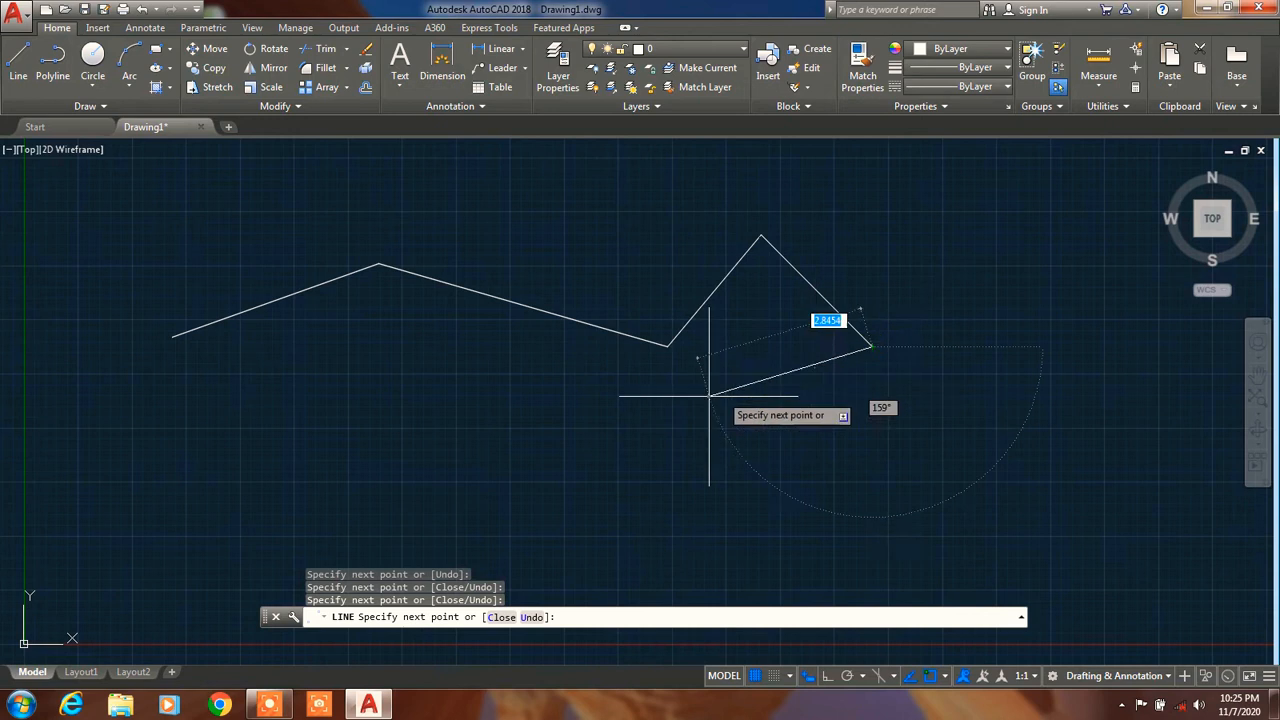
click(396, 427)
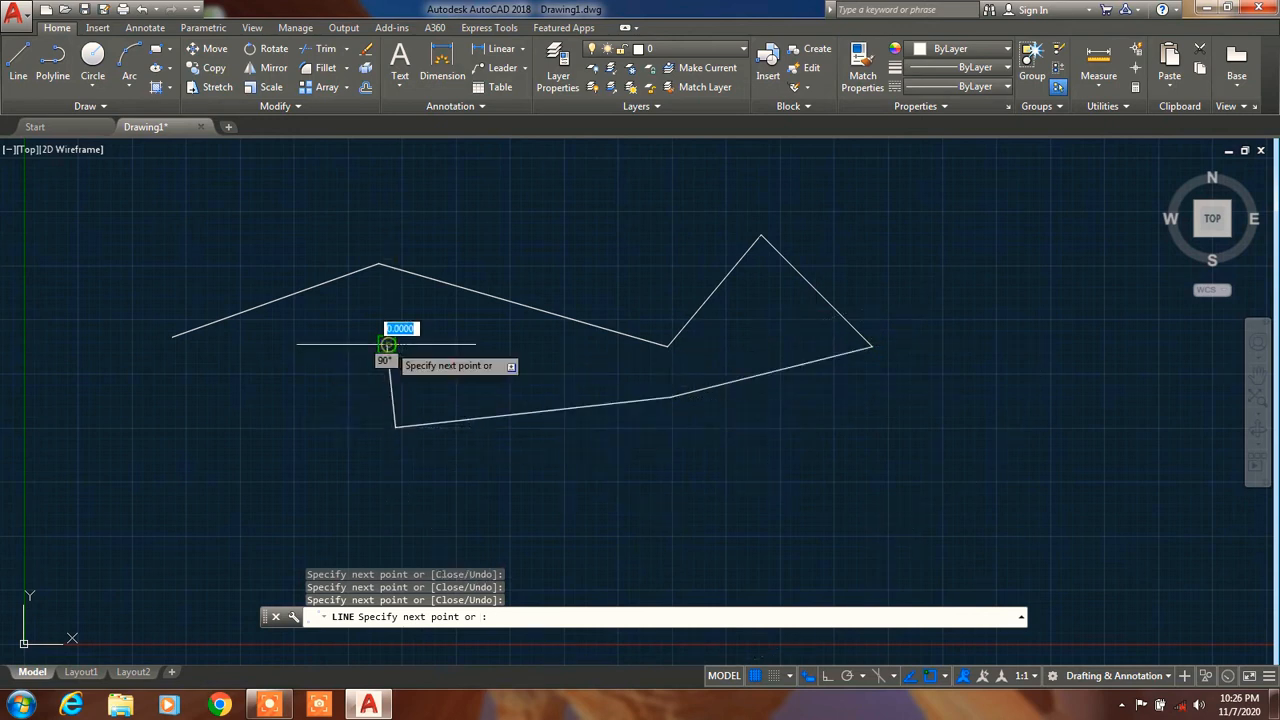
click(388, 344)
key(Escape)
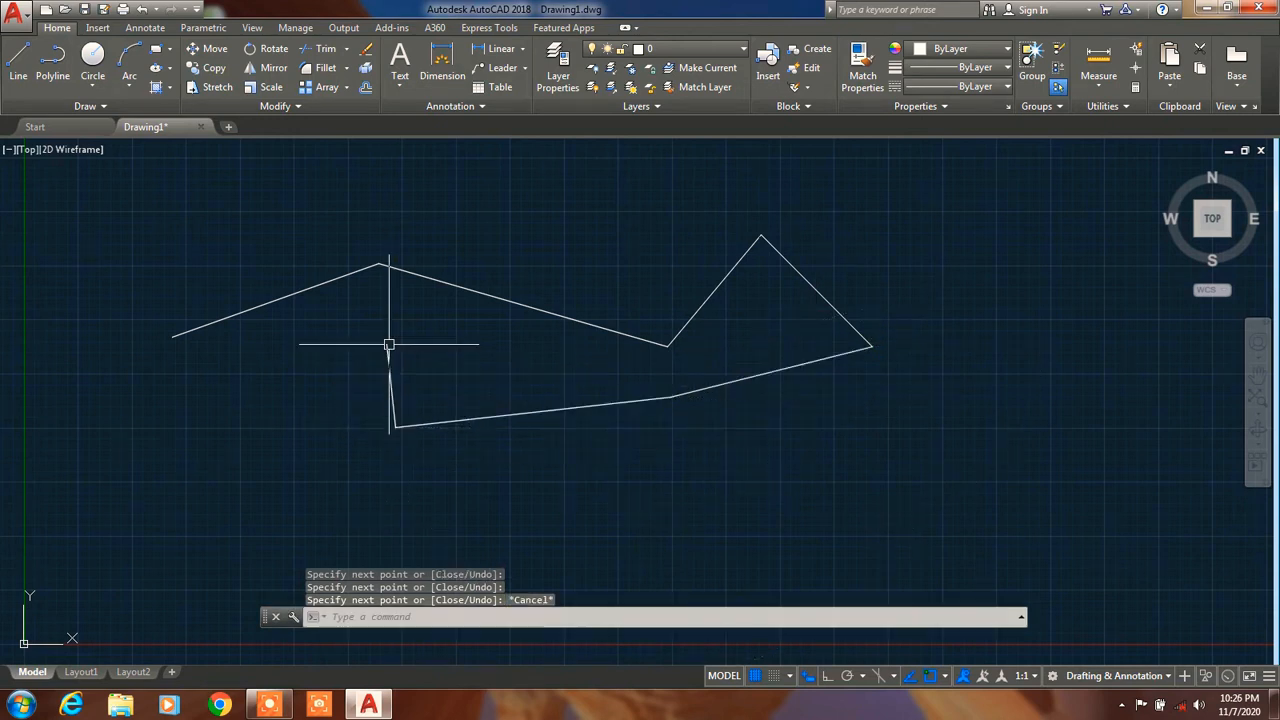
Turn on Ortho and draw a 15-unit horizontal line as the top side of a square left of the zigzag.
scroll(627, 332, down, 2)
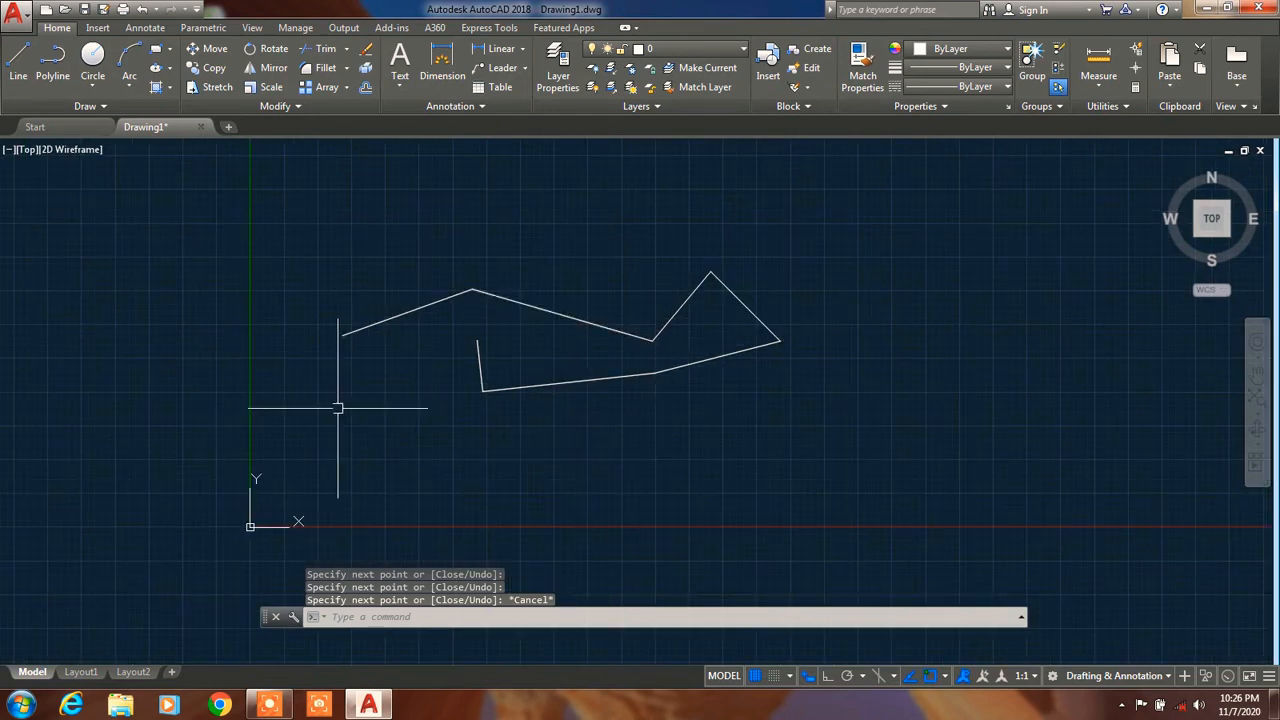
right_click(185, 290)
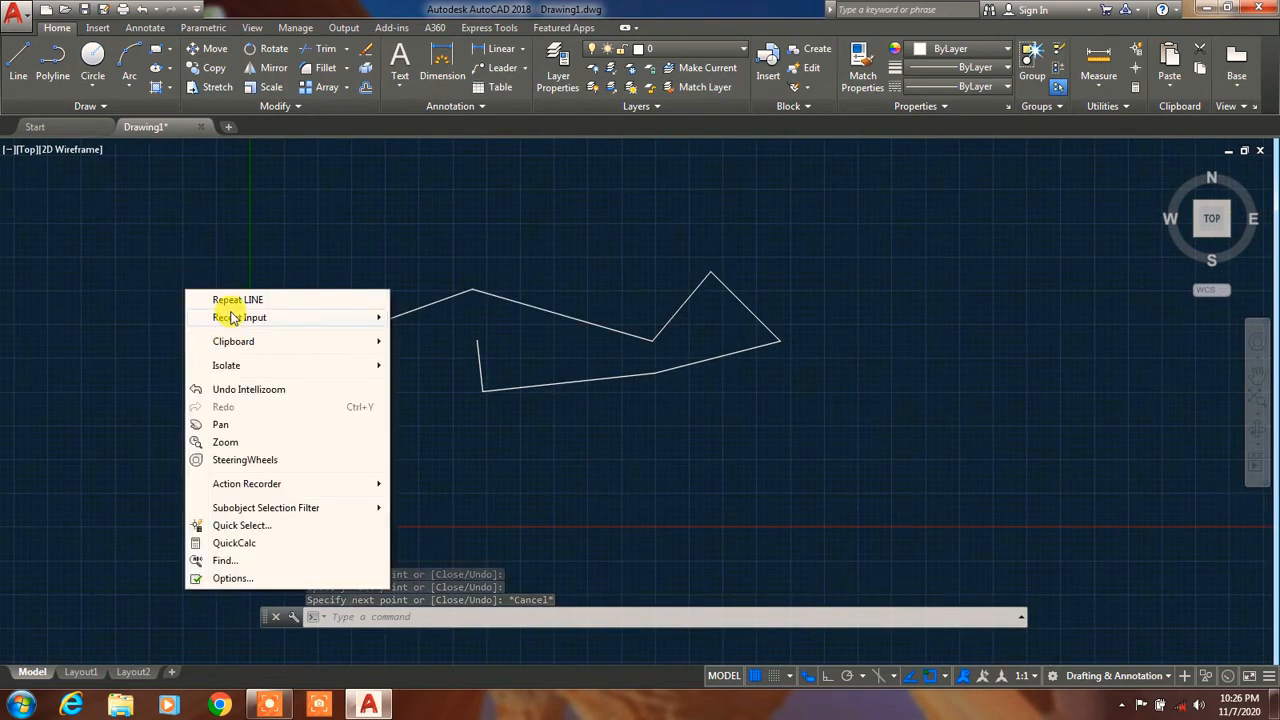
click(18, 63)
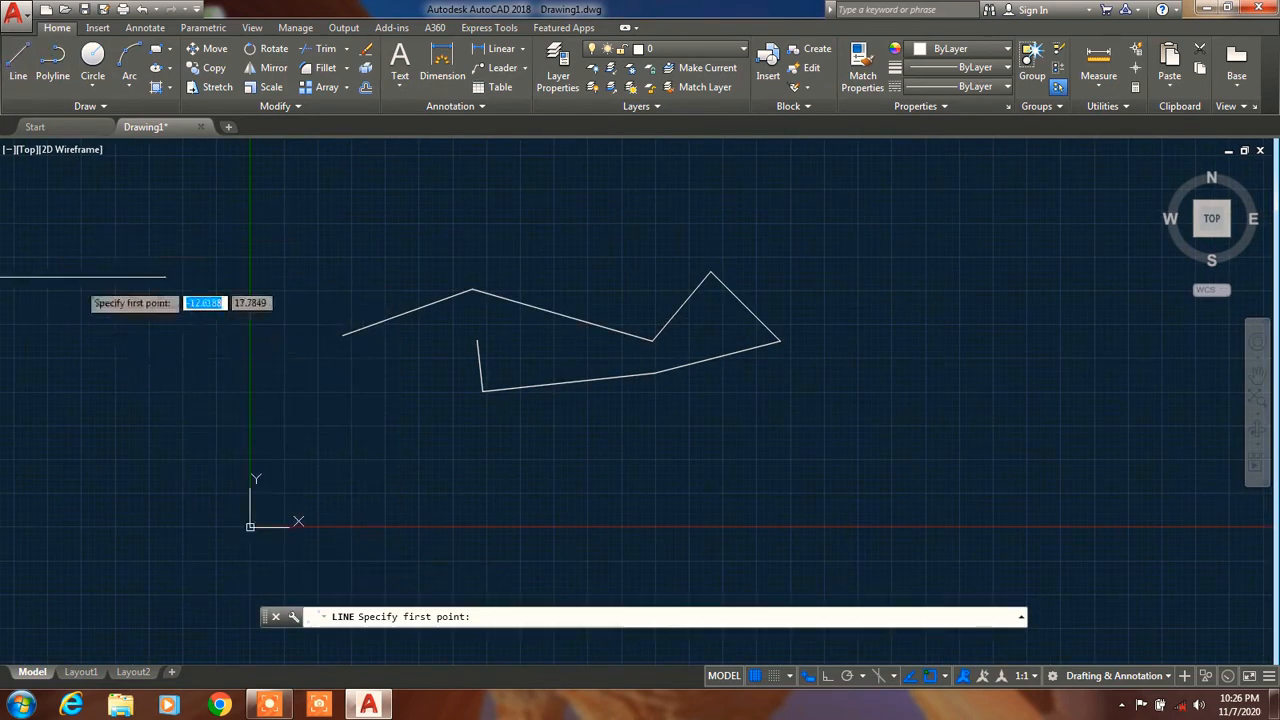
click(70, 235)
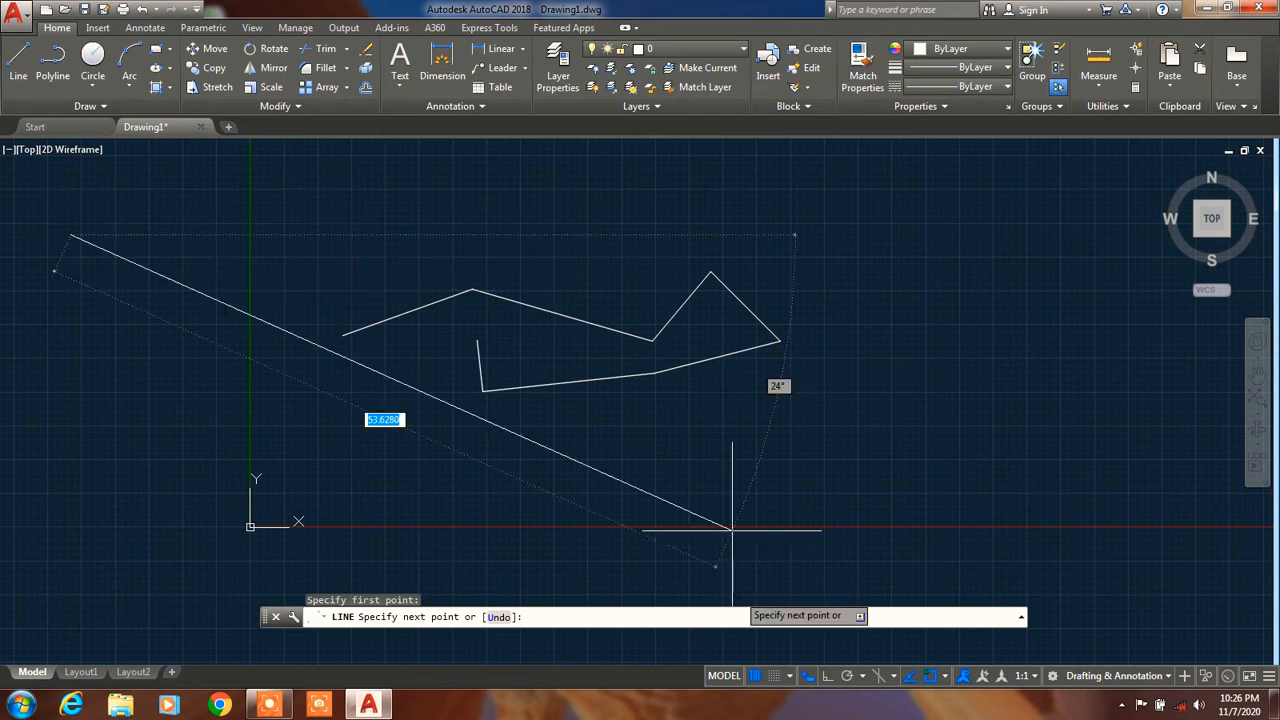
click(822, 677)
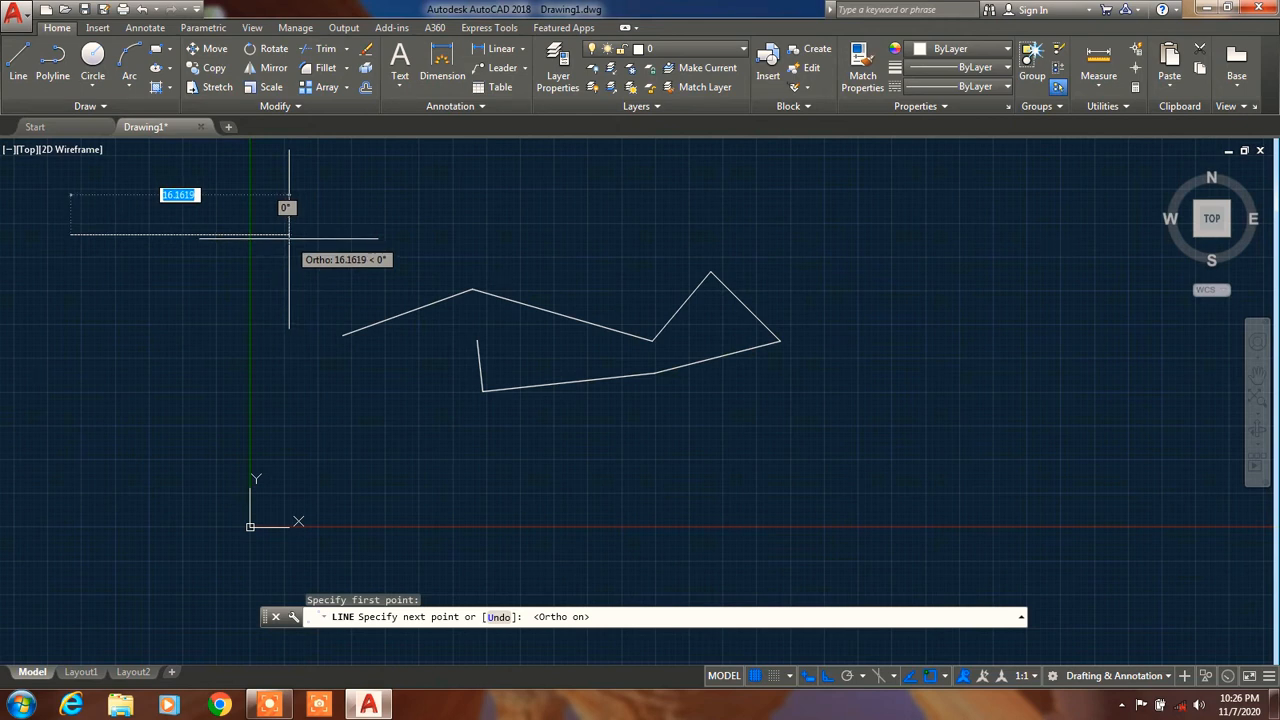
text(1)
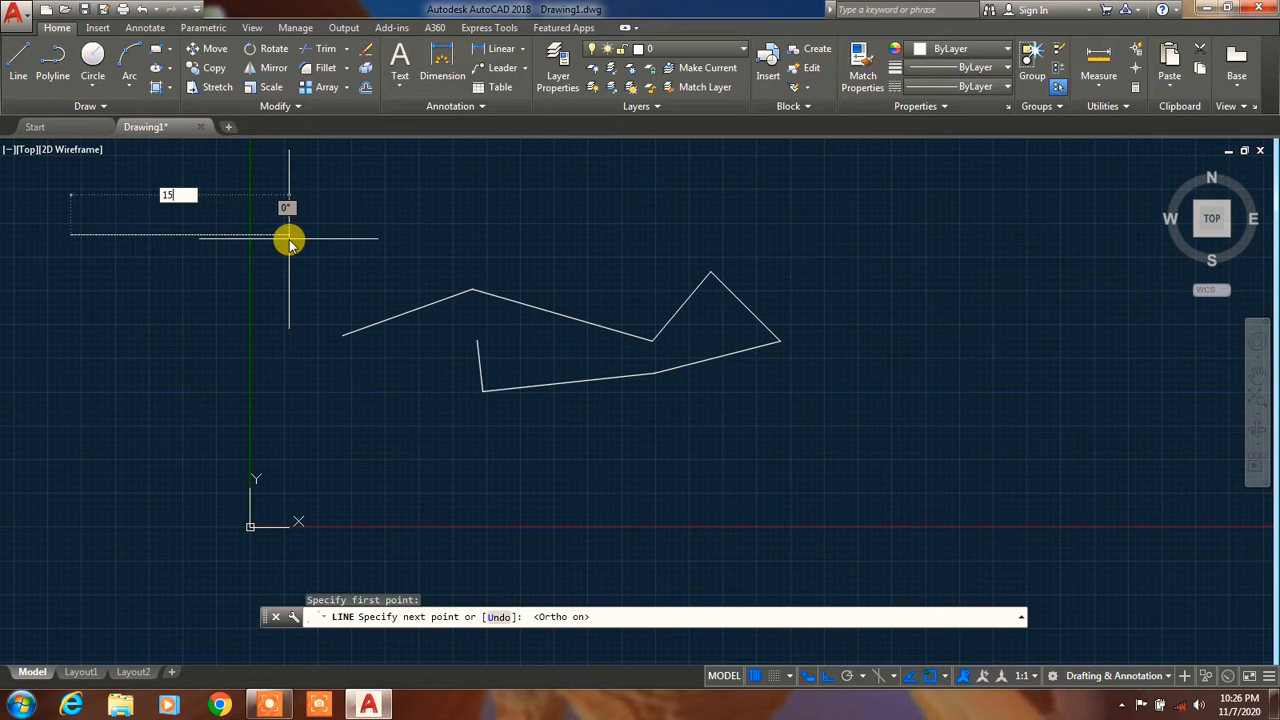
text(5)
key(Return)
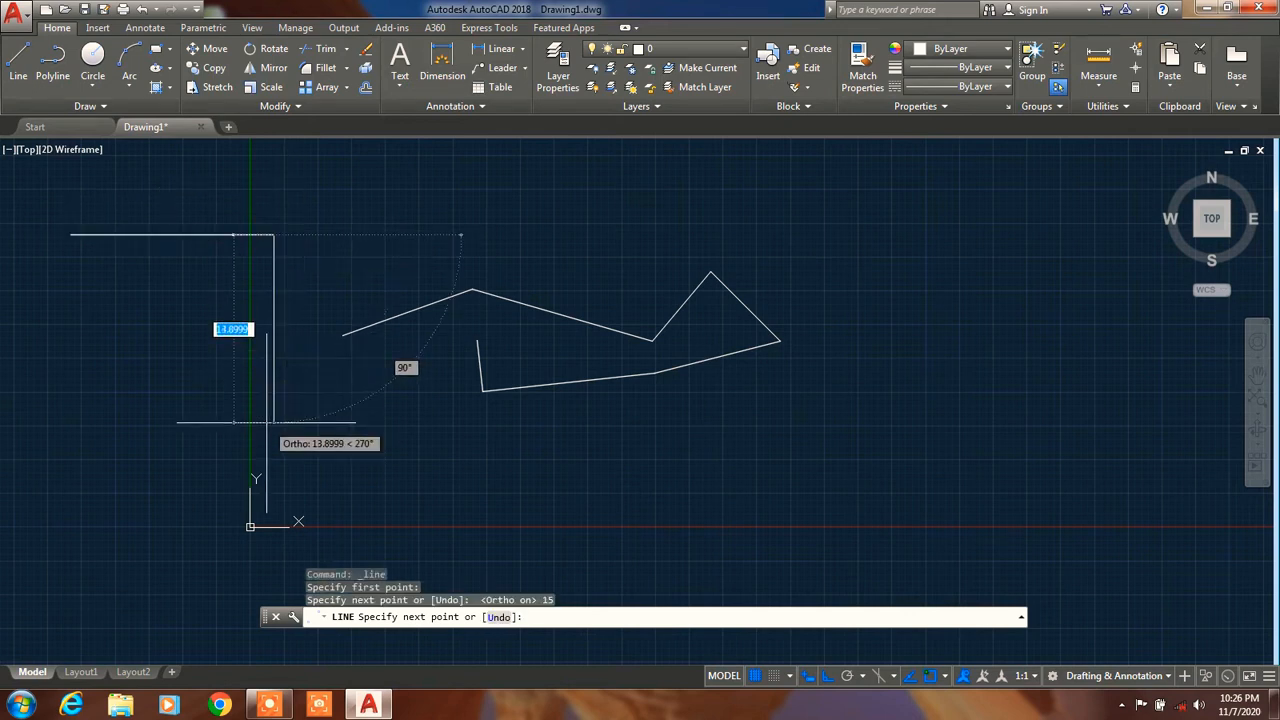
Complete the square with a 15-unit side downward and a 15-unit side to the left, and close it back to its start.
text(1)
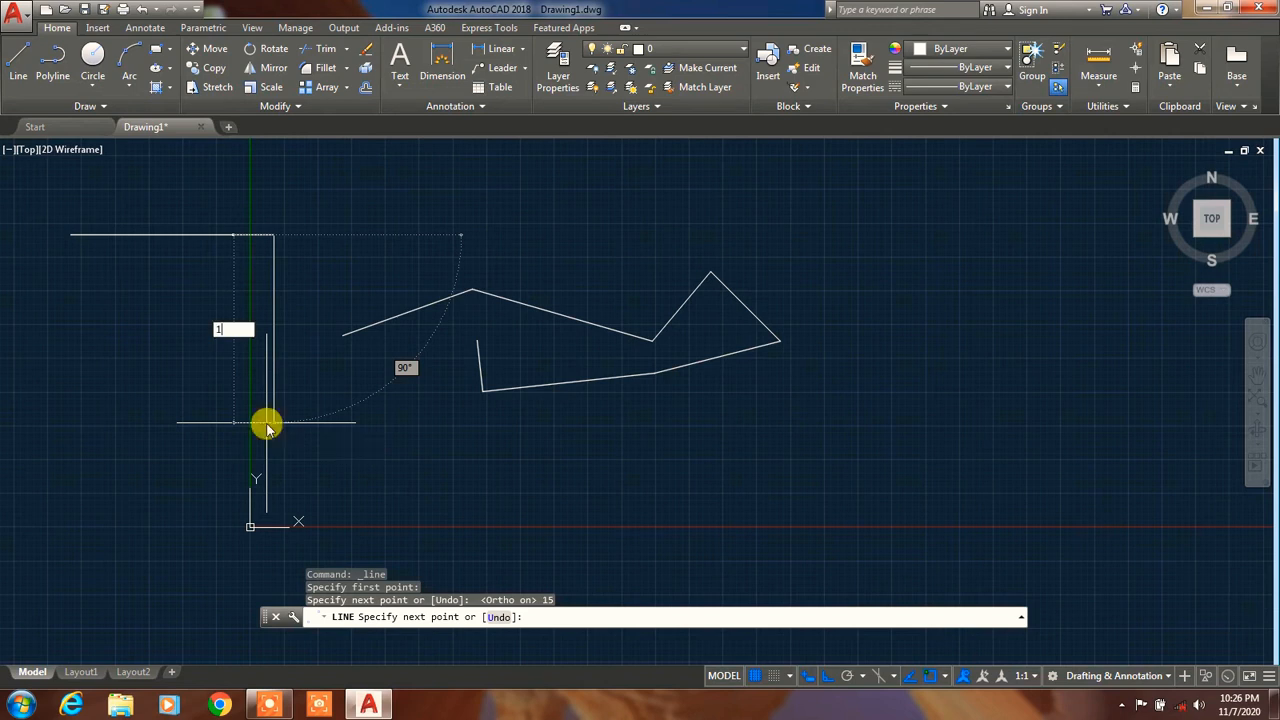
text(5)
key(Return)
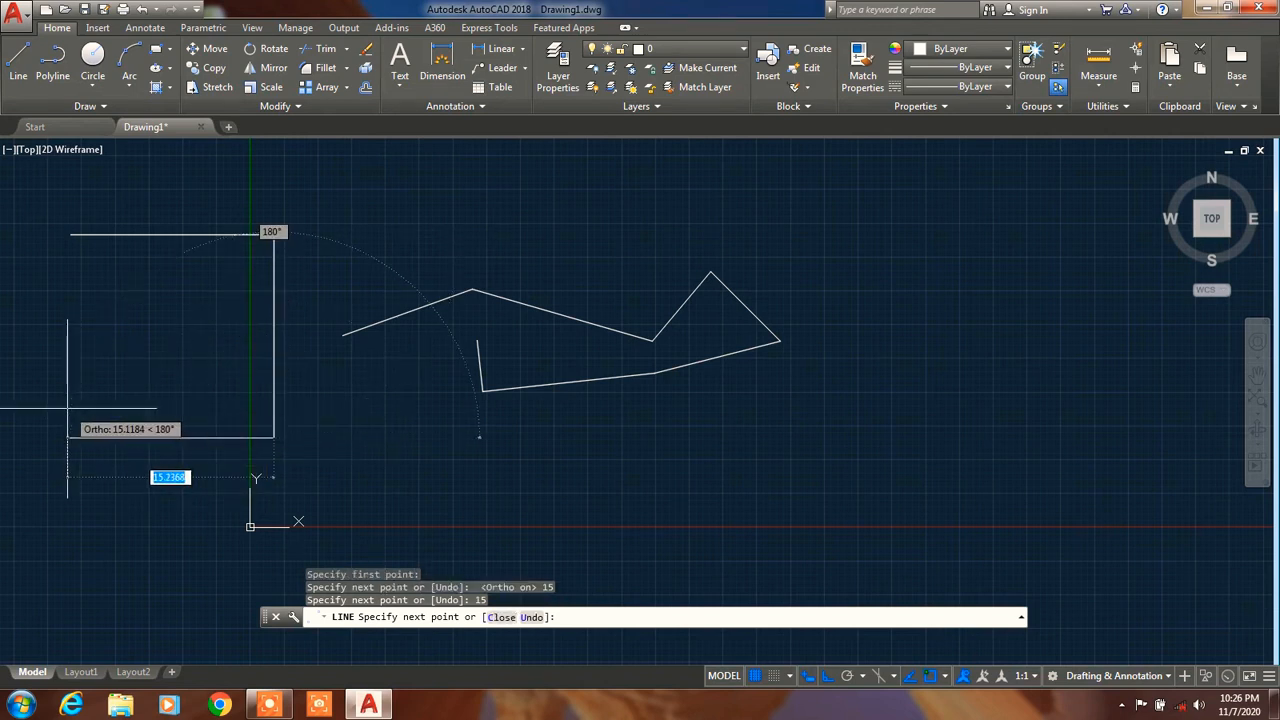
text(15)
key(Return)
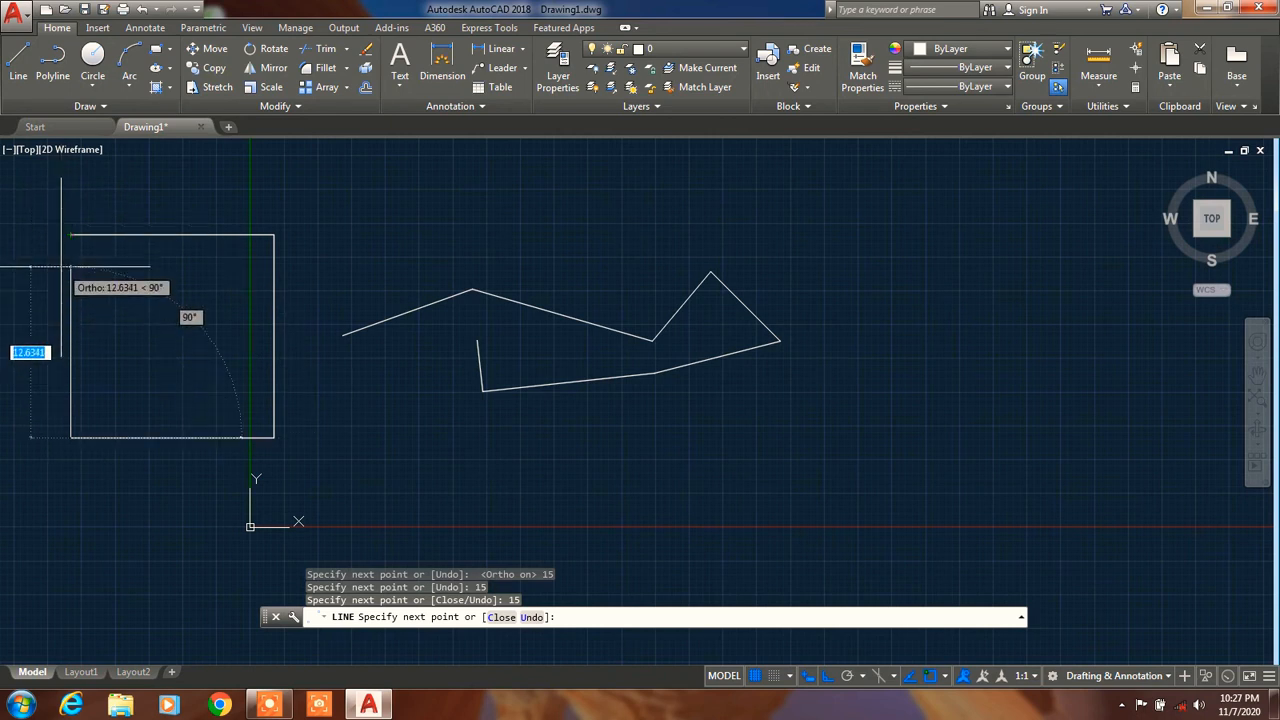
text(c)
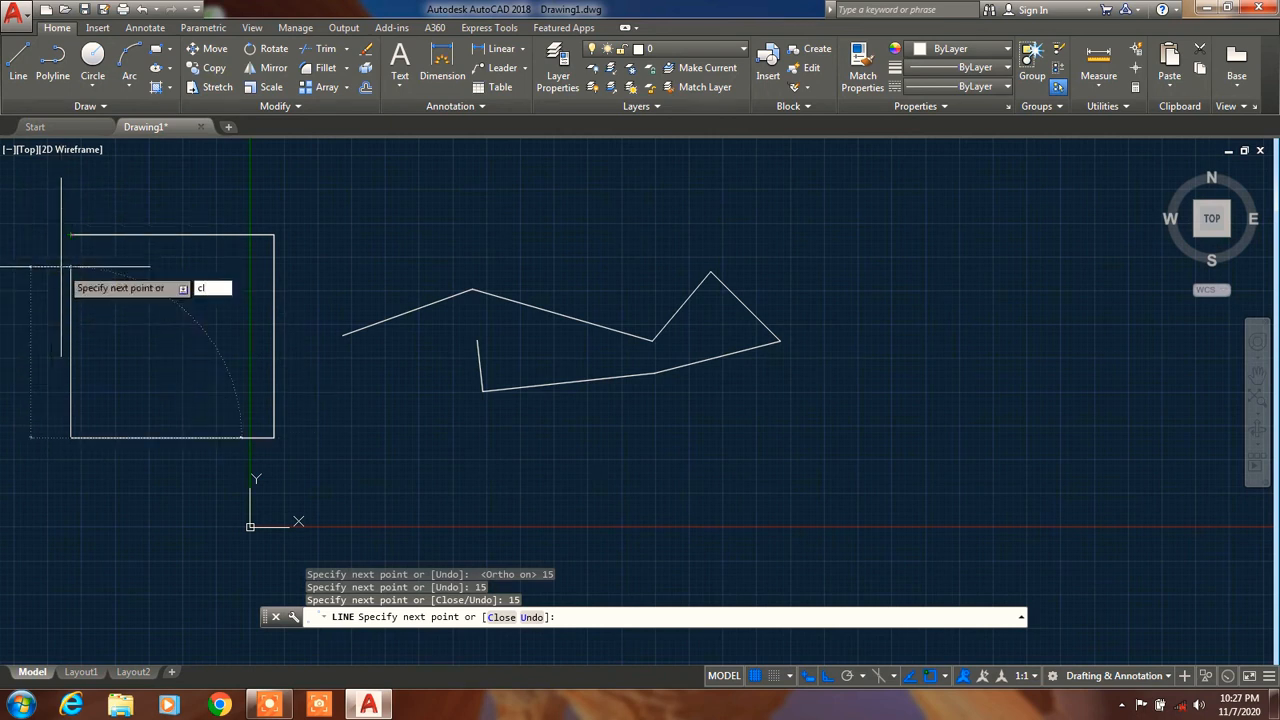
text(l)
key(Return)
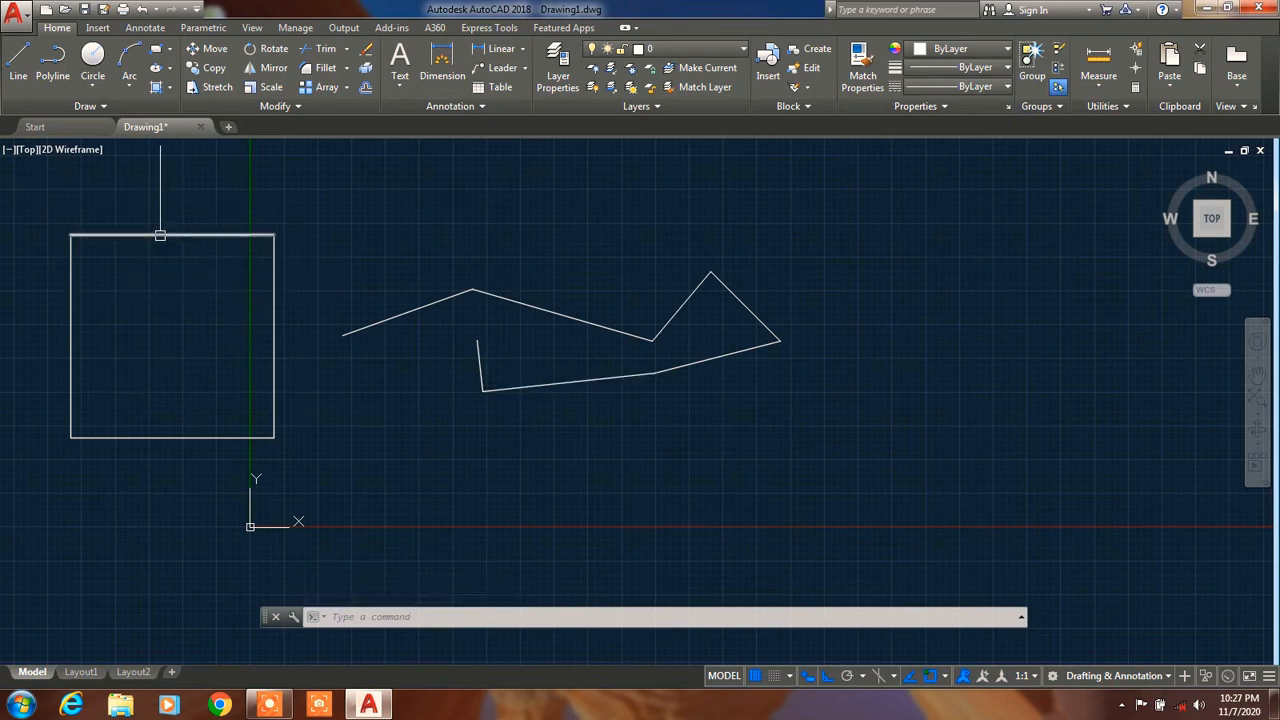
Select the square's four sides one by one to check whether they are separate objects, and clear the selection.
click(160, 235)
click(274, 314)
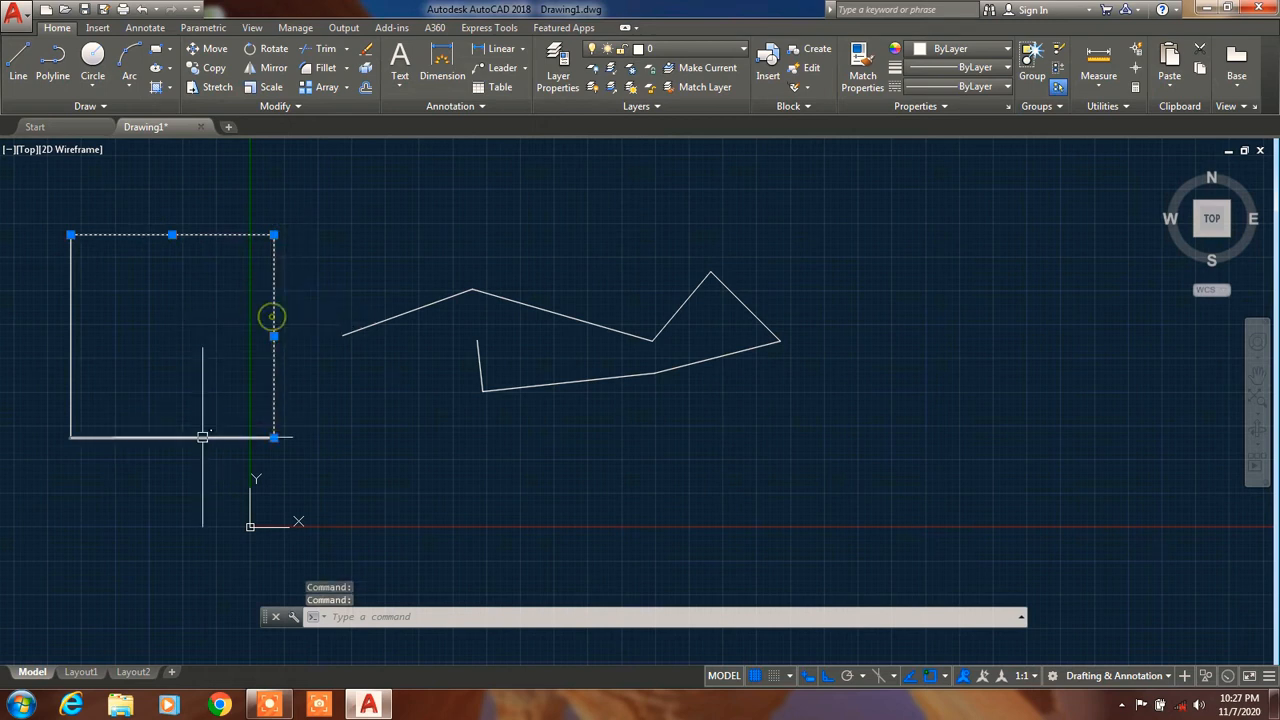
click(192, 437)
click(72, 316)
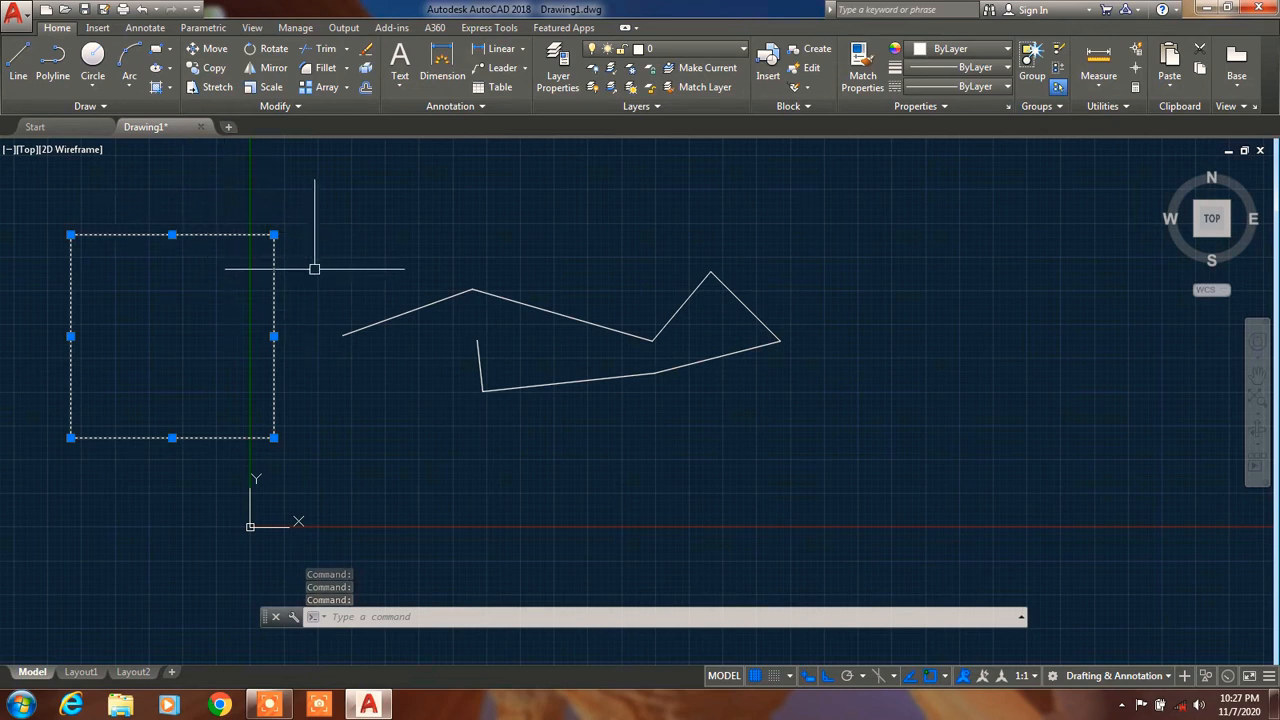
key(Escape)
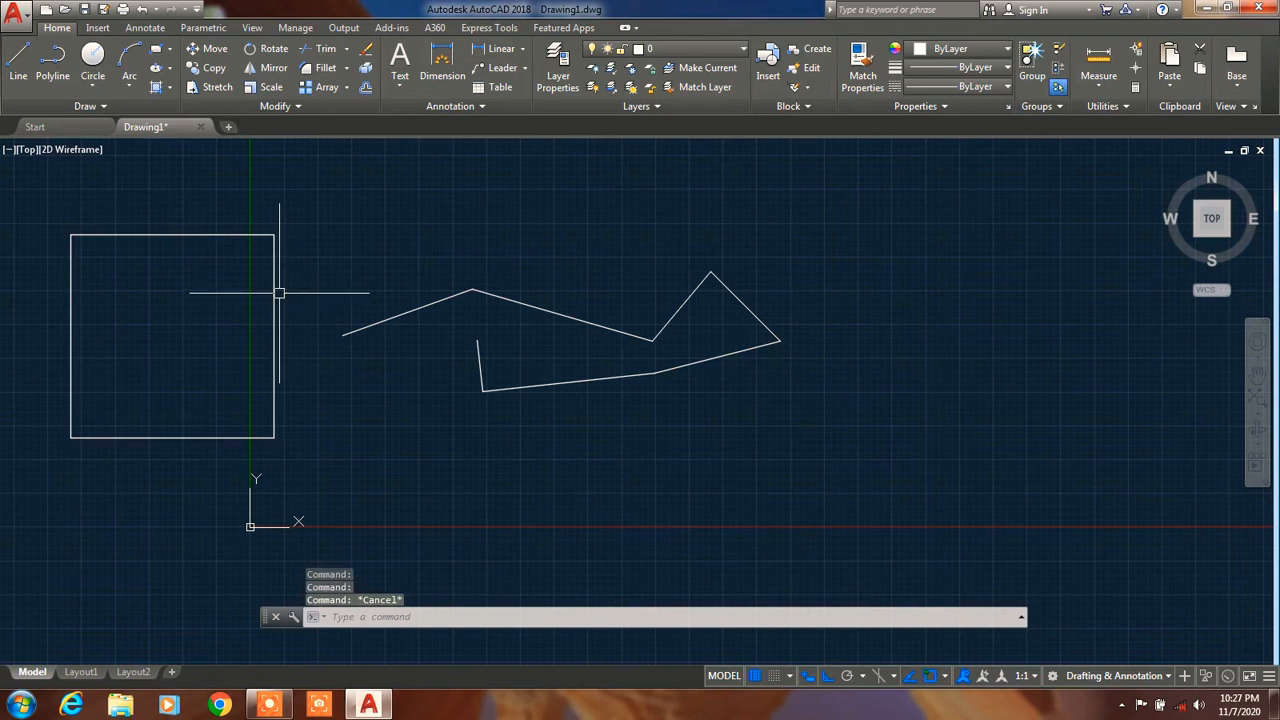
Draw a 15-unit square as one polyline at the zigzag's right end, going down, right, up and back left to its start.
click(44, 66)
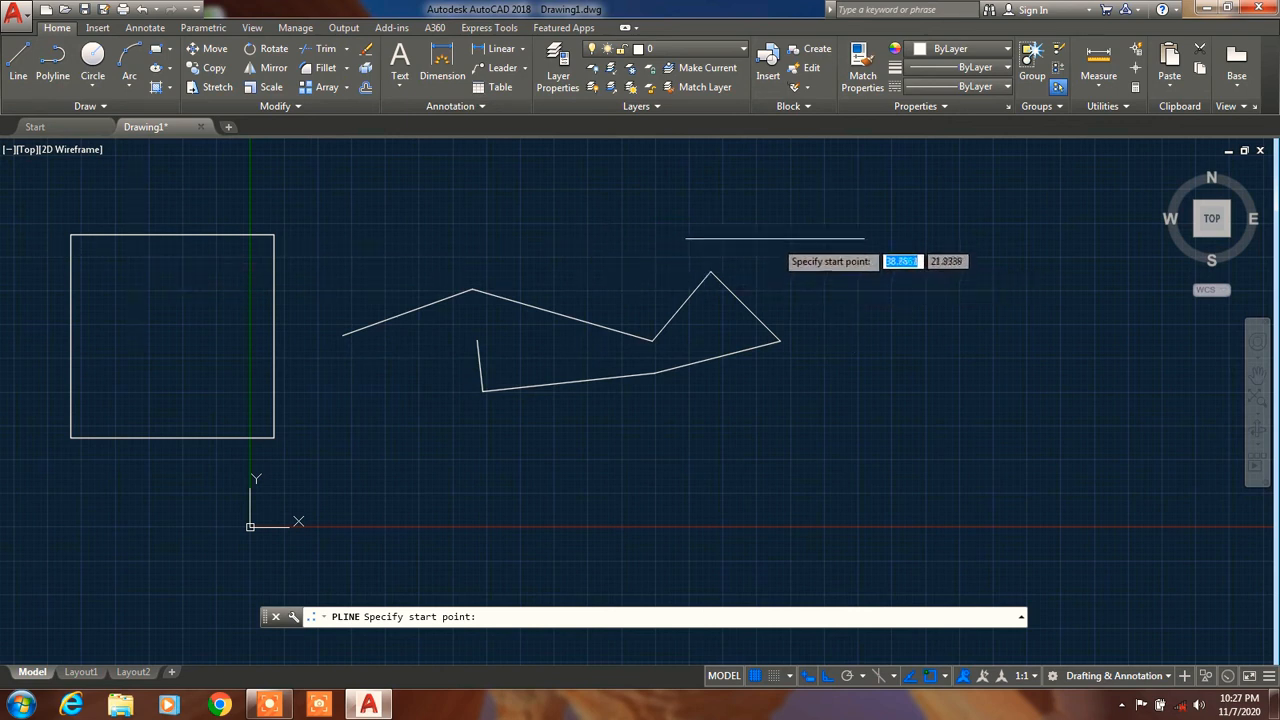
click(779, 341)
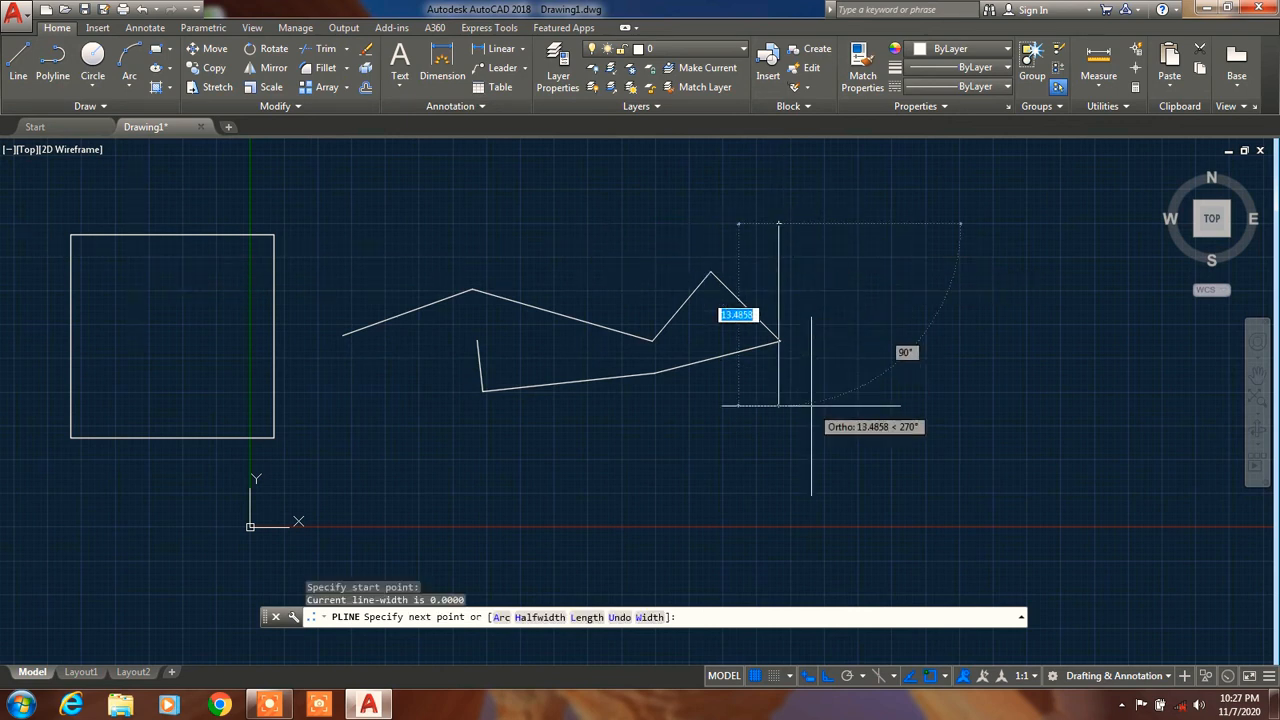
text(15)
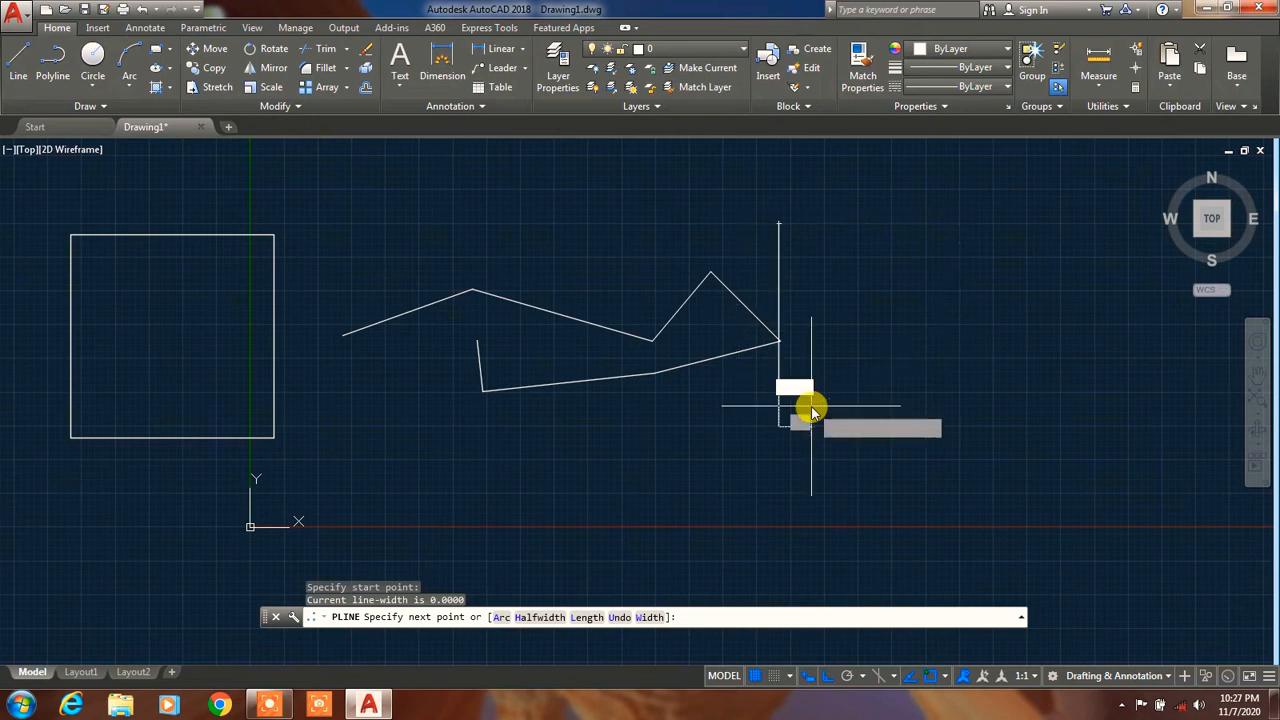
key(Return)
text(1)
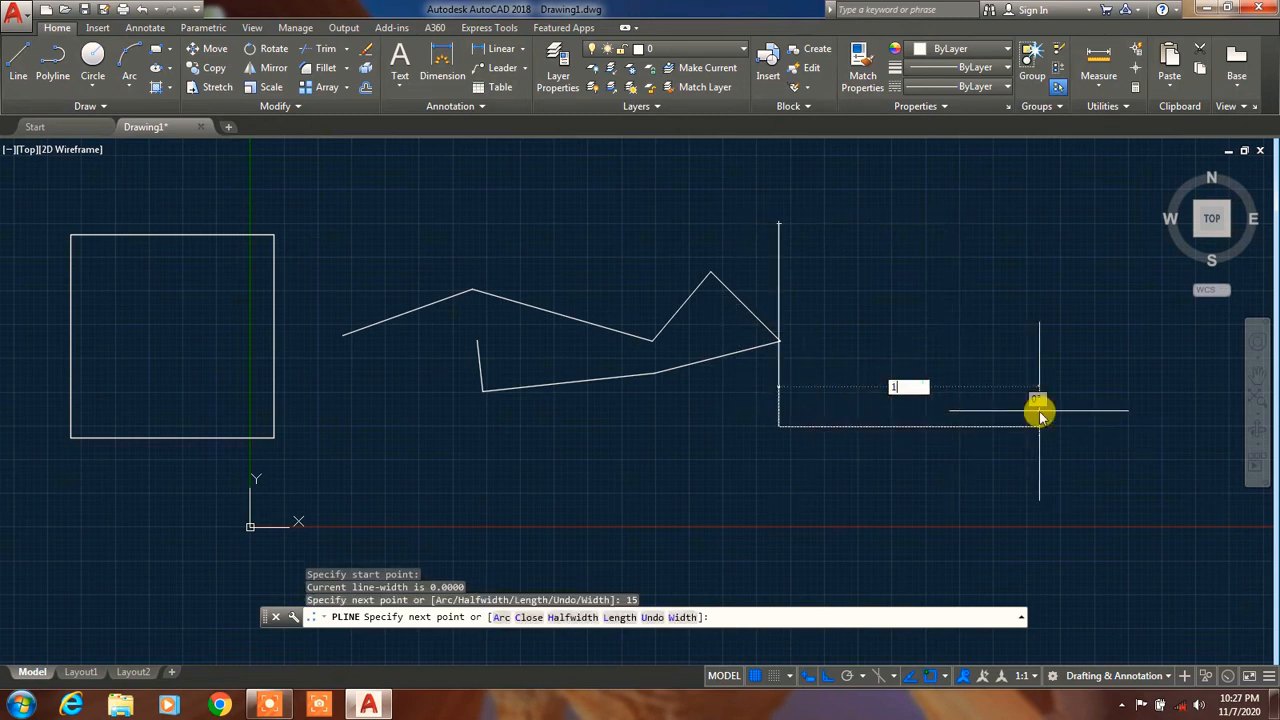
text(5)
key(Return)
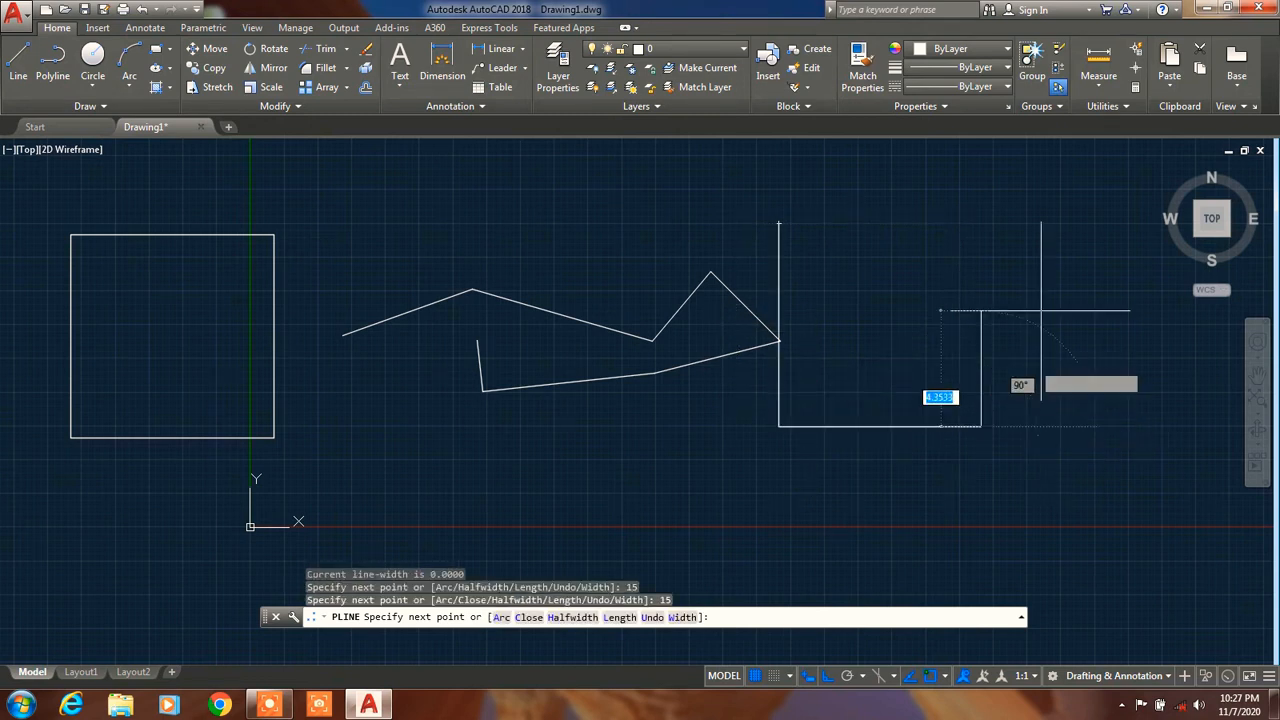
text(15)
key(Return)
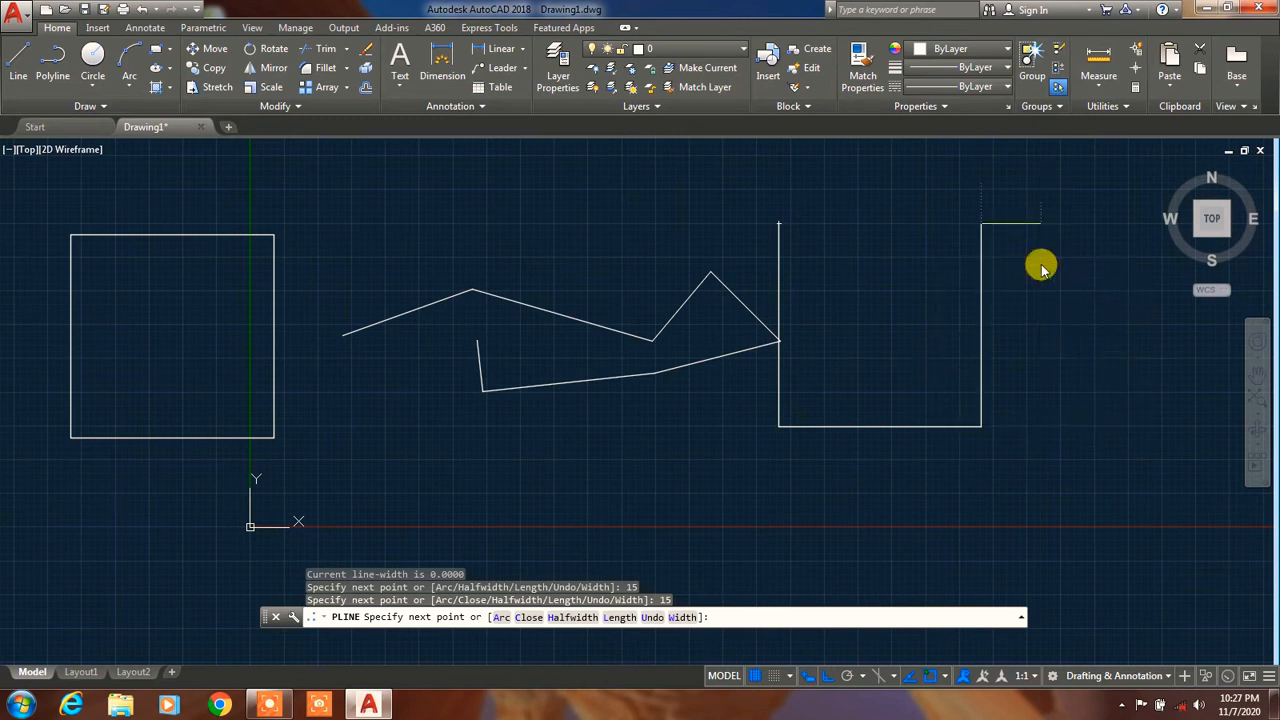
text(1)
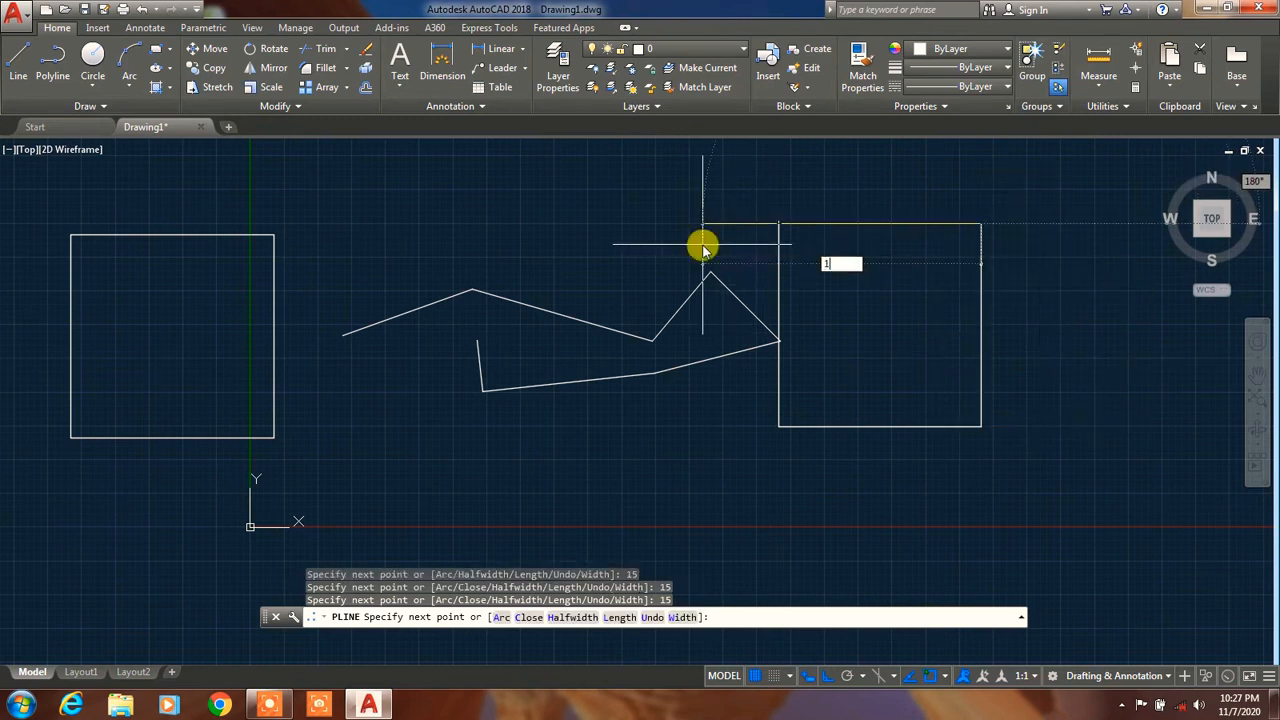
key(Escape)
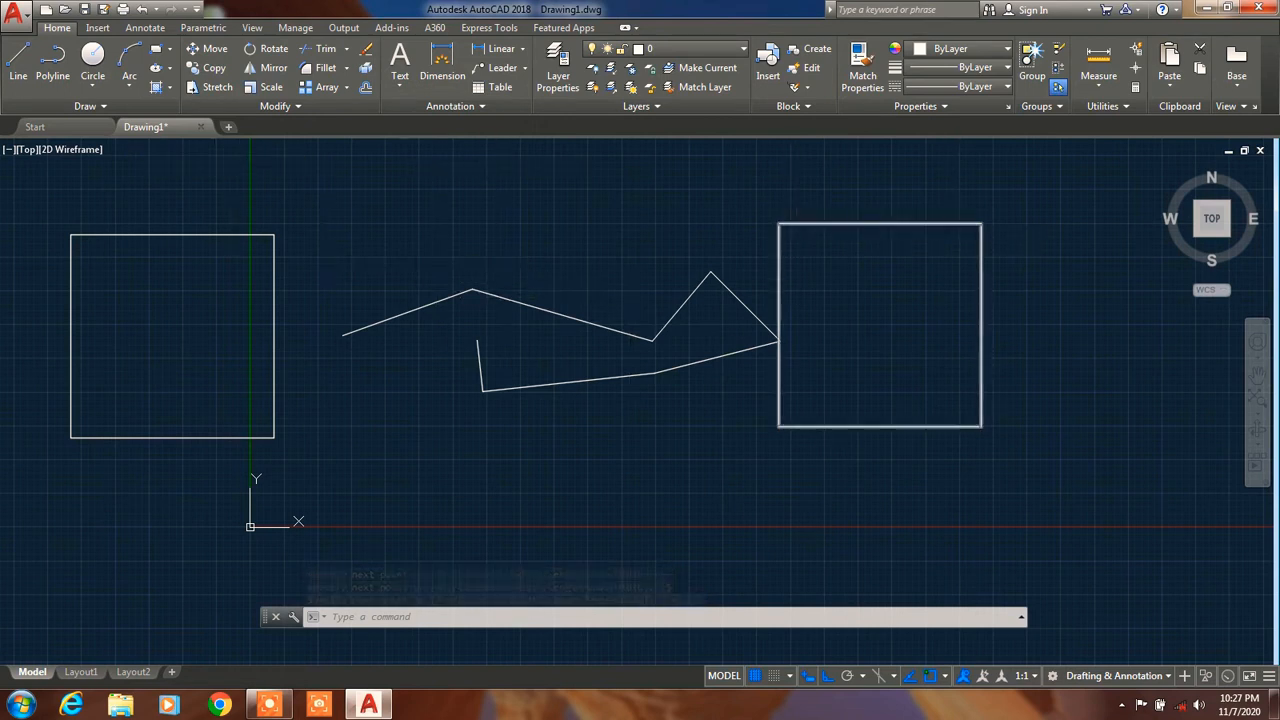
Select the polyline square and the top side of the line-drawn square to compare how each selects, and clear the selection.
click(863, 224)
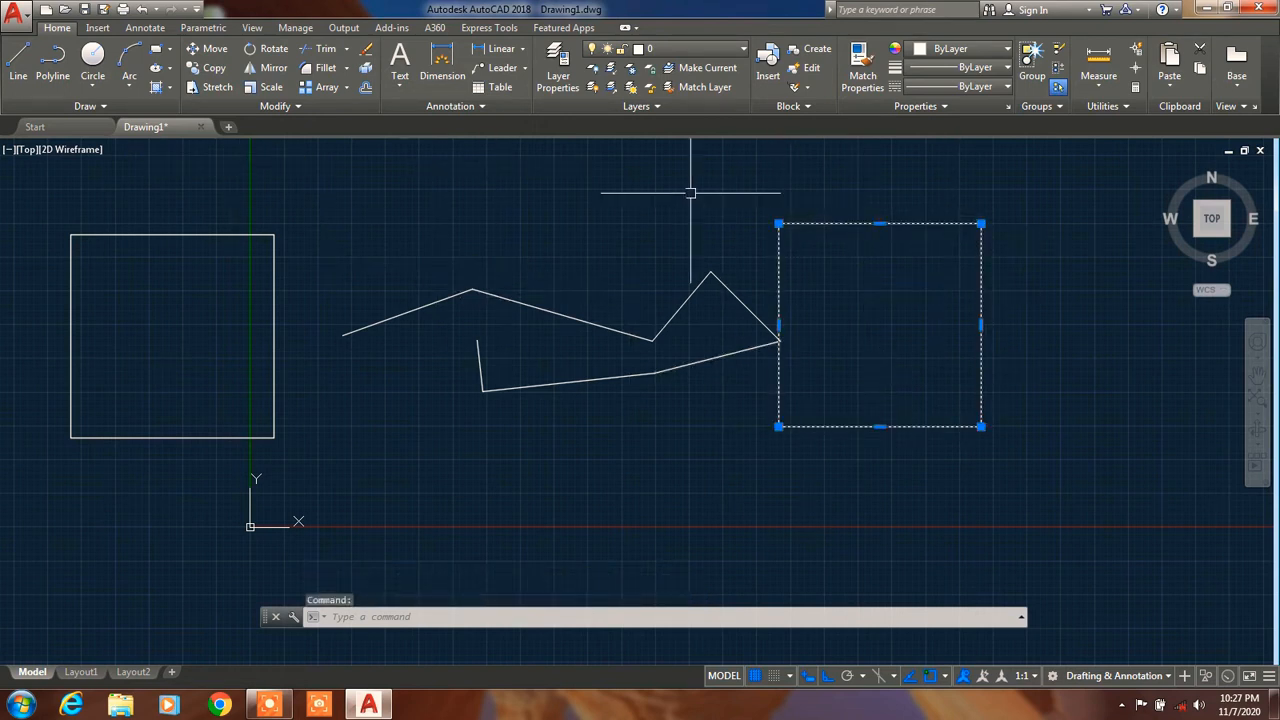
click(210, 231)
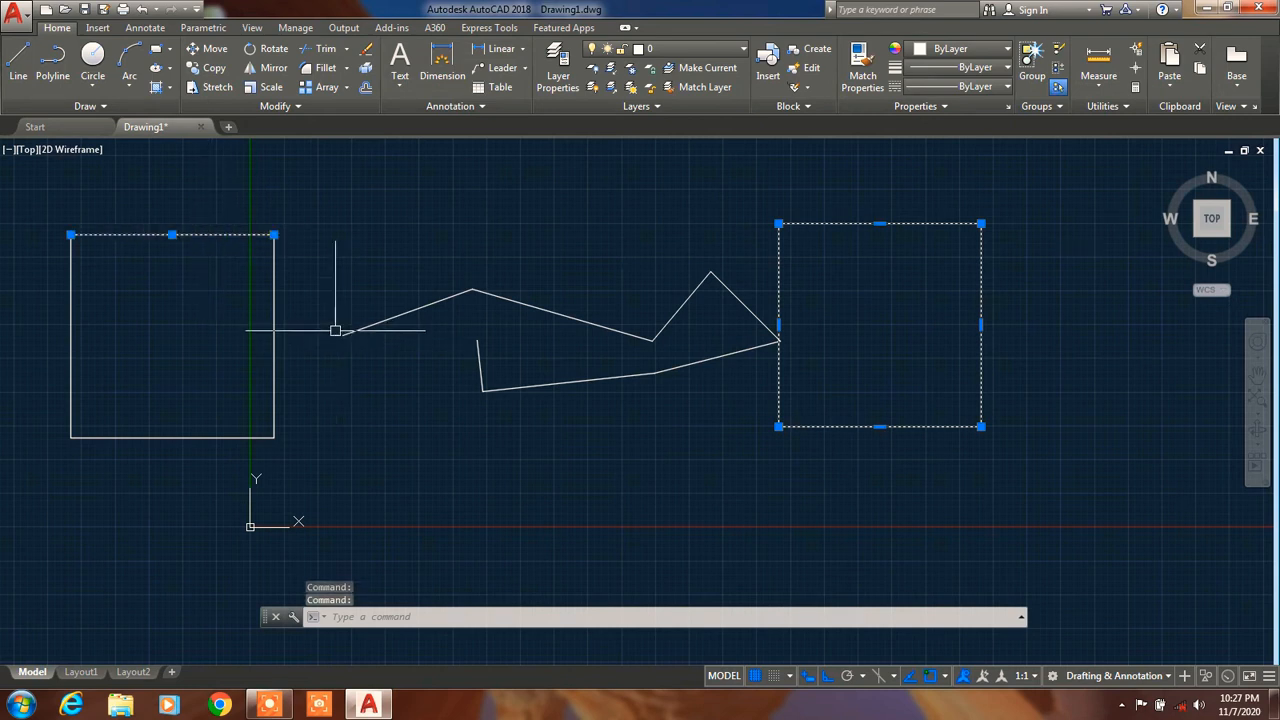
key(Escape)
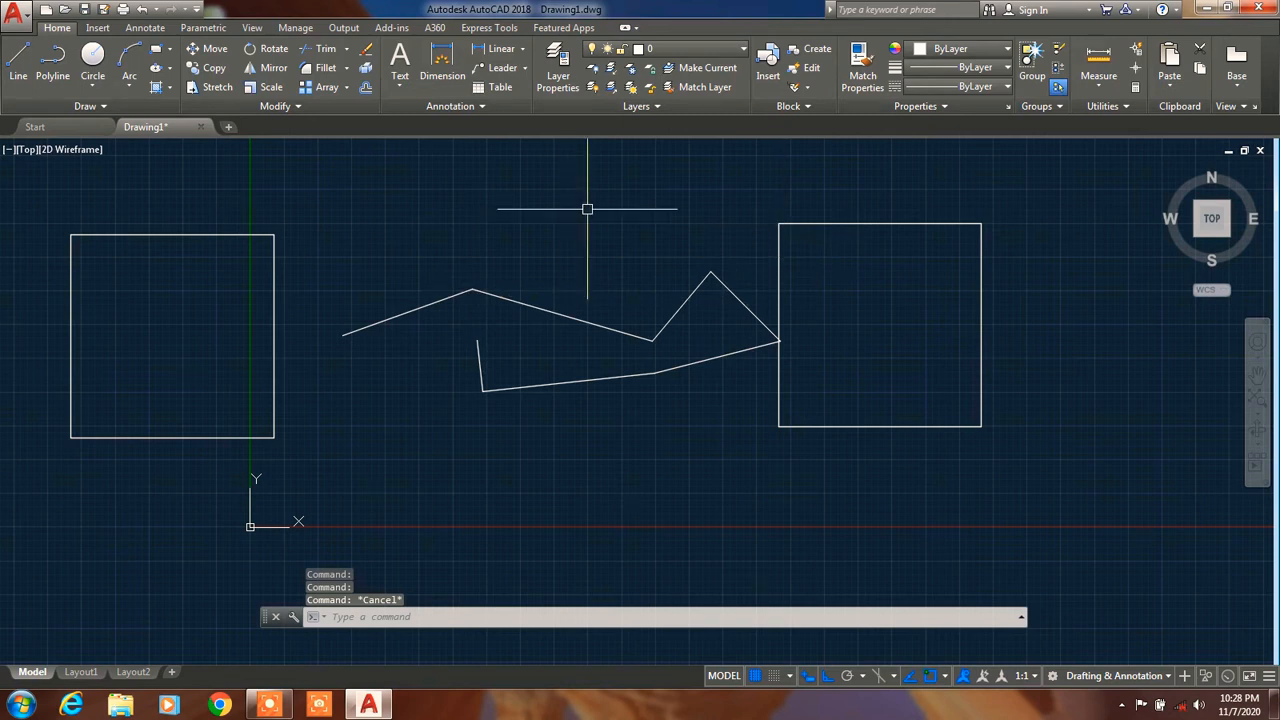
Draw lines from the line-drawn square's left side rightward and about 5.8 units up to its top side, enclosing its upper-left corner.
scroll(280, 286, up, 2)
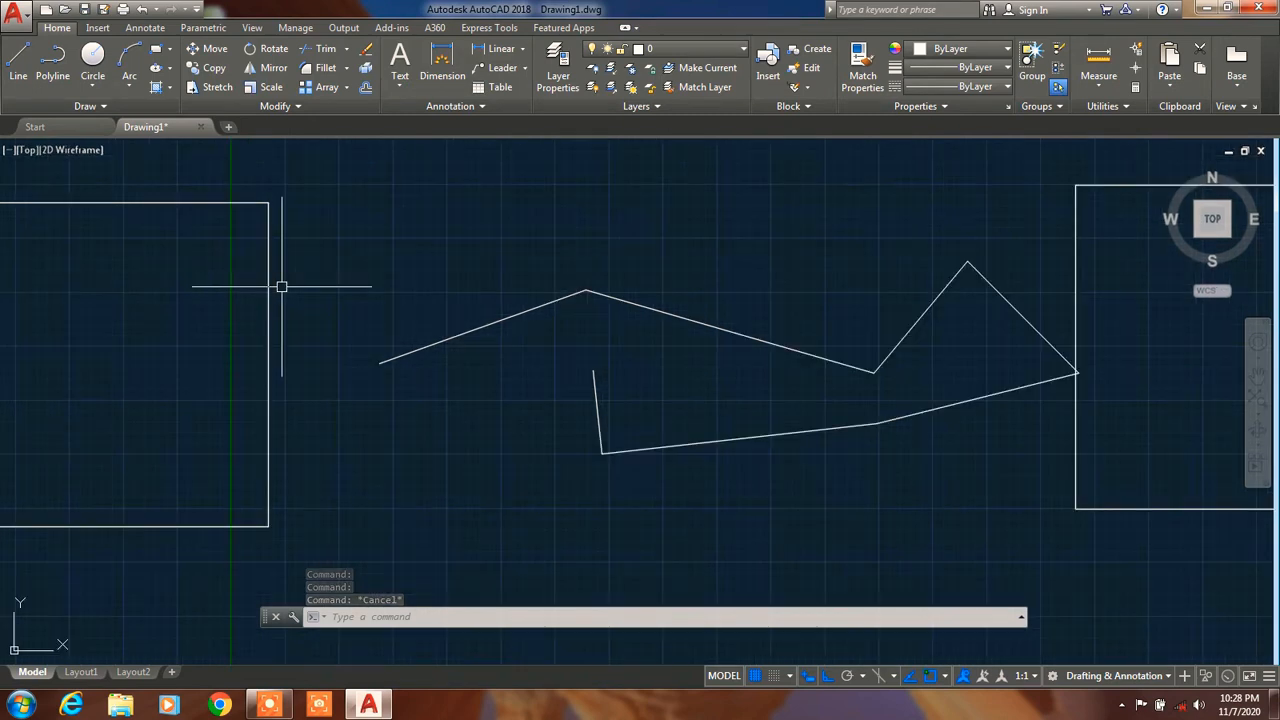
scroll(181, 295, up, 4)
right_click(181, 295)
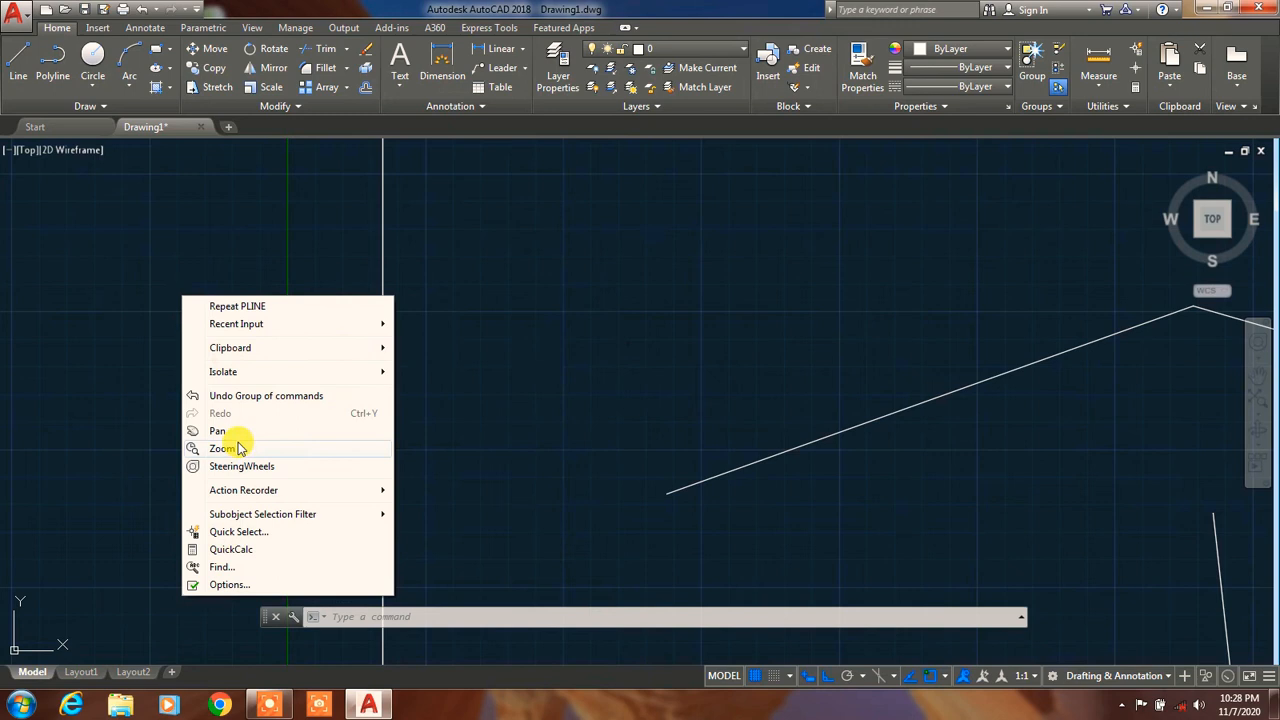
click(238, 446)
scroll(257, 343, down, 3)
right_click(223, 345)
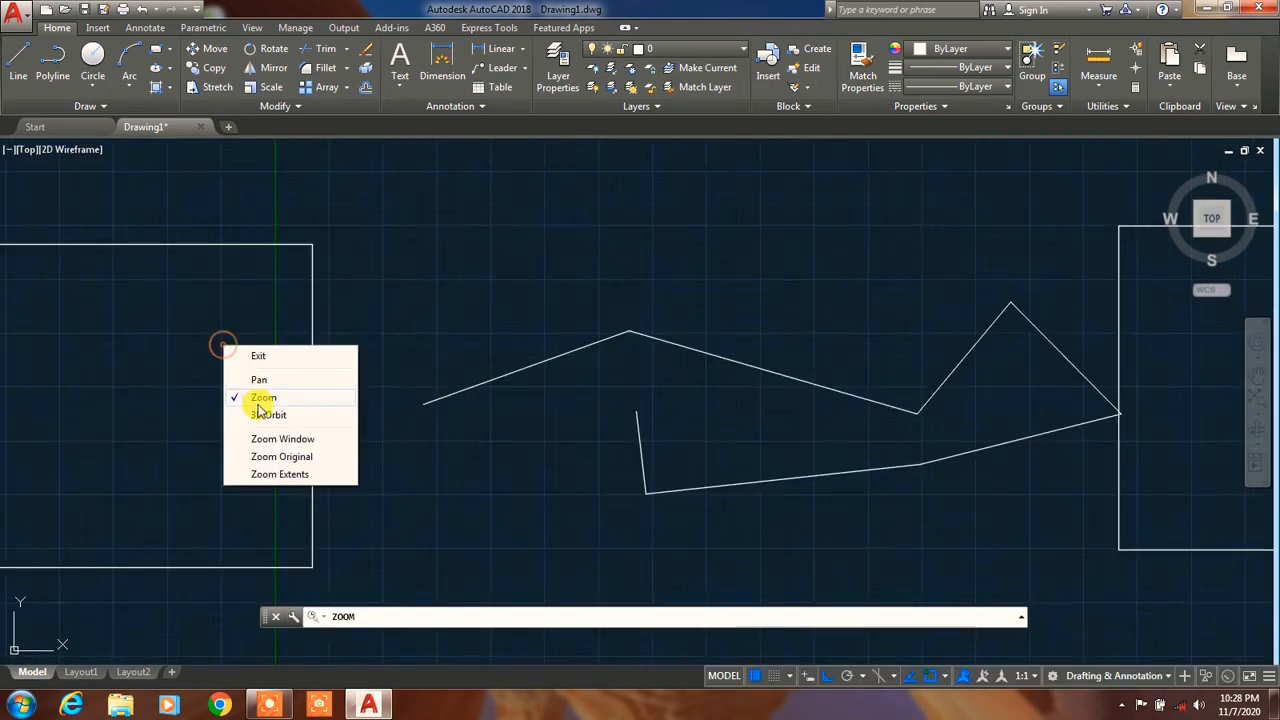
click(258, 383)
drag(223, 360, 403, 340)
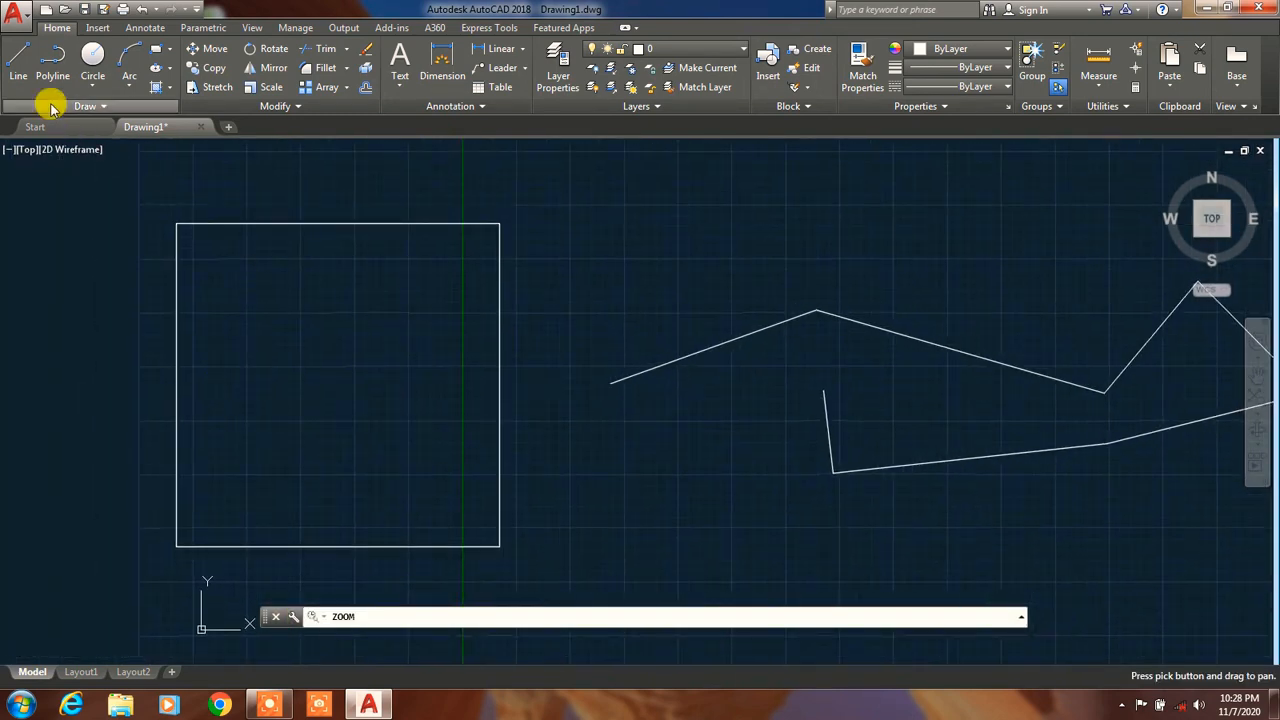
click(20, 58)
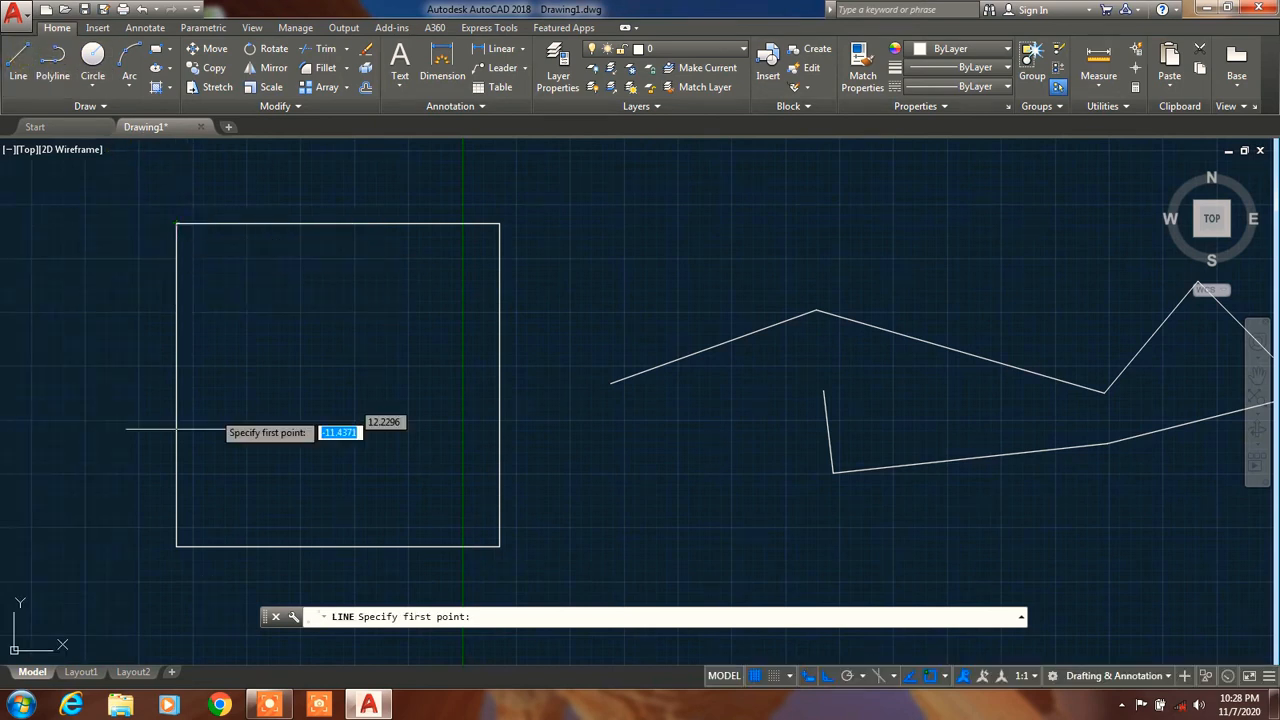
click(177, 348)
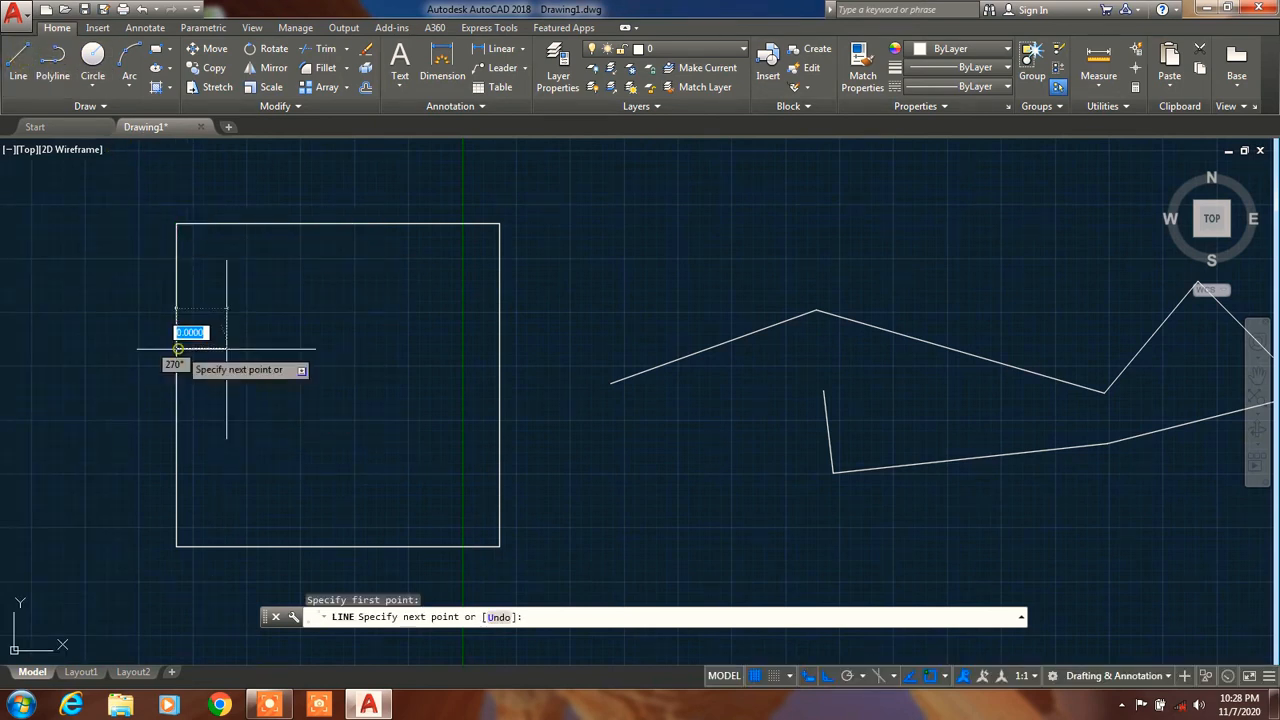
click(300, 348)
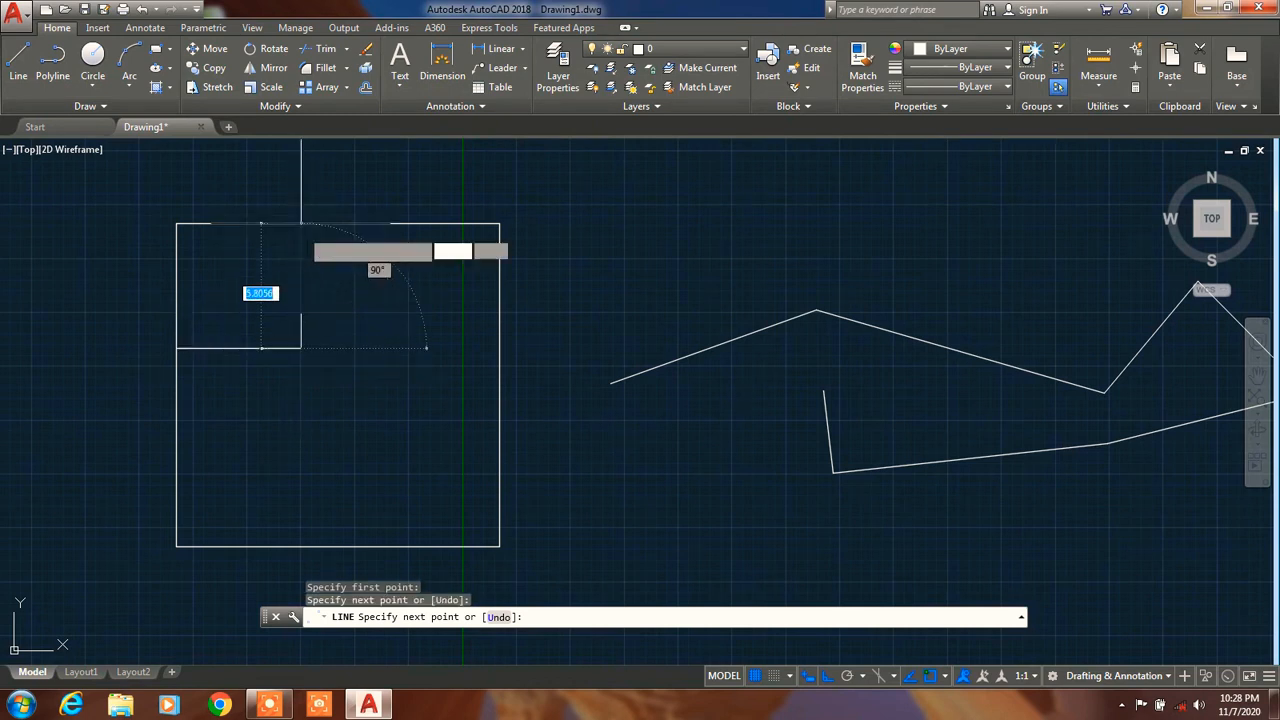
click(300, 223)
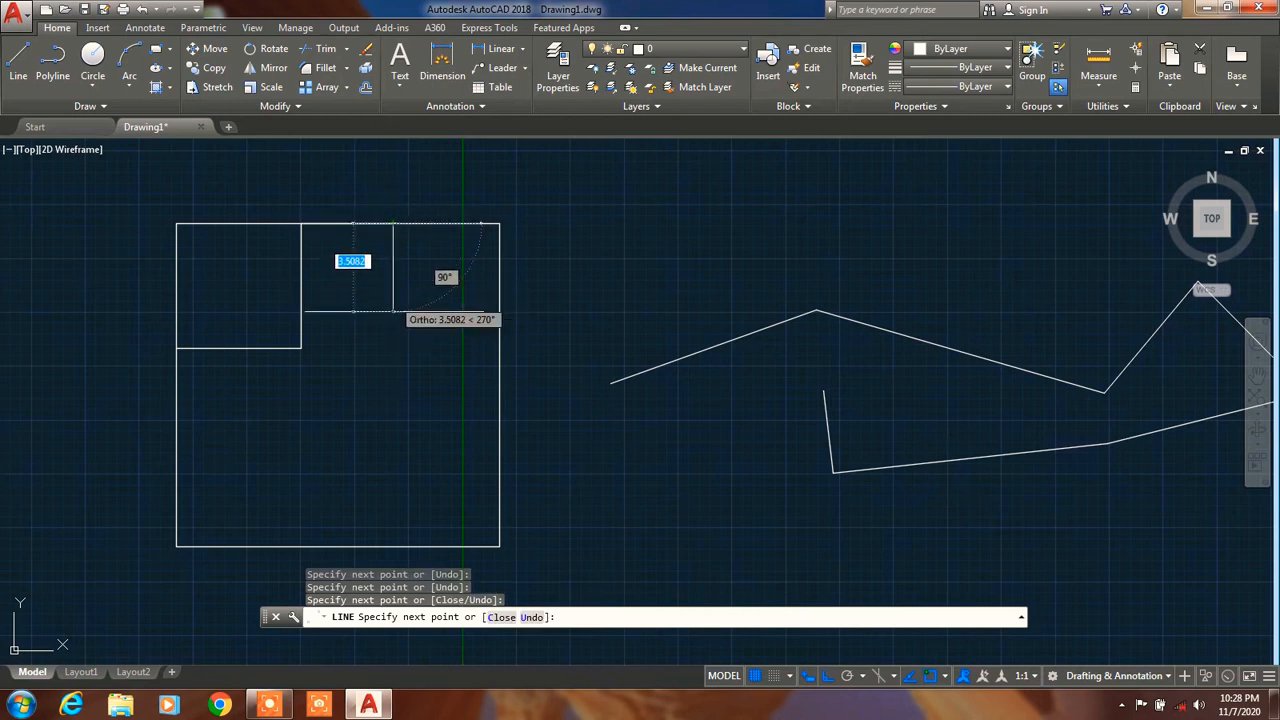
Enclose the square's upper-right corner by continuing the line chain down from the top side and about 4.9 units right to the right side.
click(392, 345)
click(499, 345)
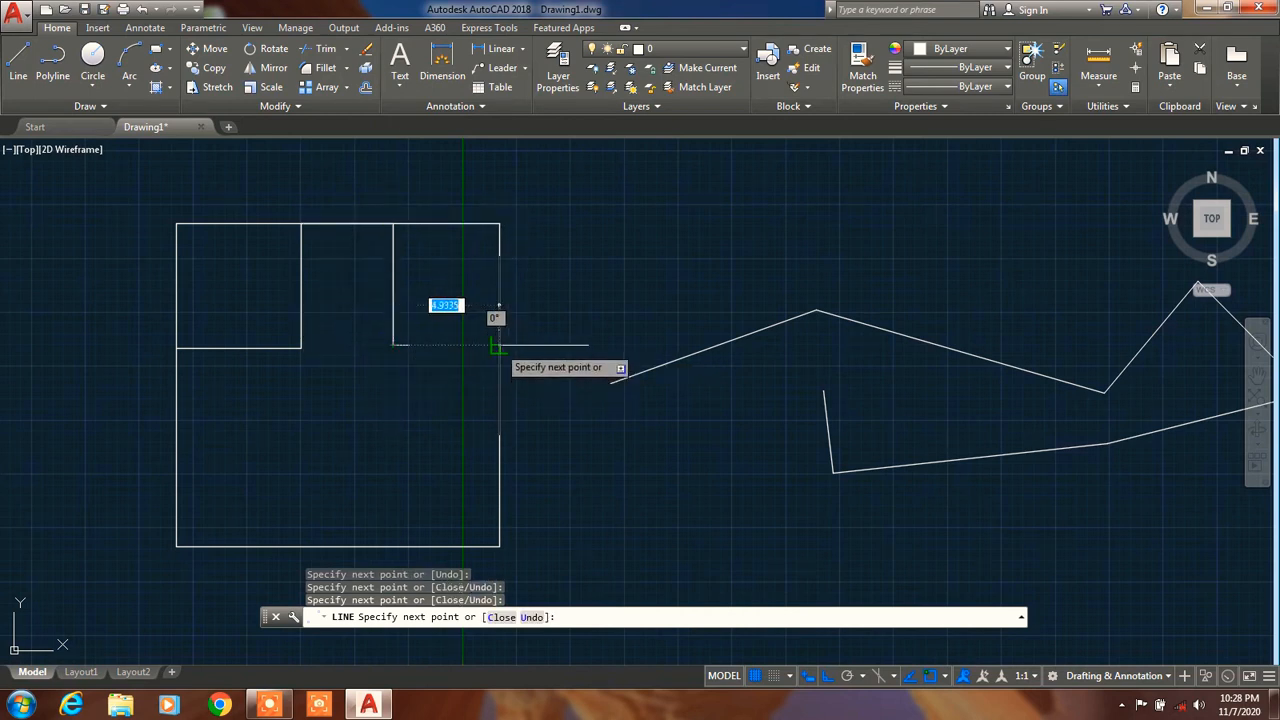
key(Escape)
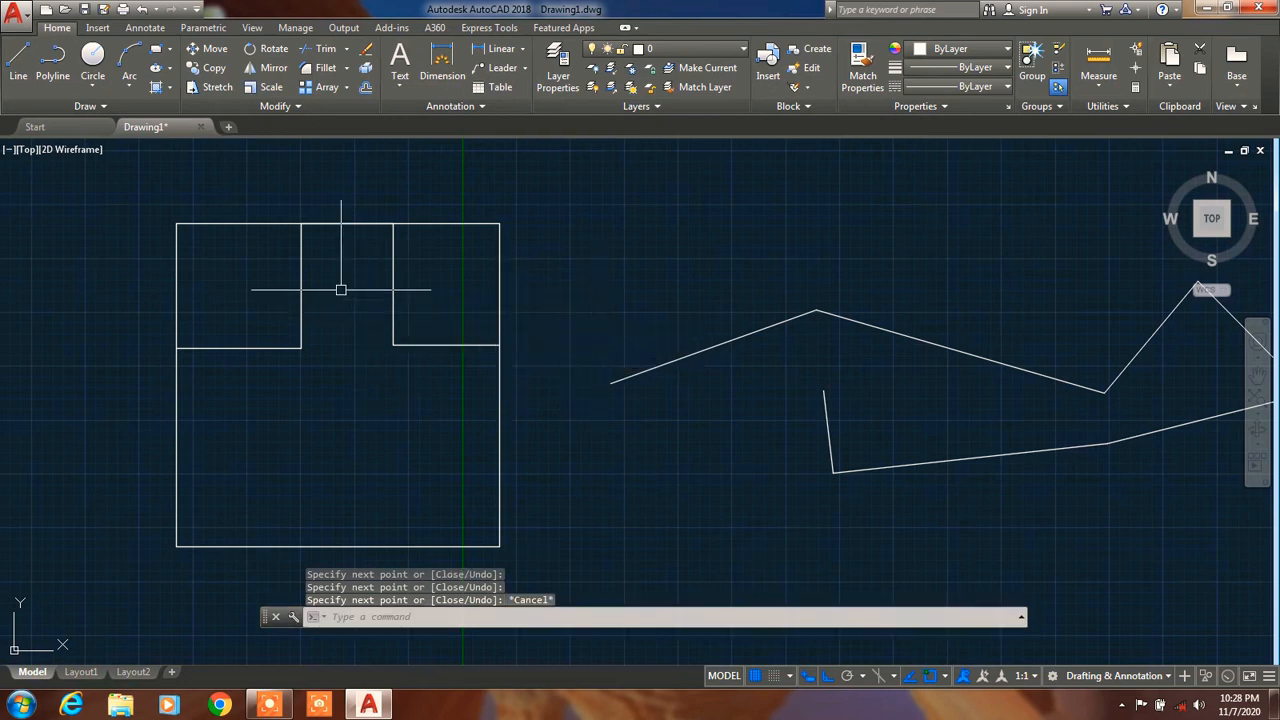
Draw a horizontal line about 4.3 units long between the two vertical partitions, closing a small compartment under the square's top side.
click(18, 62)
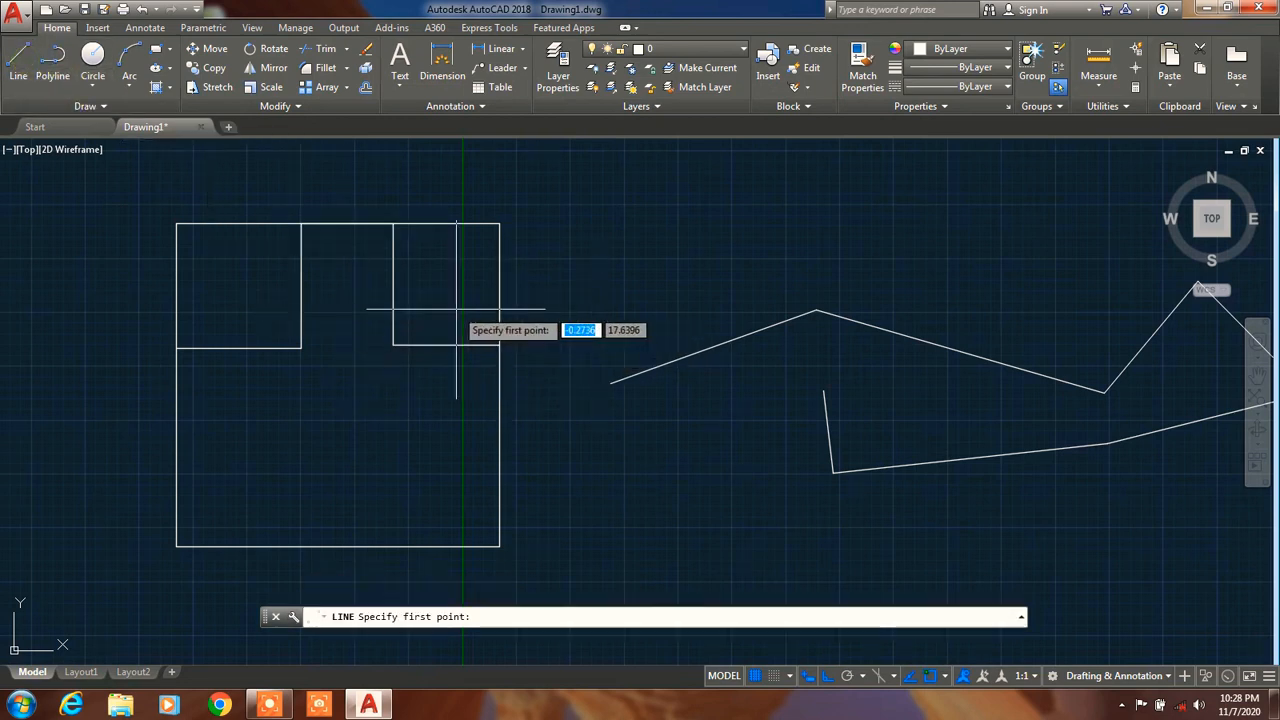
click(301, 289)
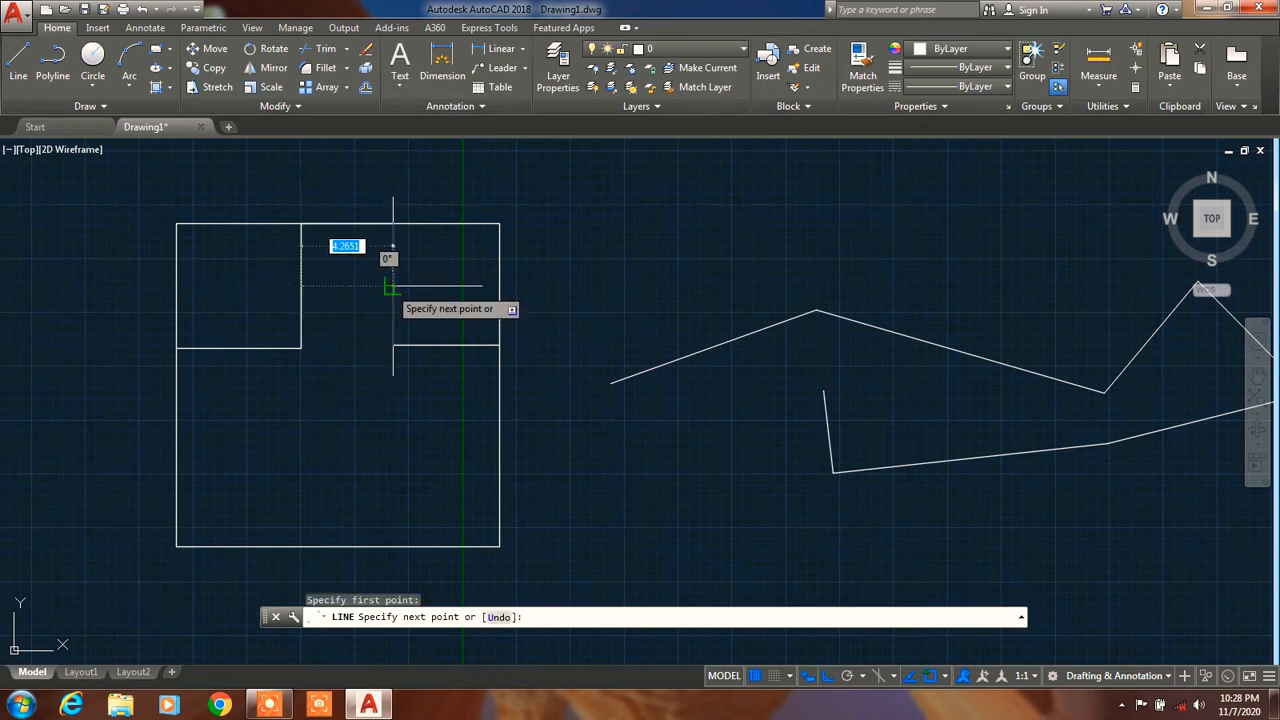
click(393, 286)
key(Escape)
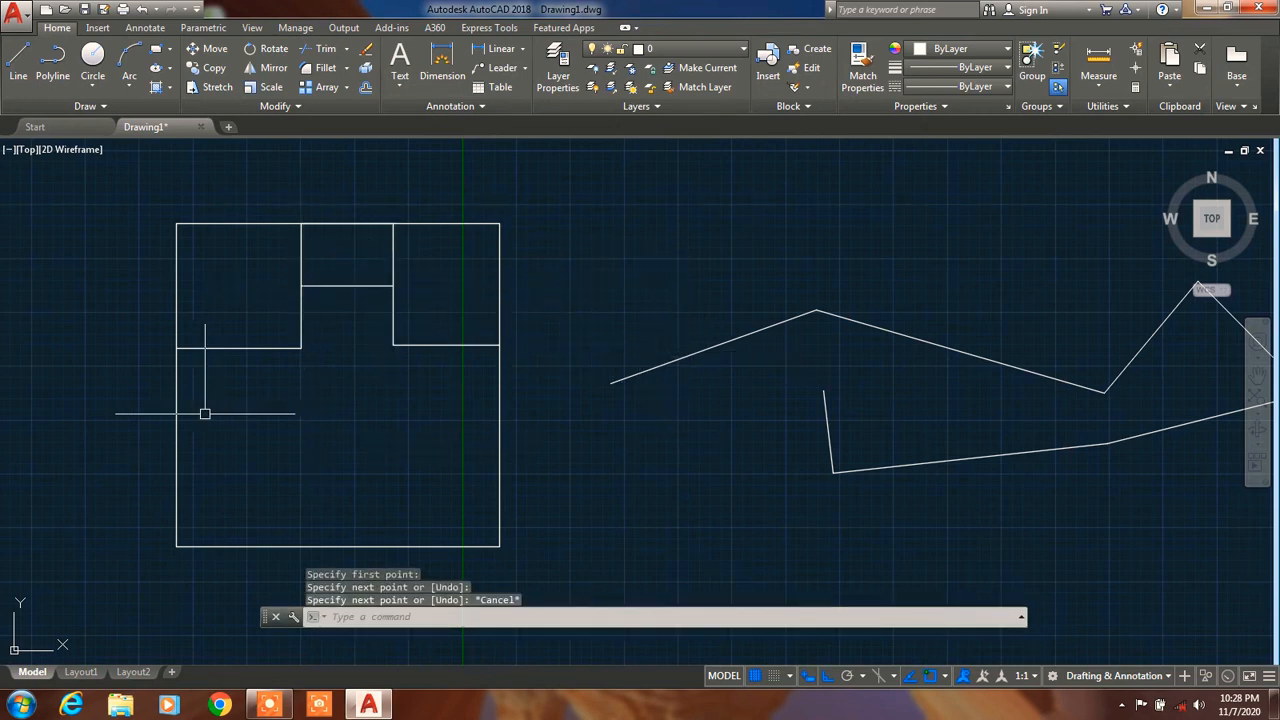
Draw lines along the underside of the upper-left compartment, down, and back to the square's left side to form a compartment below it.
click(20, 66)
click(177, 348)
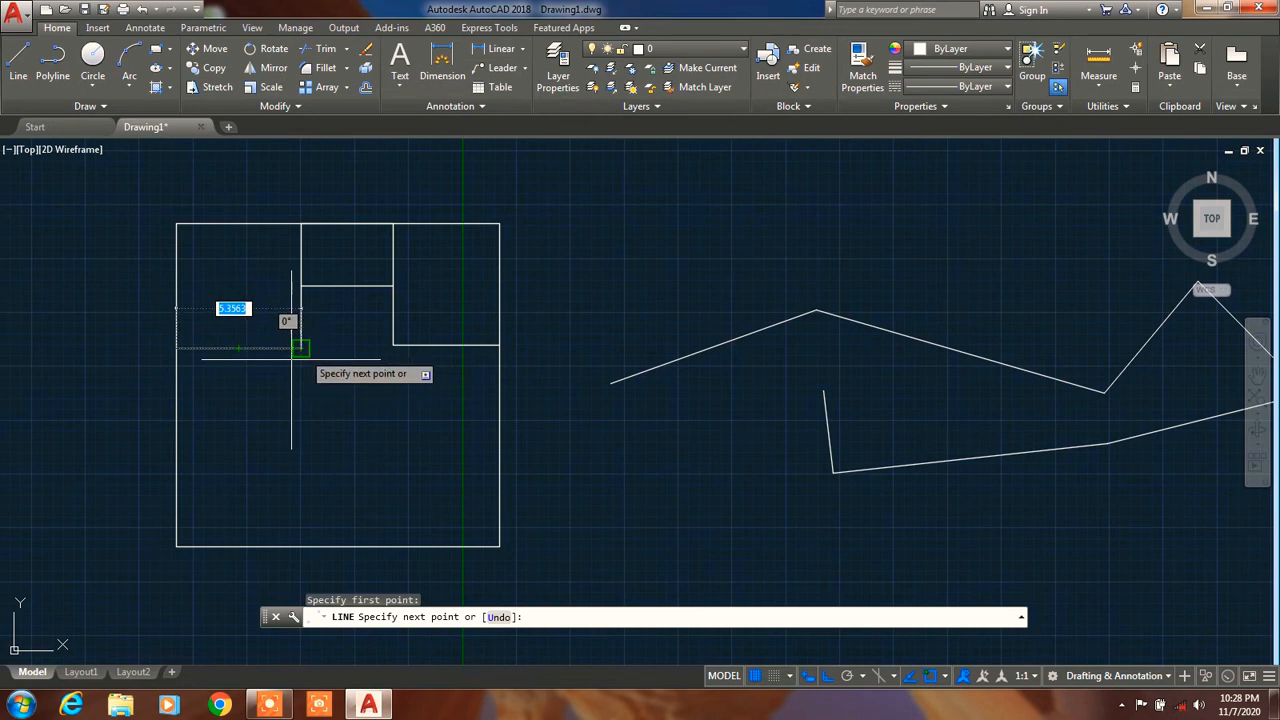
click(301, 348)
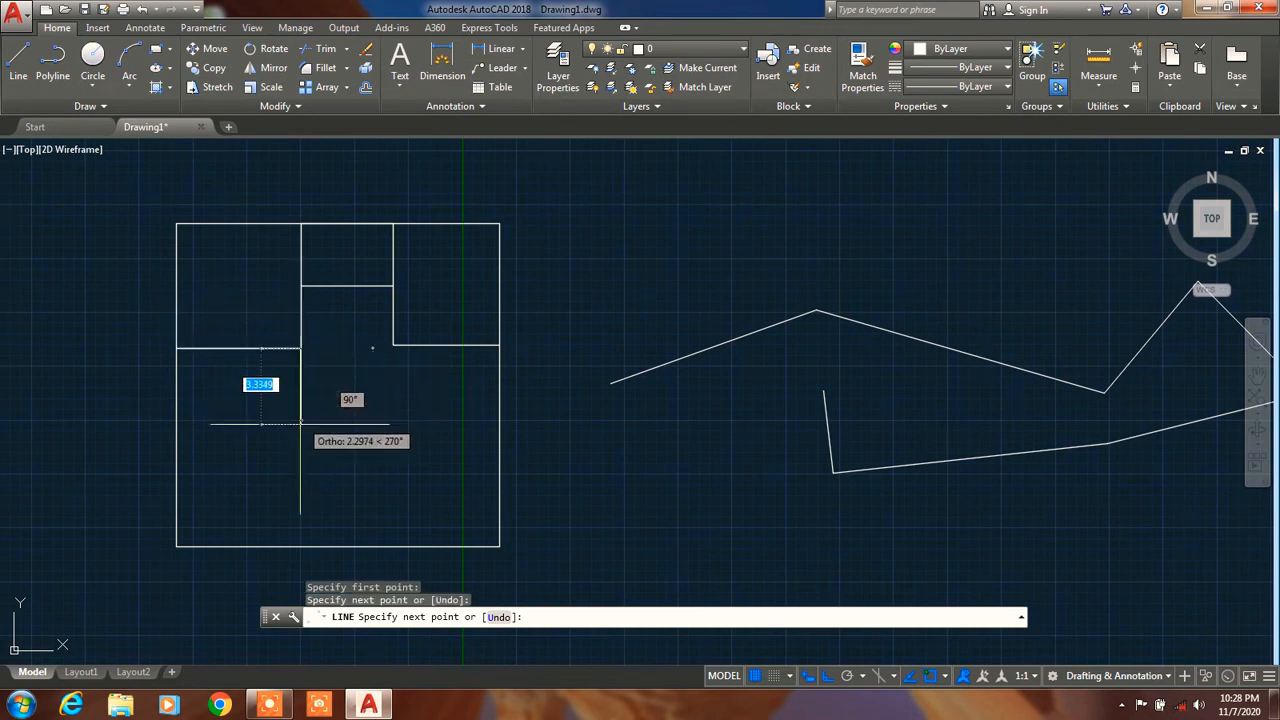
click(298, 437)
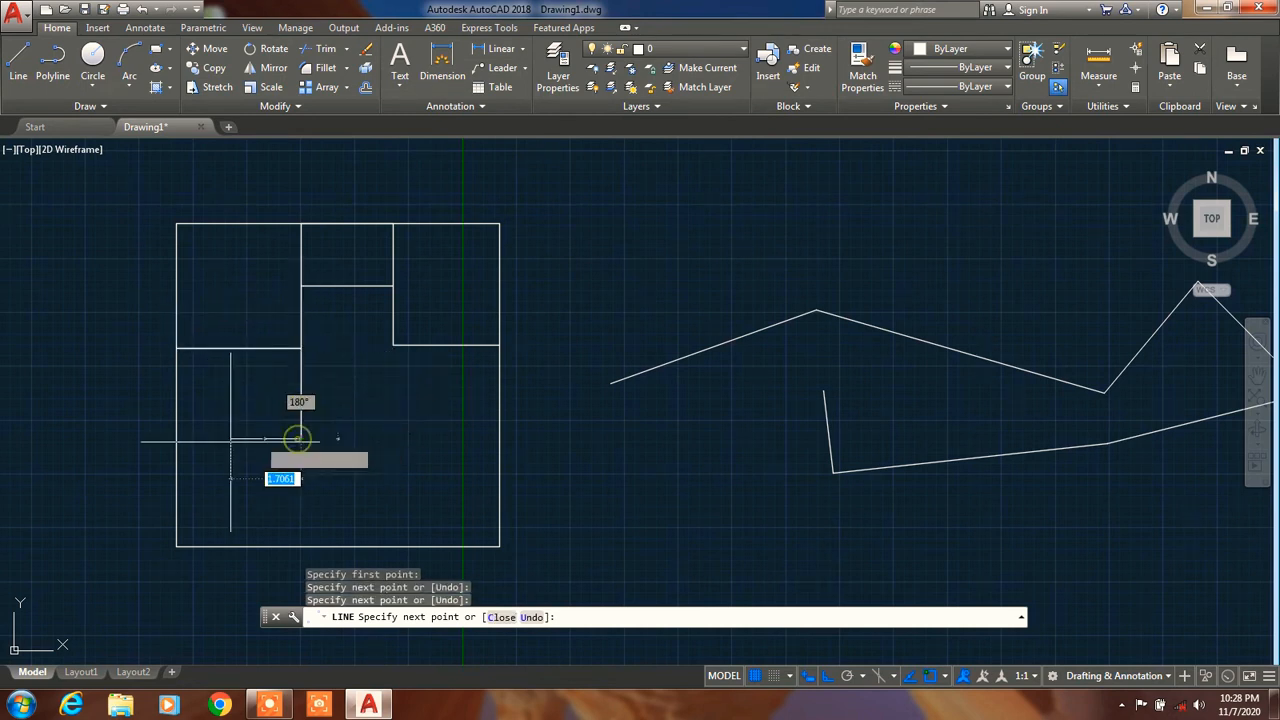
click(174, 438)
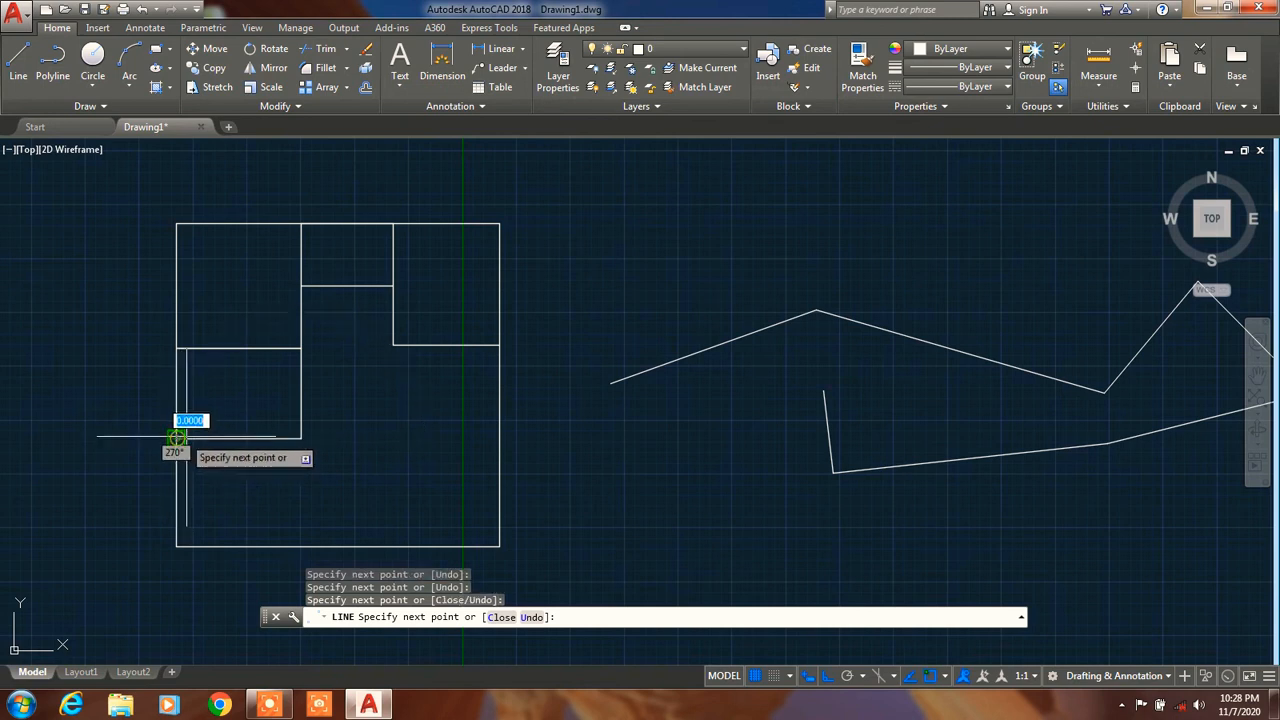
key(Escape)
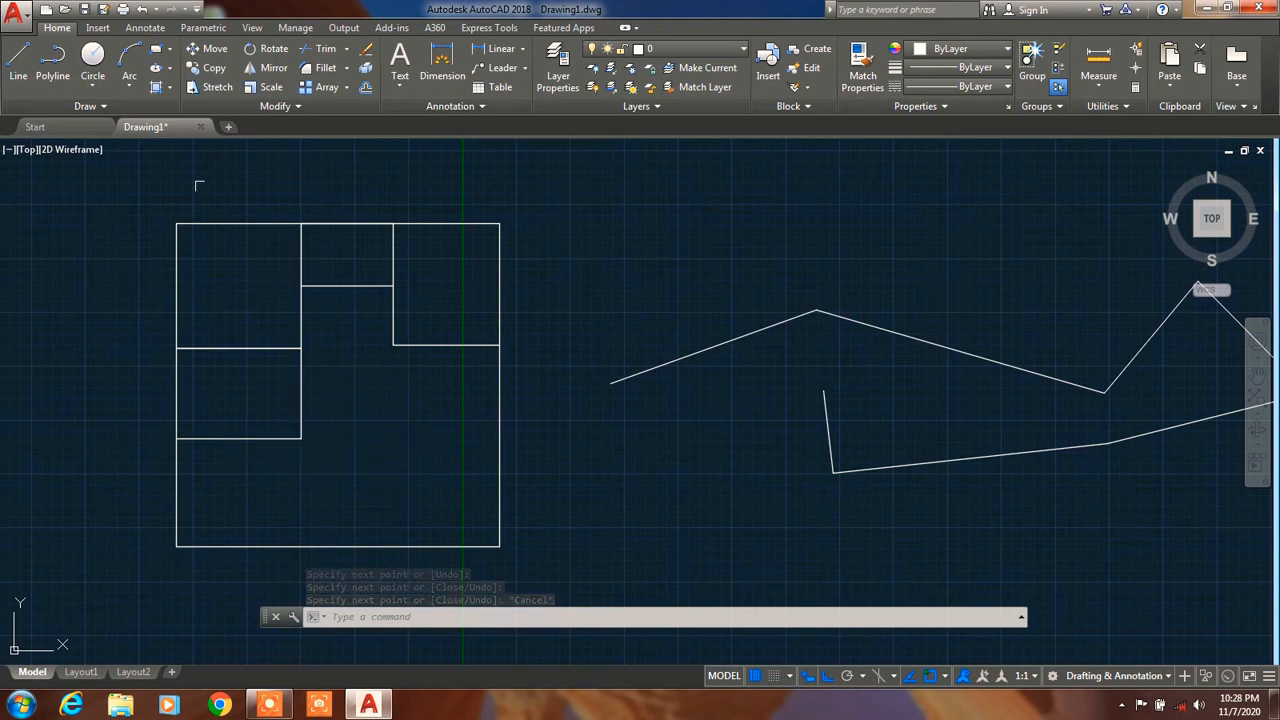
Draw a horizontal line from the lower-right corner of the left middle compartment to the square's right side.
click(20, 62)
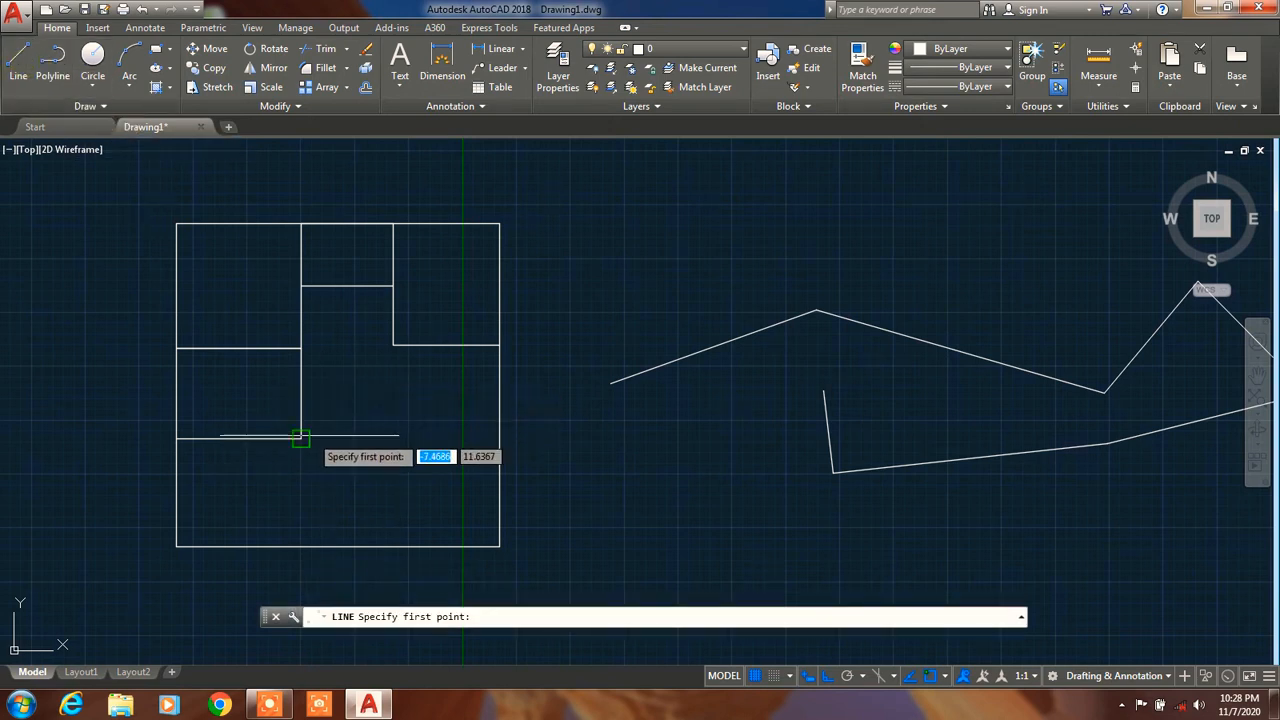
click(300, 438)
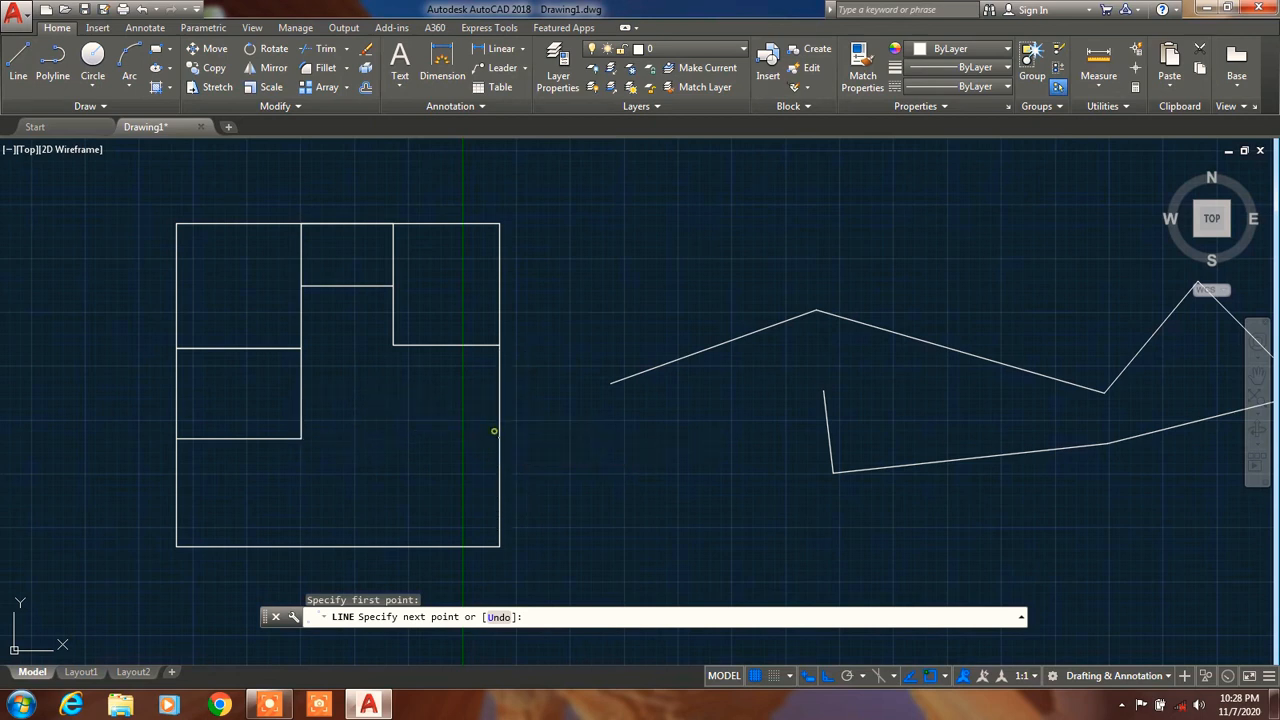
key(Escape)
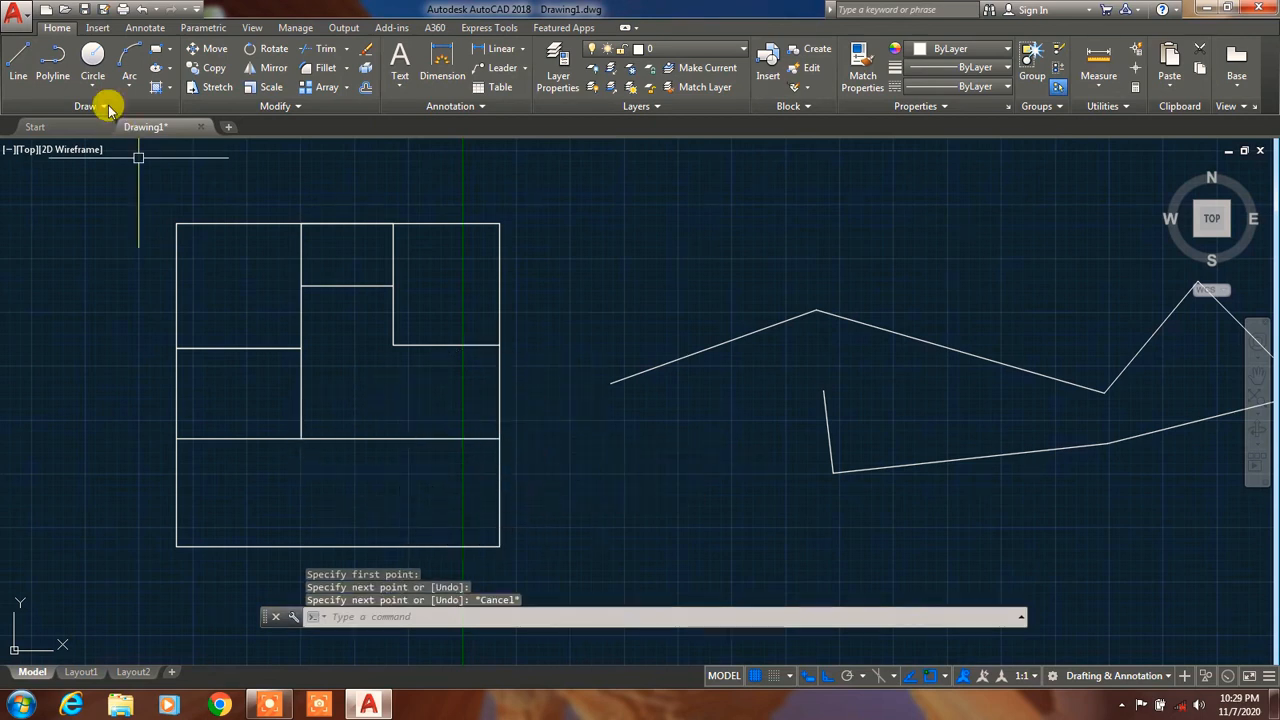
Divide the square's bottom strip with a vertical line from the long horizontal partition down to the bottom side.
click(28, 60)
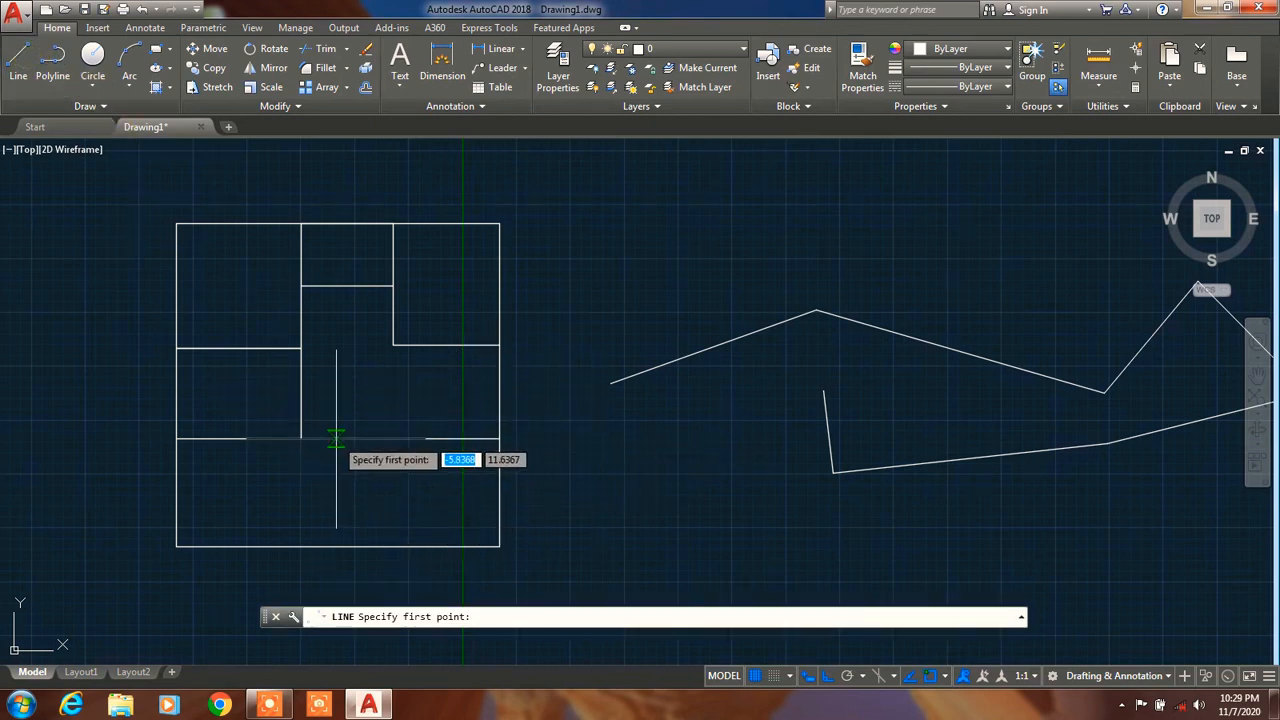
click(336, 438)
click(336, 546)
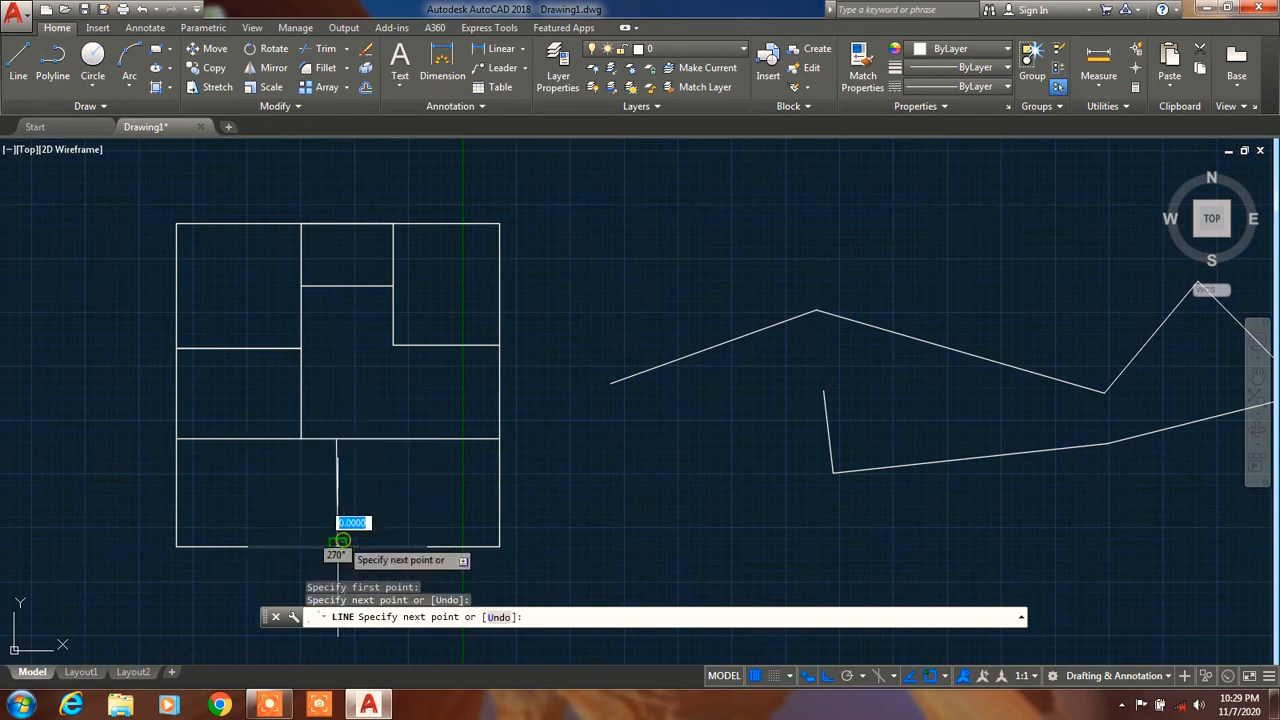
key(Escape)
scroll(588, 464, down, 2)
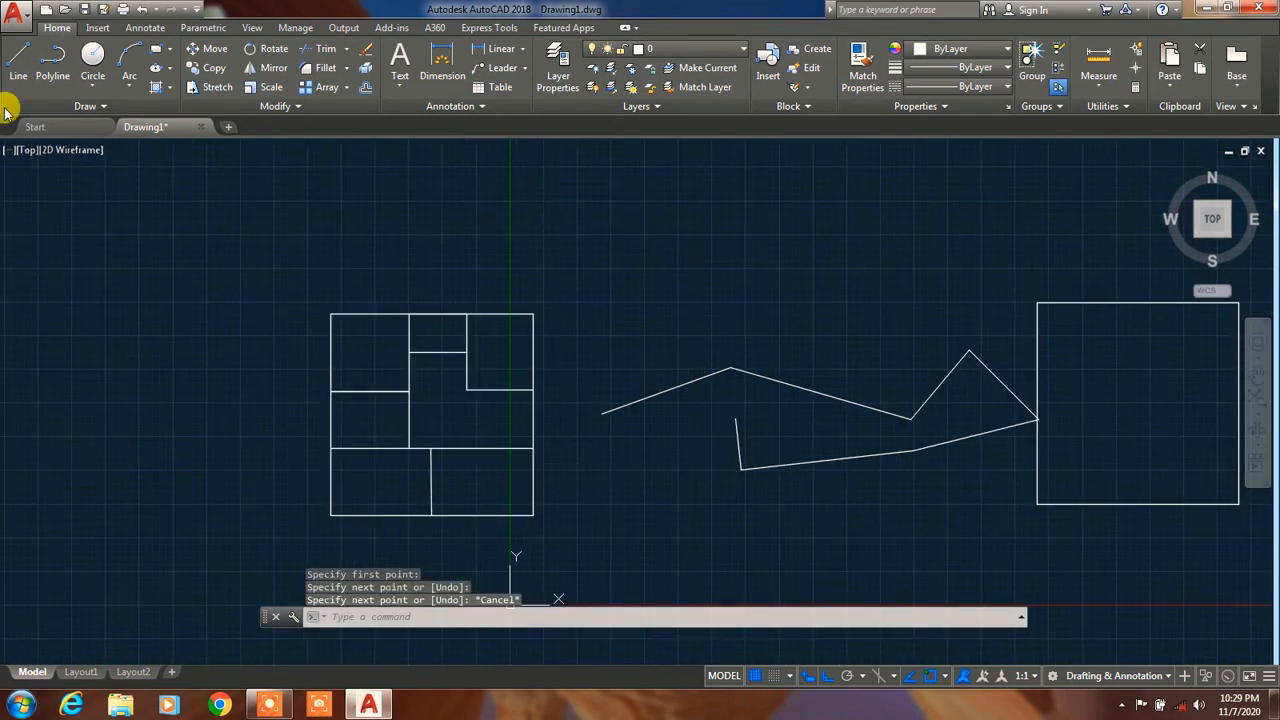
Draw connected lines around the square's underside to form a closed strip extending about 4.3 units past its lower-left corner.
click(20, 77)
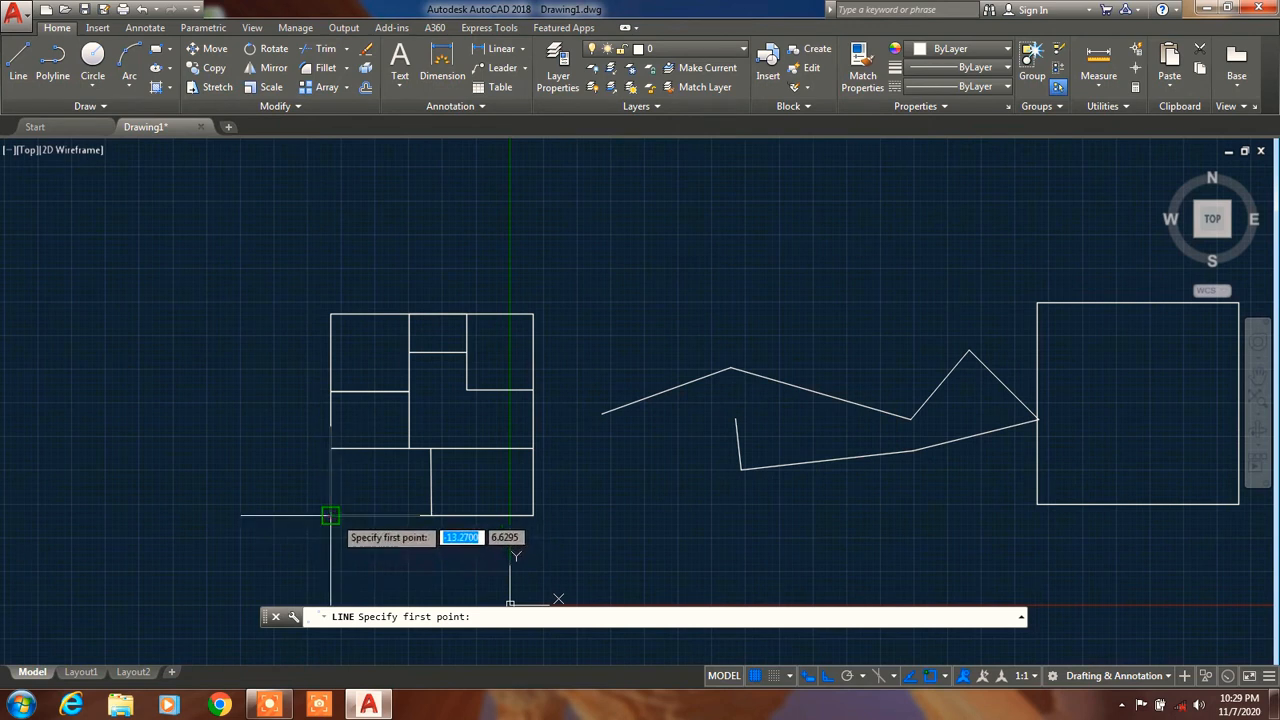
click(332, 515)
click(273, 515)
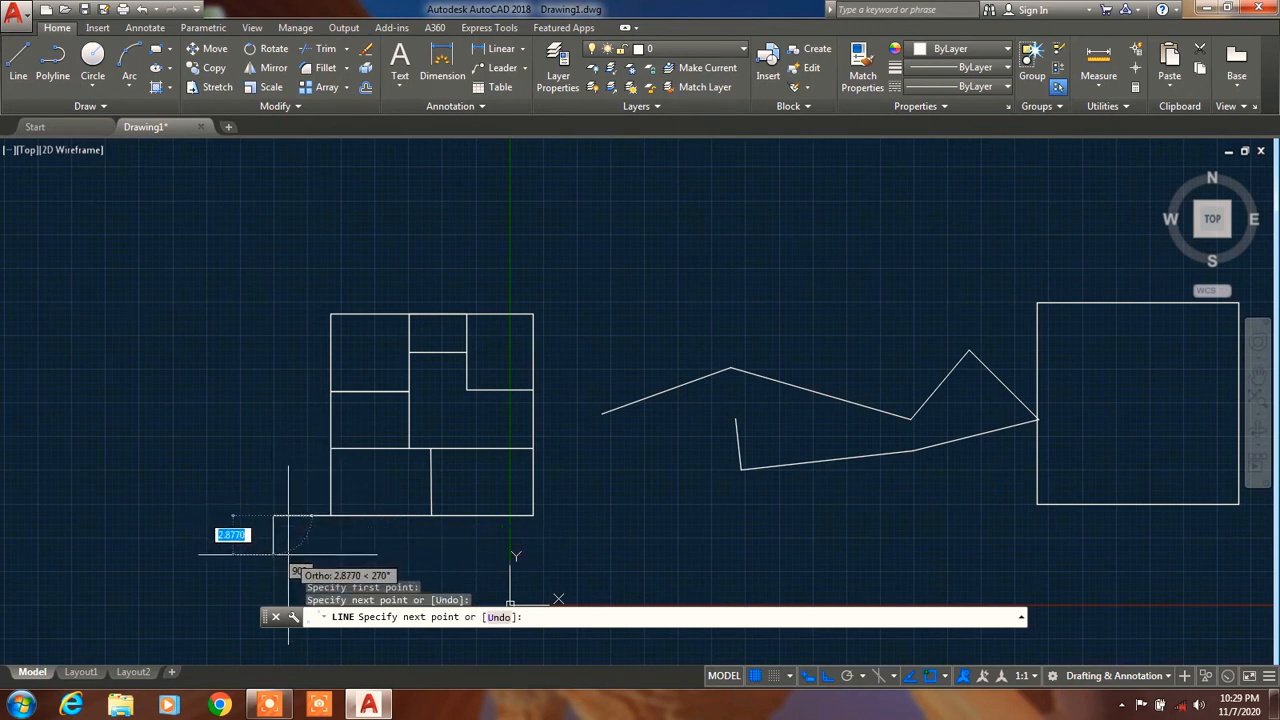
click(287, 563)
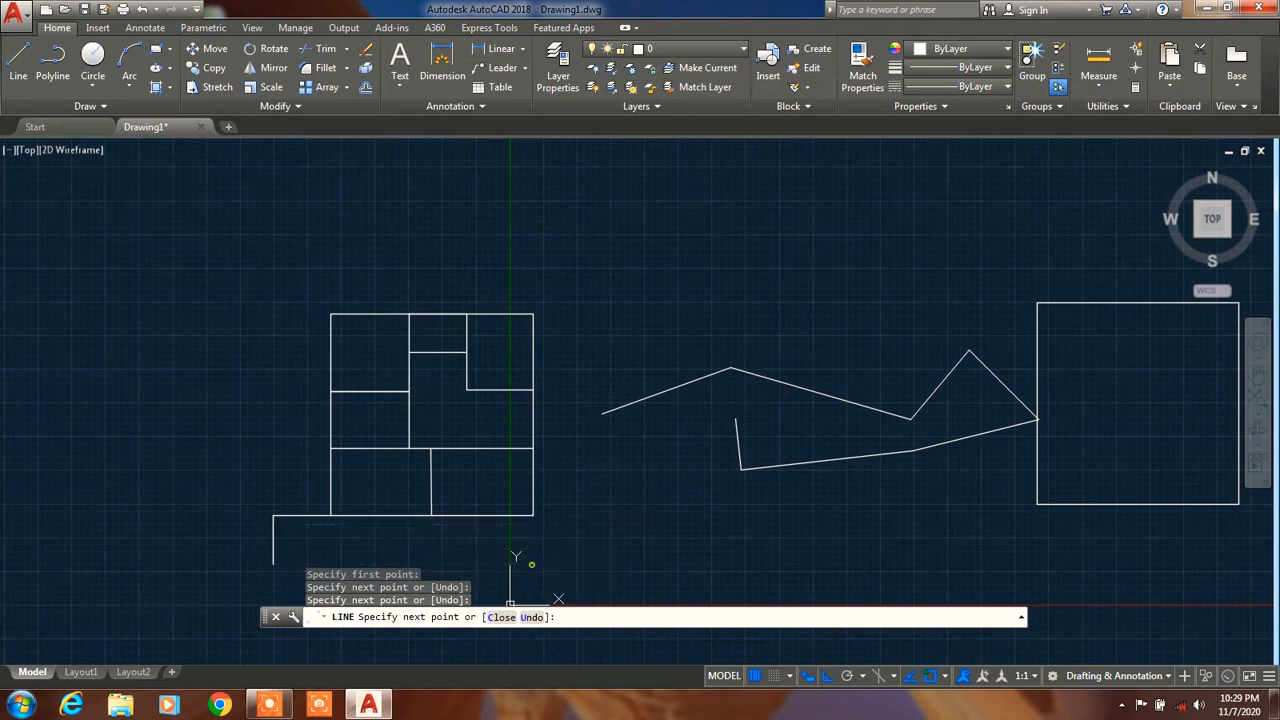
click(532, 563)
click(532, 515)
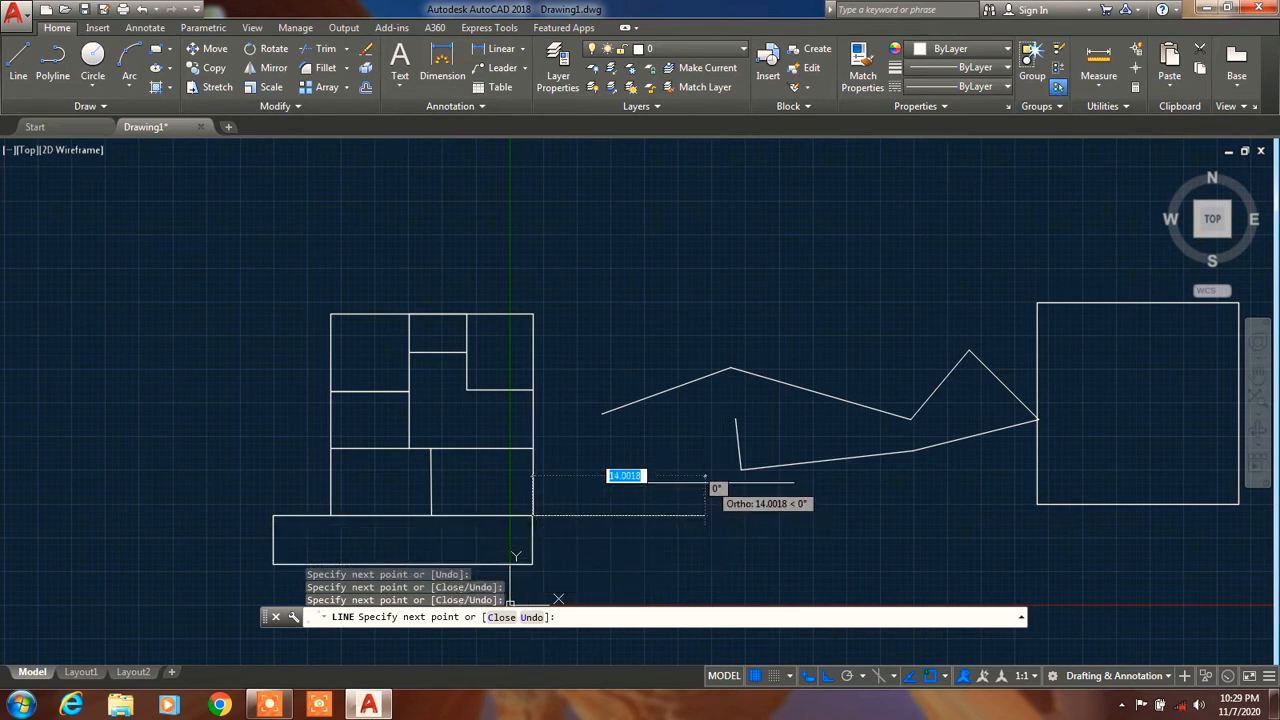
key(Escape)
Select the square's left side to inspect how far this individual line object extends, and clear the selection.
scroll(500, 449, up, 3)
scroll(493, 449, down, 1)
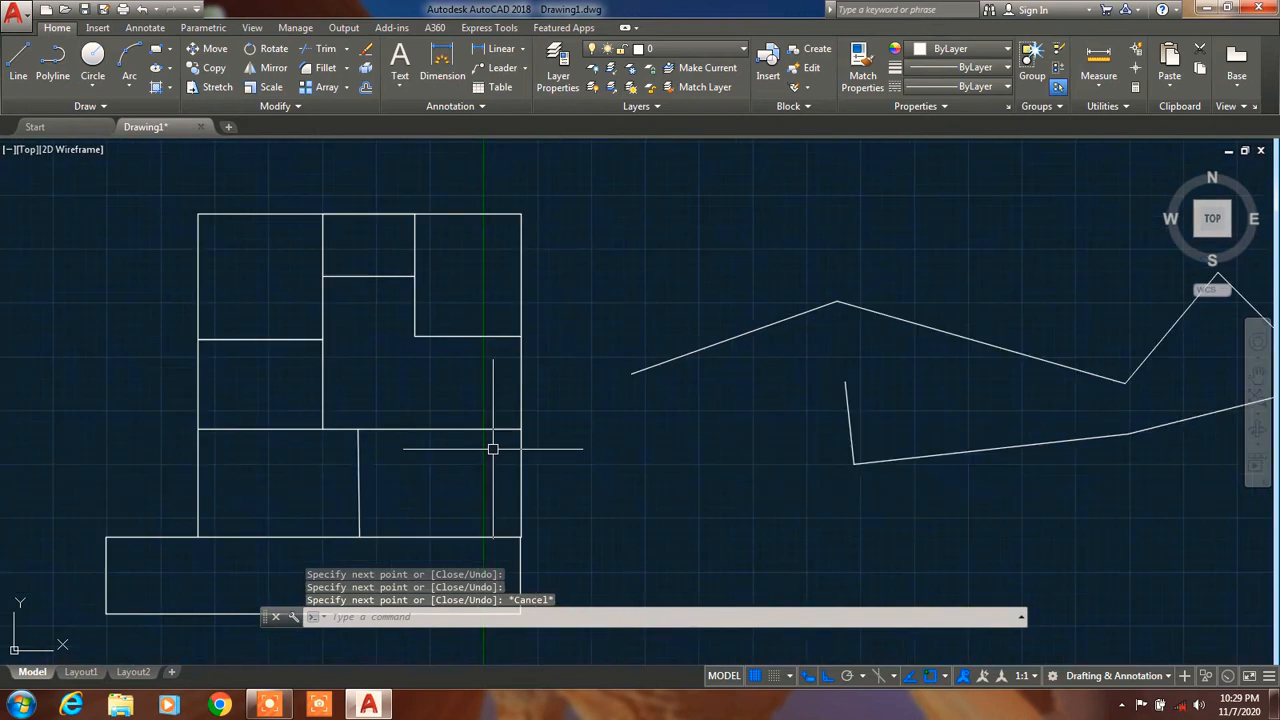
right_click(399, 440)
click(440, 275)
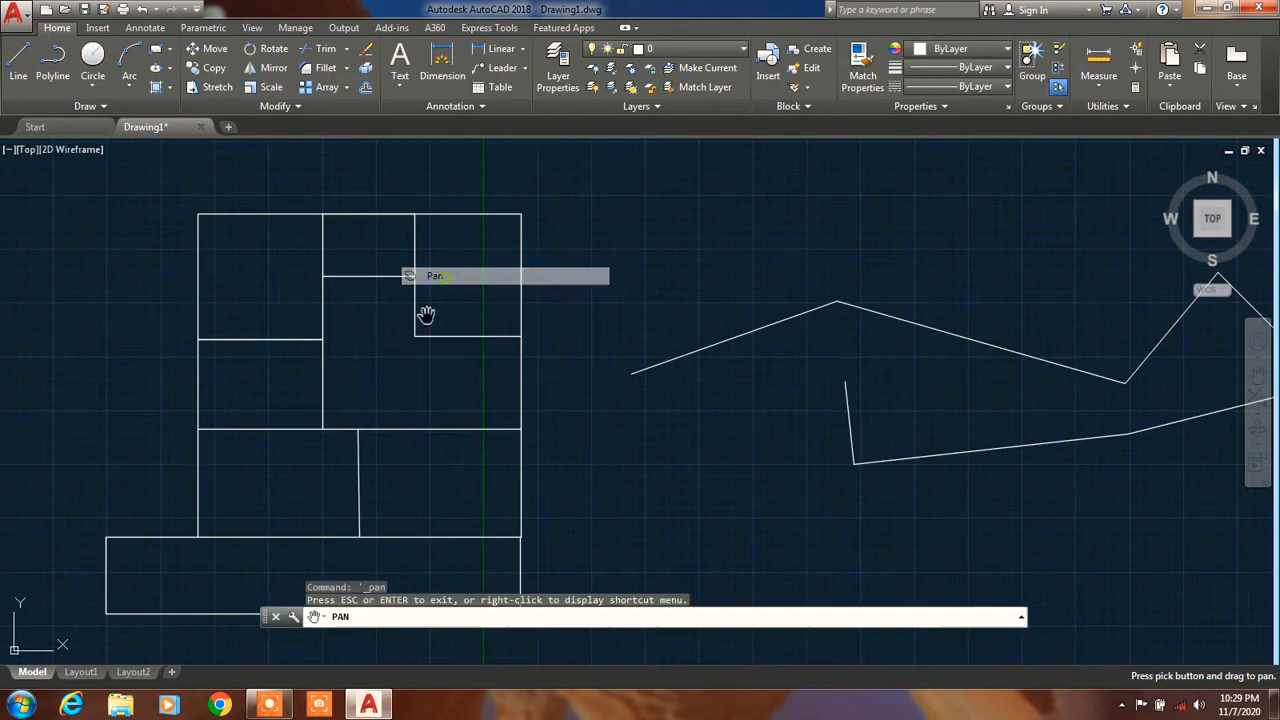
mouse_move(417, 277)
mouse_down()
mouse_move(420, 223)
mouse_move(439, 290)
mouse_up()
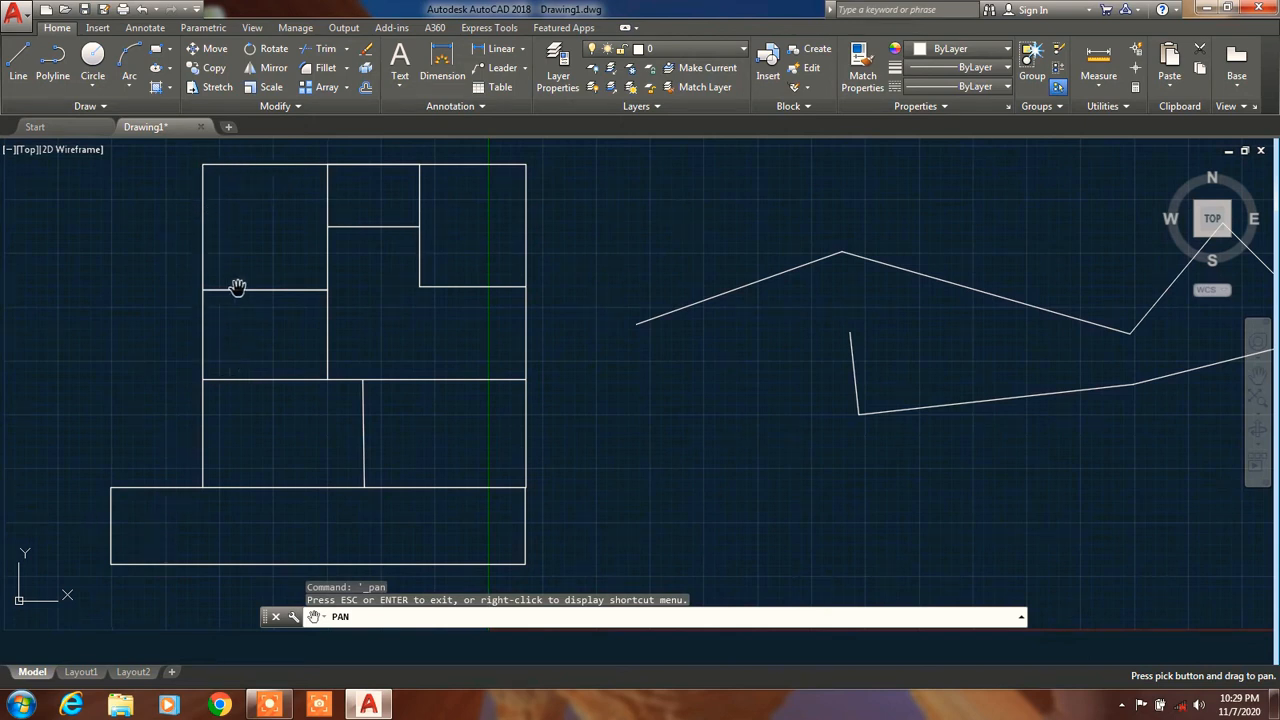
click(16, 68)
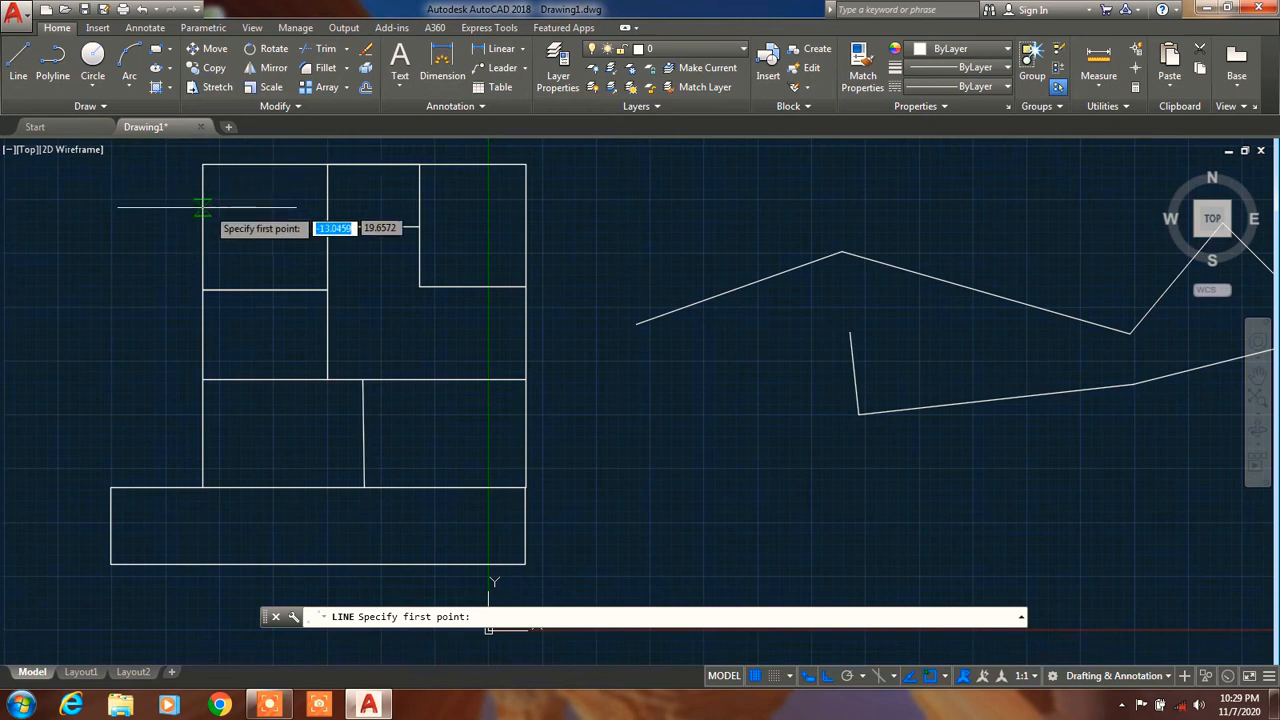
key(Escape)
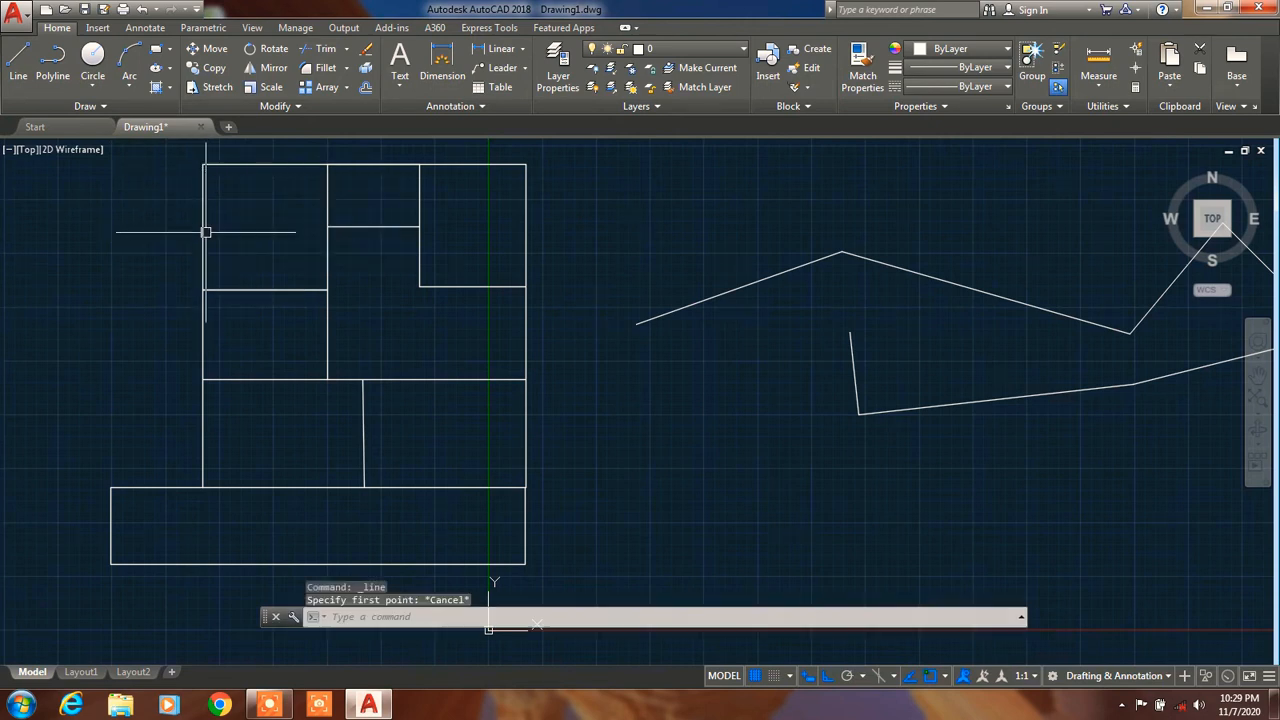
click(199, 238)
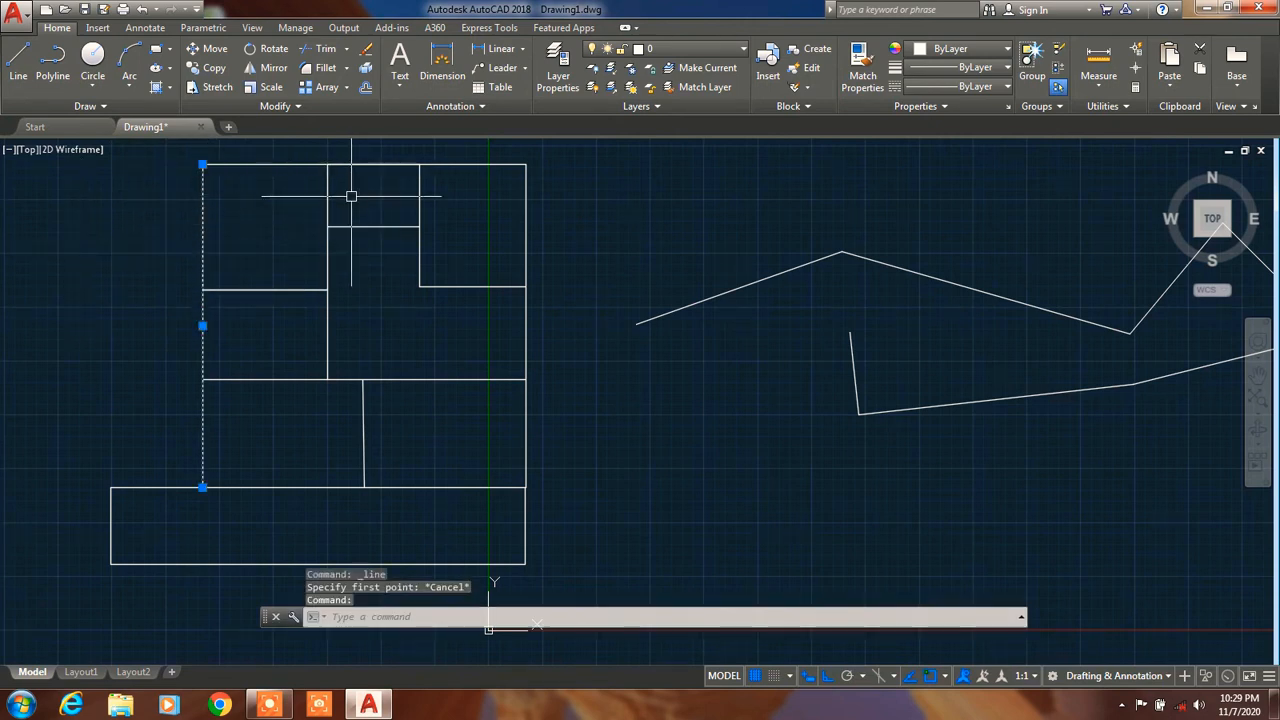
key(Escape)
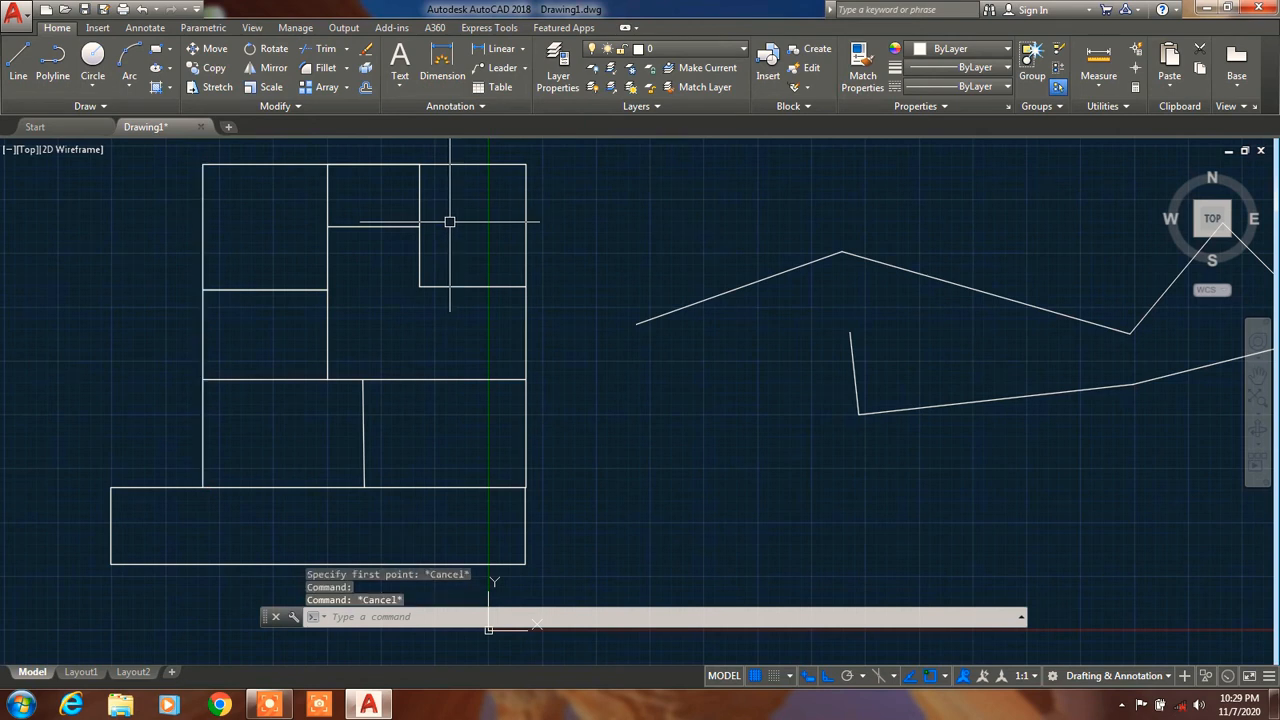
Trace the outer outline of the square and its lower strip with one polyline, starting and ending at the square's upper-left corner.
click(57, 62)
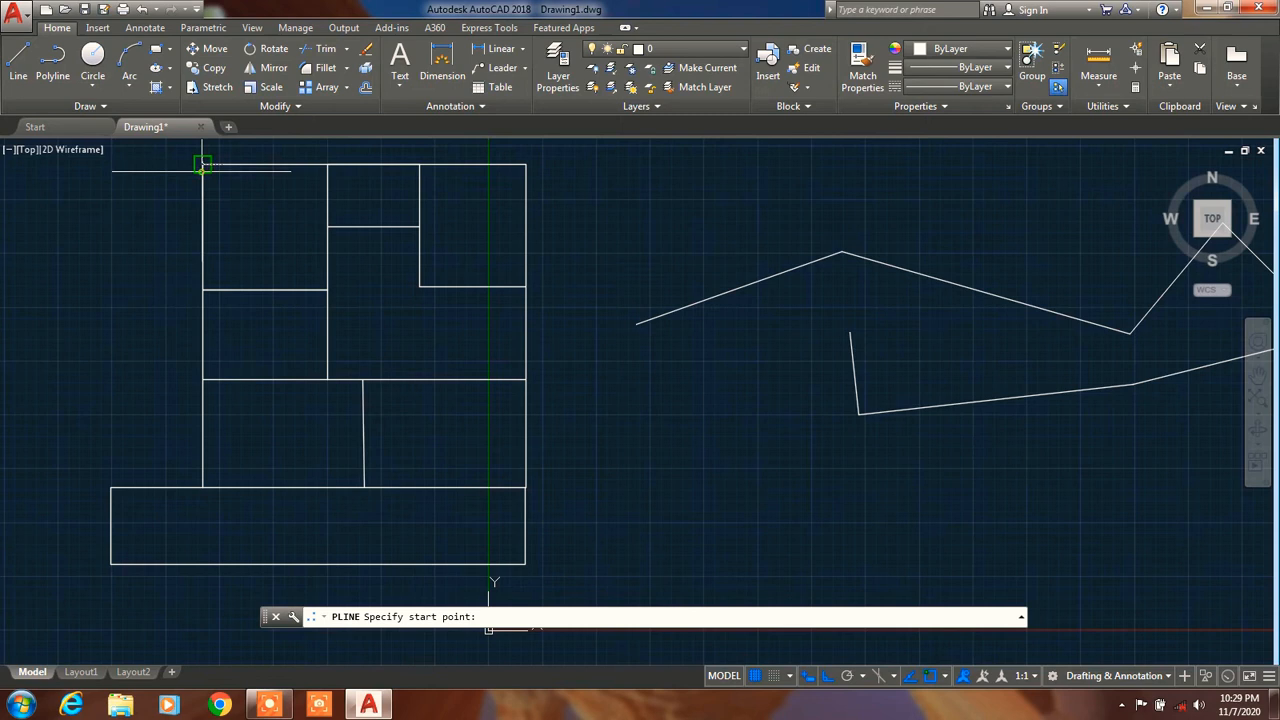
click(202, 166)
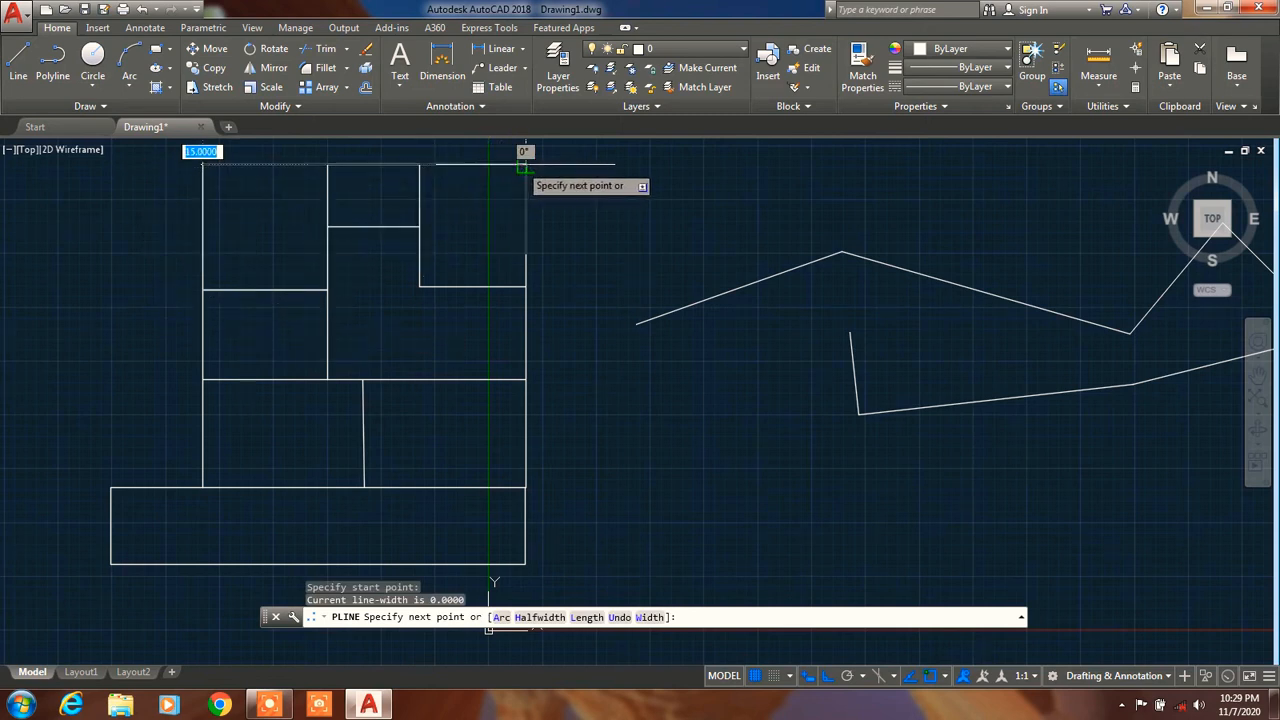
click(523, 165)
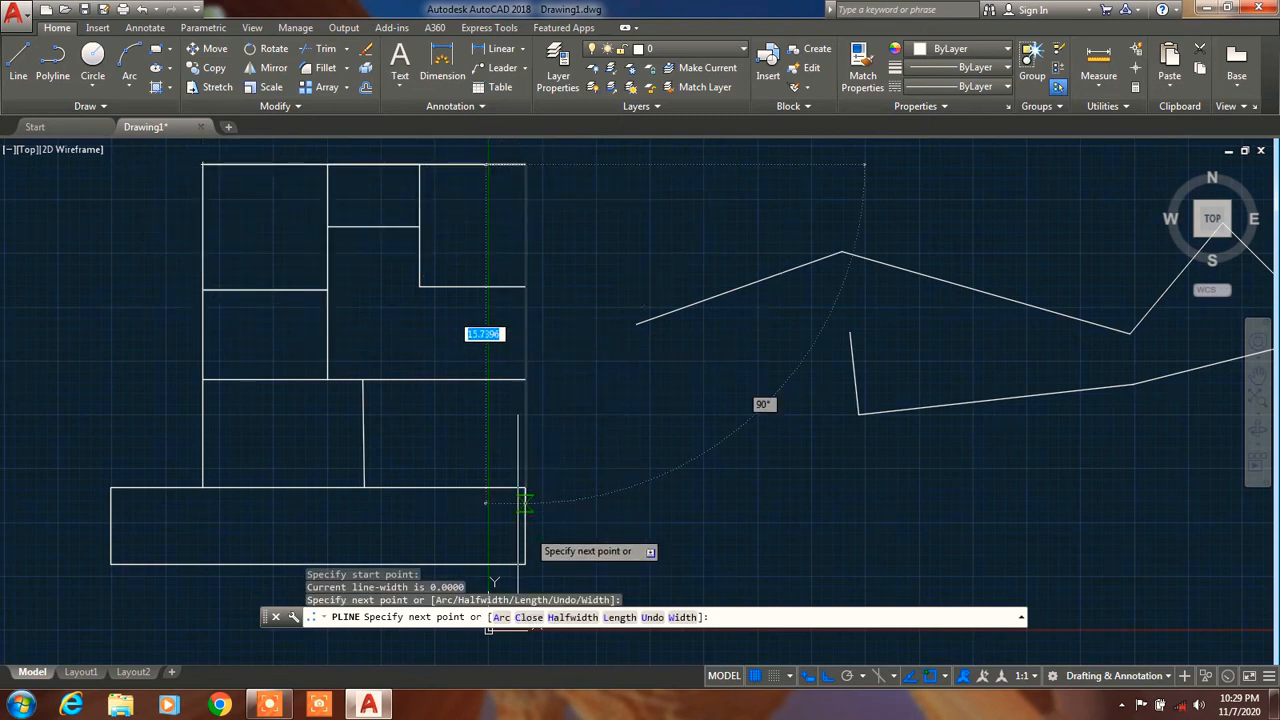
click(522, 566)
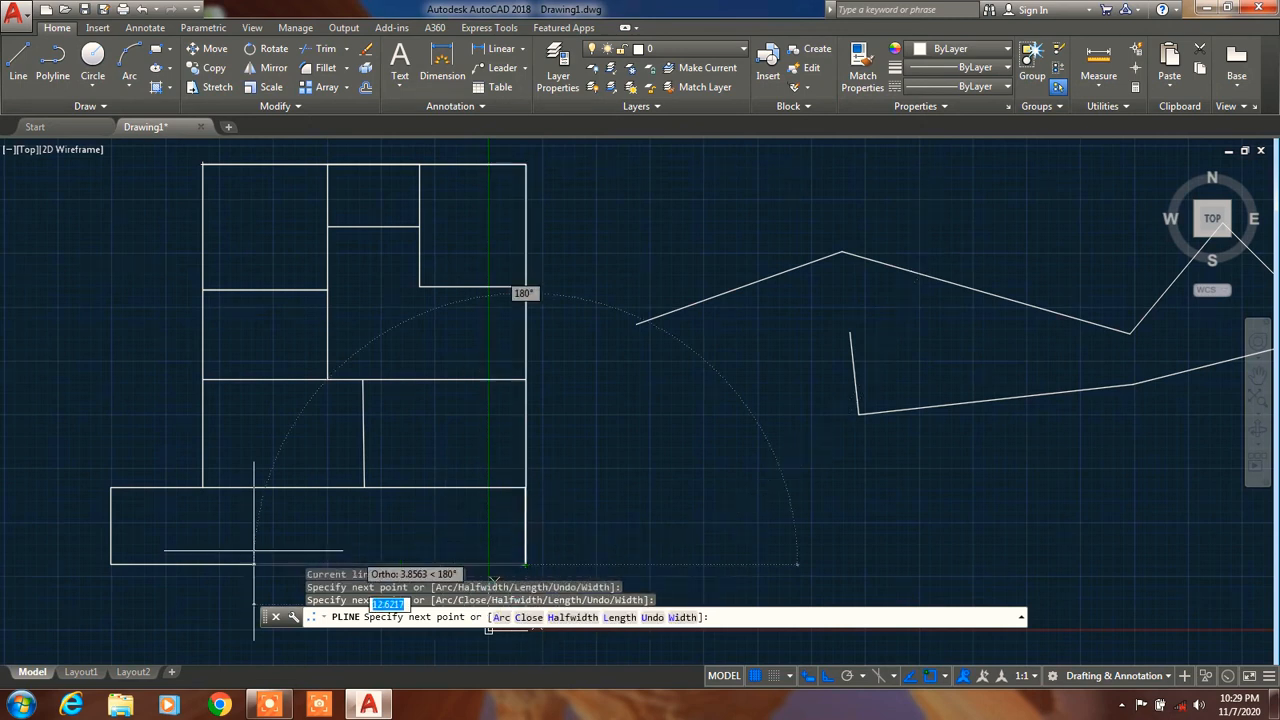
click(110, 566)
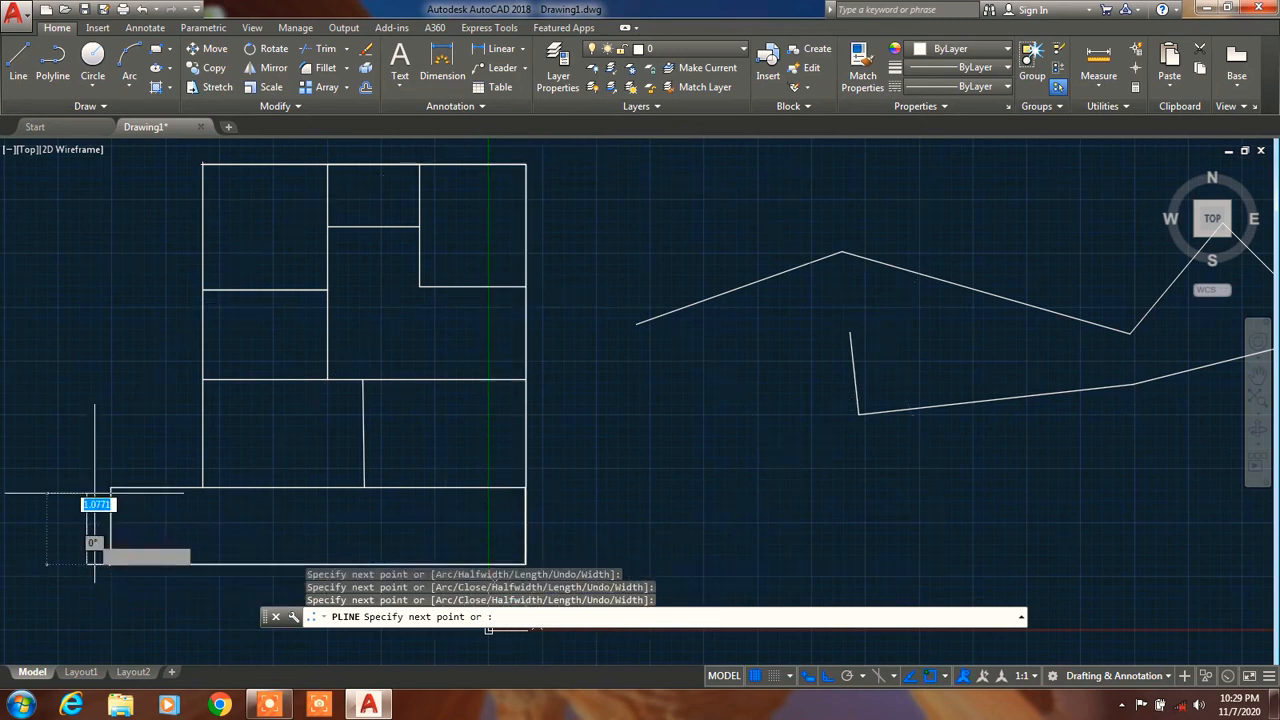
key(F8)
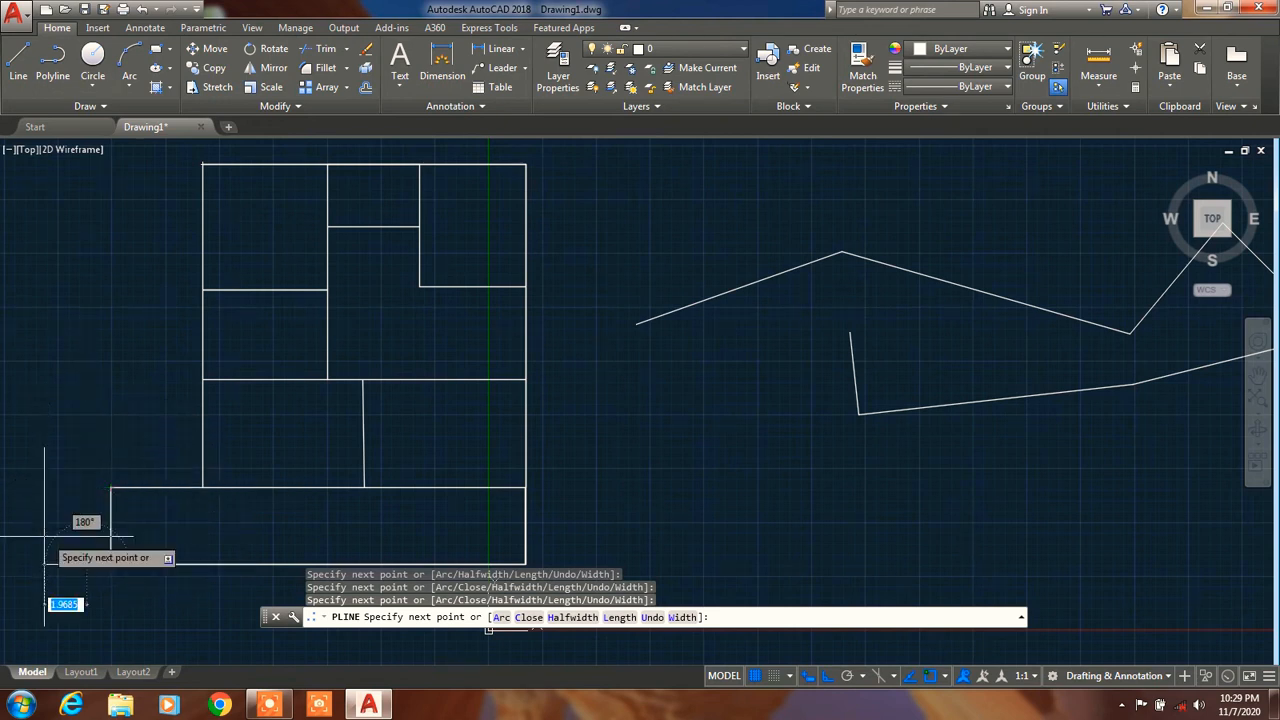
key(ctrl+z)
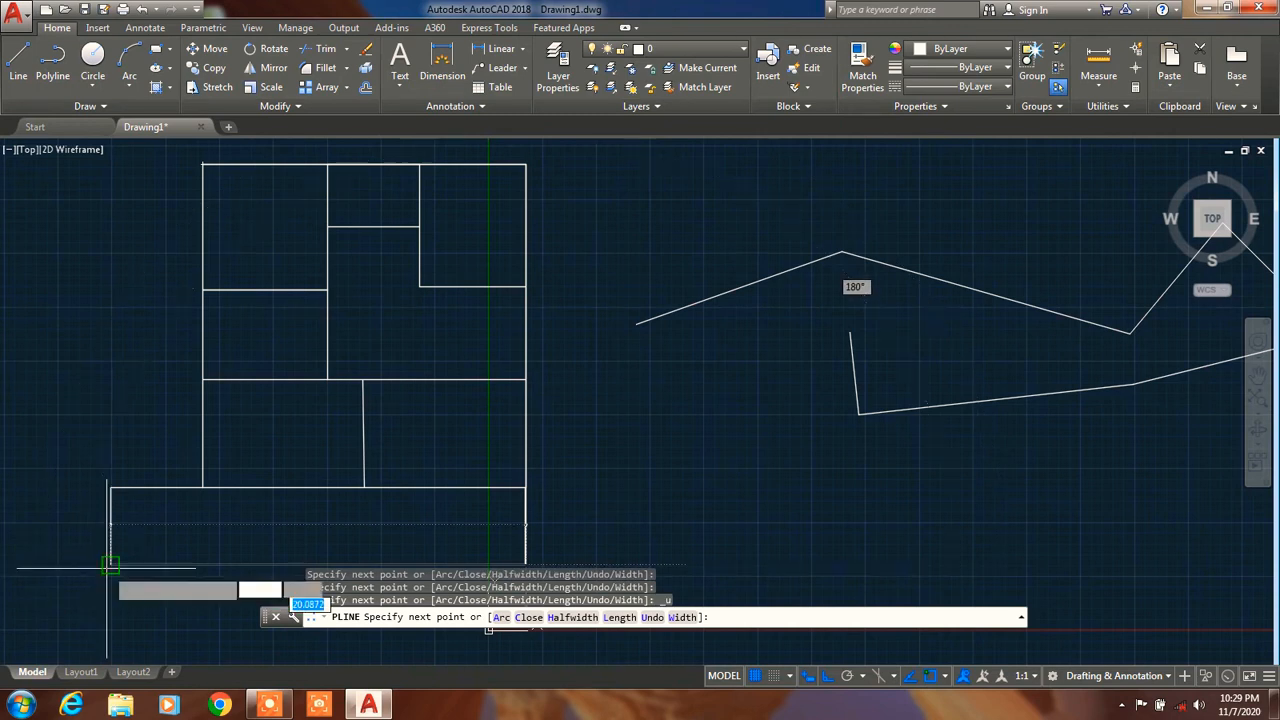
click(110, 565)
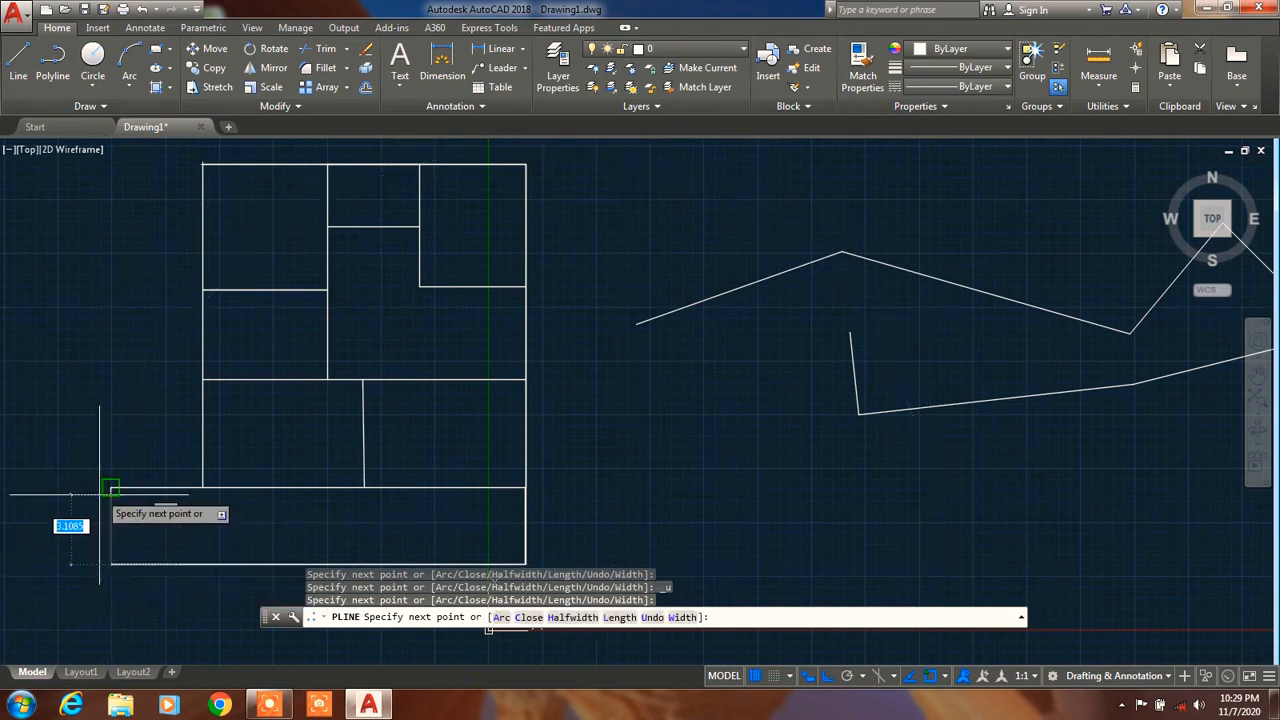
click(110, 488)
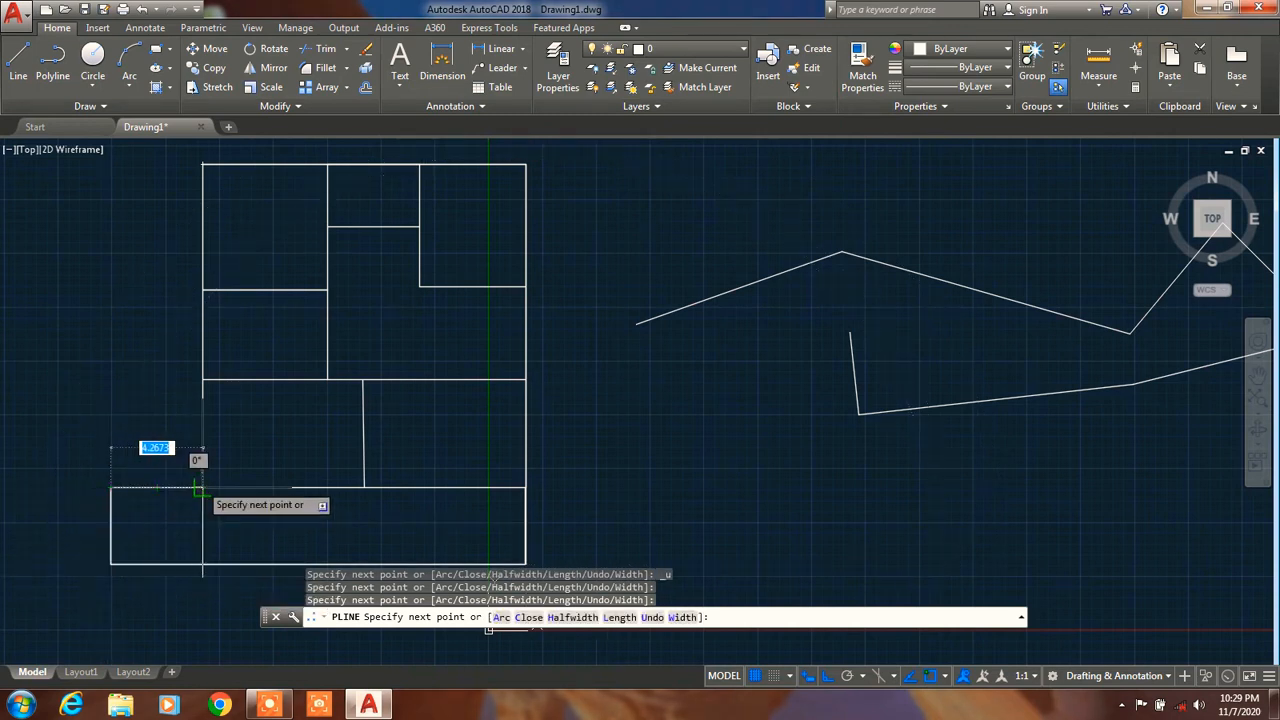
click(200, 489)
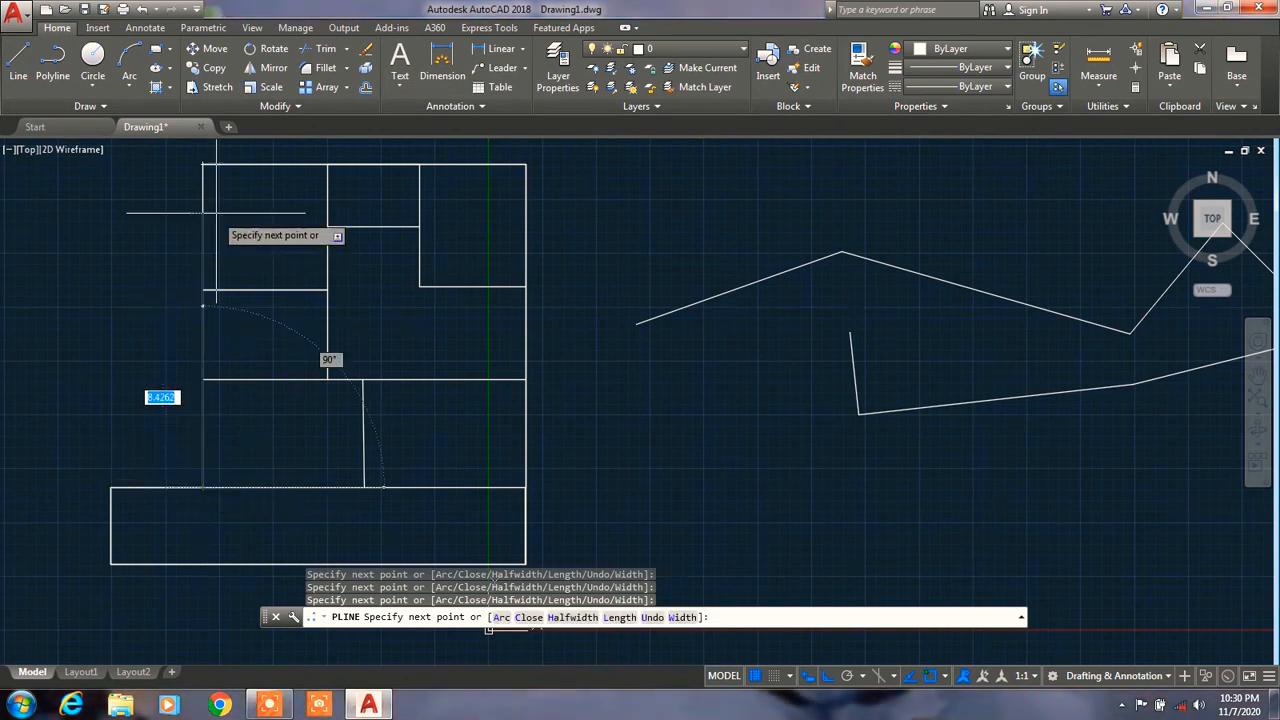
click(202, 164)
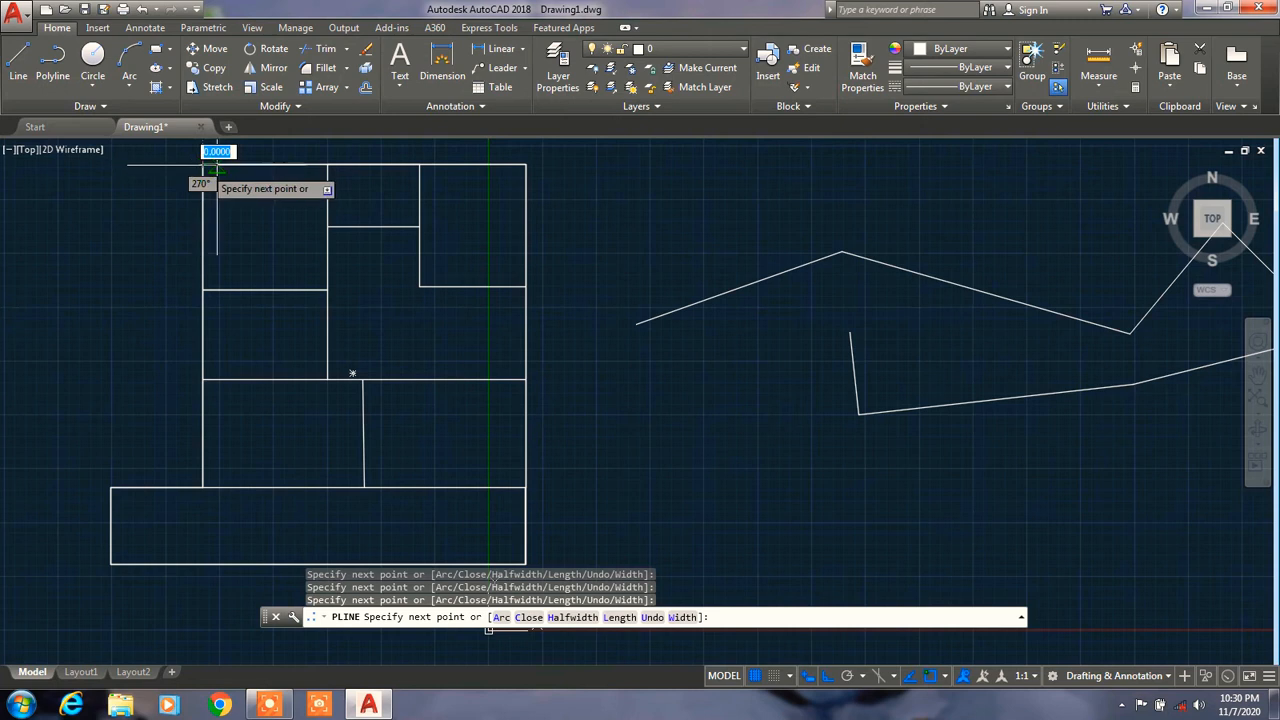
key(Escape)
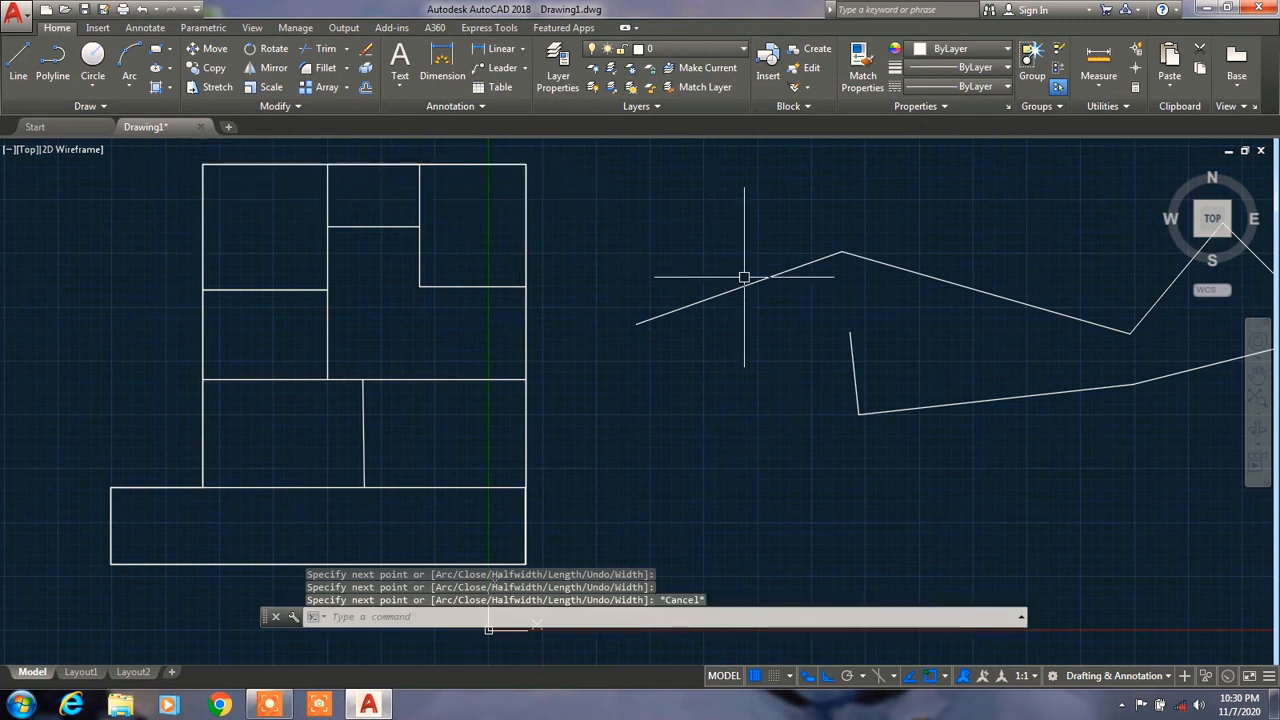
Offset the traced outline polyline outward by 5 units.
click(445, 164)
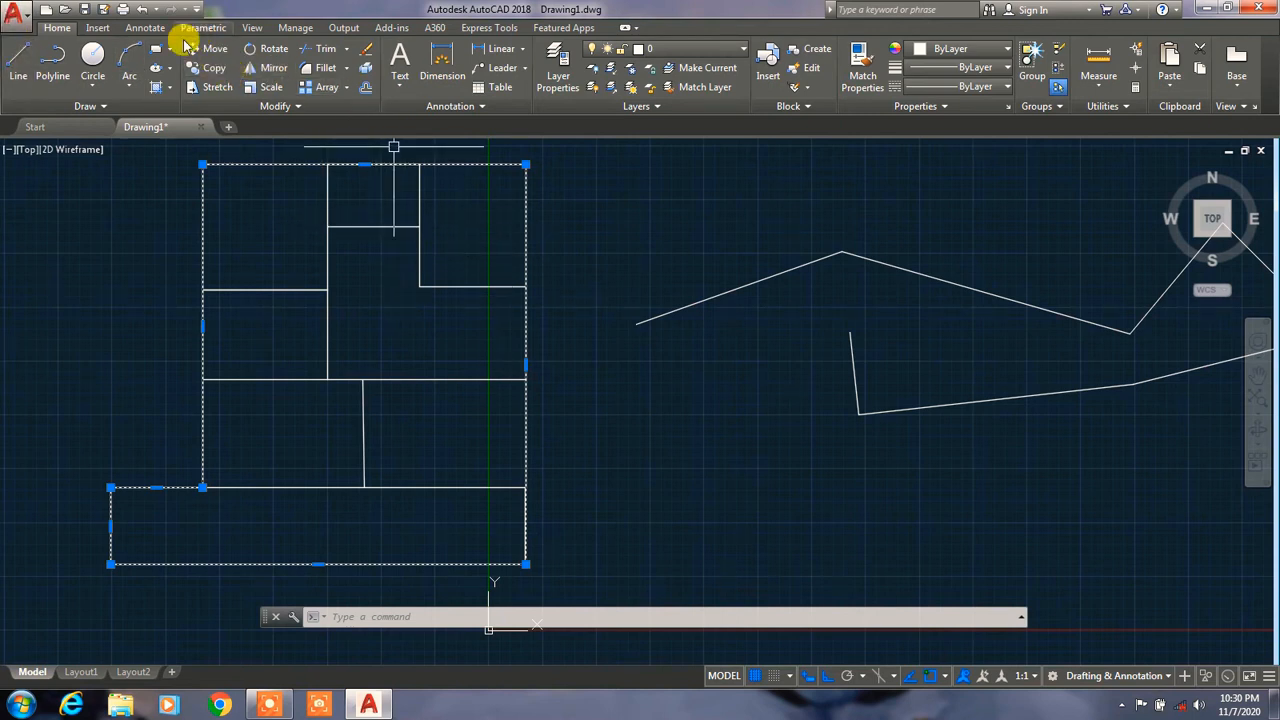
click(366, 88)
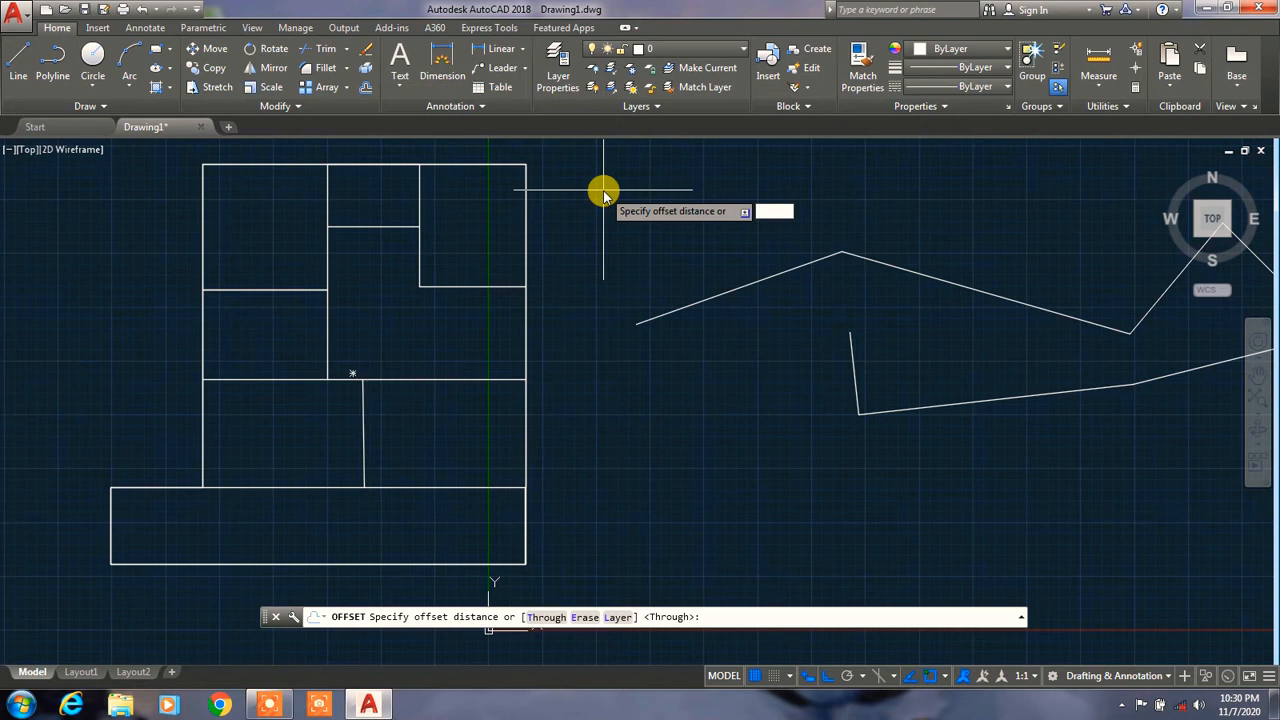
key(Return)
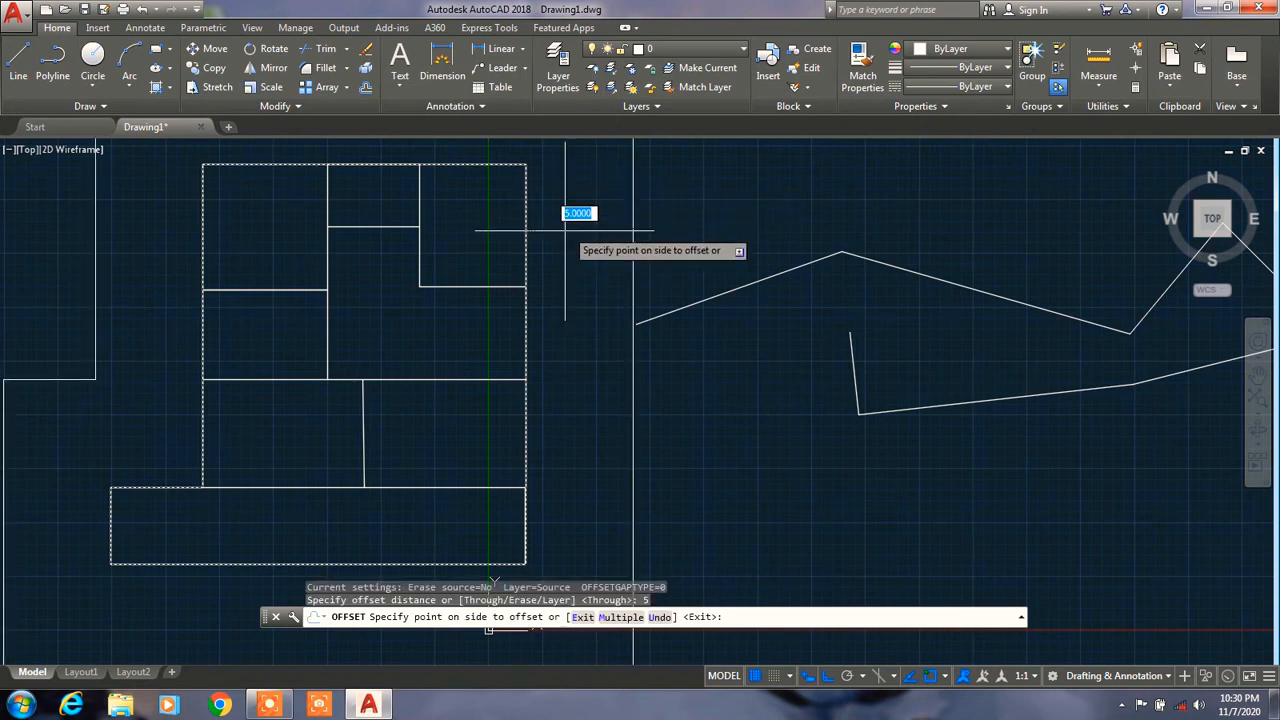
scroll(590, 330, down, 2)
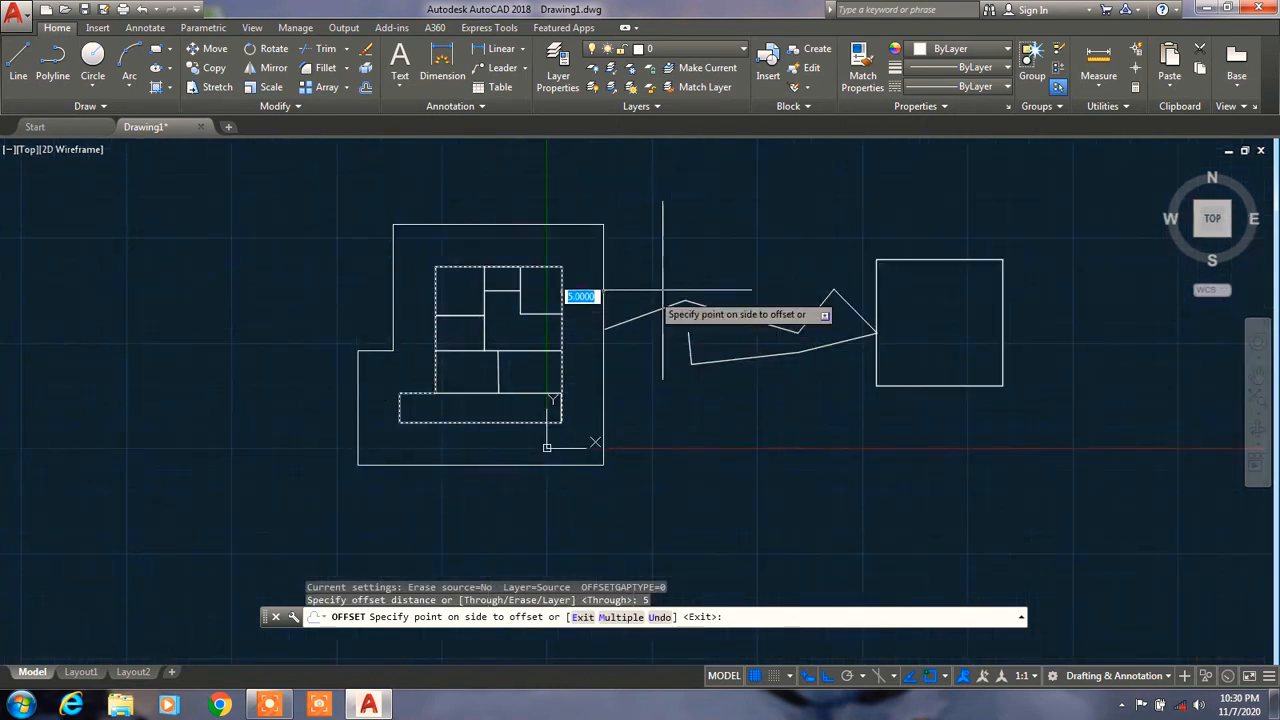
scroll(670, 287, up, 1)
scroll(614, 248, down, 1)
scroll(600, 245, up, 1)
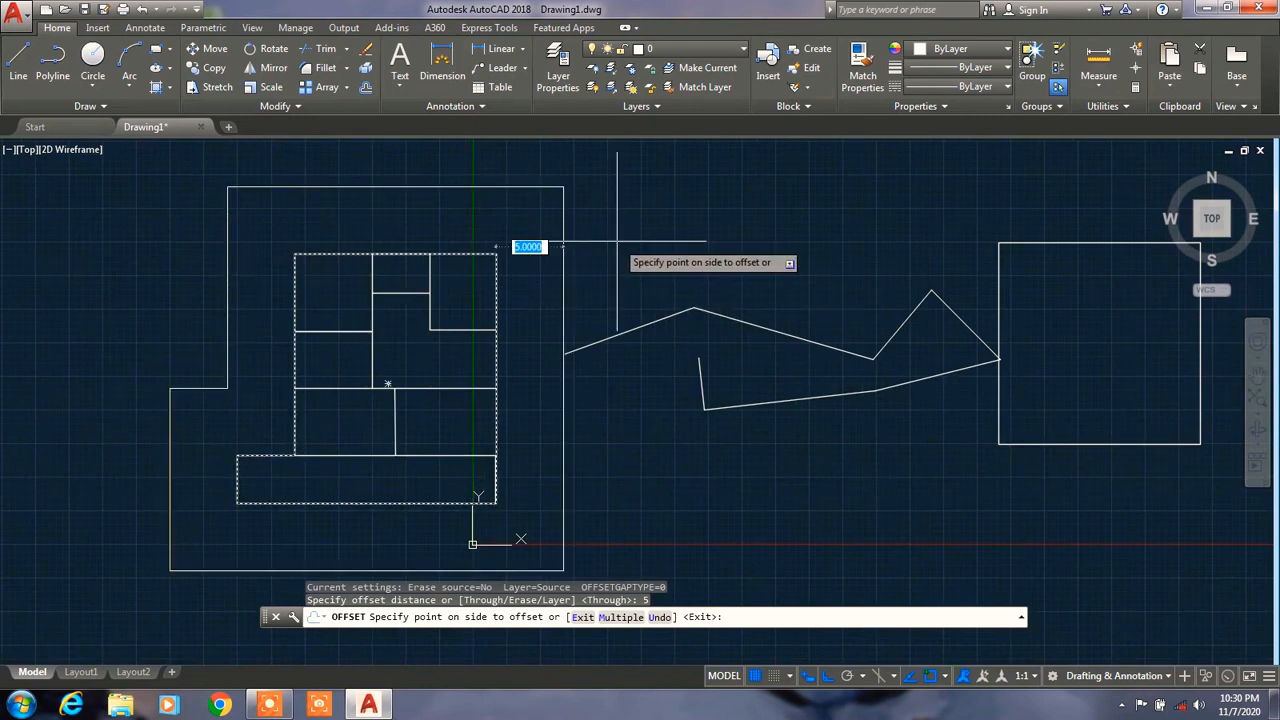
click(616, 245)
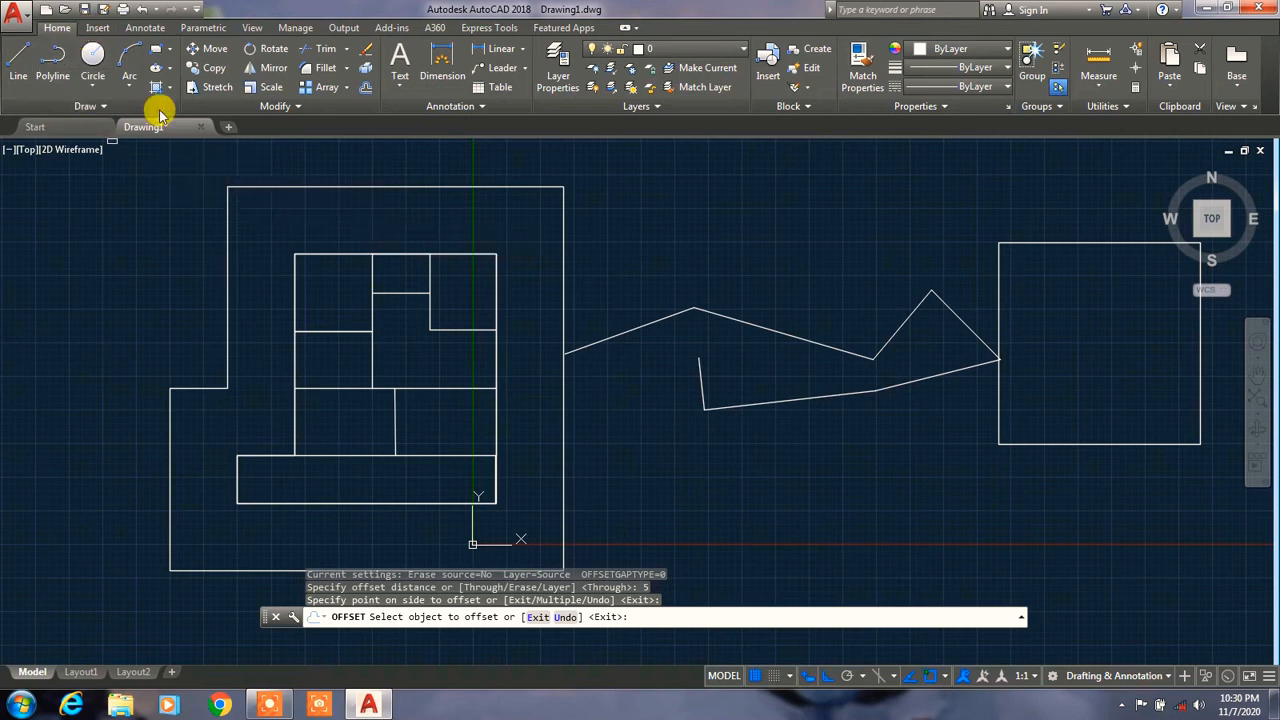
Draw a center-radius circle with a radius of 10 below the zigzag line, between the floor outline and the separate square.
click(90, 88)
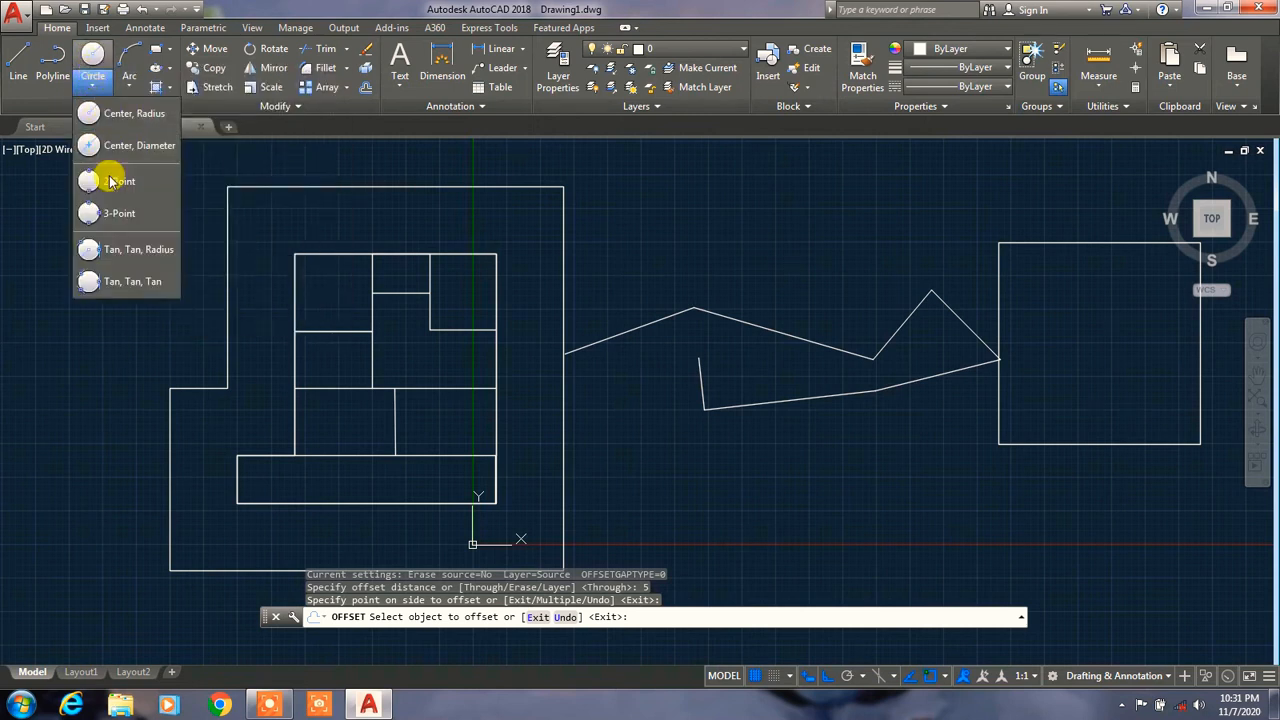
click(118, 120)
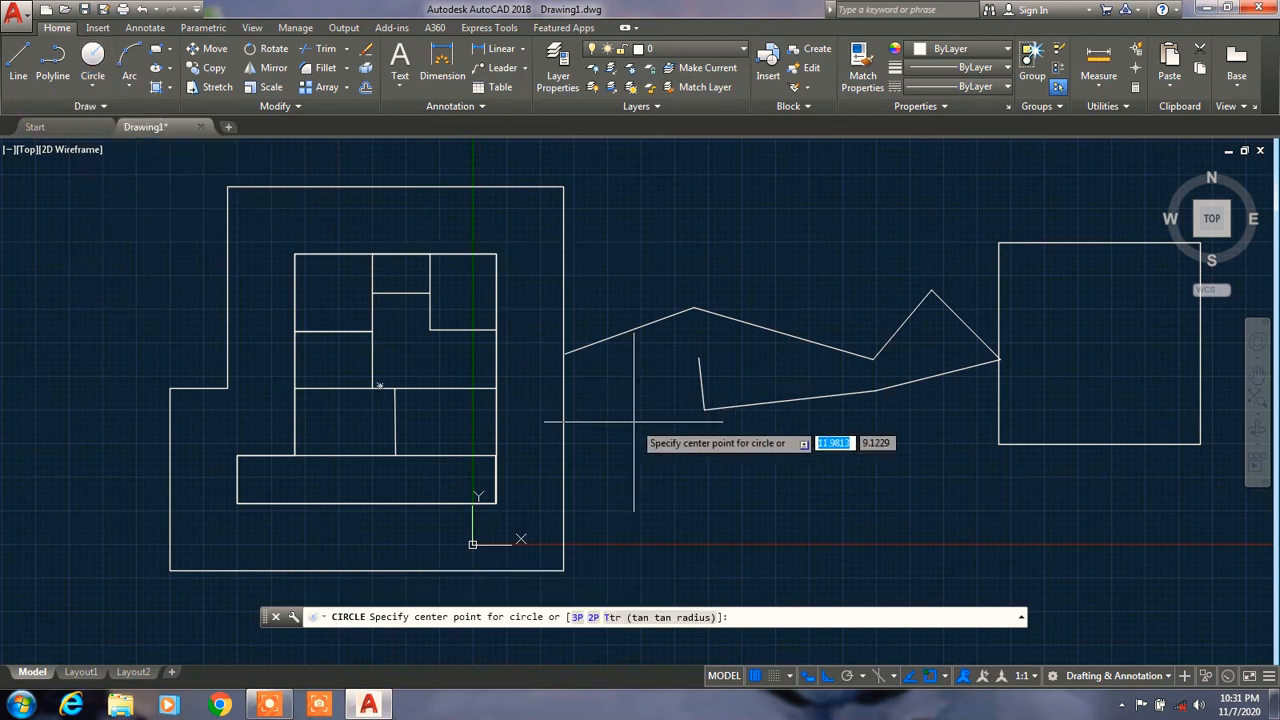
click(348, 615)
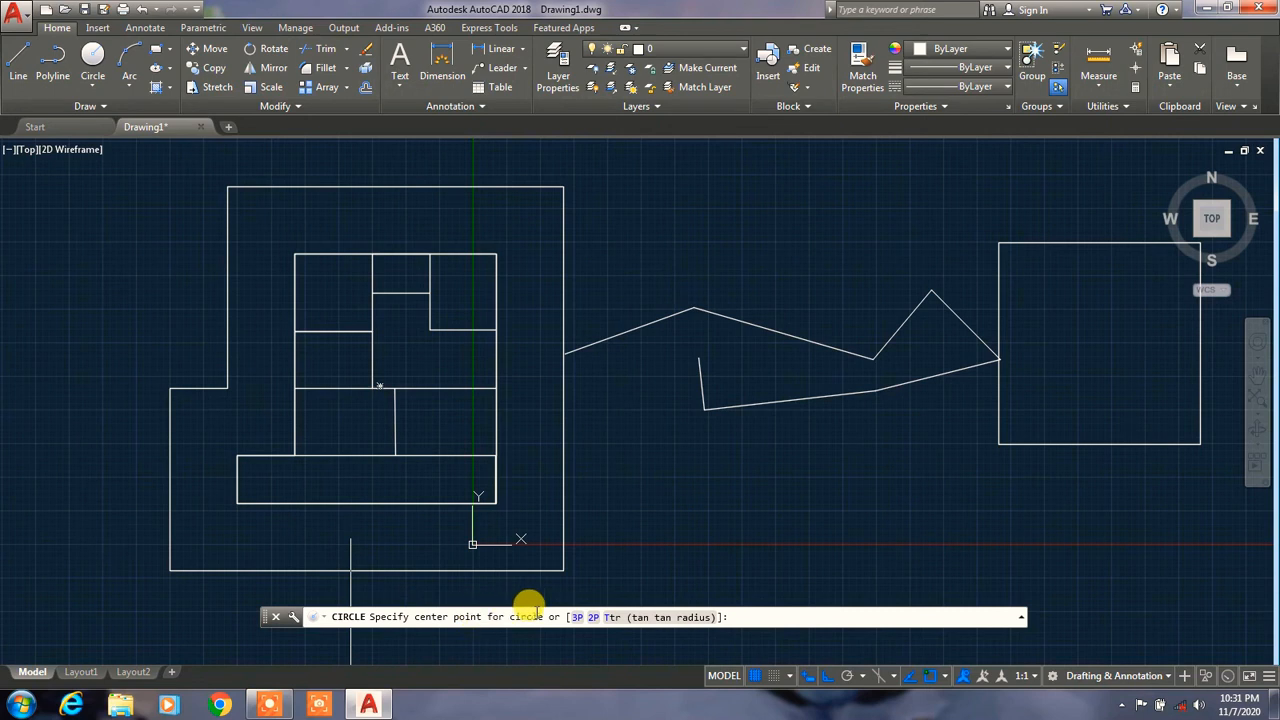
click(749, 473)
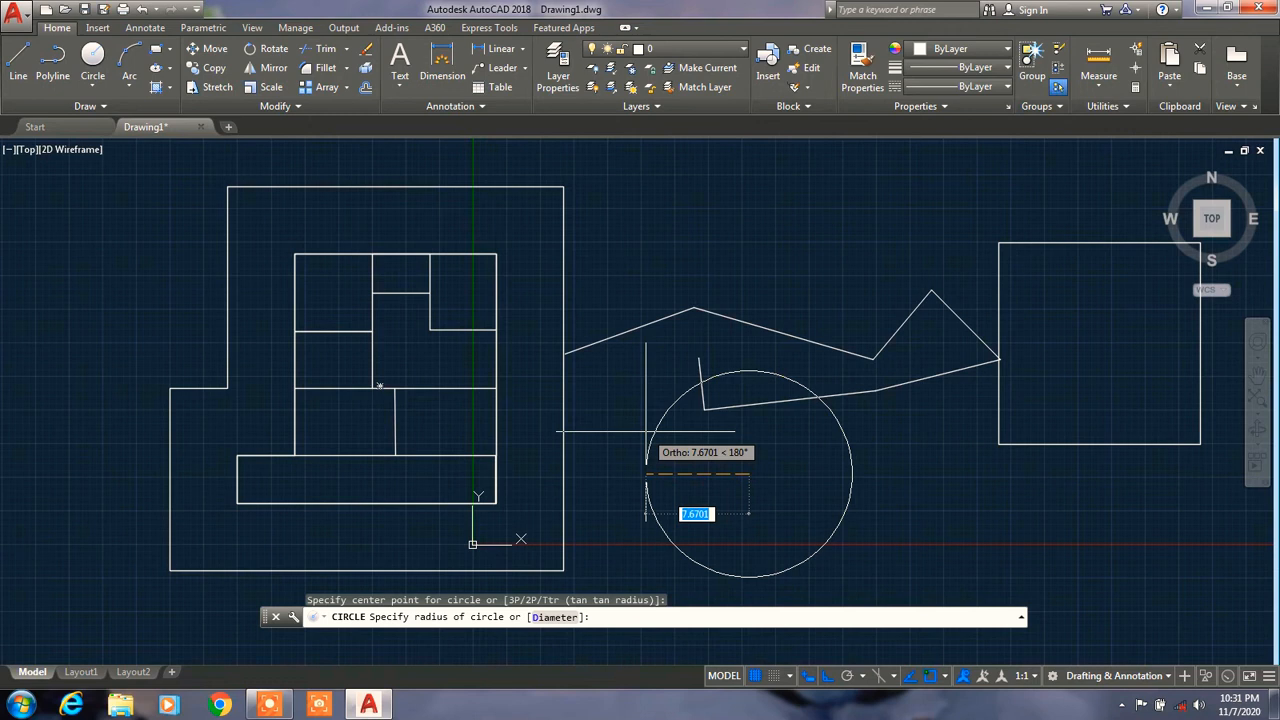
text(10)
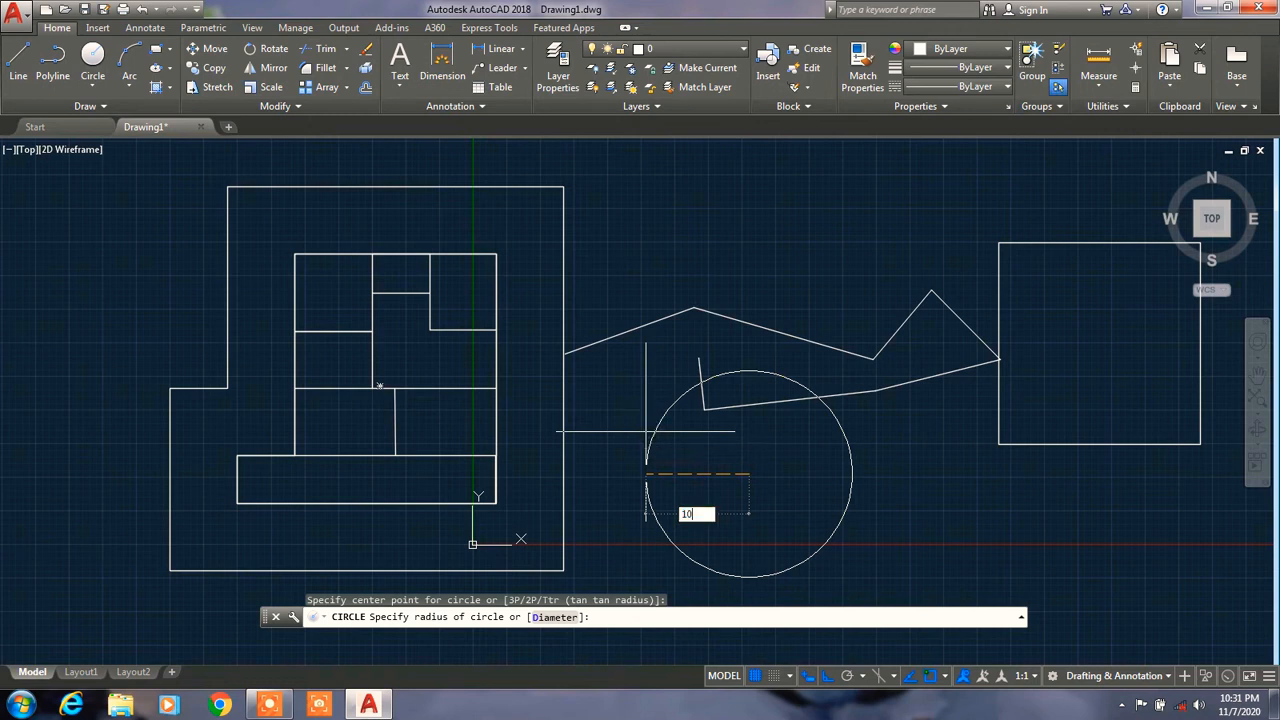
key(Return)
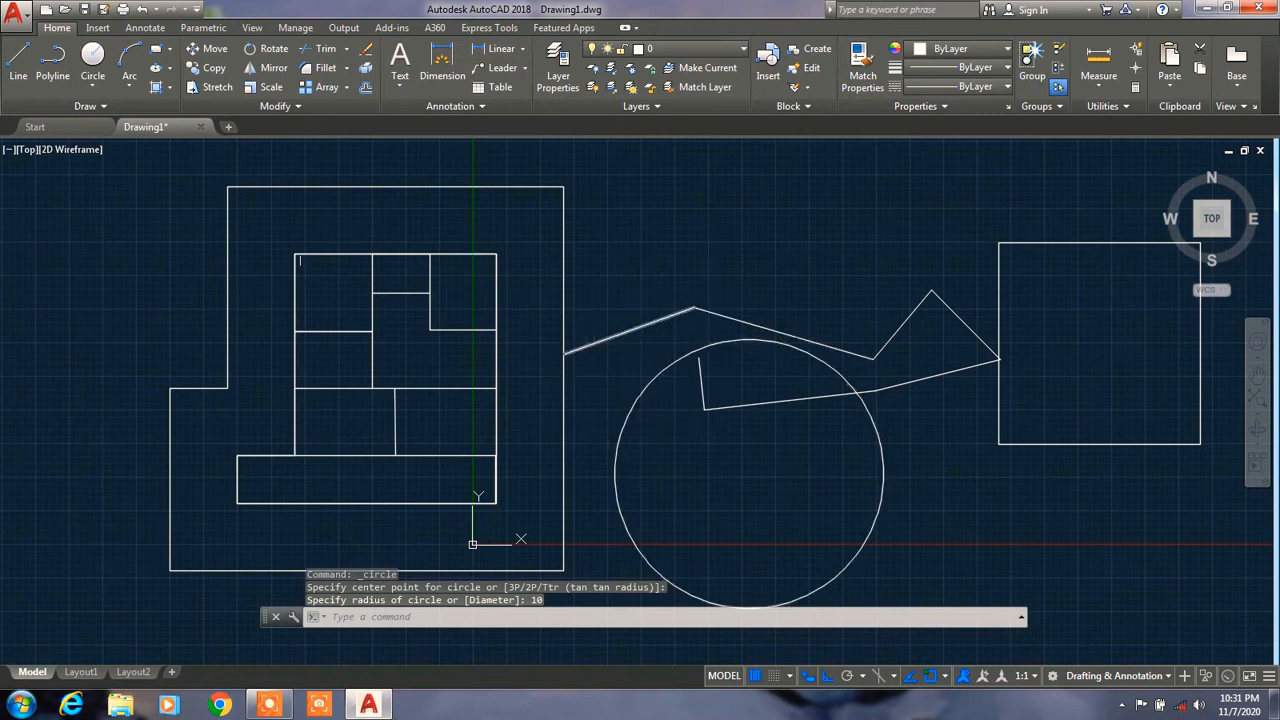
Draw a center-diameter circle with a diameter of 10, concentric with the radius 10 circle.
click(93, 87)
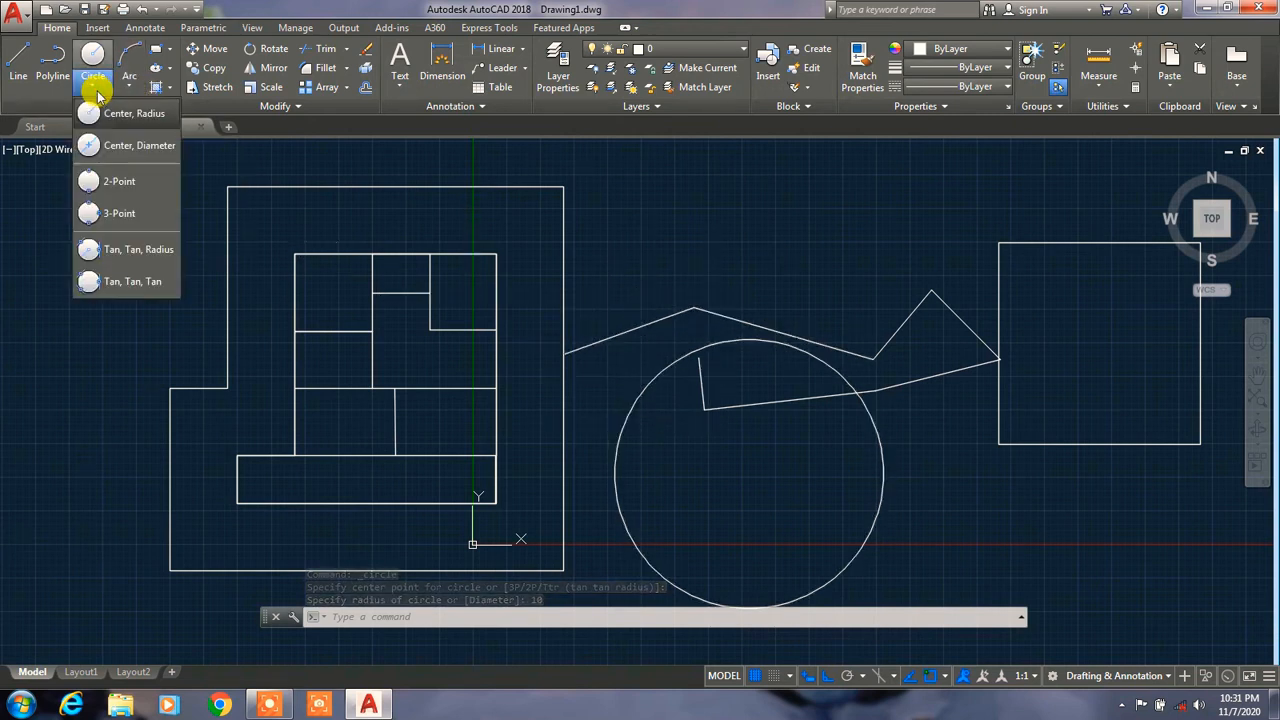
click(130, 146)
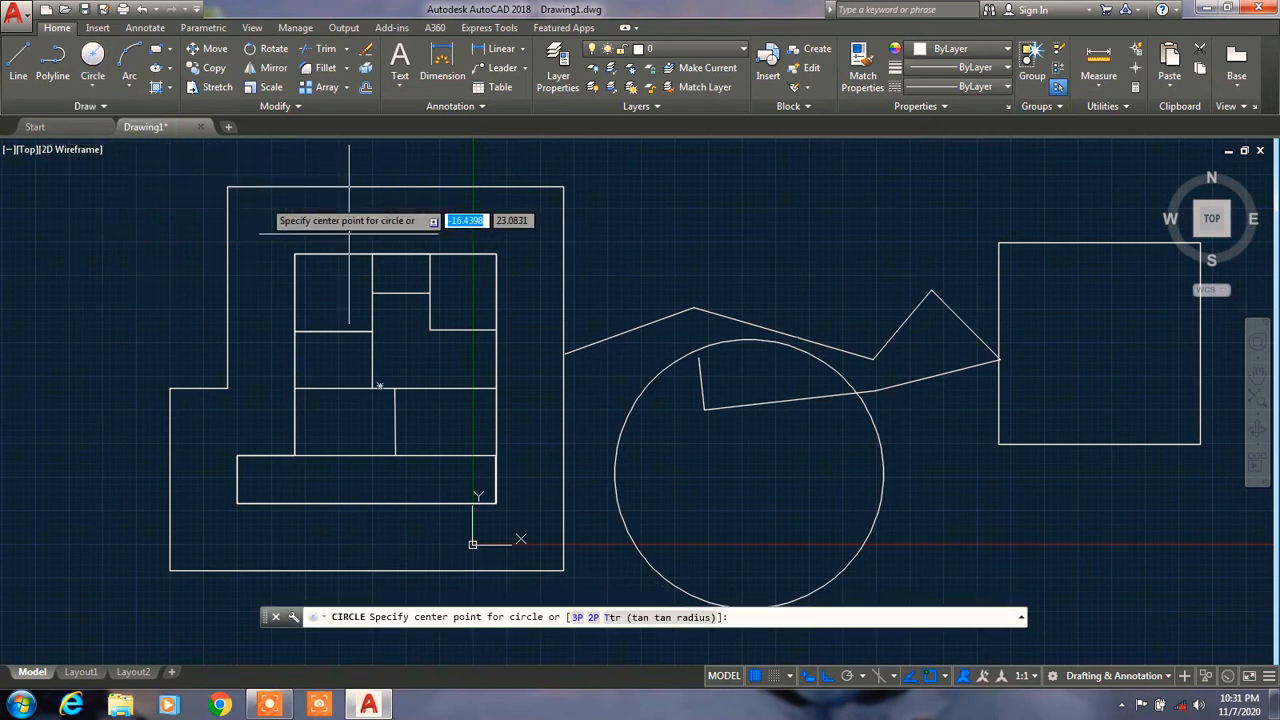
click(749, 474)
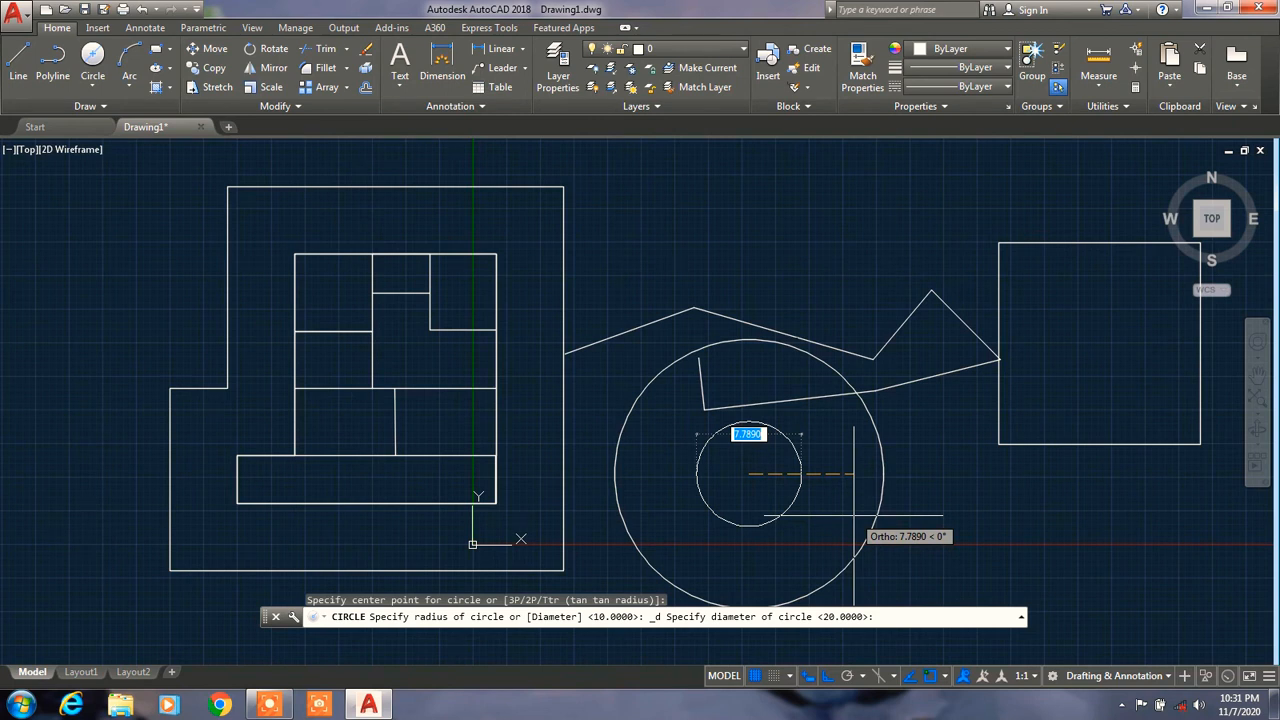
text(5)
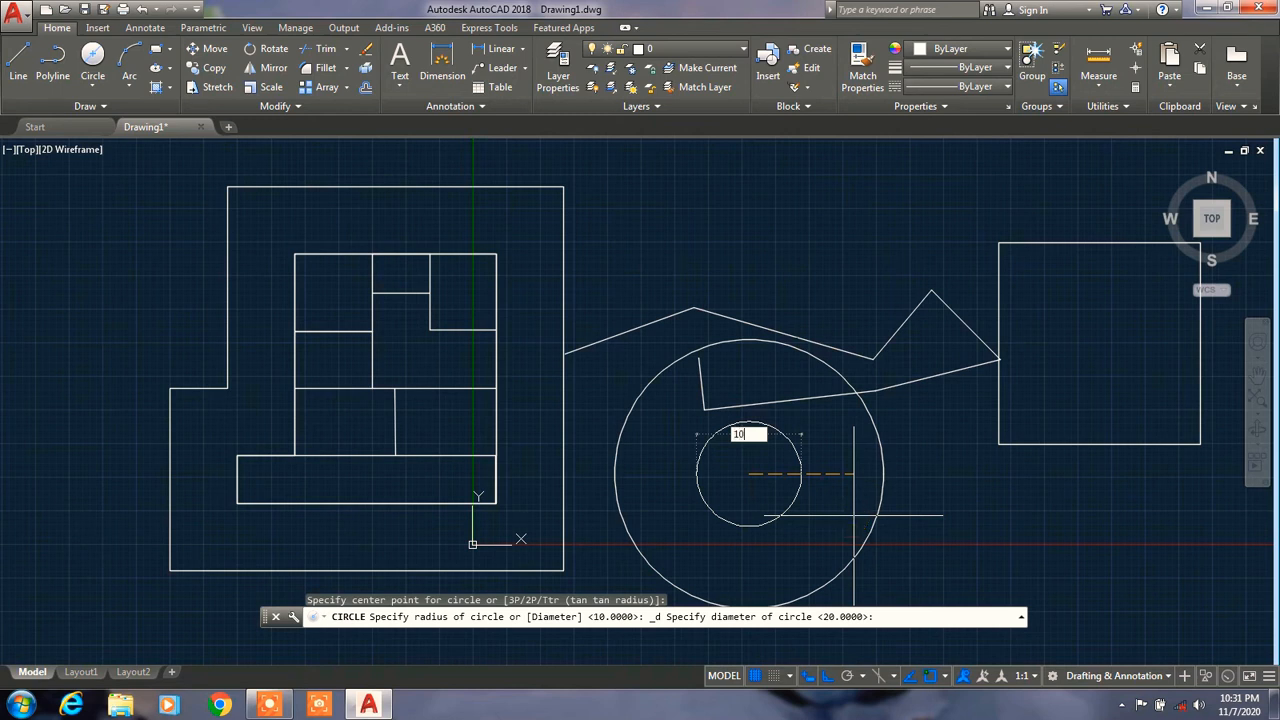
text(10)
key(Return)
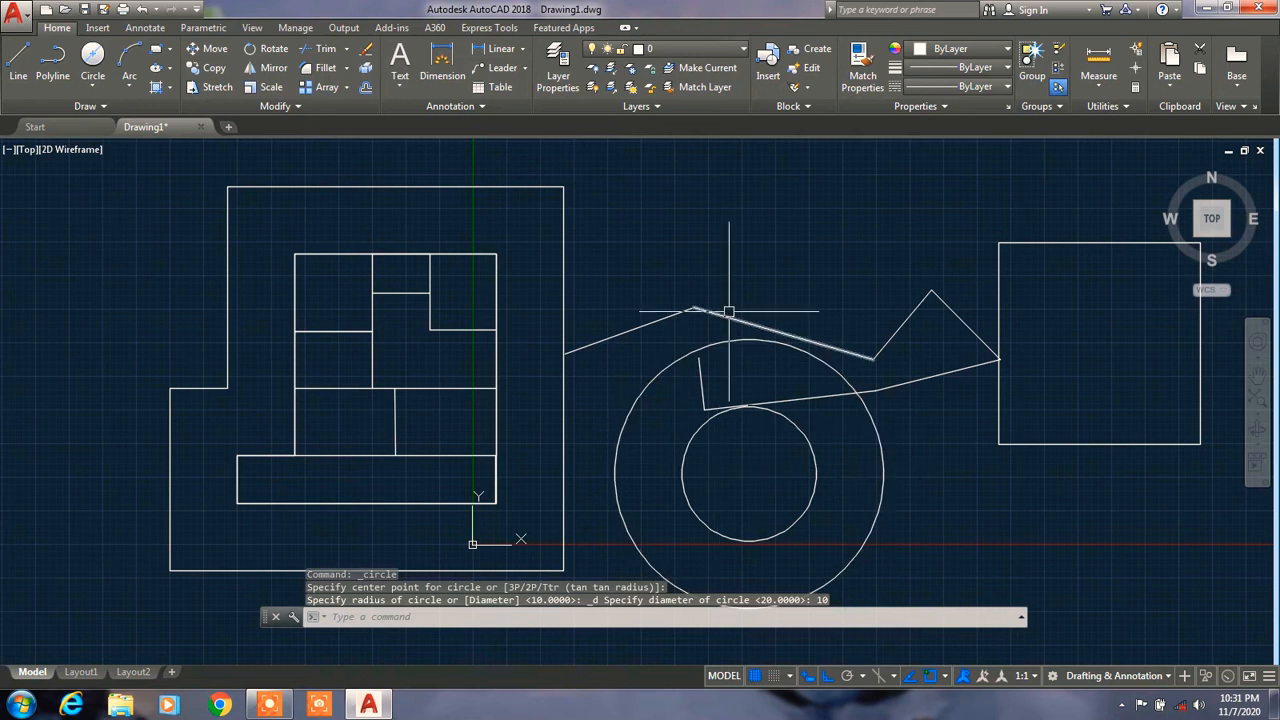
Draw a two-point circle whose diameter spans the upper side of the compartmented square, from its upper-left to its upper-right corner.
click(93, 86)
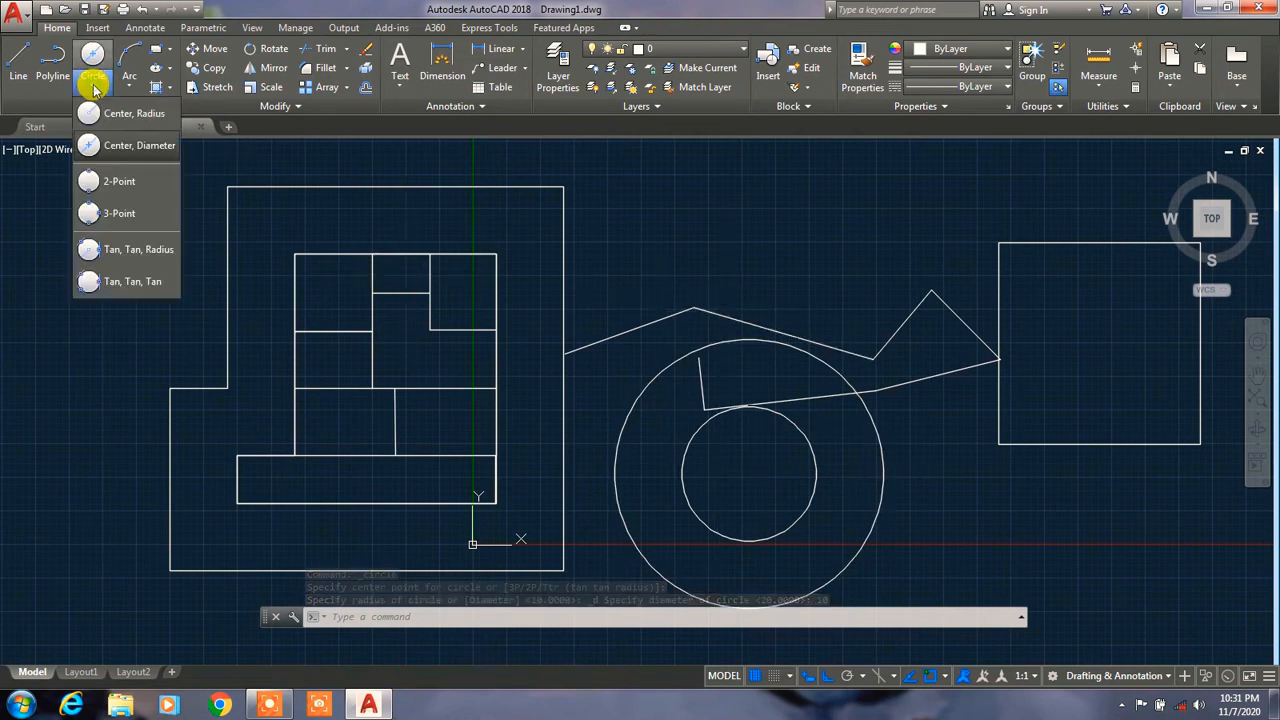
click(117, 186)
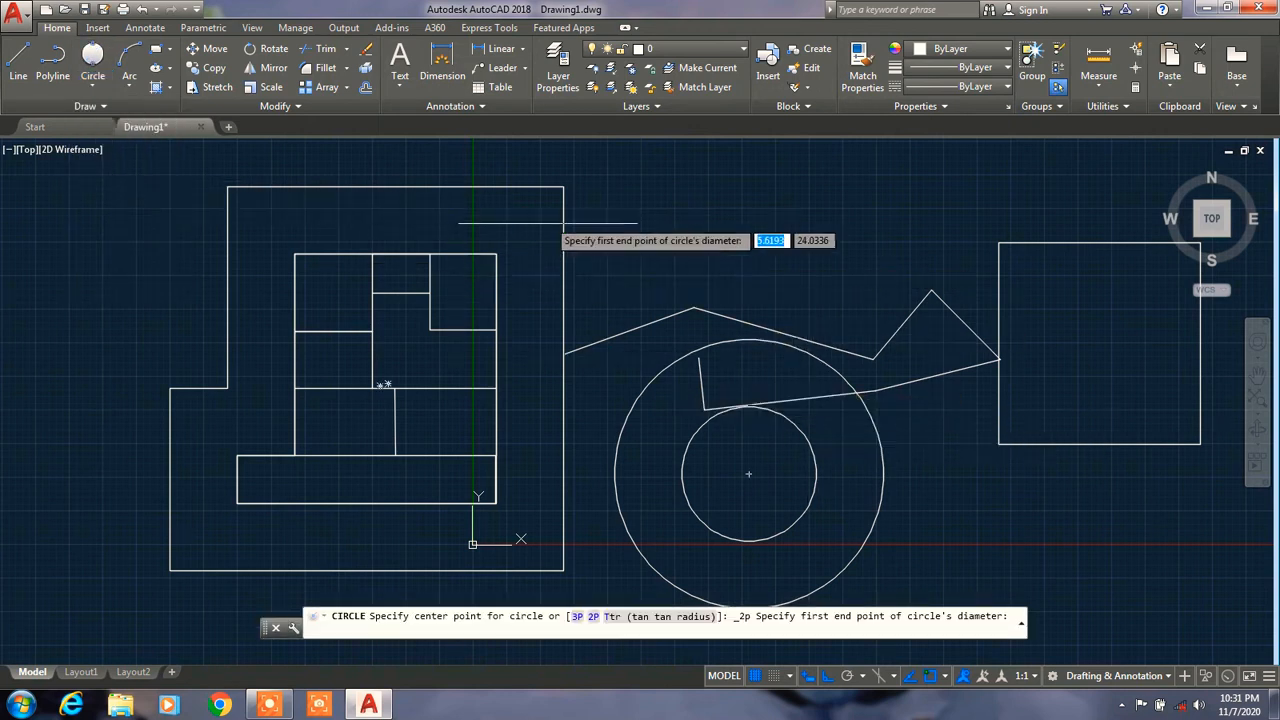
click(293, 253)
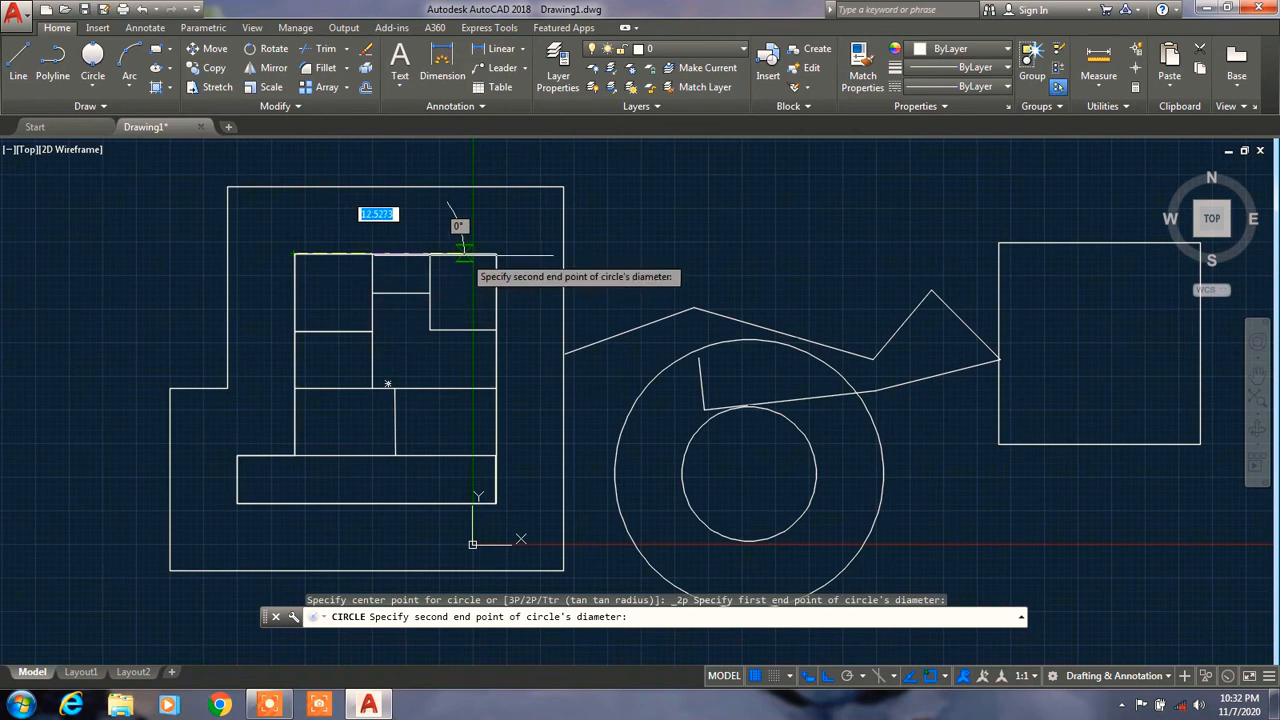
click(496, 253)
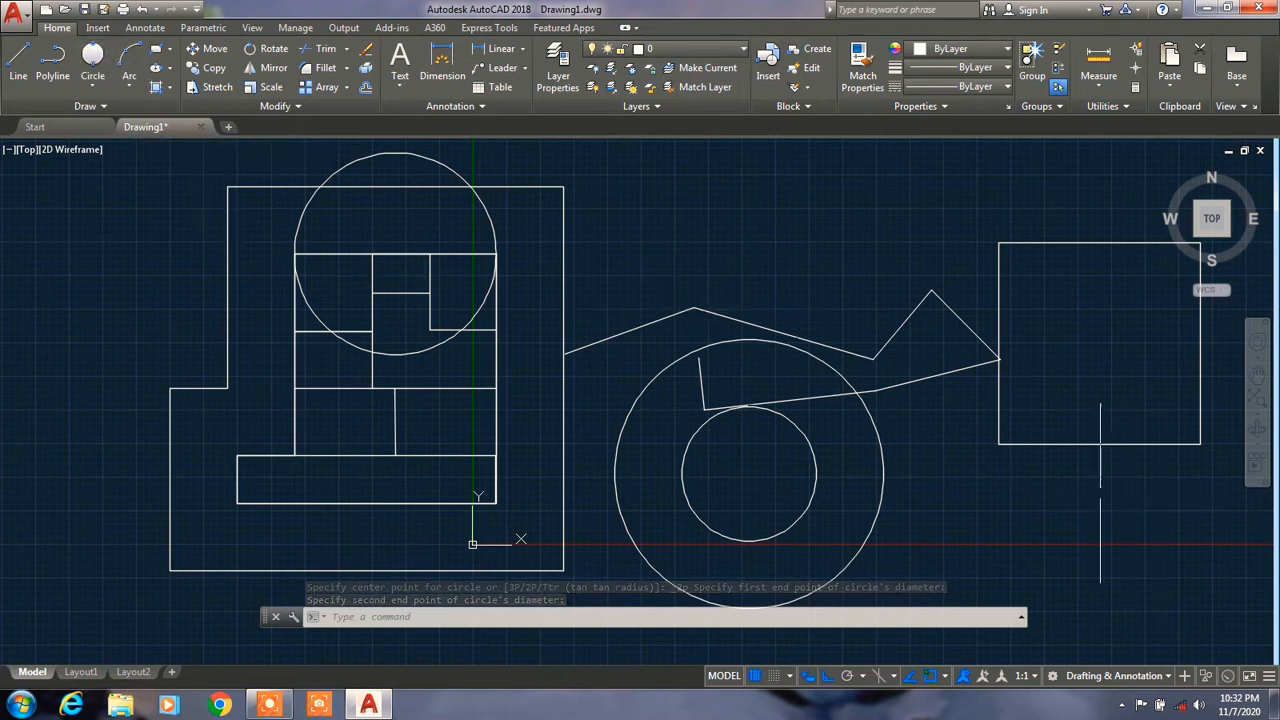
Draw a two-point circle whose diameter spans the bottom side of the separate square.
click(92, 56)
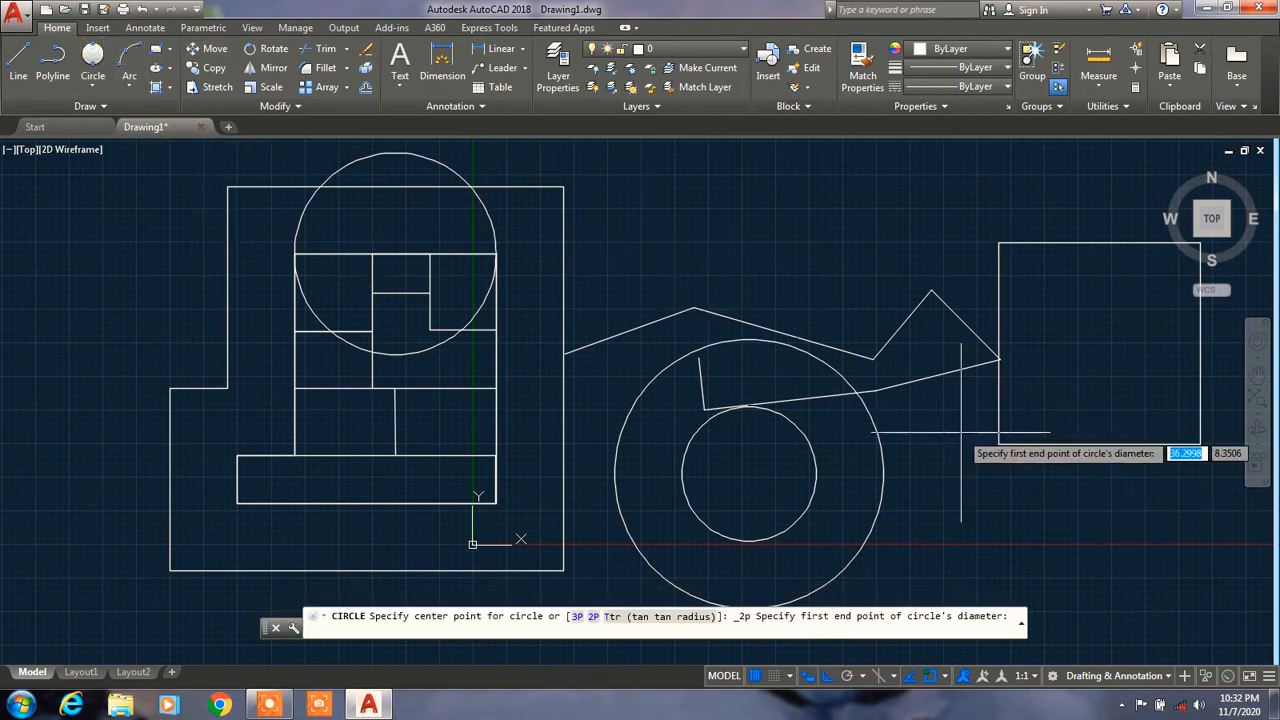
click(998, 443)
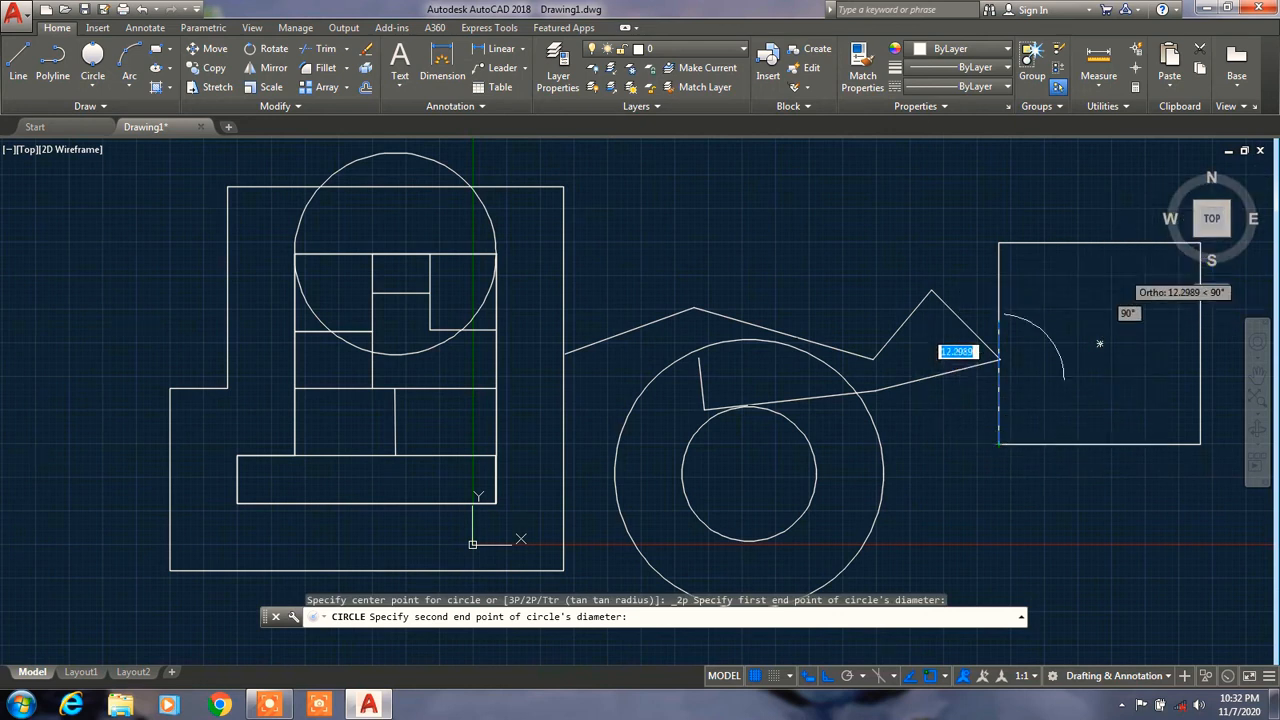
click(1200, 443)
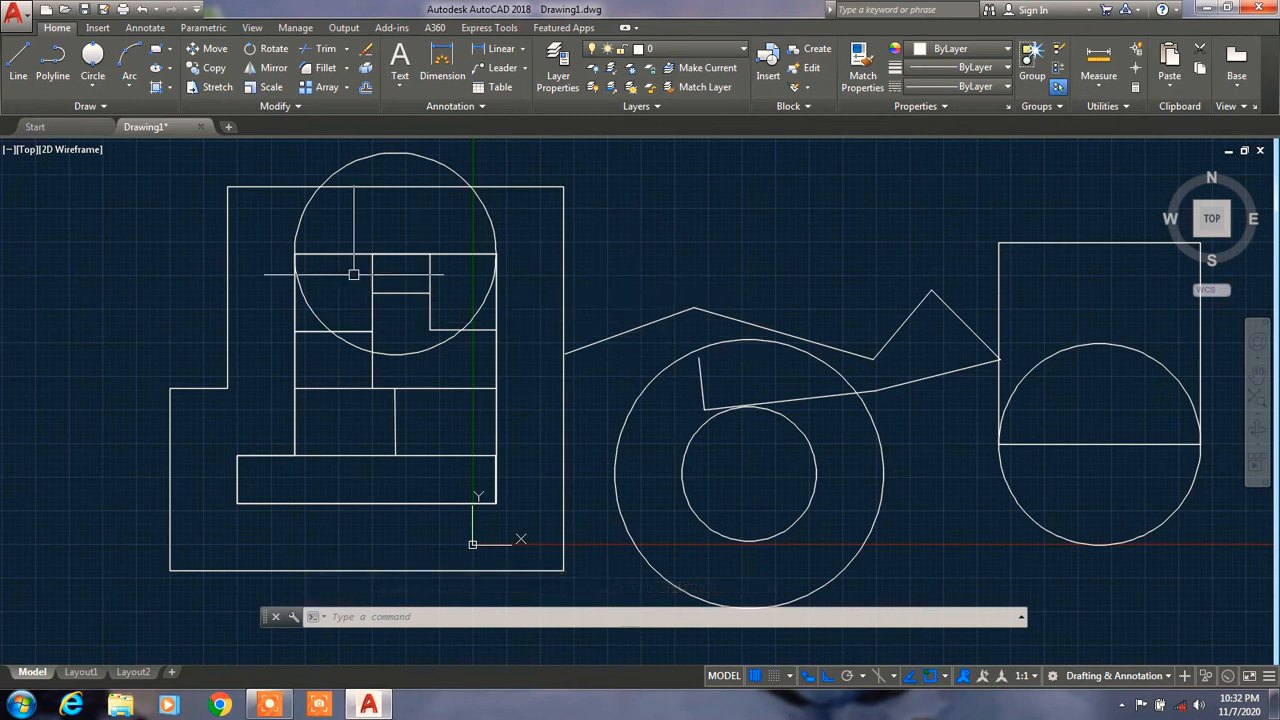
Trim away the upper half of the circle inside the separate square, using all objects as cutting edges.
click(321, 49)
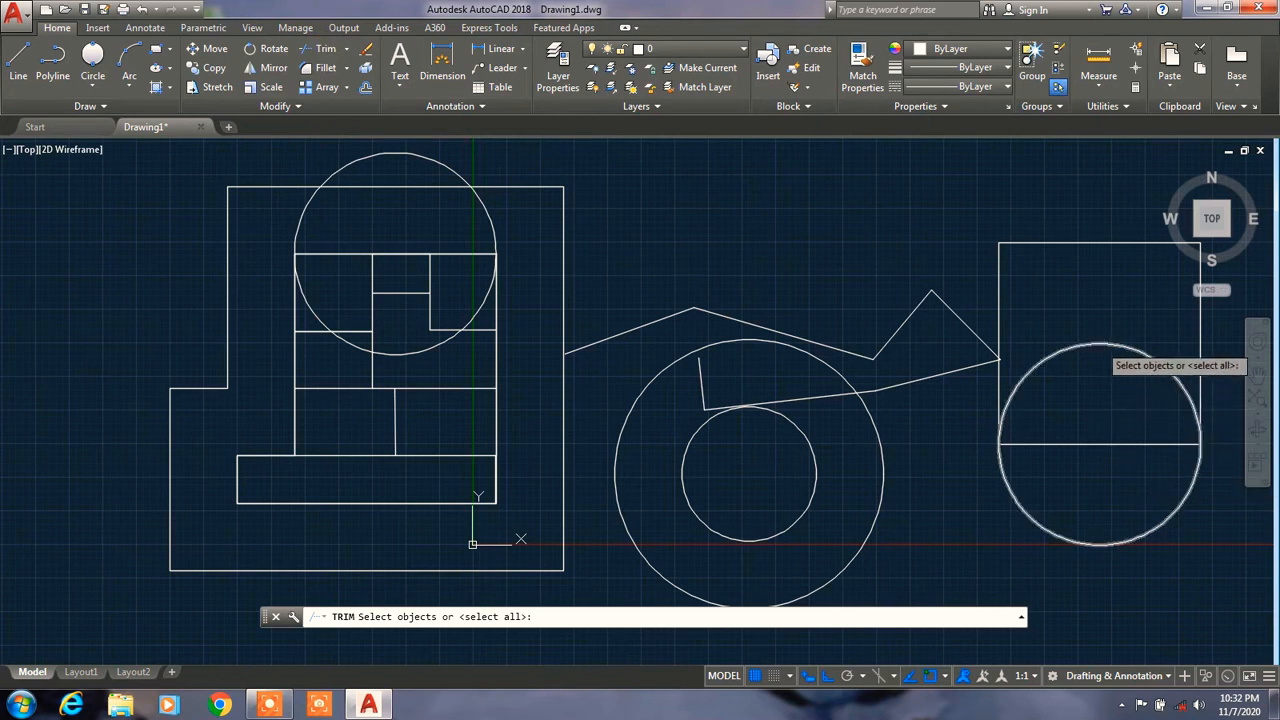
key(Return)
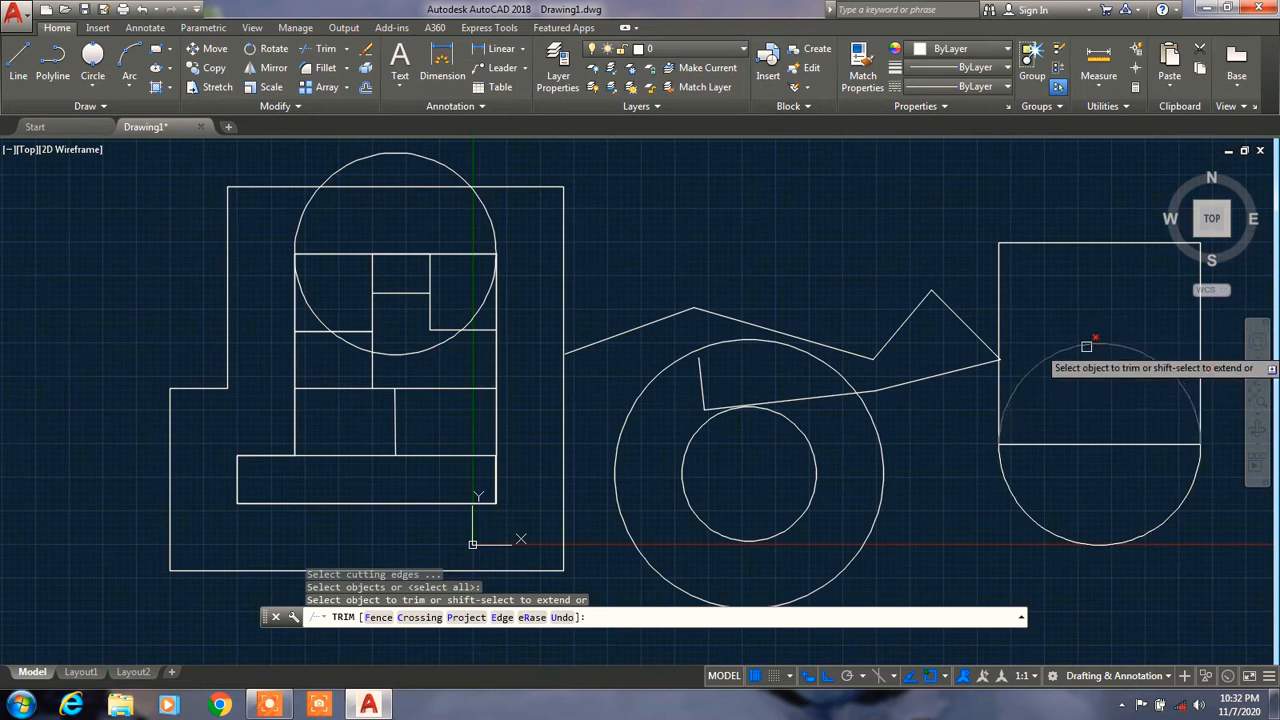
click(1086, 346)
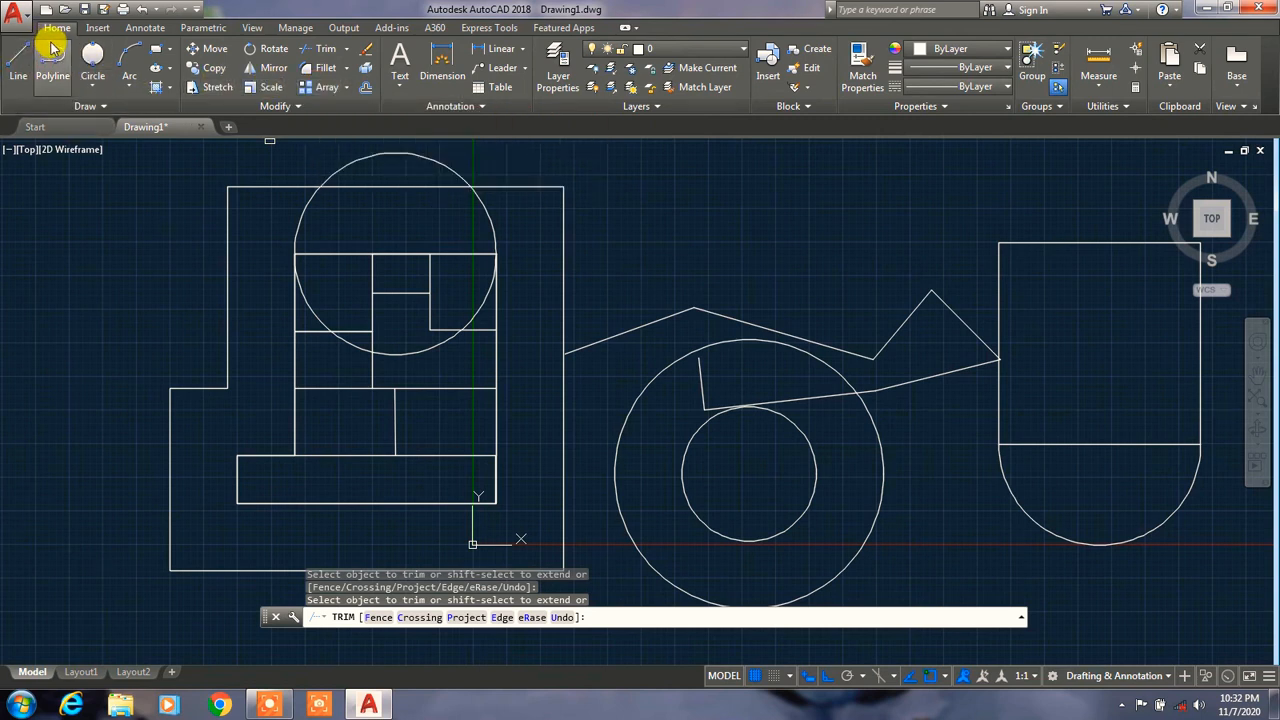
key(Escape)
Draw a three-point circle through the offset outline's upper-left, upper-right and lower-right corners.
click(92, 87)
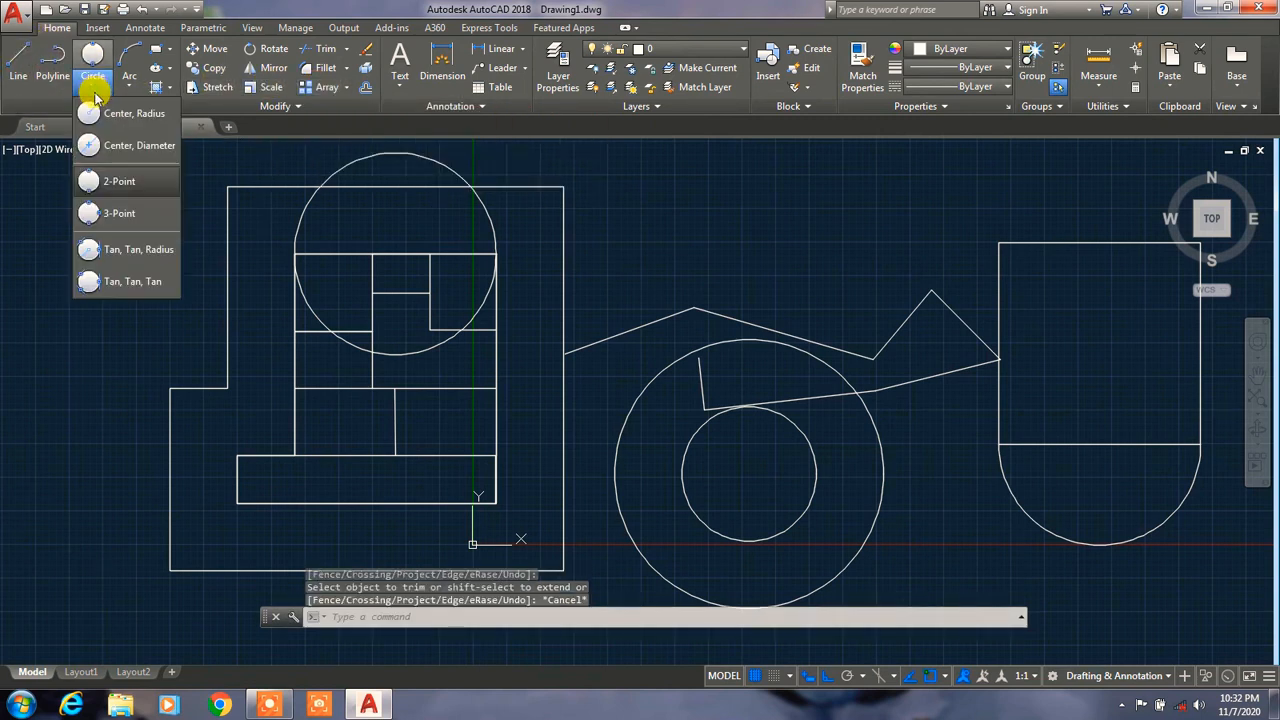
click(120, 214)
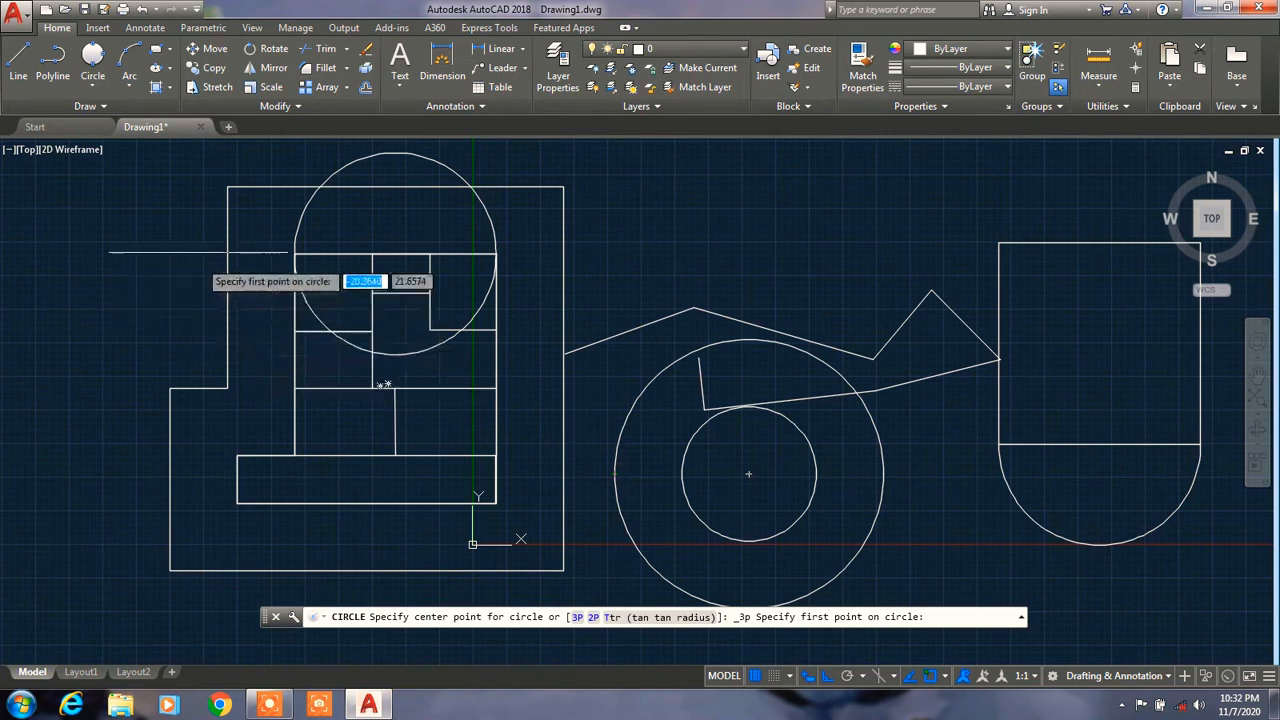
click(228, 186)
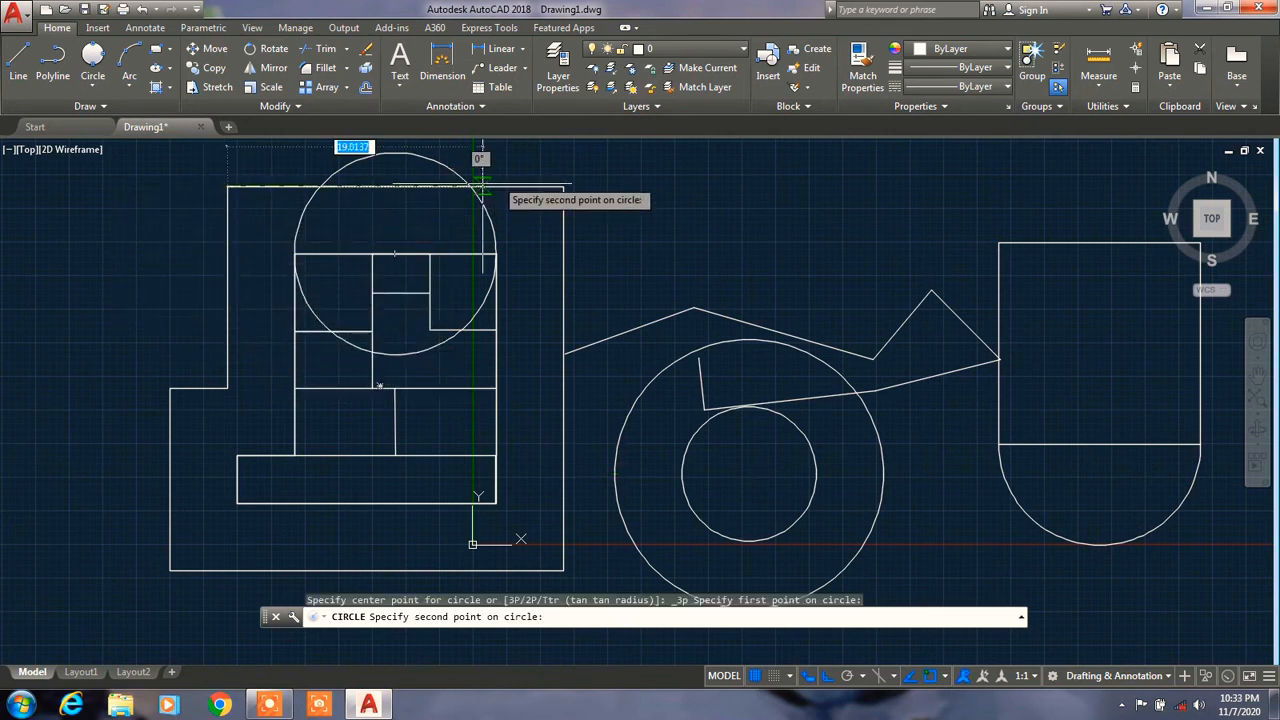
click(563, 186)
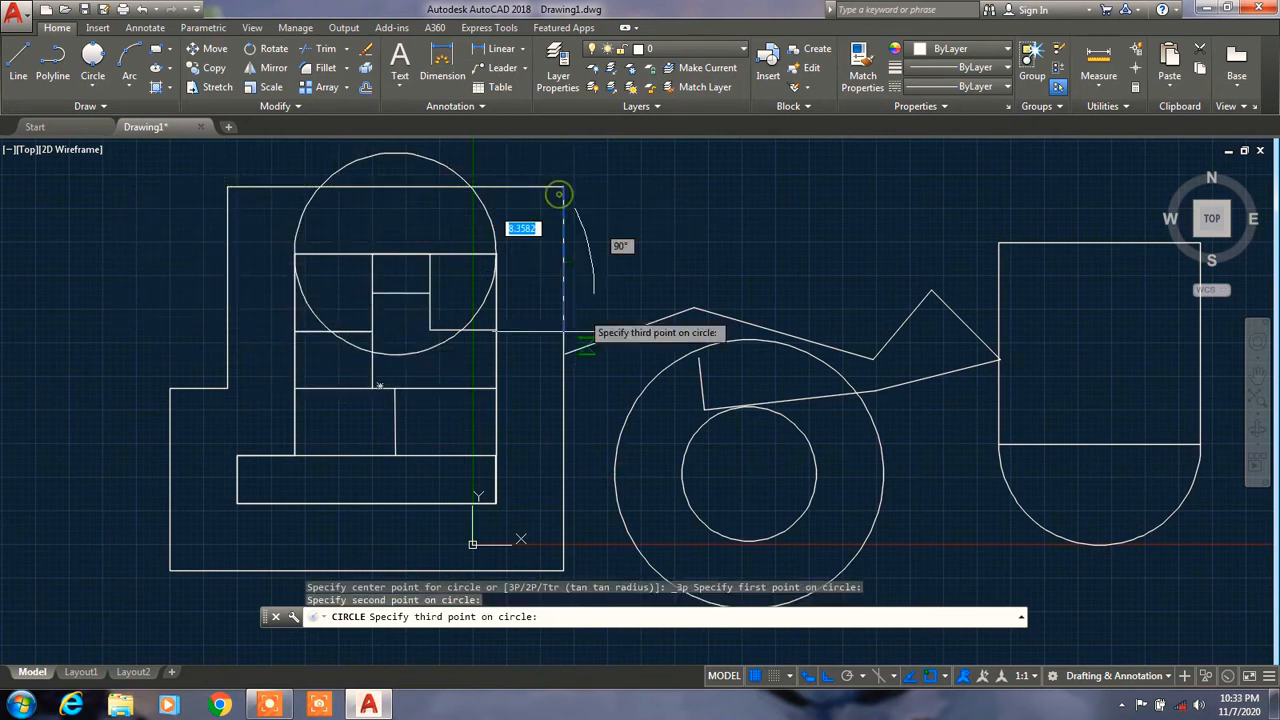
click(564, 567)
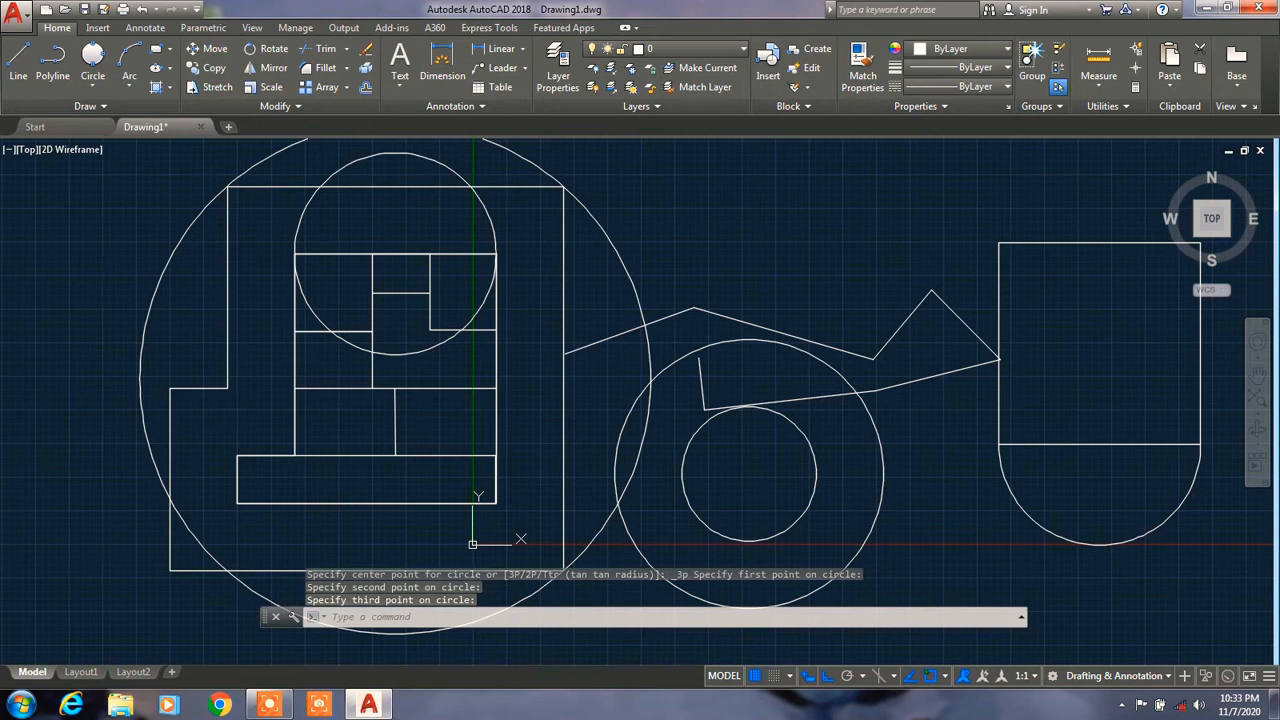
Draw a tangent-tangent-radius circle with radius 20, picking its tangents at the upper and lower ends of the separate square's left side.
click(93, 86)
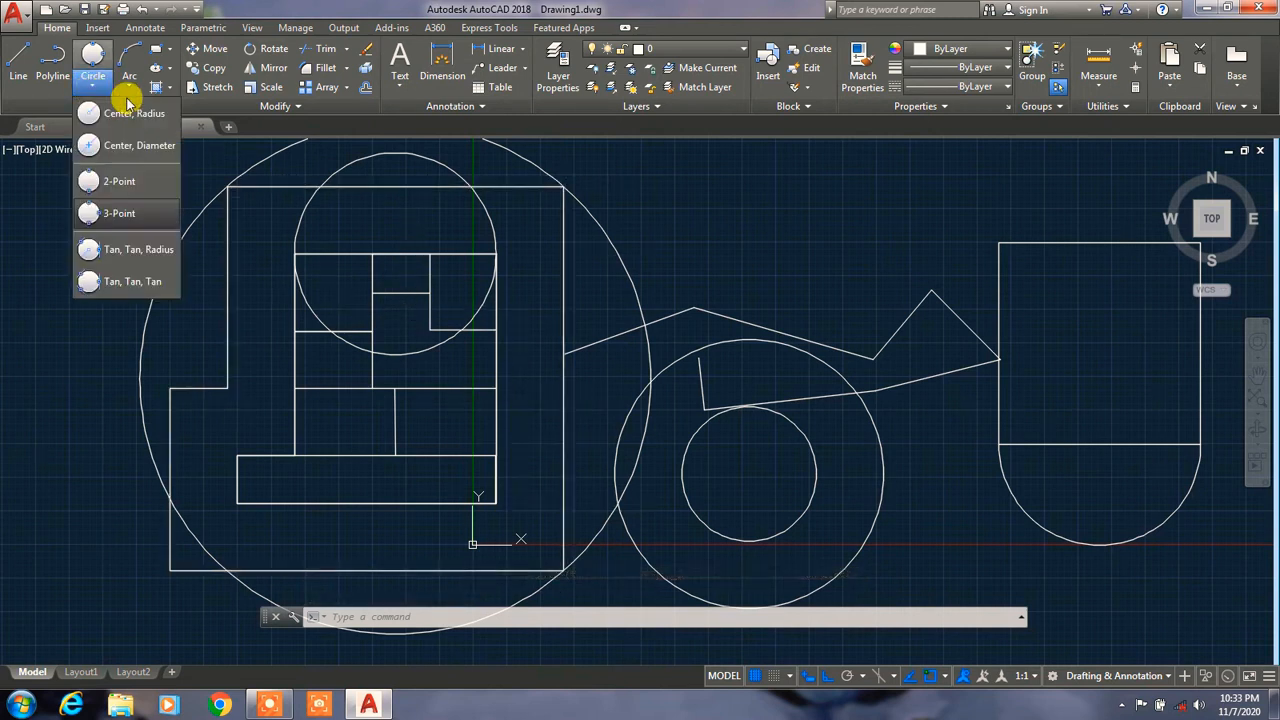
click(138, 252)
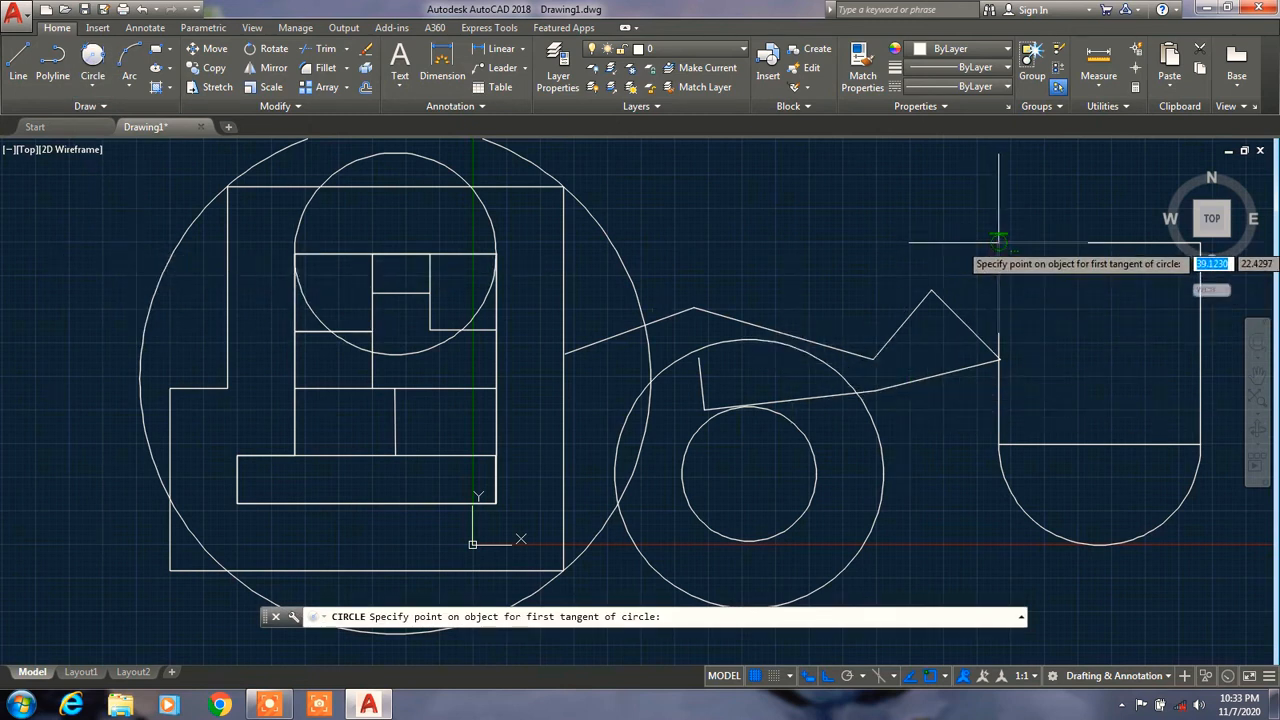
click(998, 242)
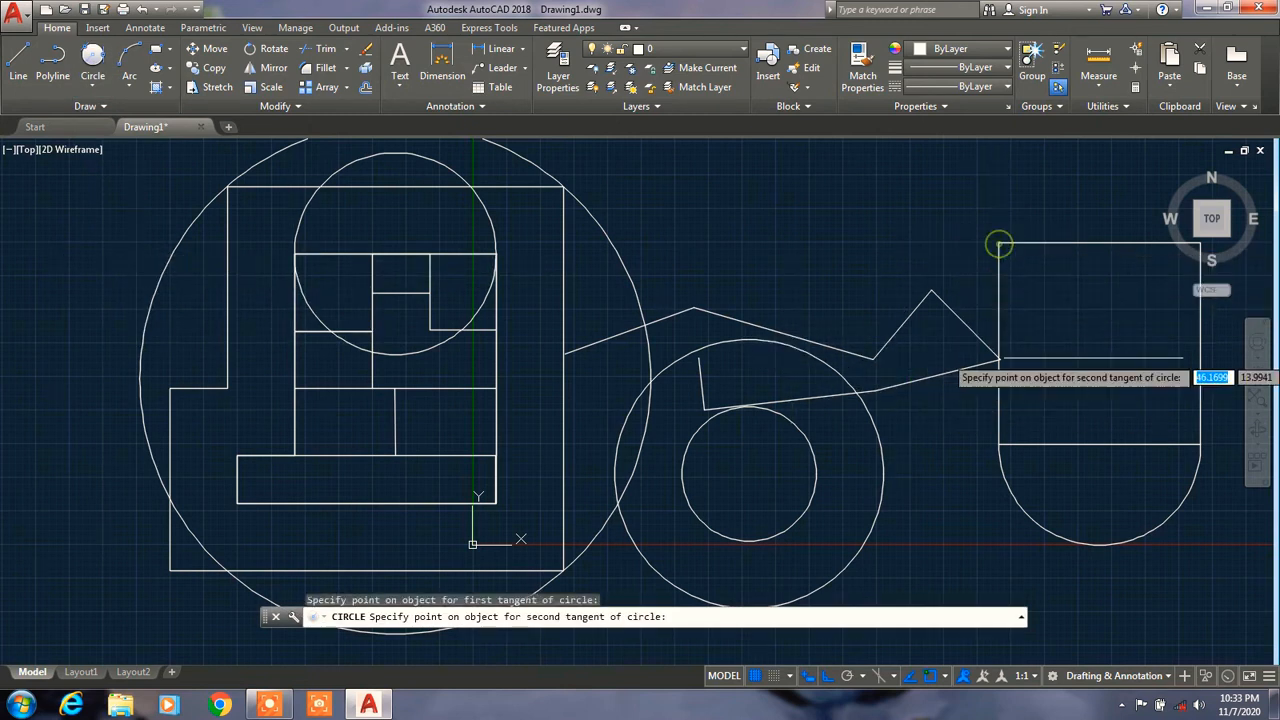
click(998, 446)
text(20)
key(Return)
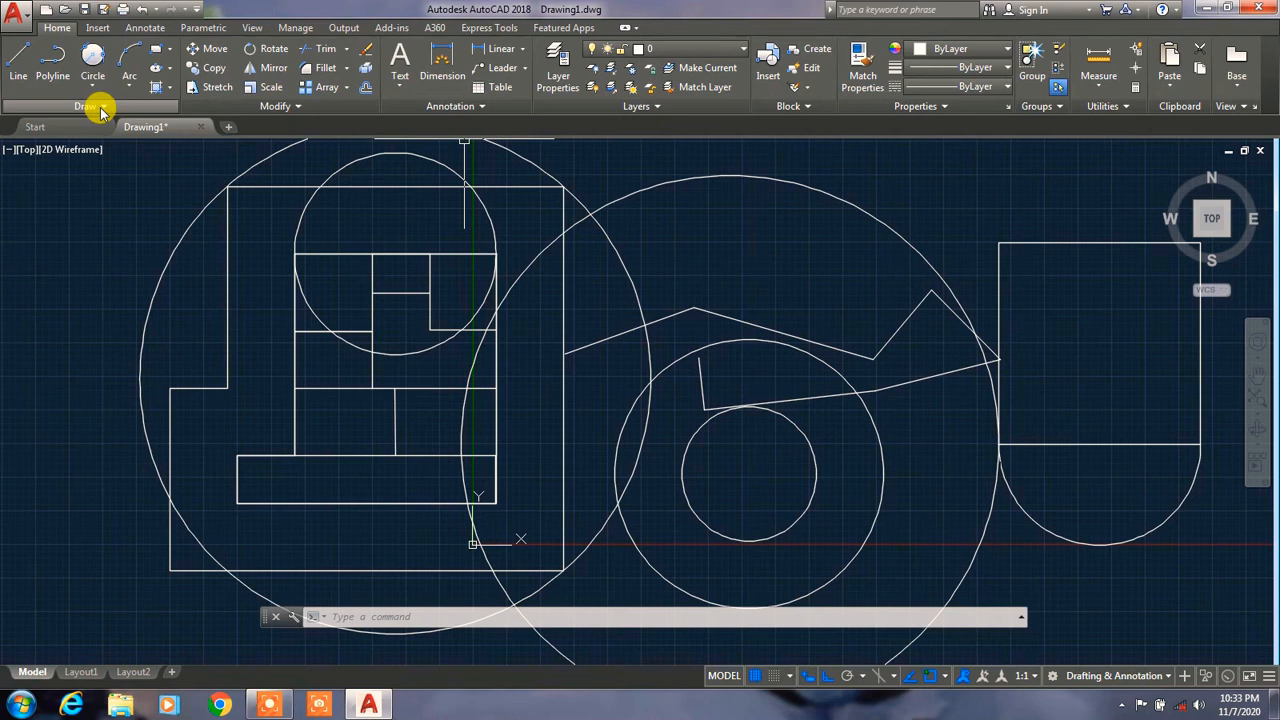
Draw a three-point arc from the separate square's upper-left corner through its left side's midpoint to the square's center.
click(130, 87)
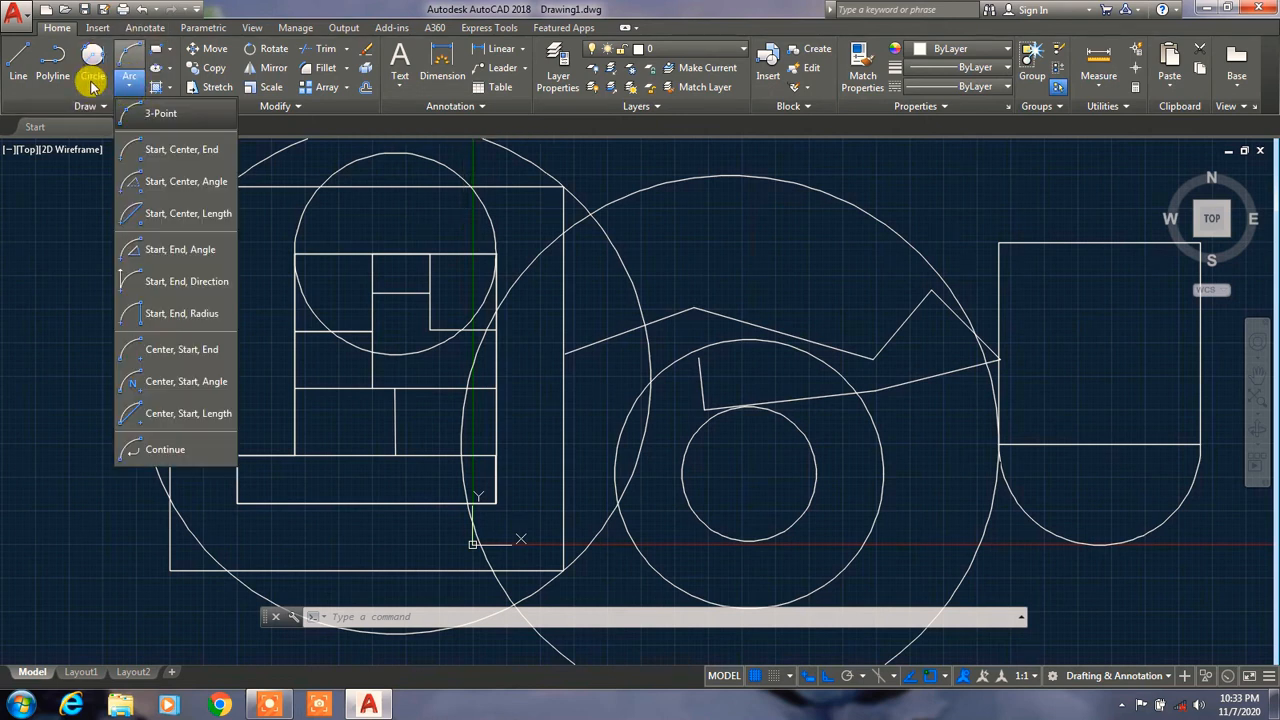
click(155, 118)
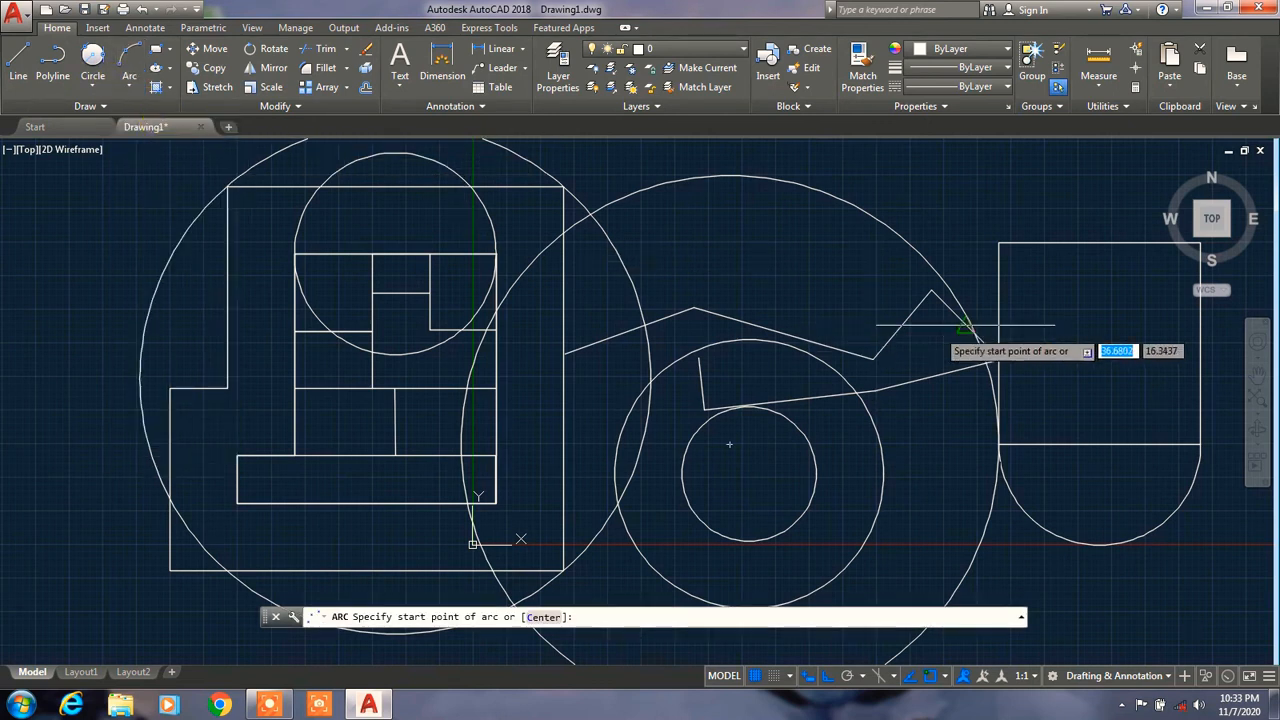
click(998, 243)
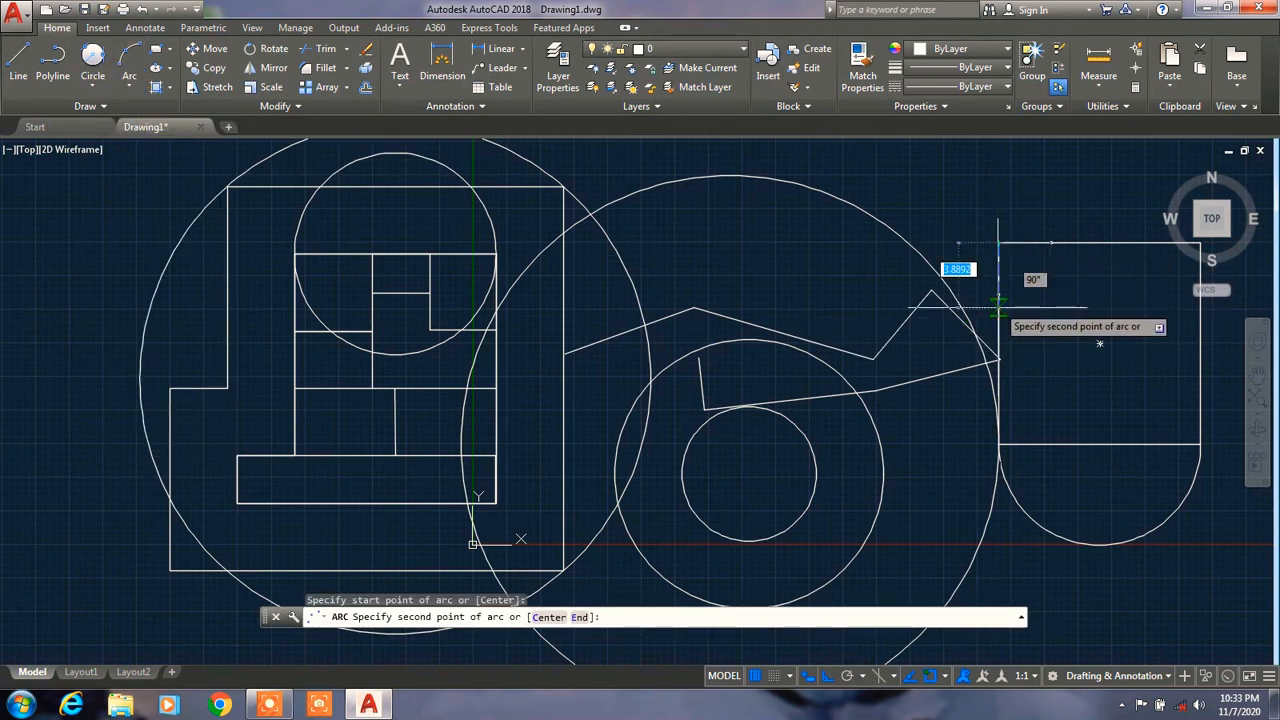
click(1000, 338)
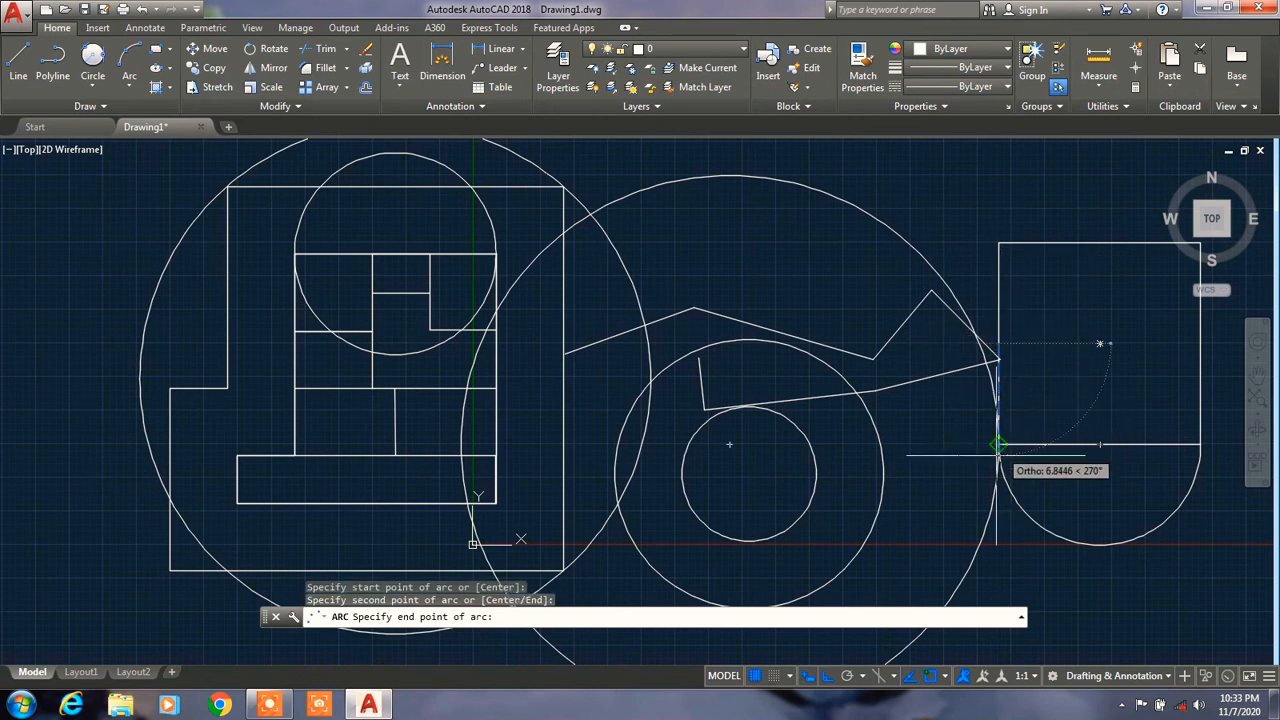
click(1099, 344)
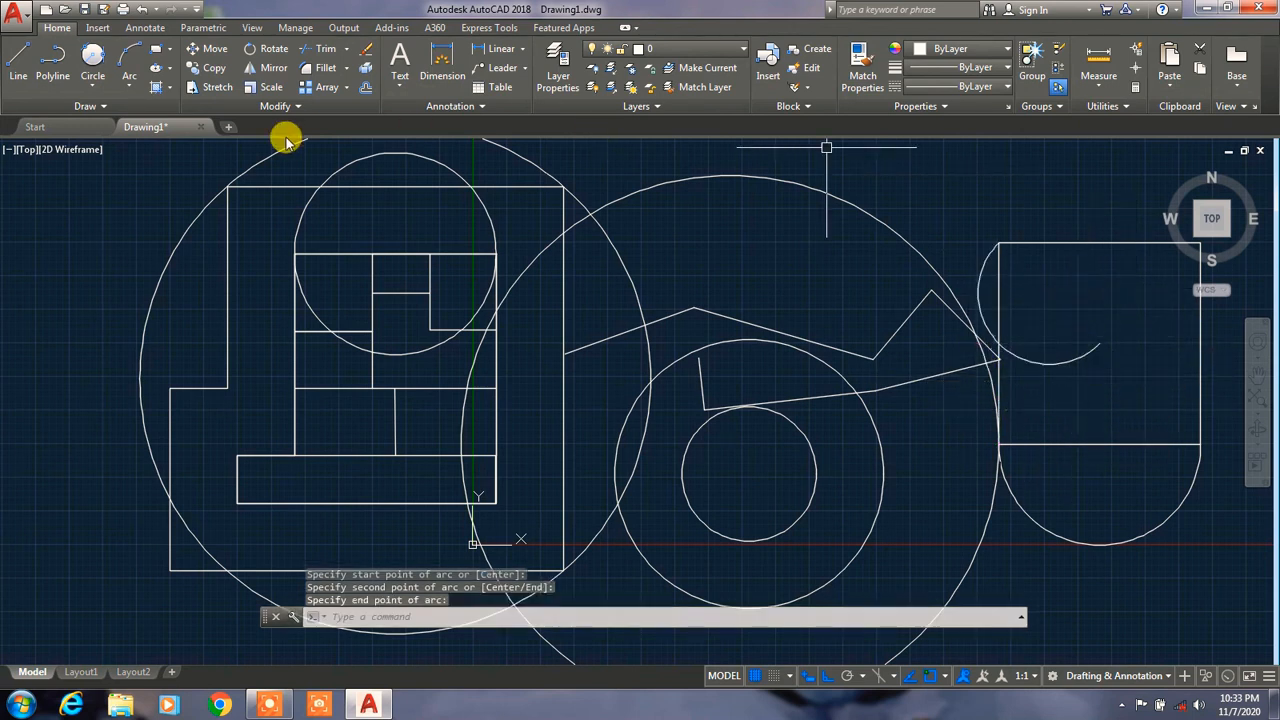
Draw a start-center-end arc from the compartmented square's upper-left corner, centered on its upper side's midpoint, ending at its upper-right corner.
click(129, 82)
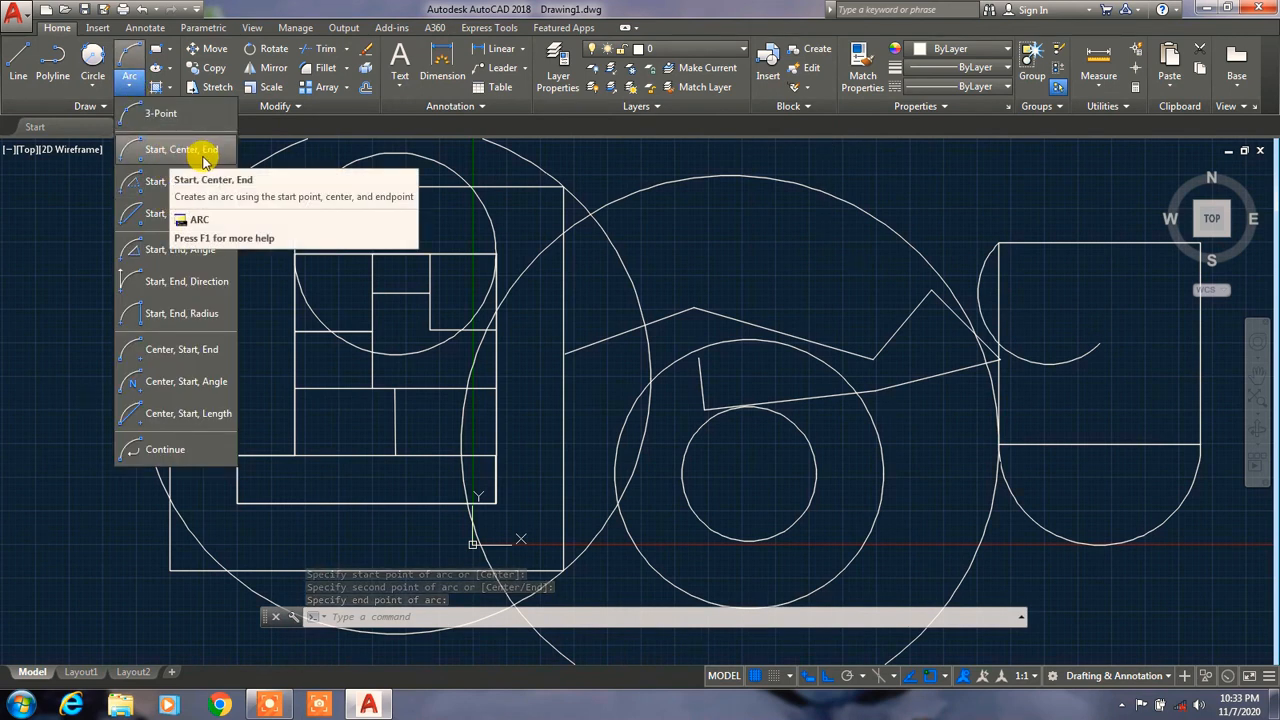
click(203, 156)
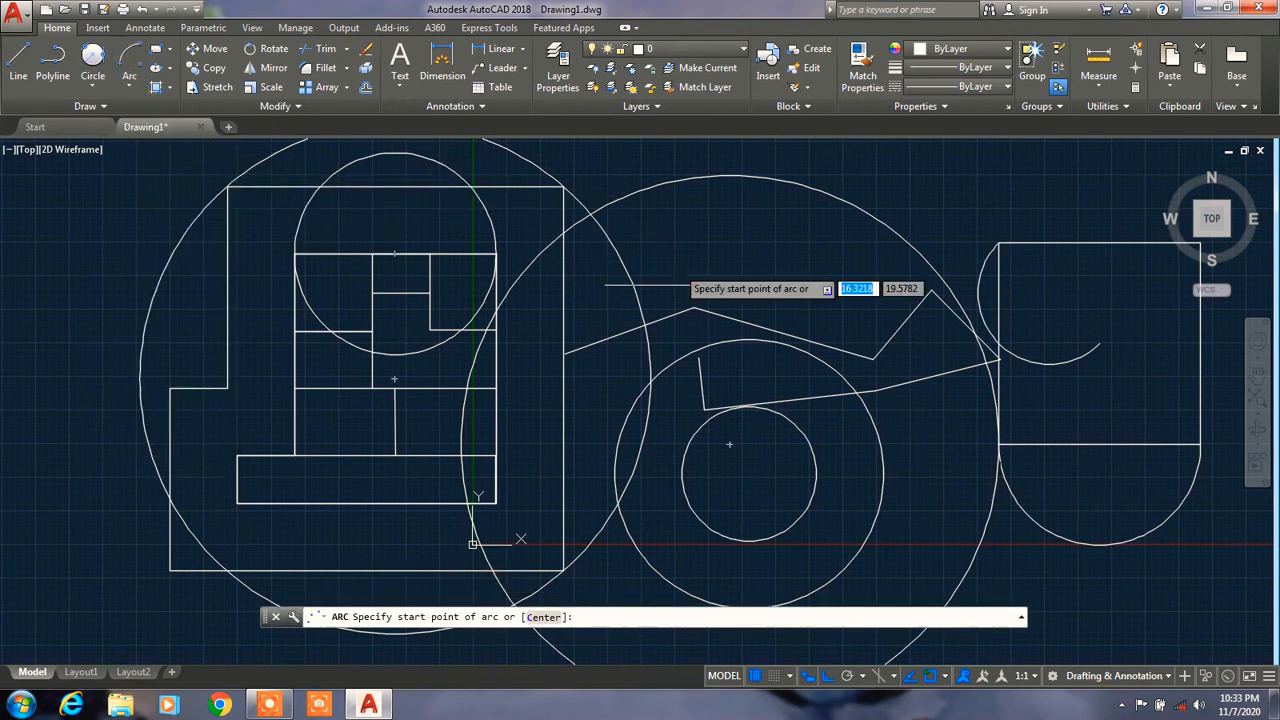
click(295, 253)
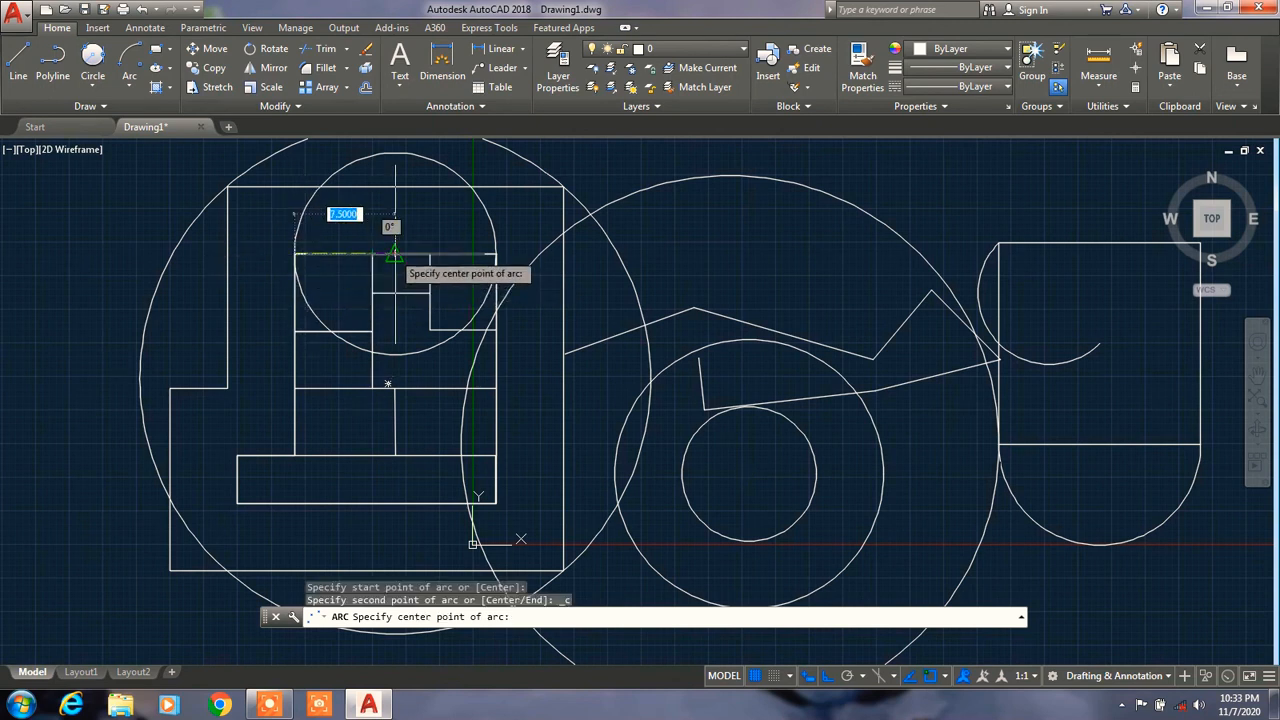
click(395, 255)
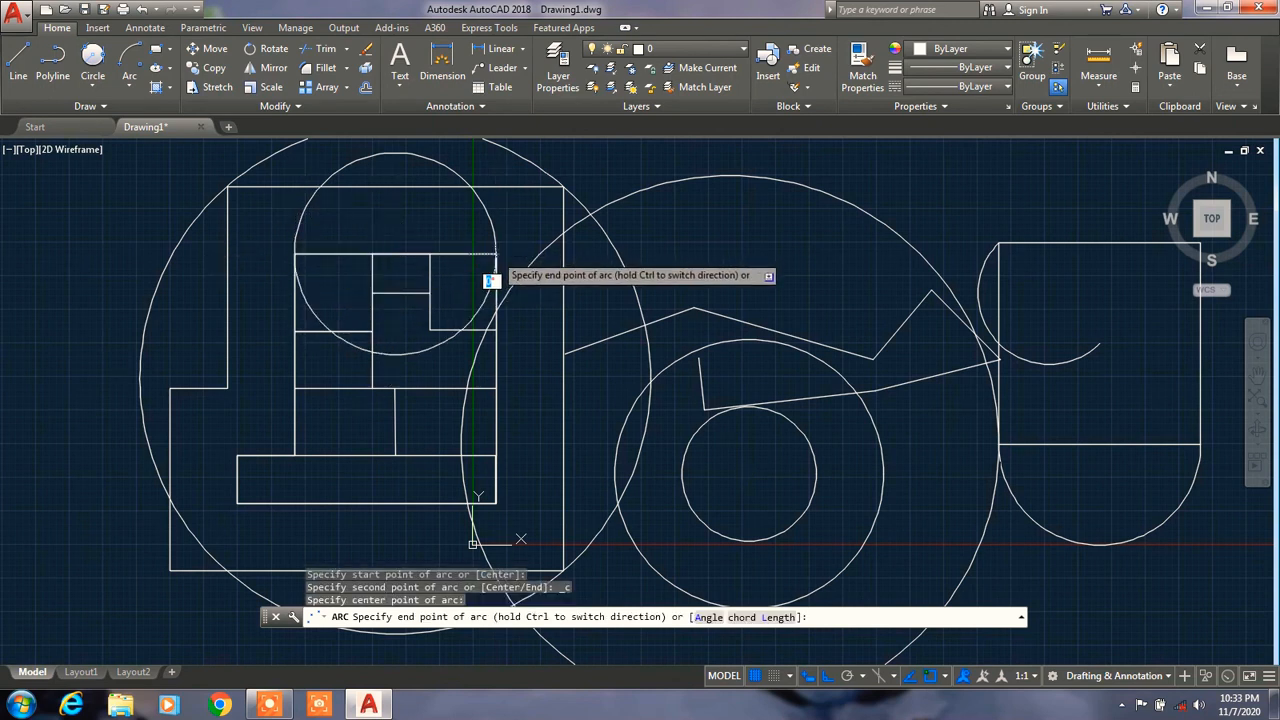
click(491, 280)
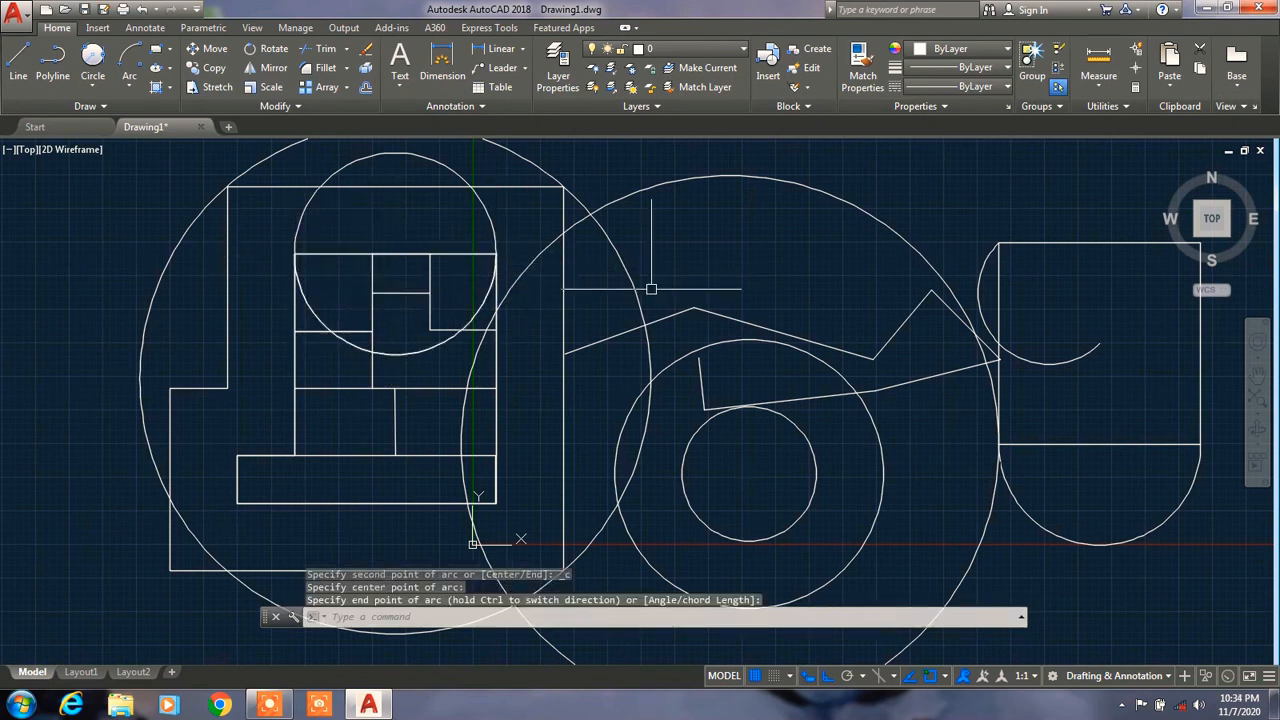
Erase the circle around the compartmented square's upper side and the semicircular arc below the separate square.
click(408, 155)
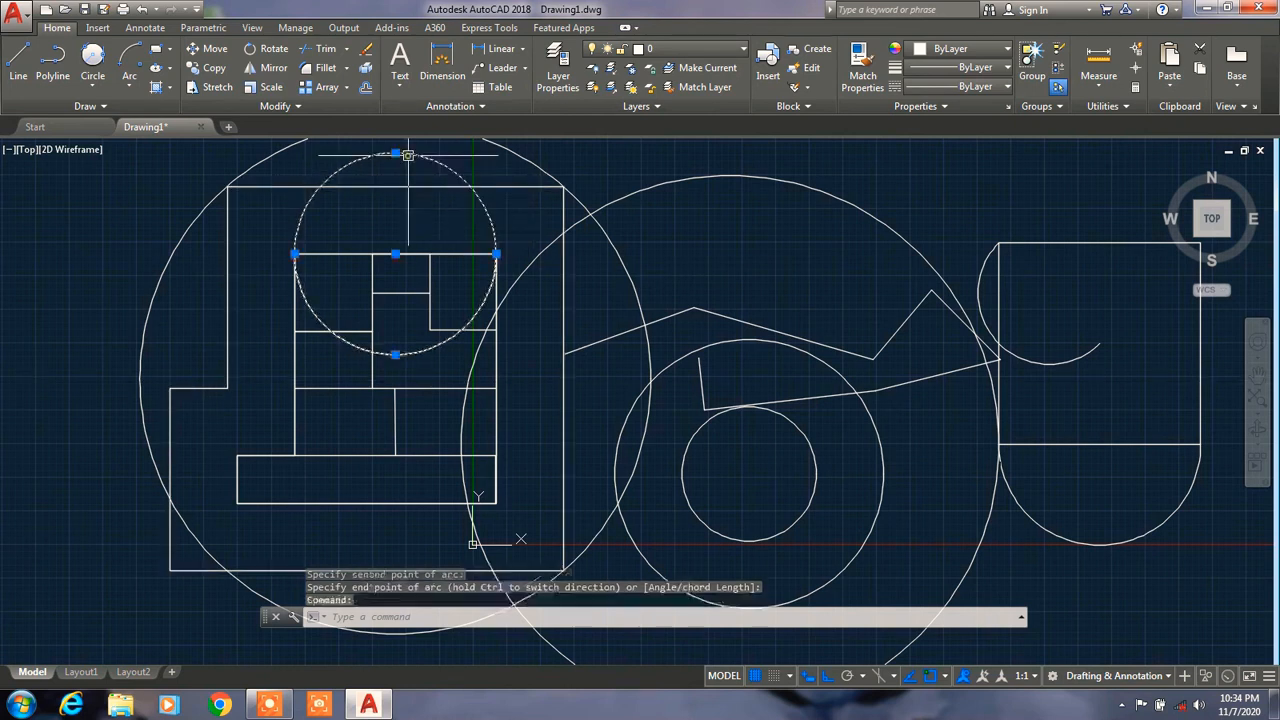
key(Delete)
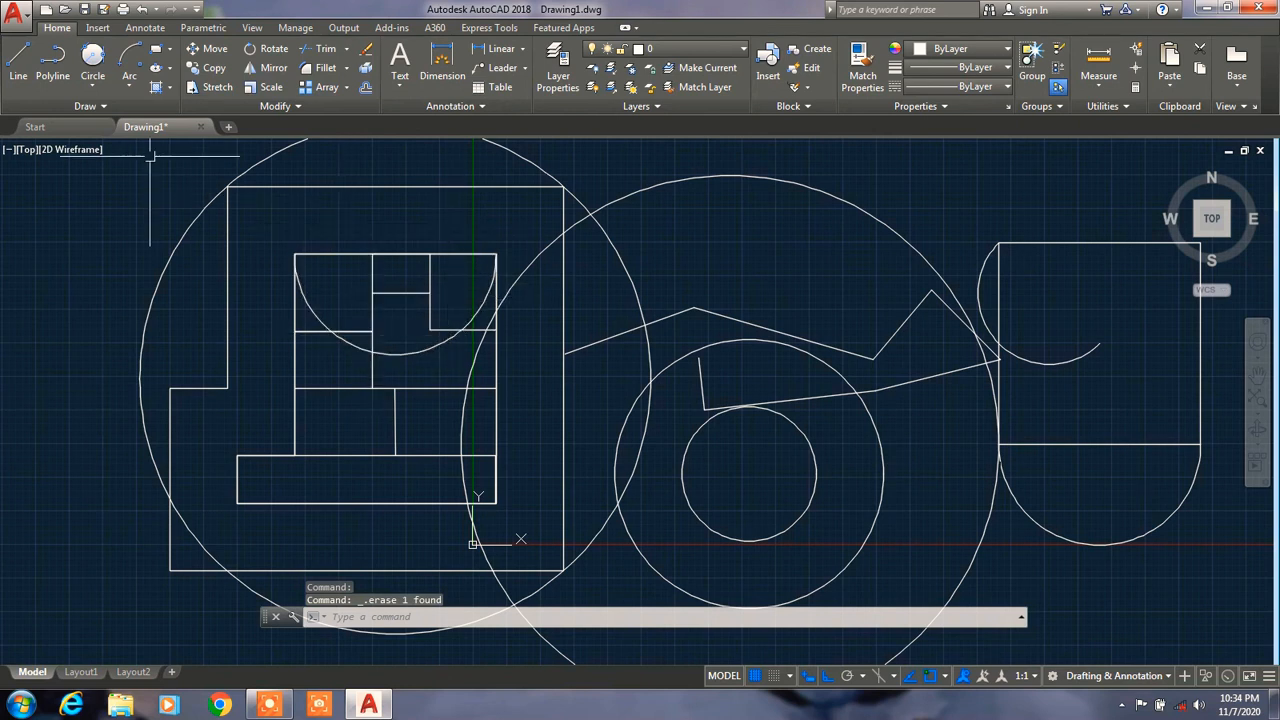
click(1099, 545)
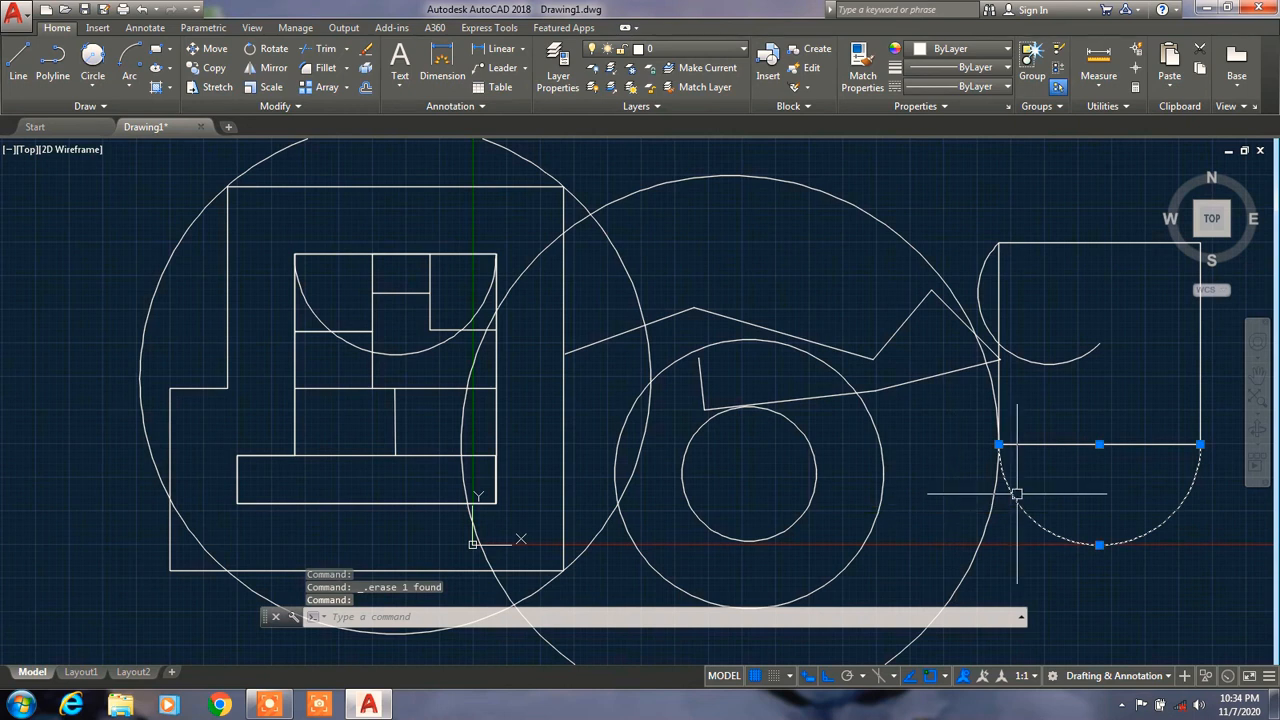
key(Delete)
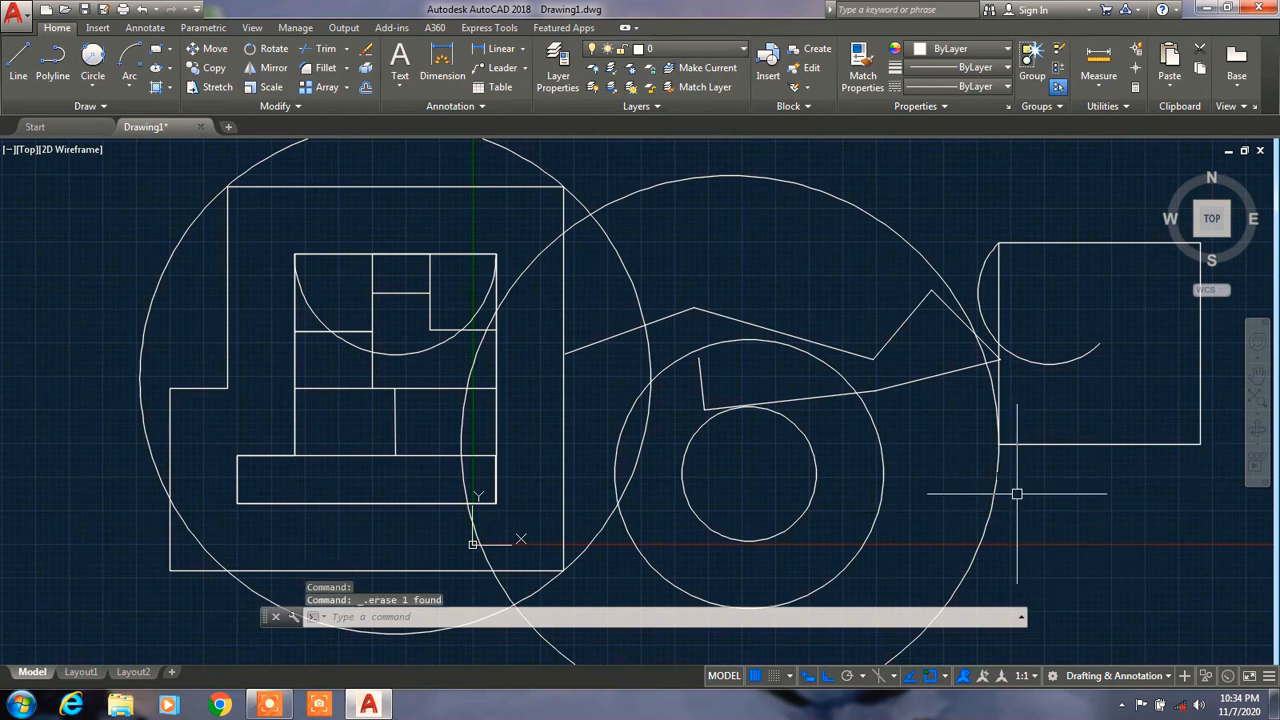
Draw a start-center-end arc from the separate square's lower-left corner, centered on its lower side's midpoint, ending at its lower-right corner.
click(130, 90)
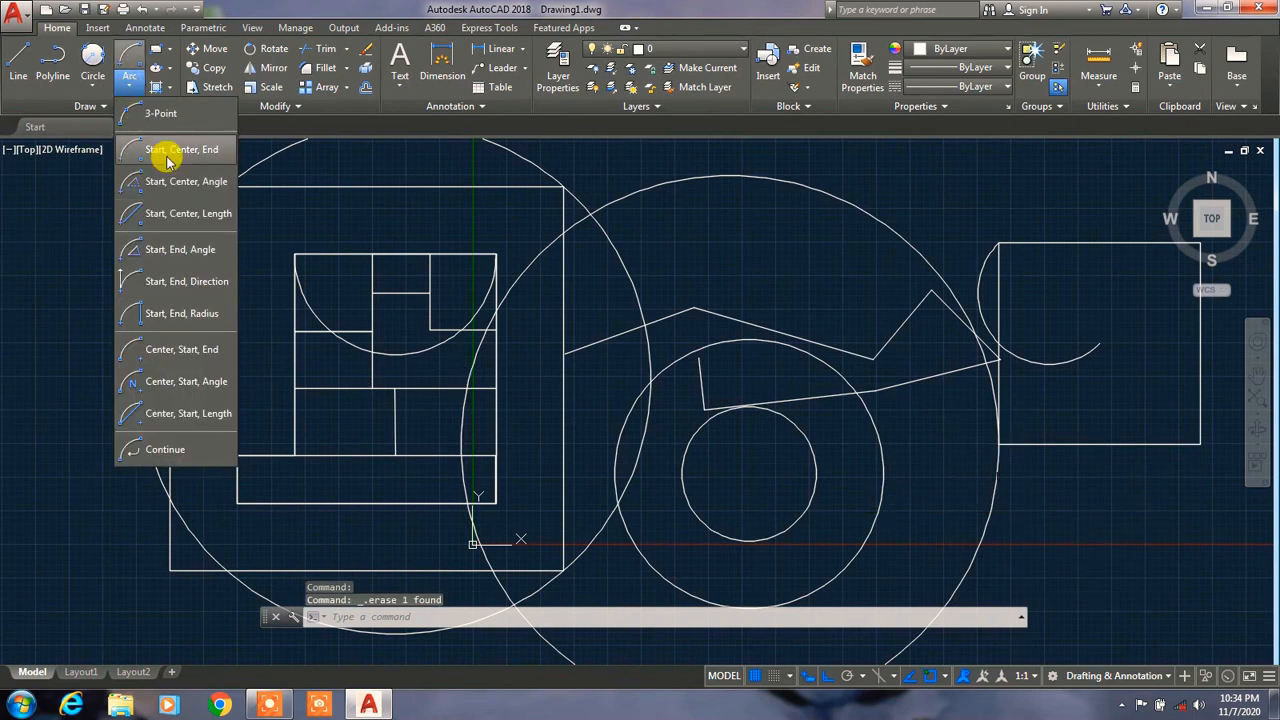
click(167, 155)
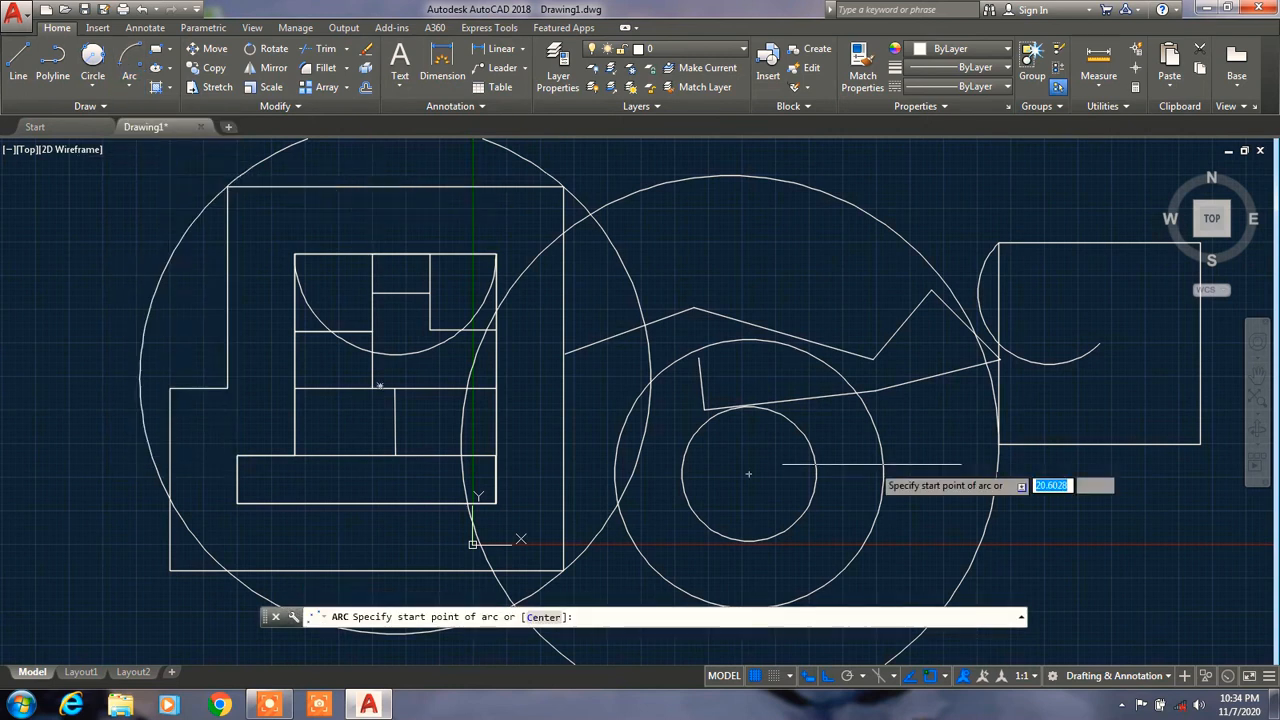
click(998, 444)
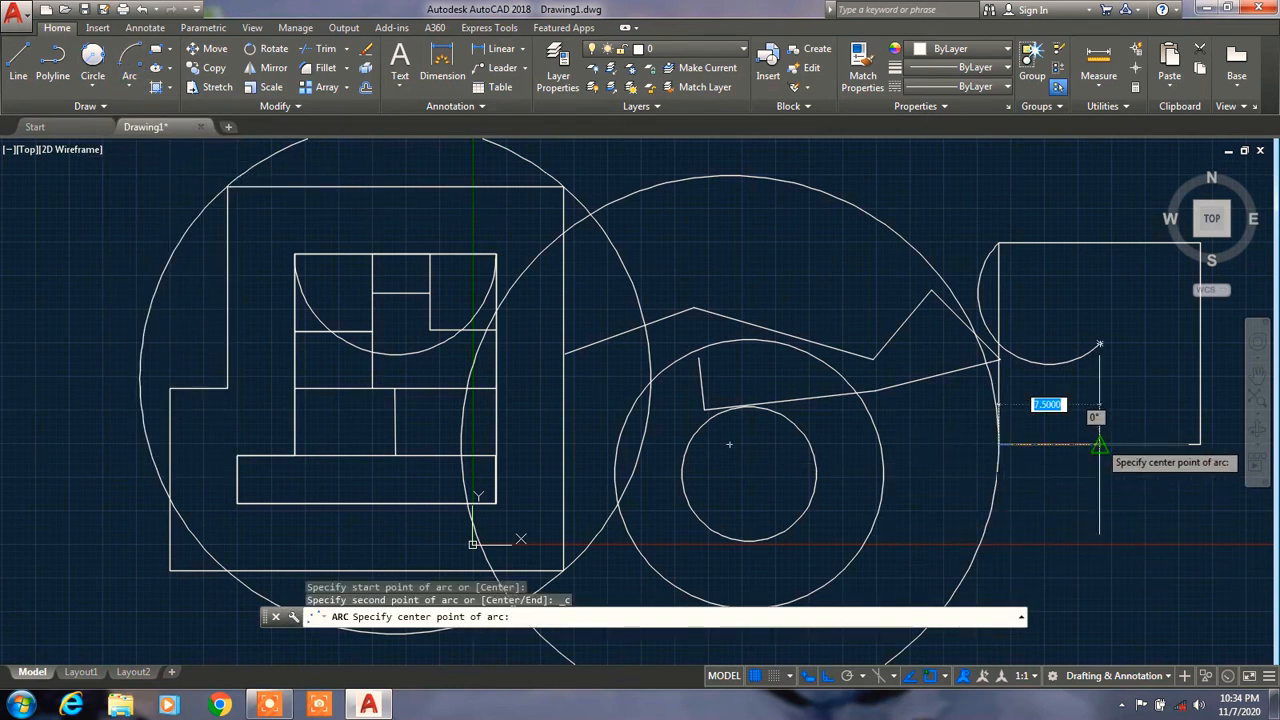
click(1099, 444)
click(1200, 444)
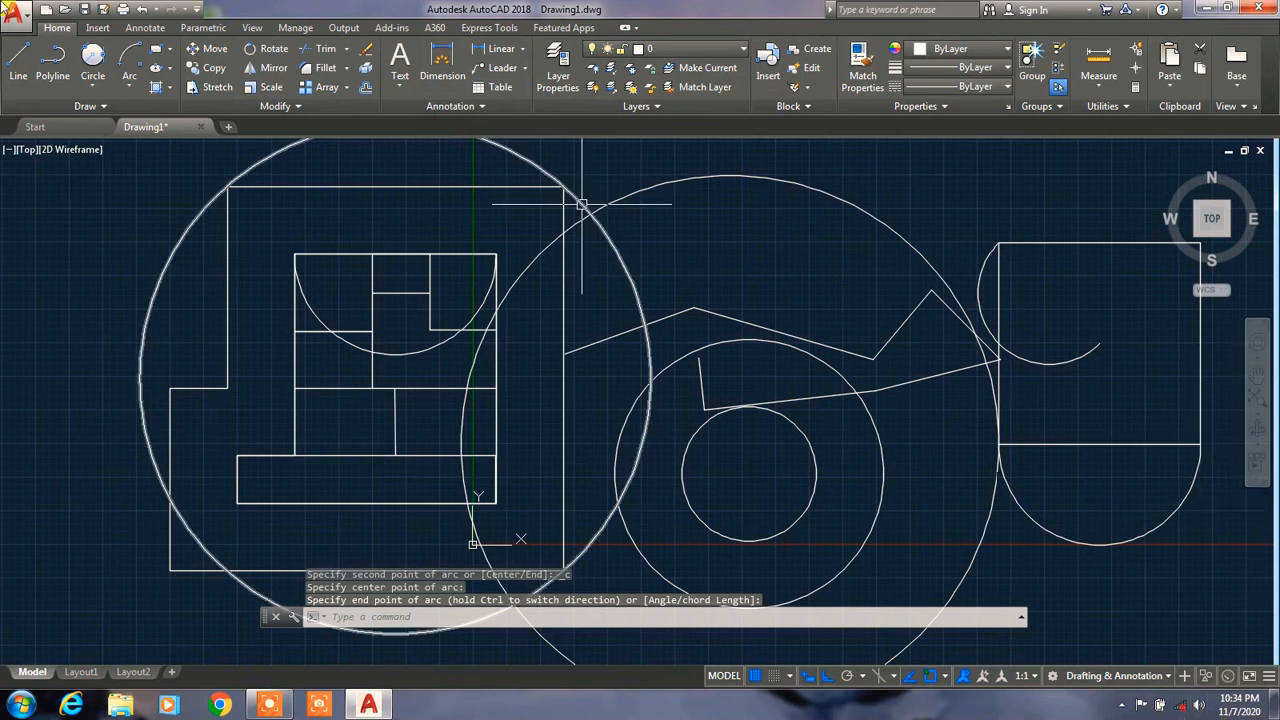
Draw a start-center-angle arc from the separate square's upper-left corner, centered on its upper side's midpoint, with an included angle under 90 degrees.
click(128, 95)
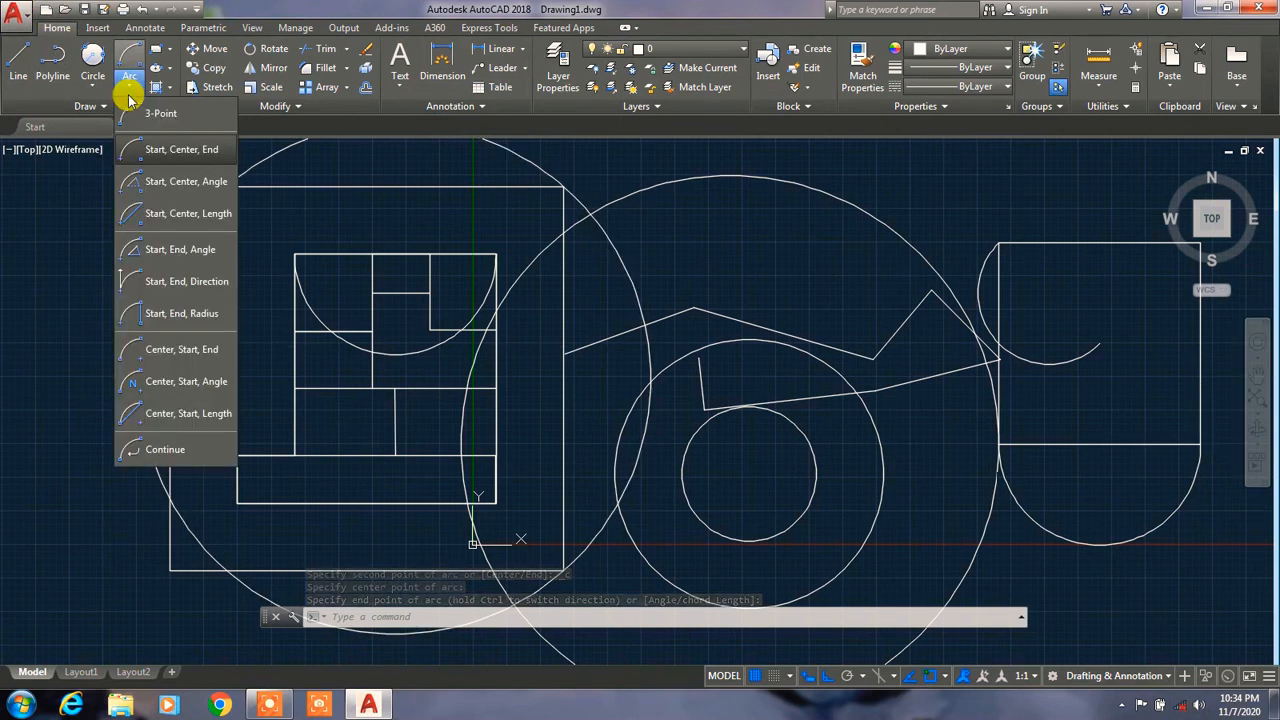
click(200, 184)
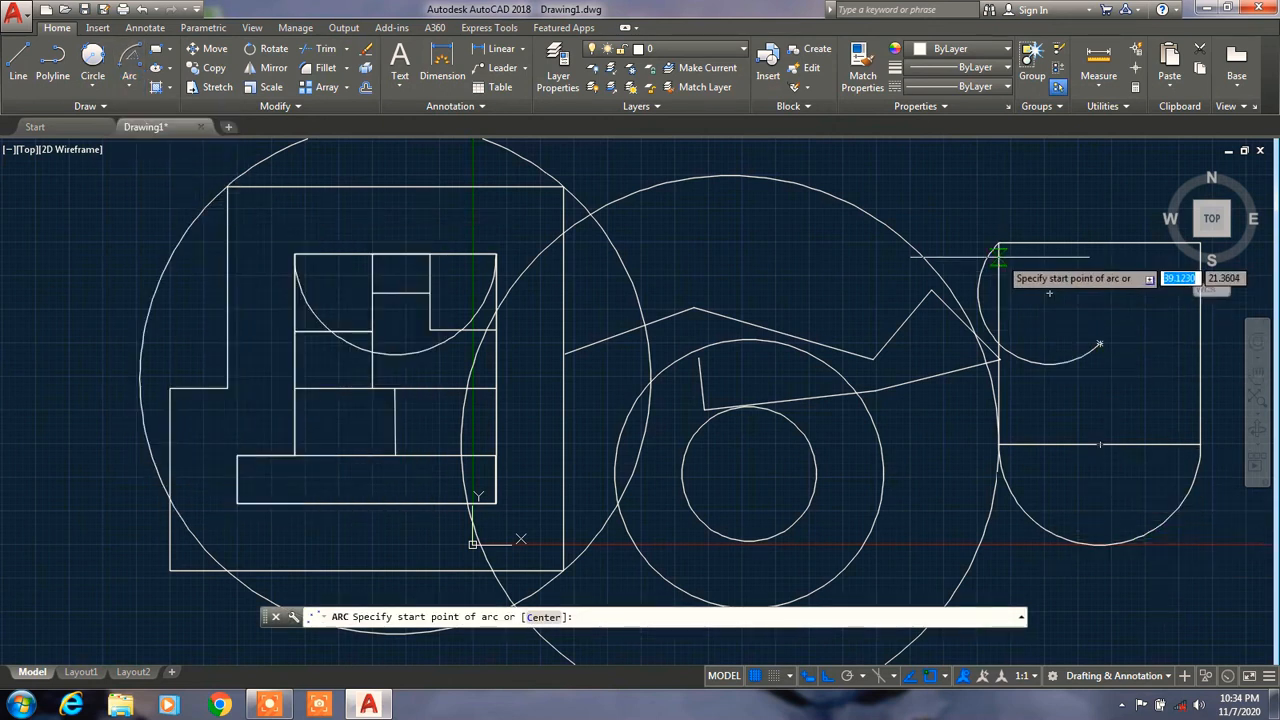
click(998, 243)
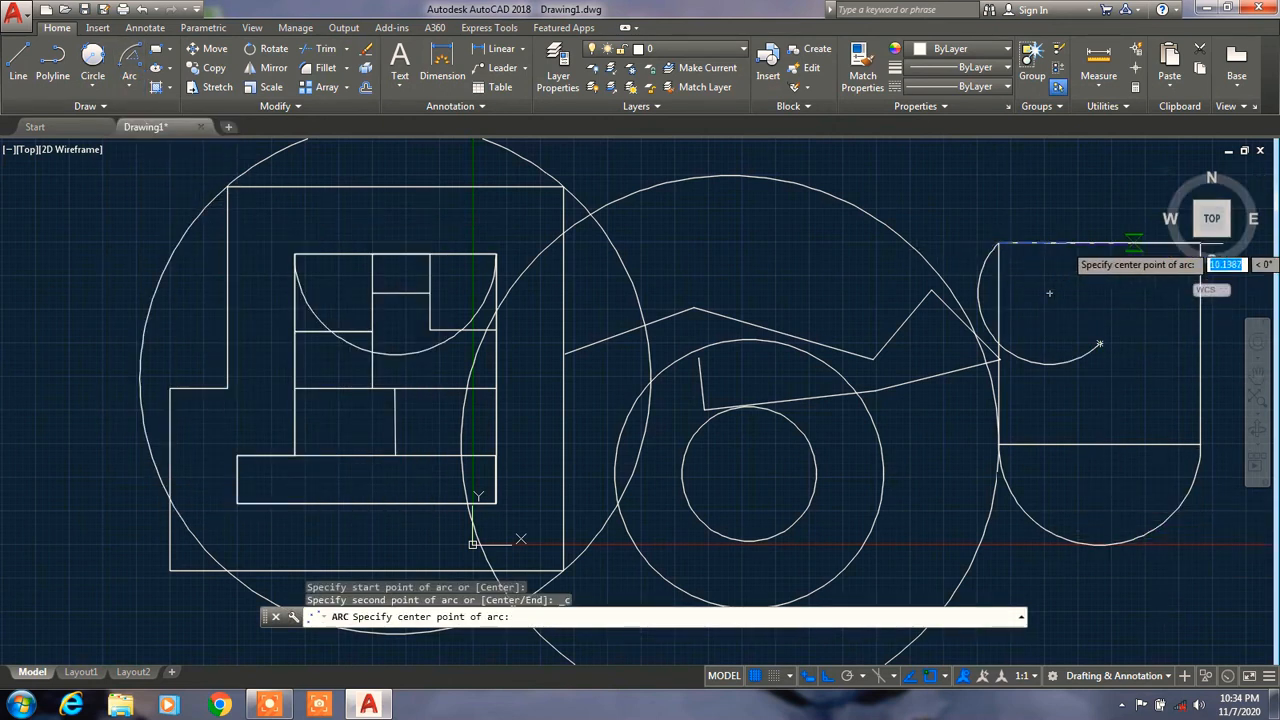
click(1100, 243)
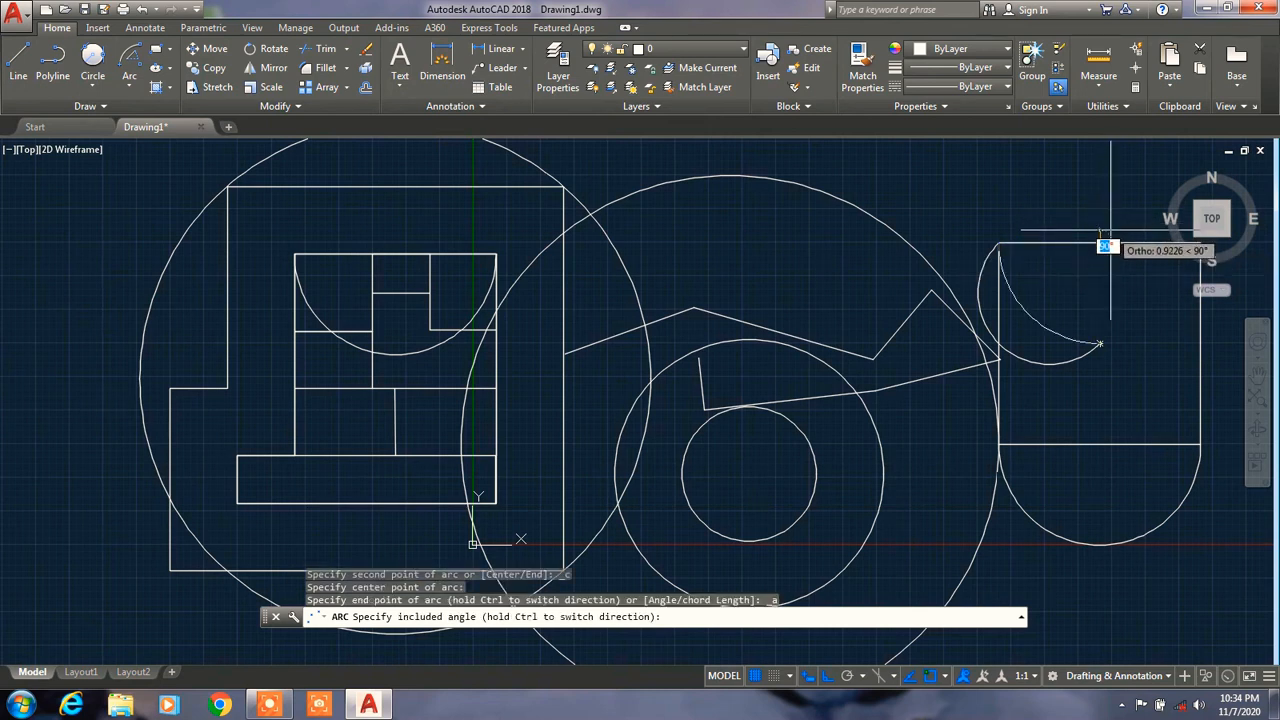
click(1110, 235)
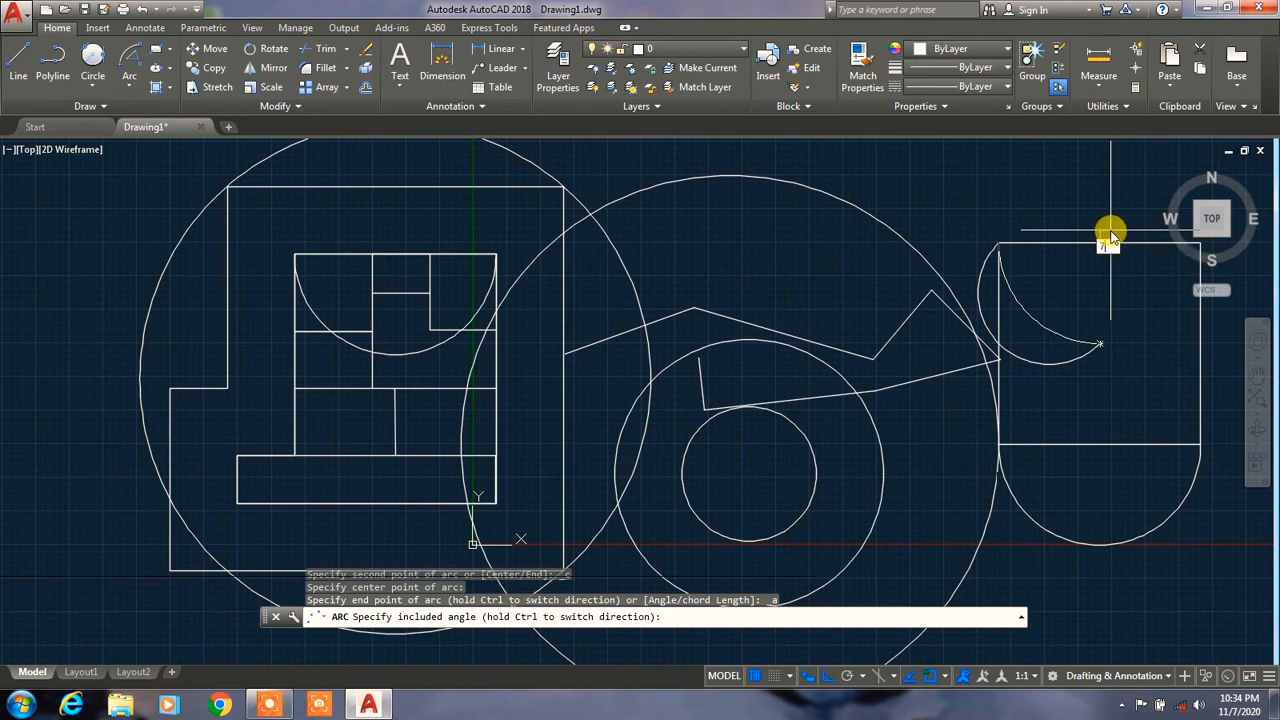
key(Return)
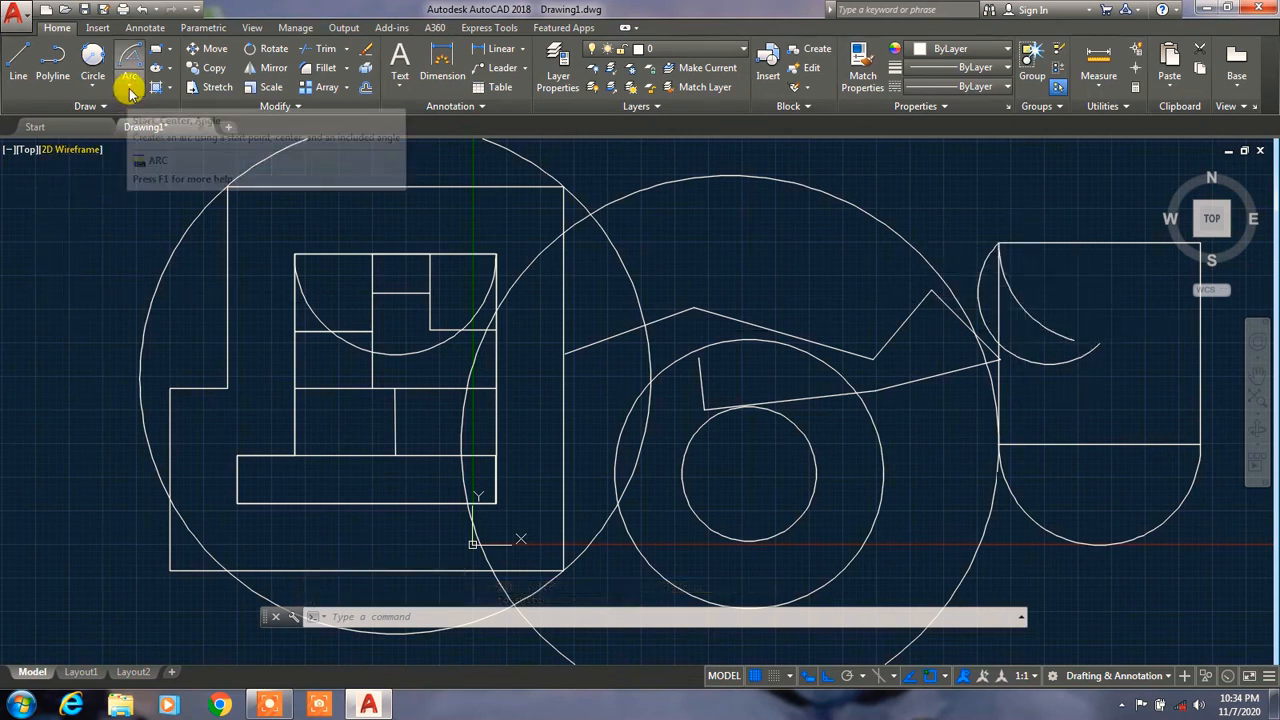
Draw a large rectangle by two opposite corners in the empty area below and left of the existing shapes.
scroll(439, 192, down, 5)
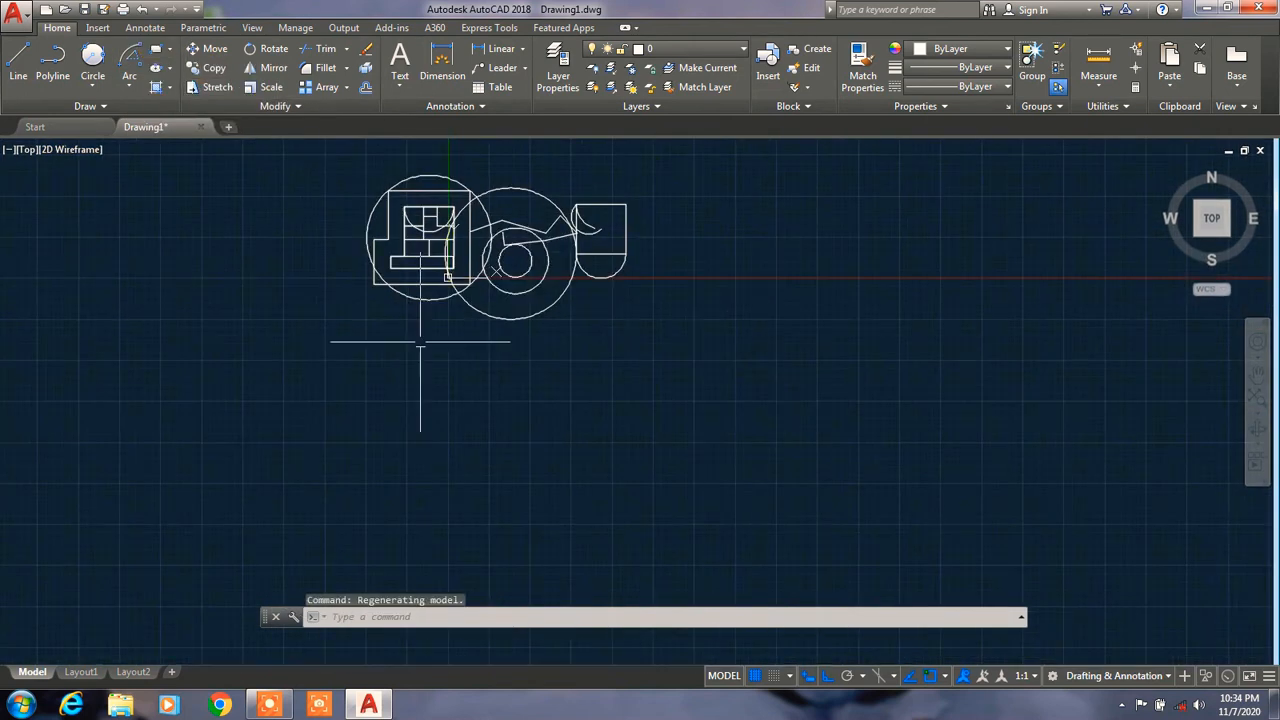
click(158, 50)
click(103, 381)
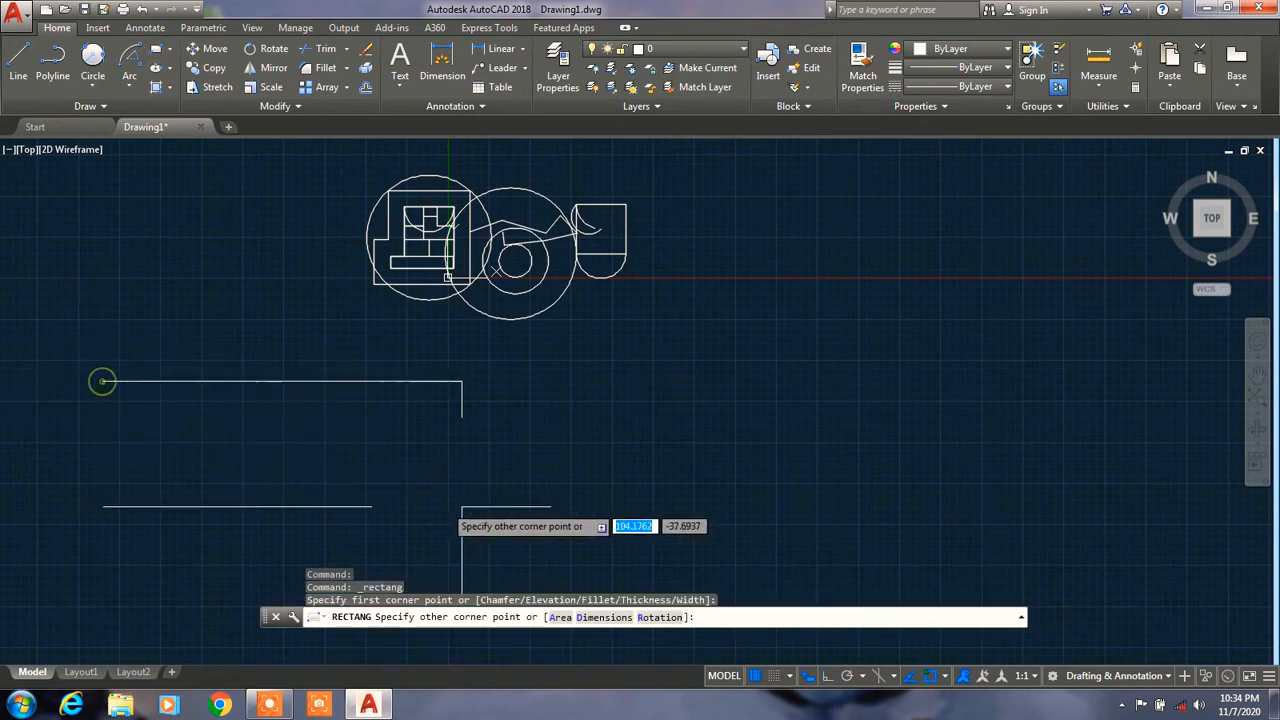
click(310, 538)
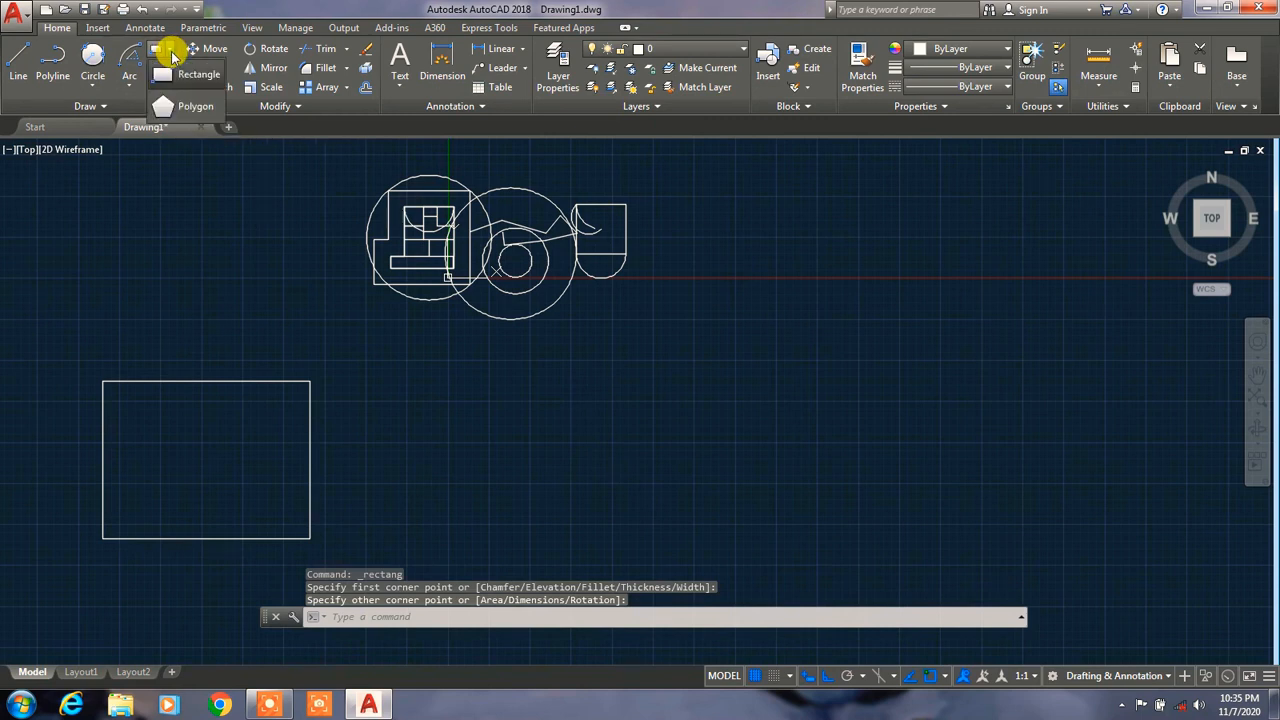
Draw a five-sided polygon circumscribed about a circle of radius 10, centered in the empty area below the separate square.
click(180, 106)
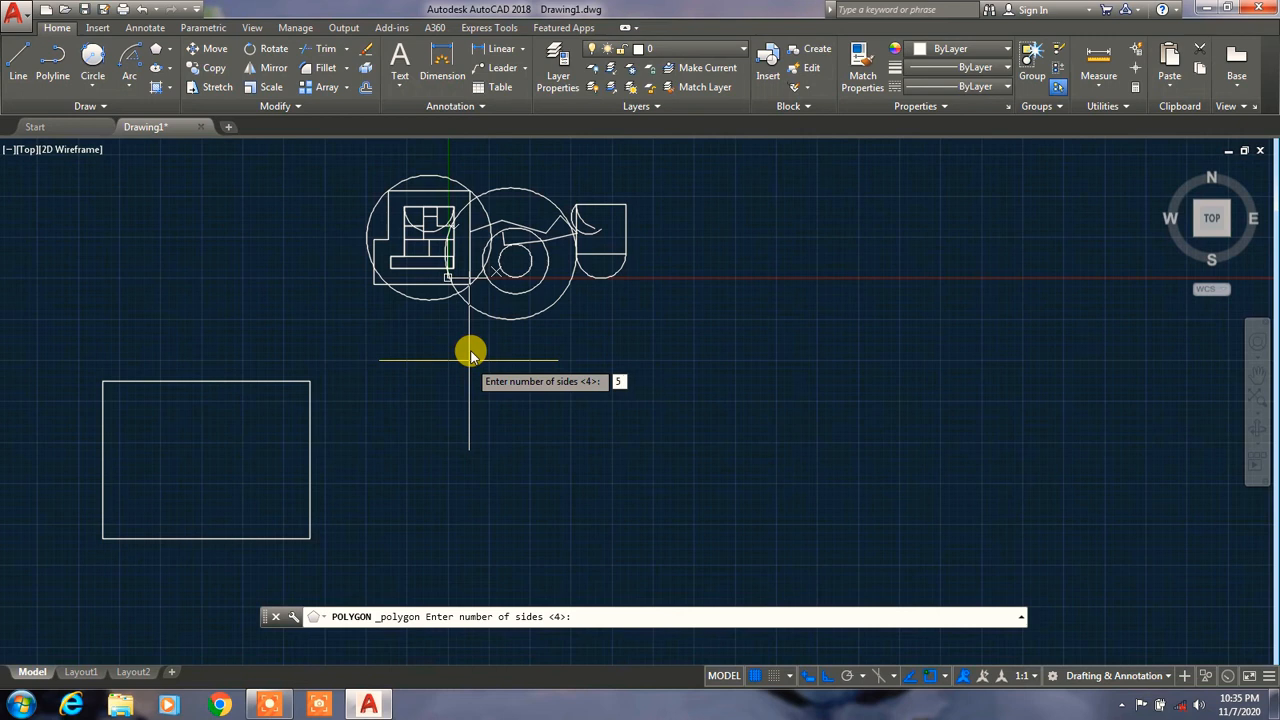
key(Return)
click(599, 350)
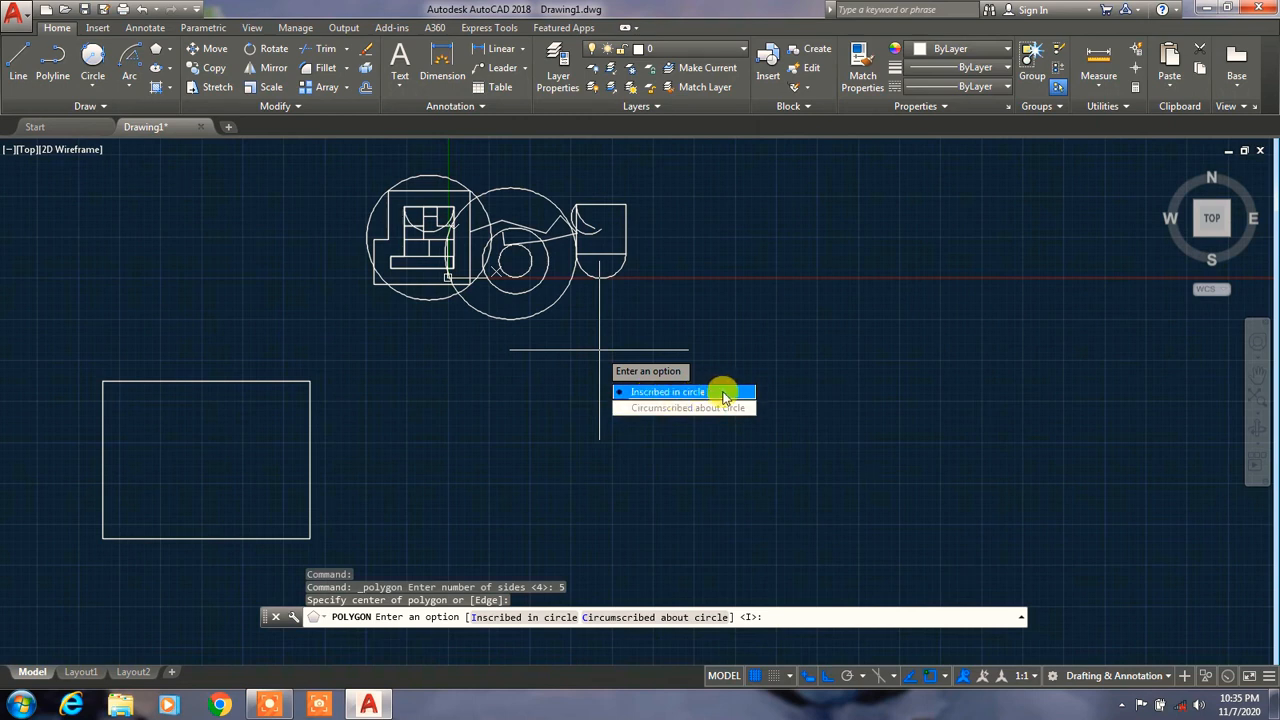
click(690, 409)
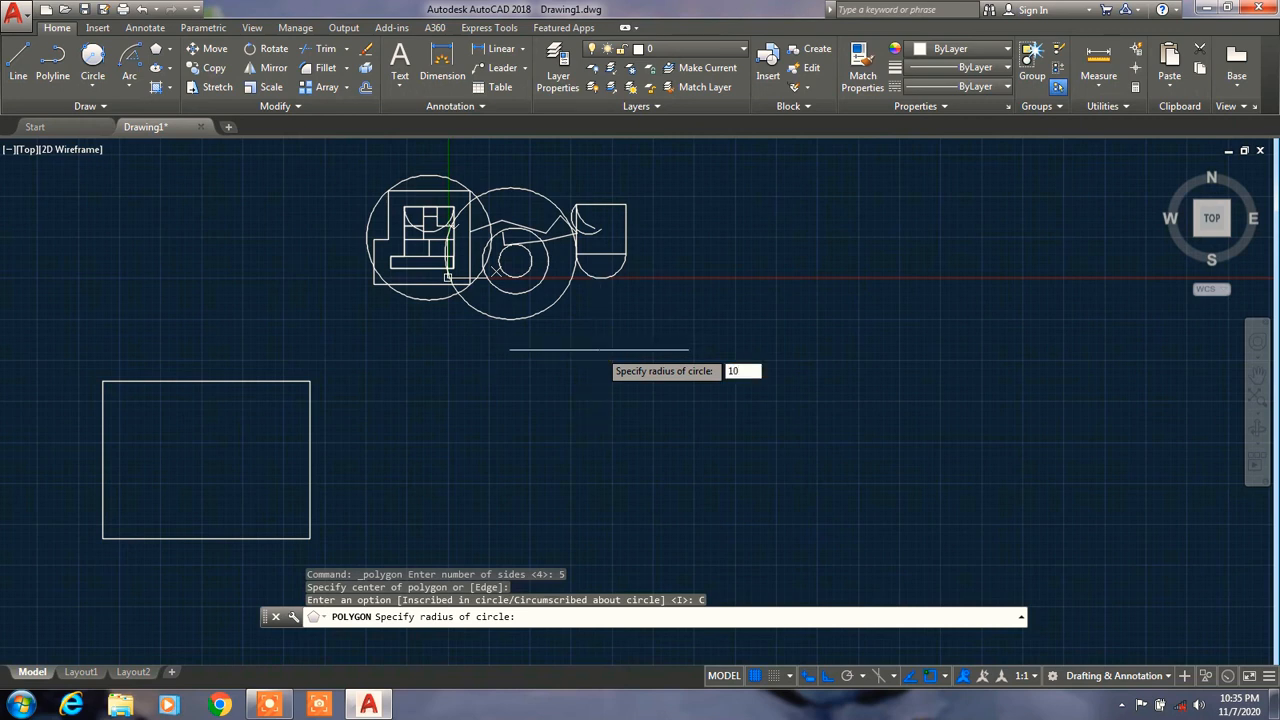
key(Return)
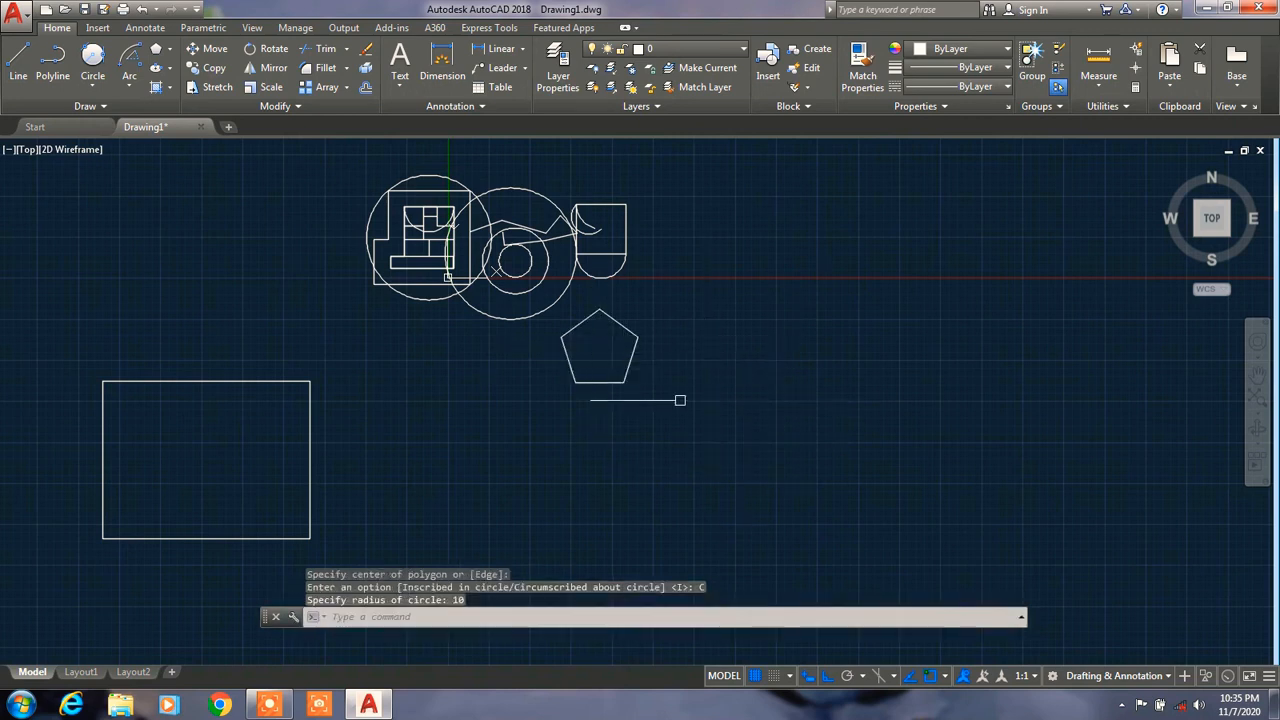
scroll(677, 395, up, 4)
scroll(390, 341, down, 4)
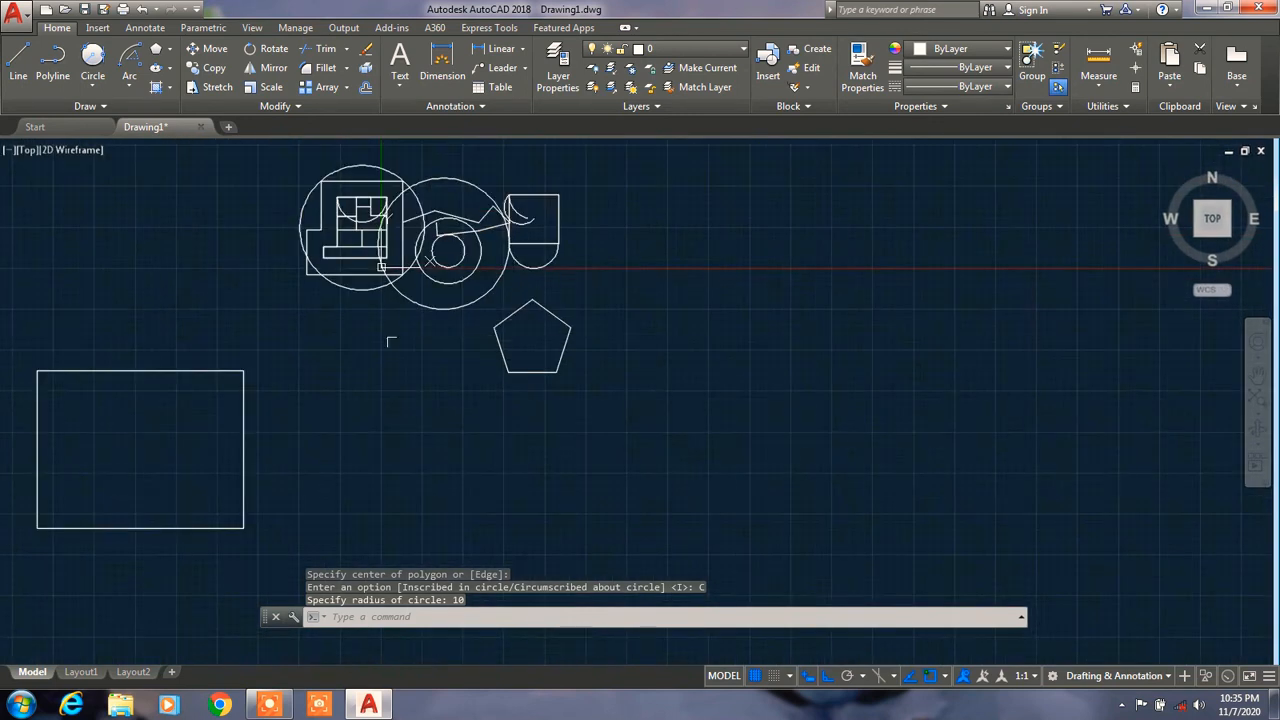
click(170, 50)
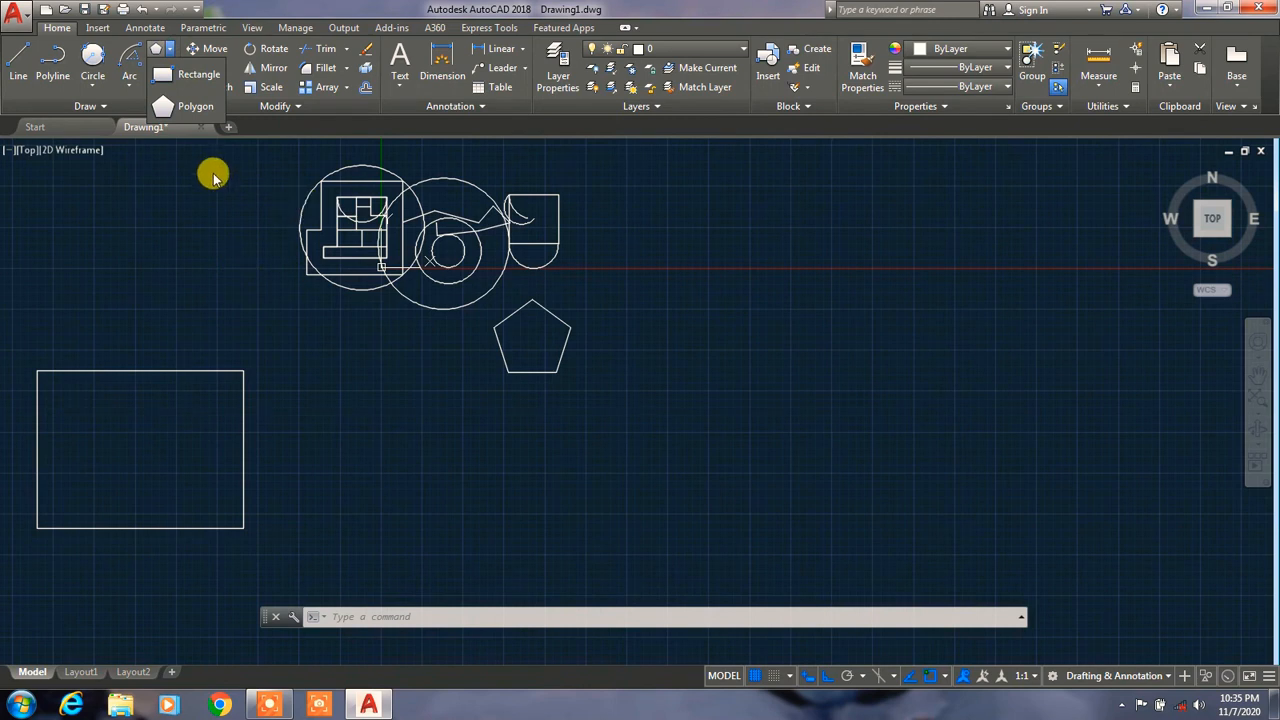
click(202, 245)
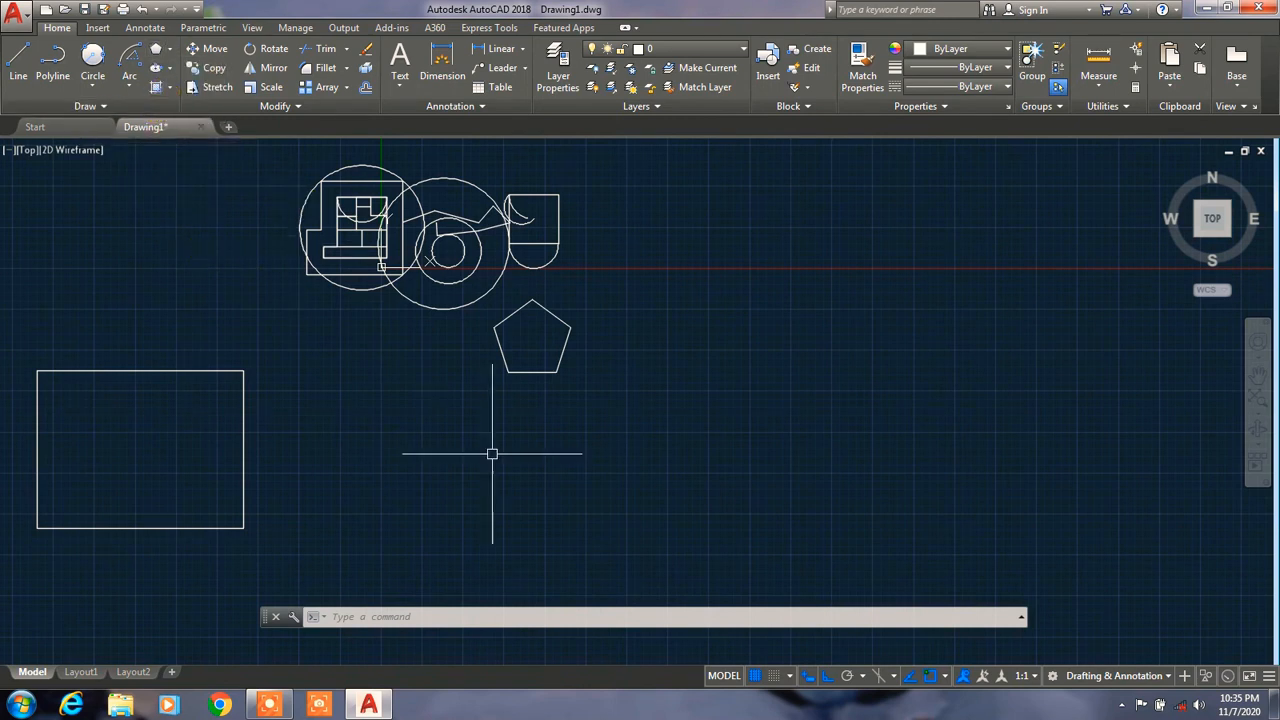
Draw four horizontal construction lines spaced down through the large rectangle.
click(106, 106)
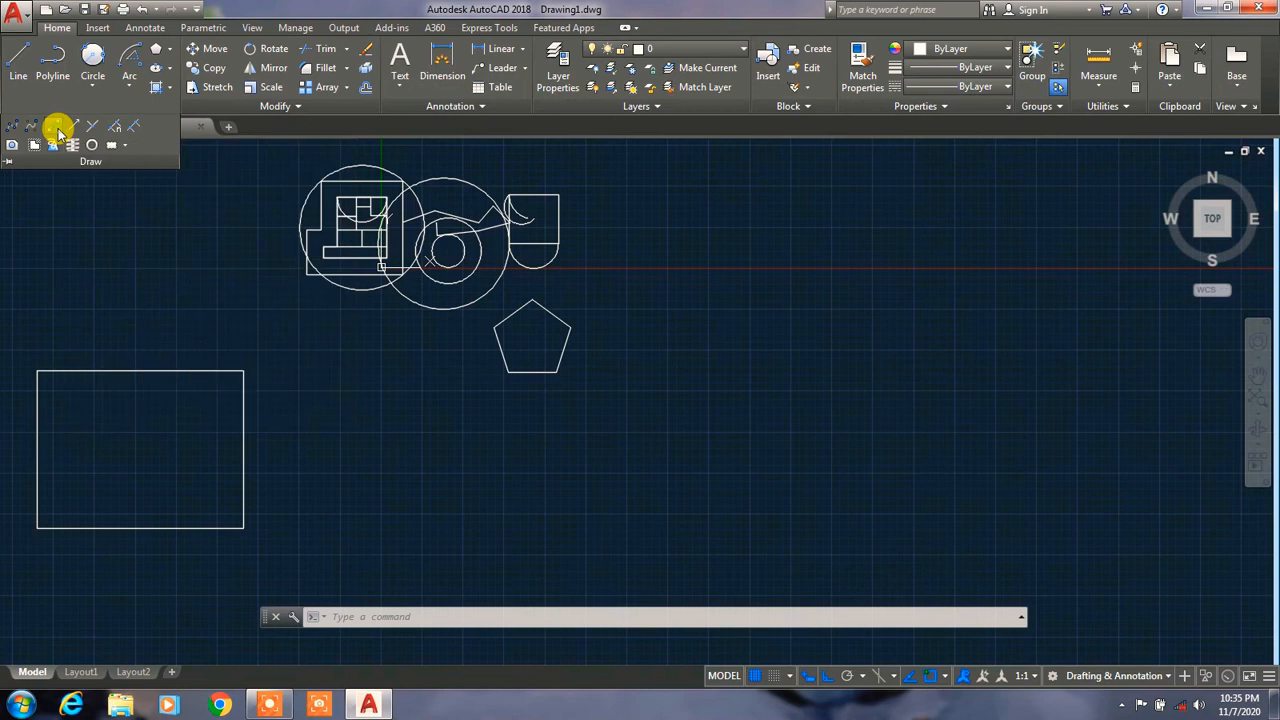
click(54, 130)
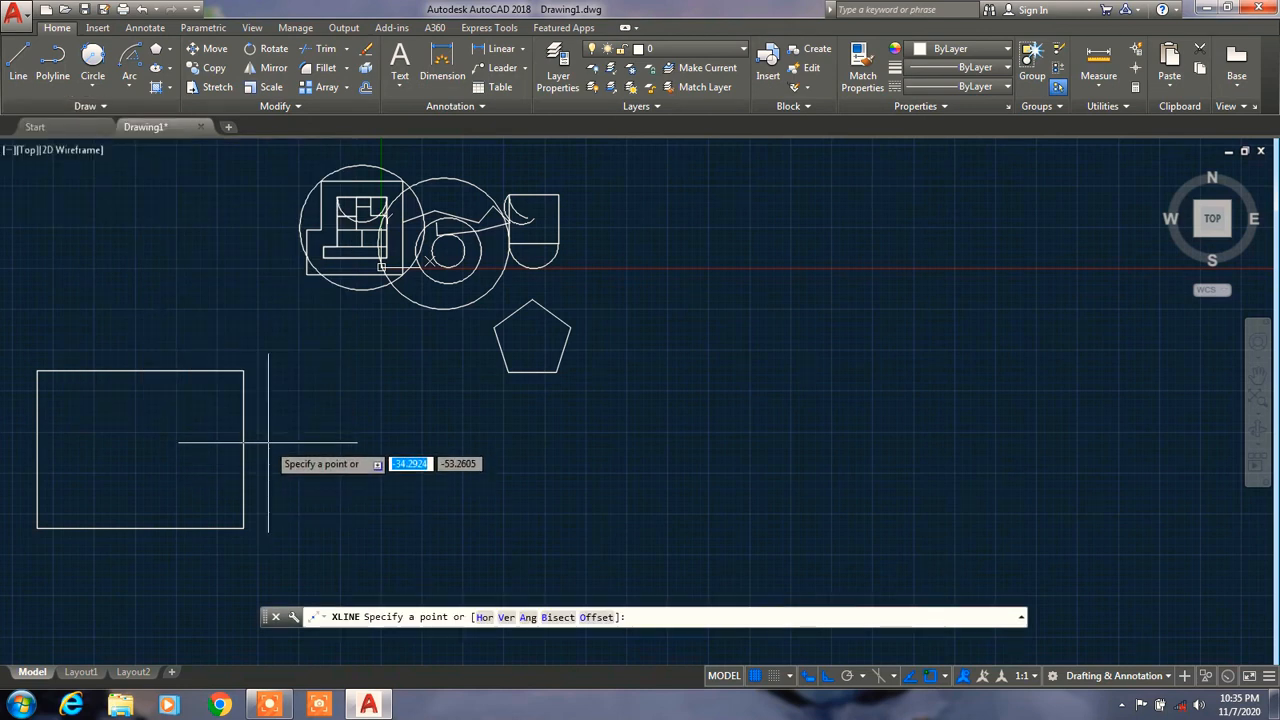
click(483, 617)
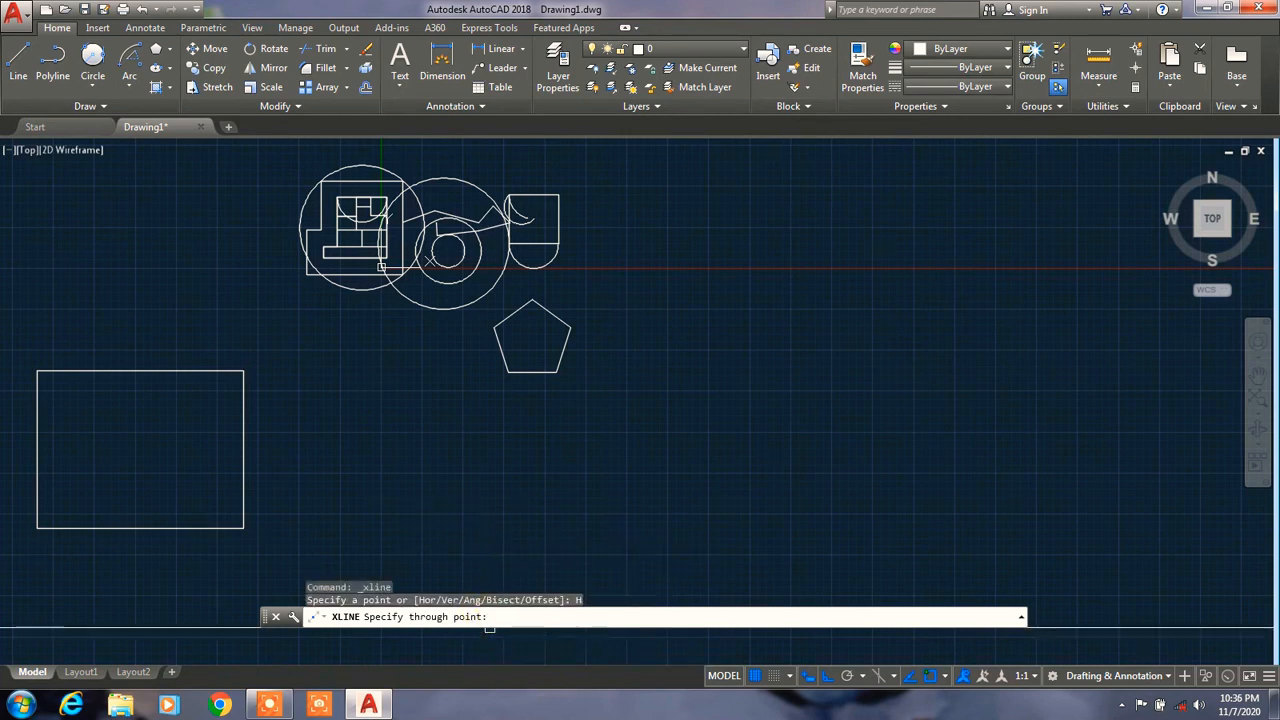
click(277, 400)
click(271, 432)
click(267, 467)
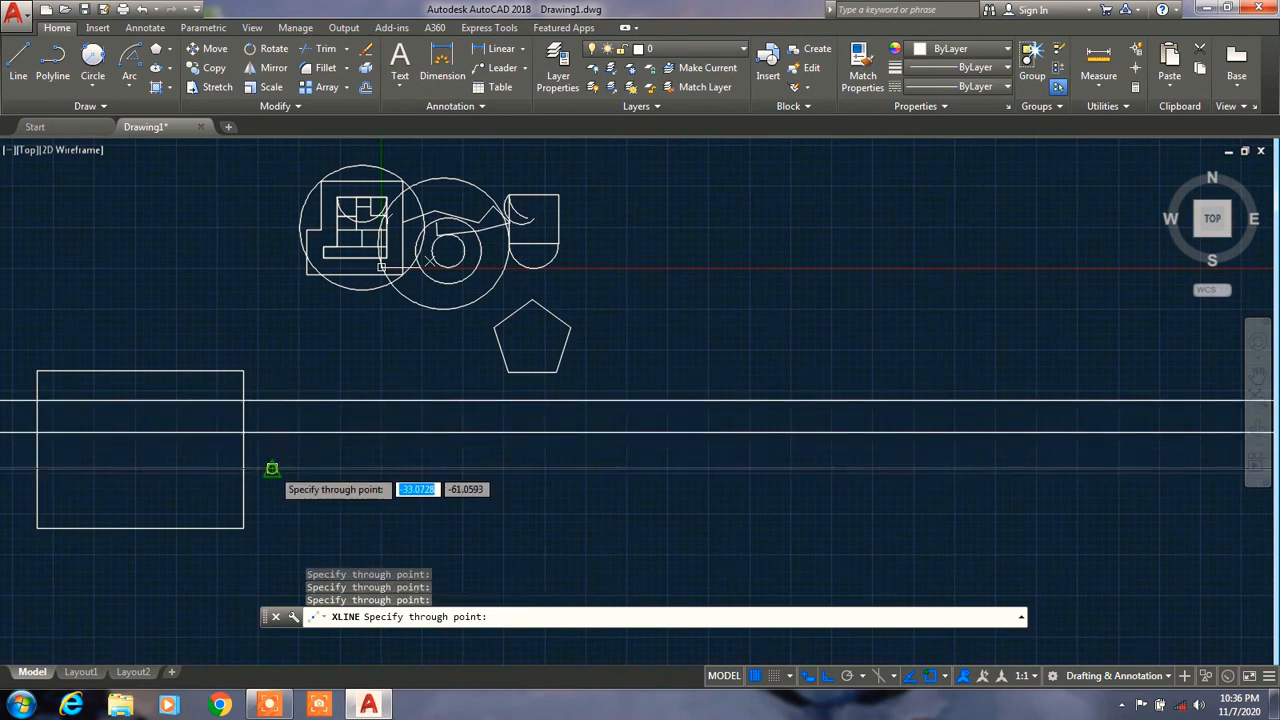
click(275, 491)
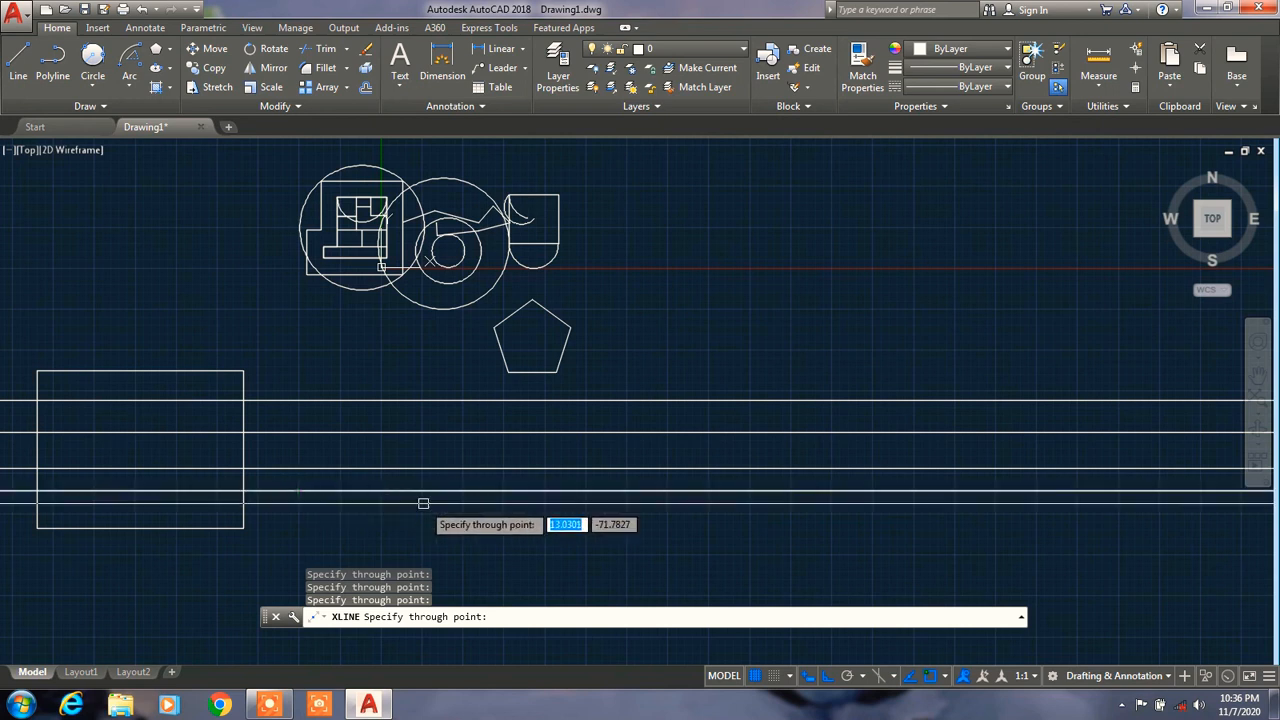
key(Escape)
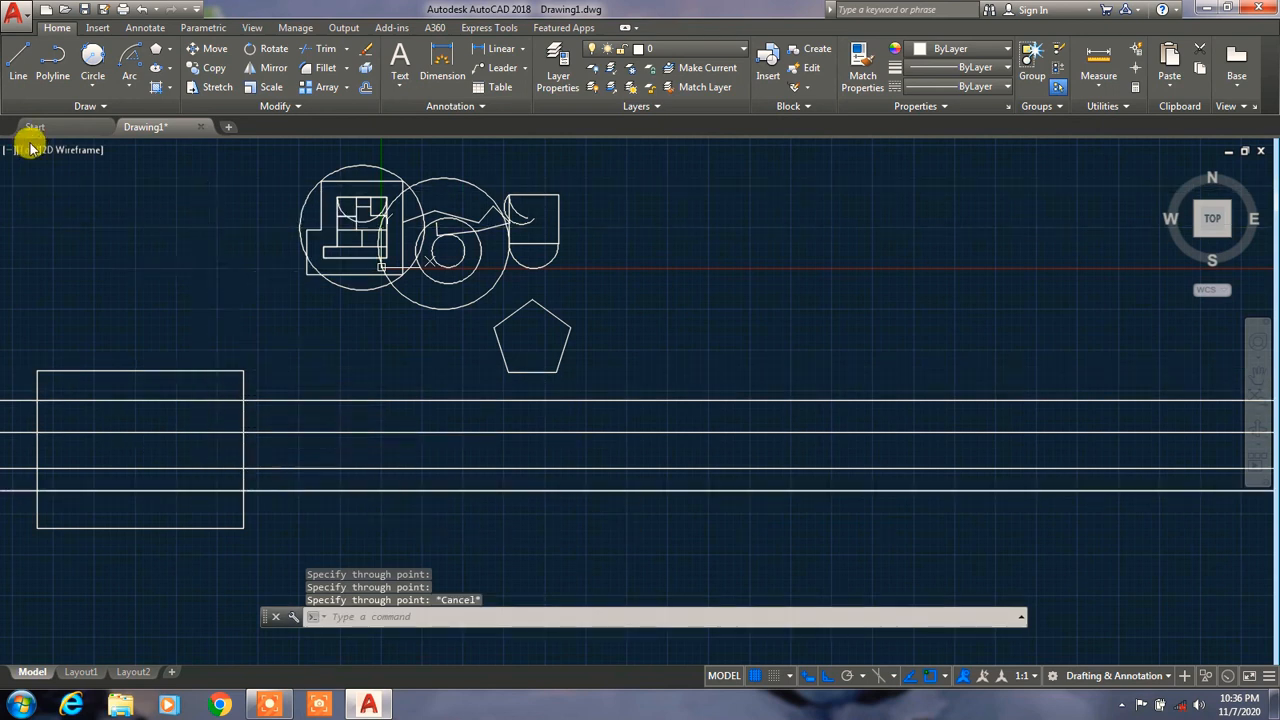
Draw four vertical construction lines spaced across the large rectangle, crossing the horizontal ones.
click(103, 106)
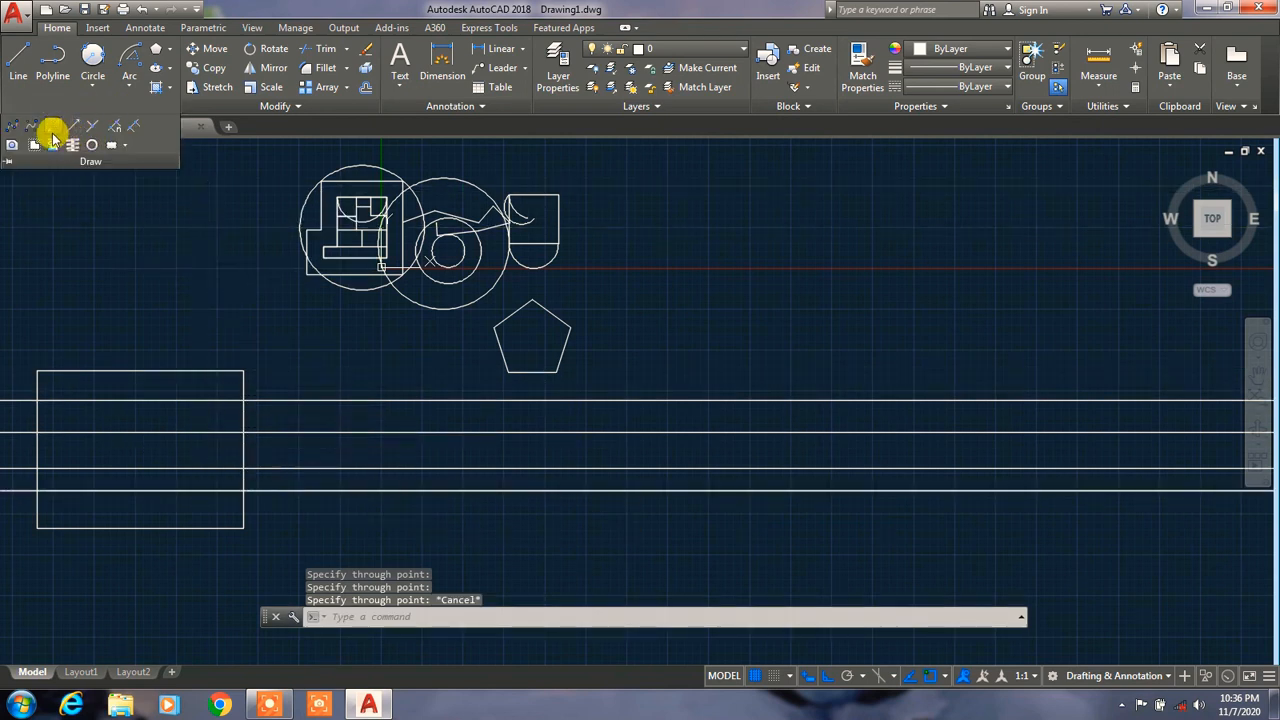
click(50, 128)
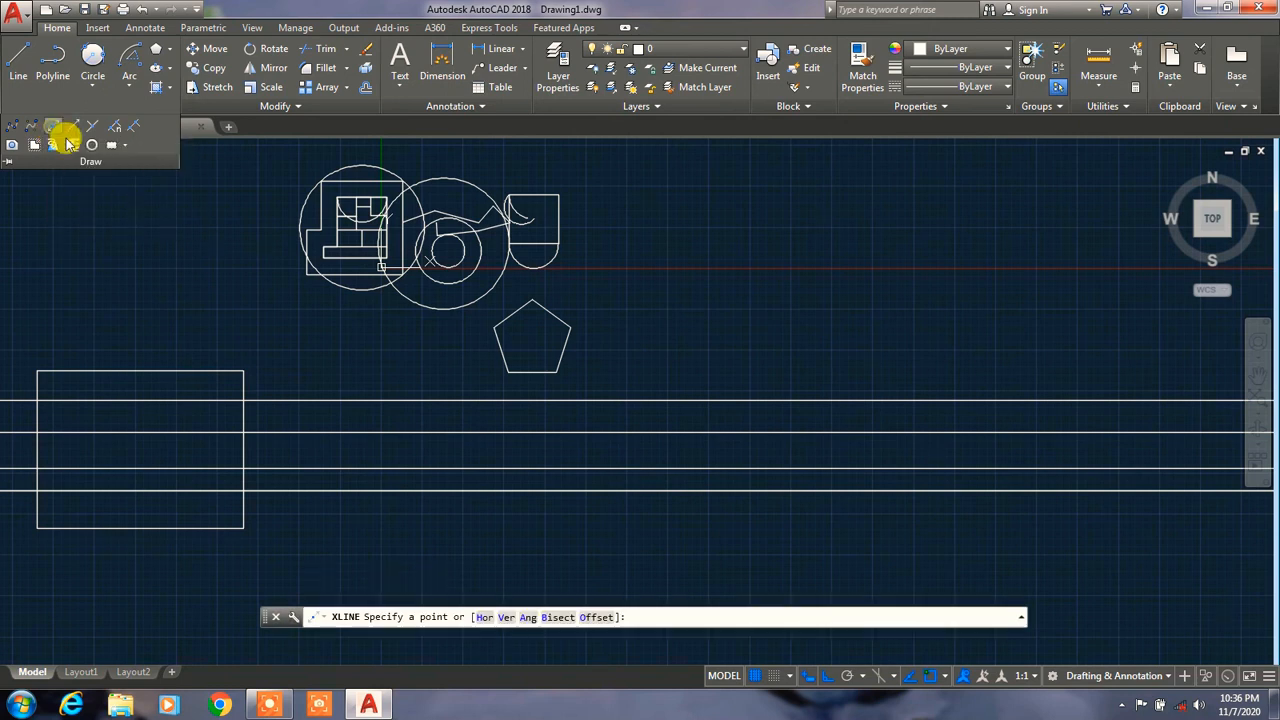
click(500, 618)
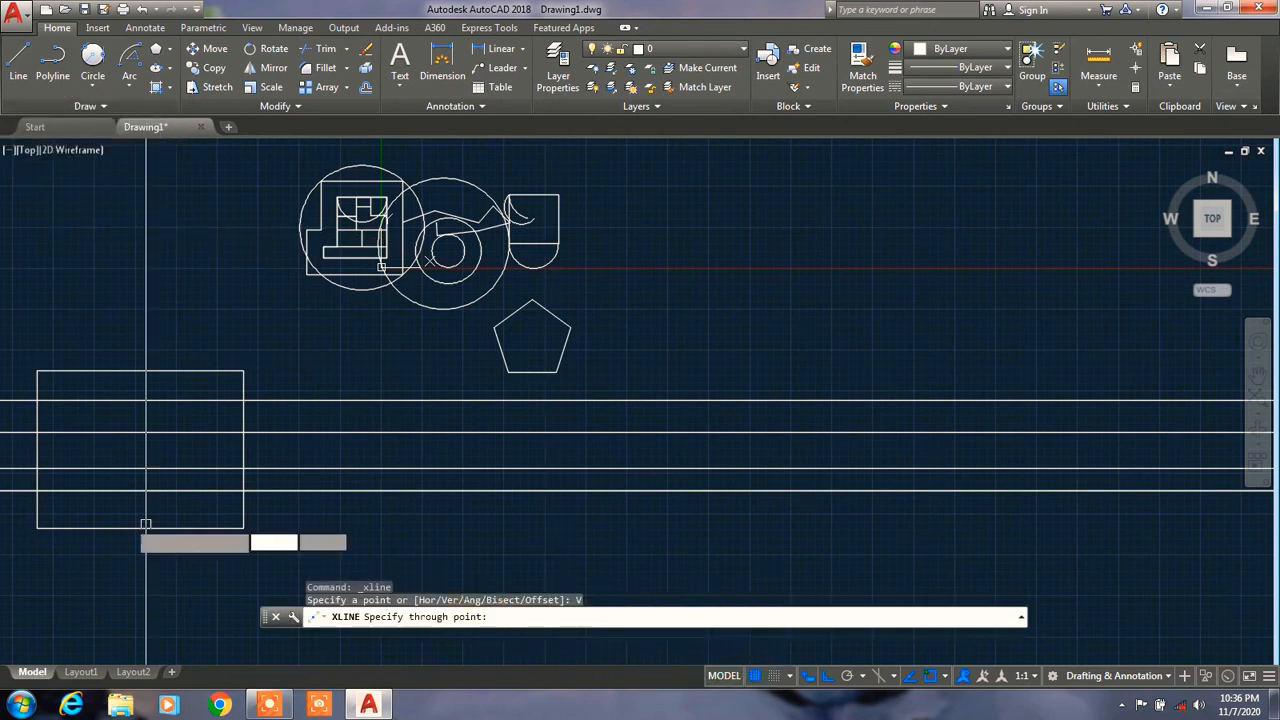
click(130, 497)
click(170, 502)
click(218, 506)
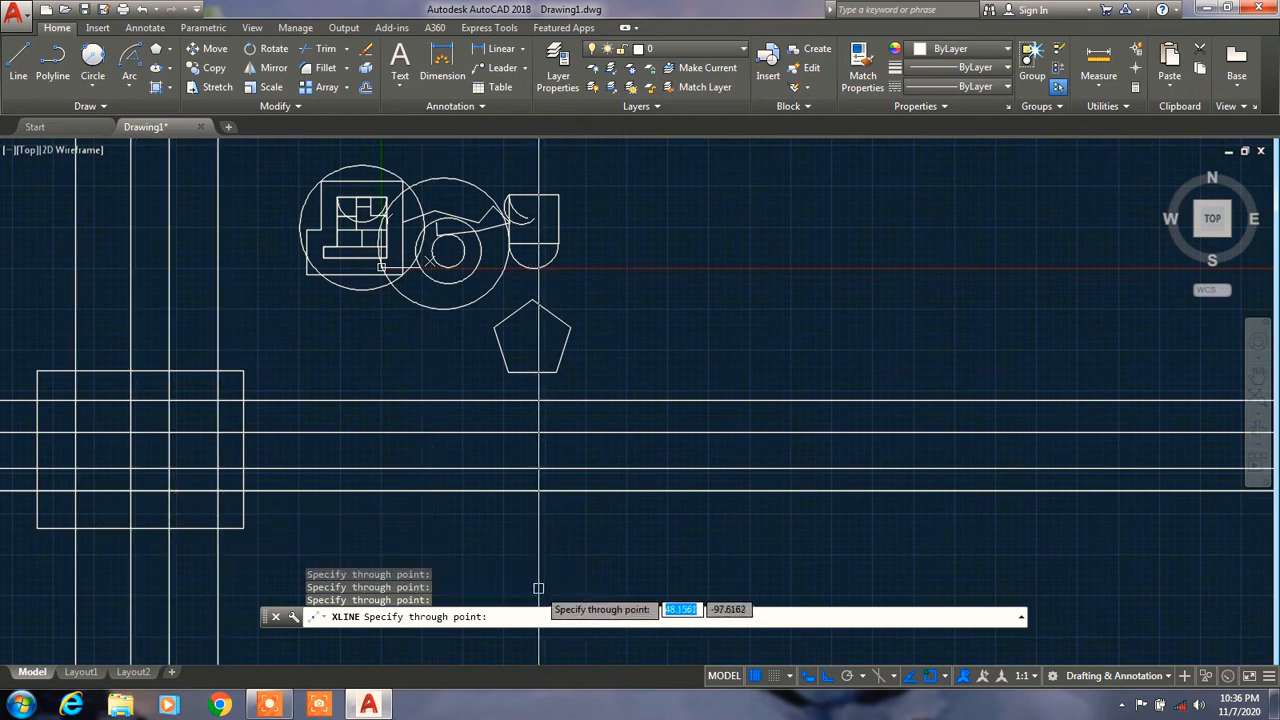
key(Escape)
Draw a ray starting in the empty area east of the pentagon and sloping down across the horizontal construction lines.
click(92, 108)
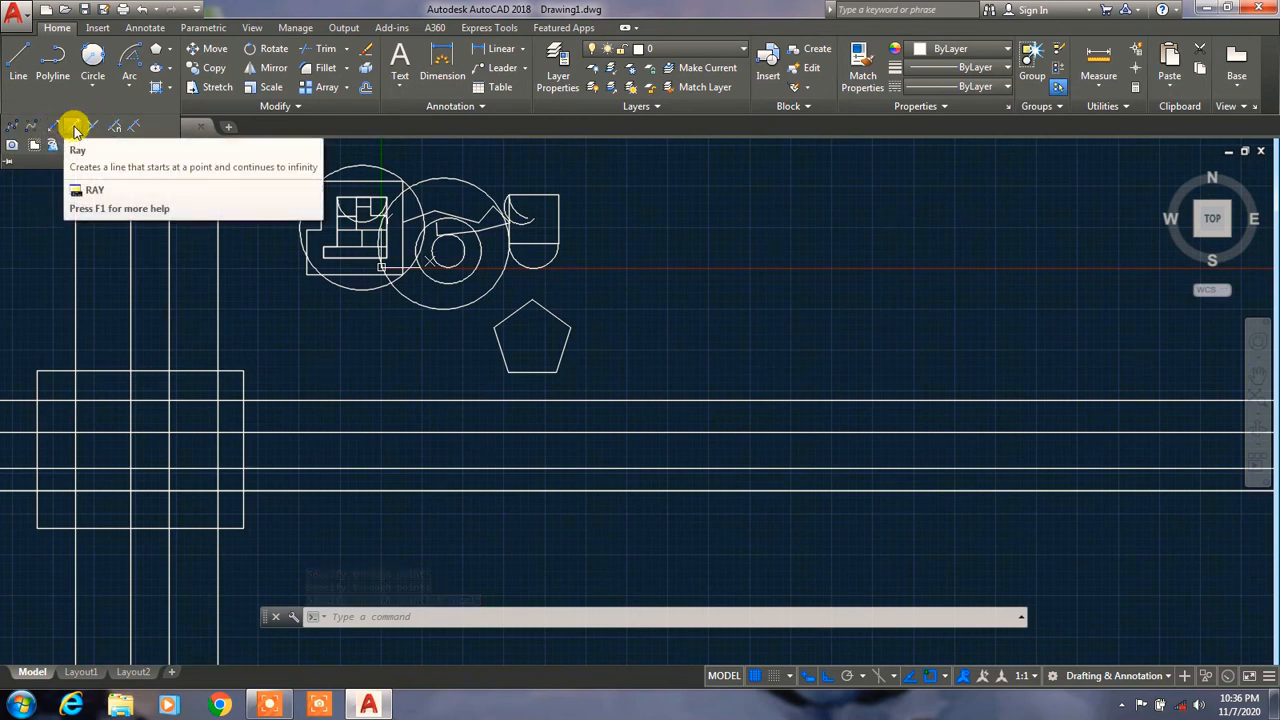
click(74, 128)
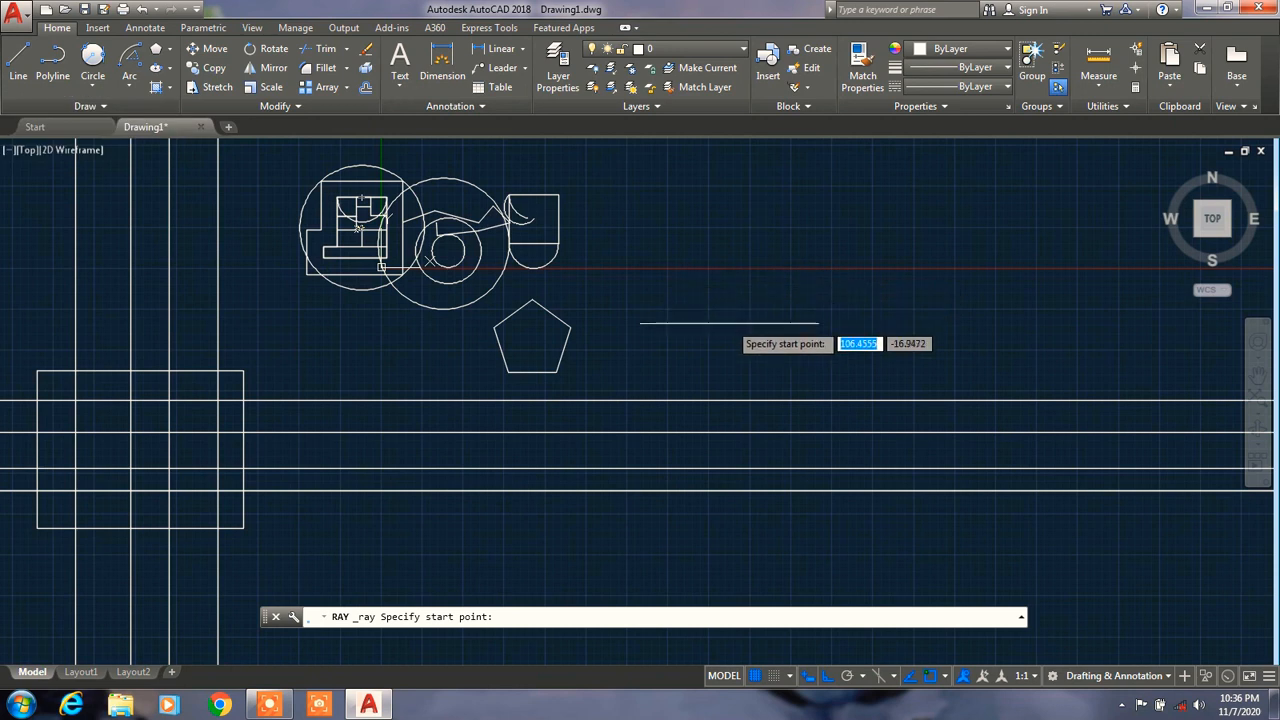
click(730, 323)
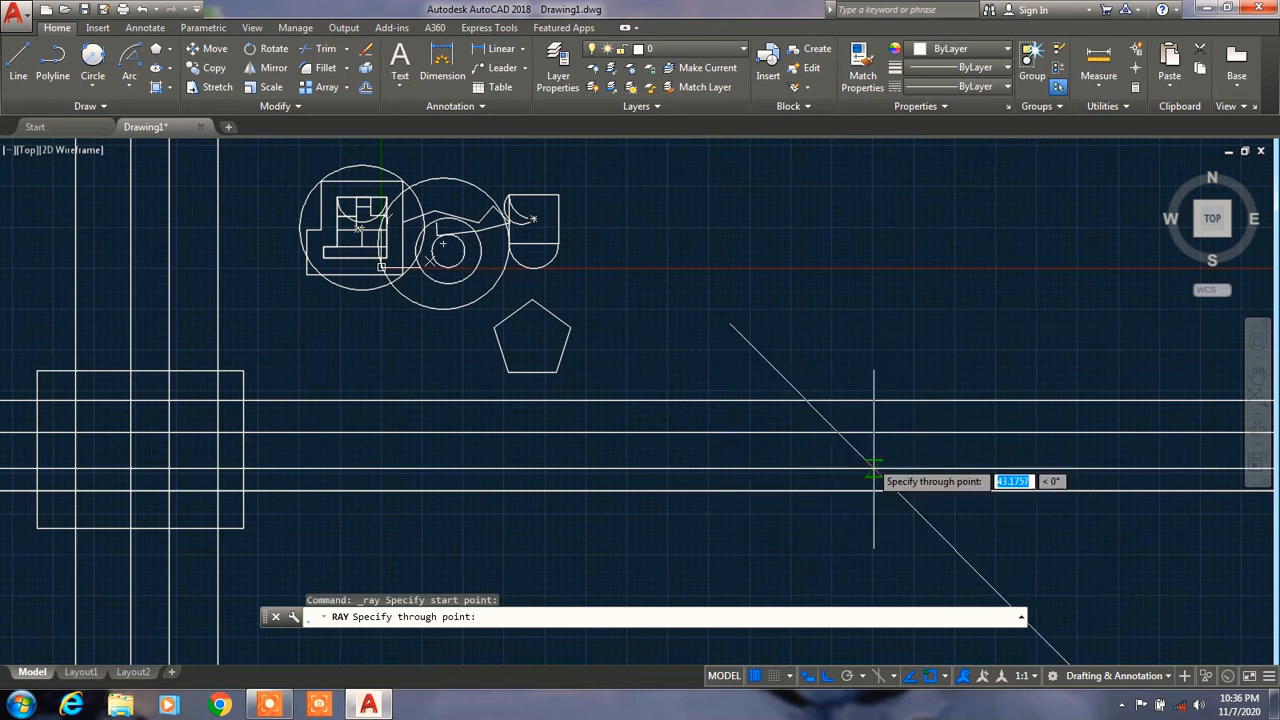
click(830, 489)
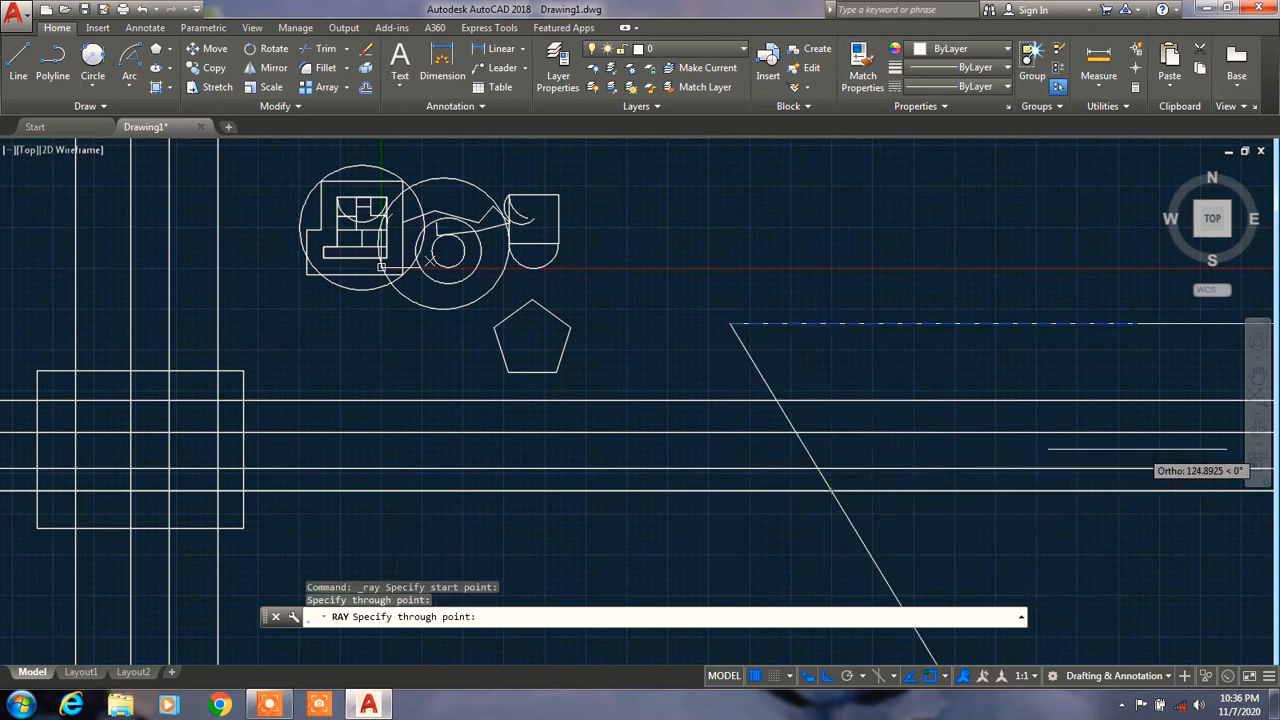
key(Escape)
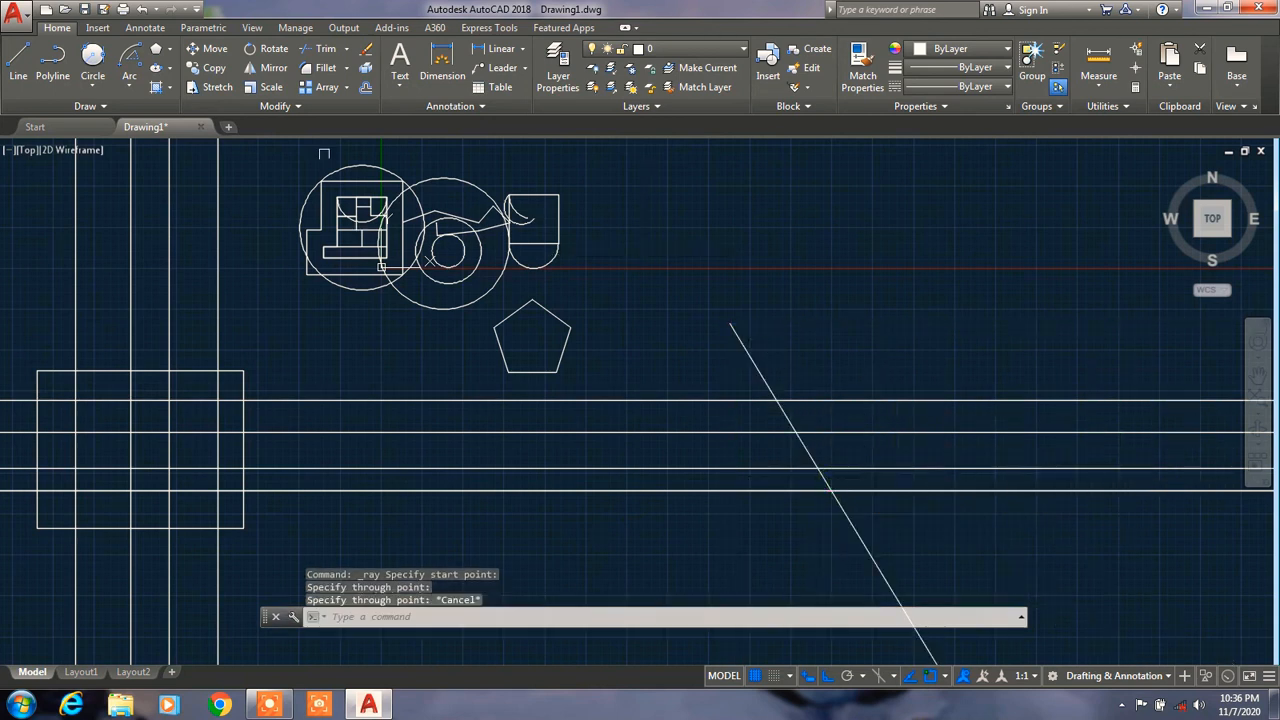
Place six scattered points in the empty area east of the existing shapes, above the horizontal construction lines.
click(112, 106)
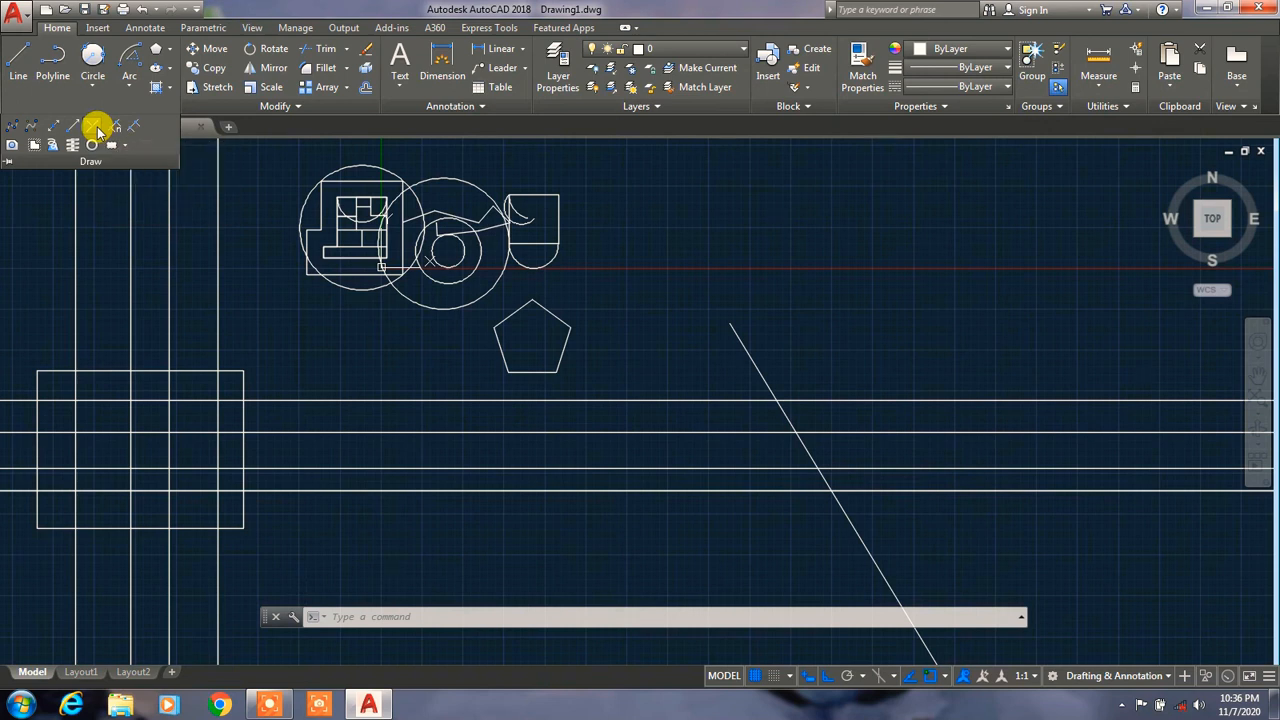
click(98, 130)
click(680, 260)
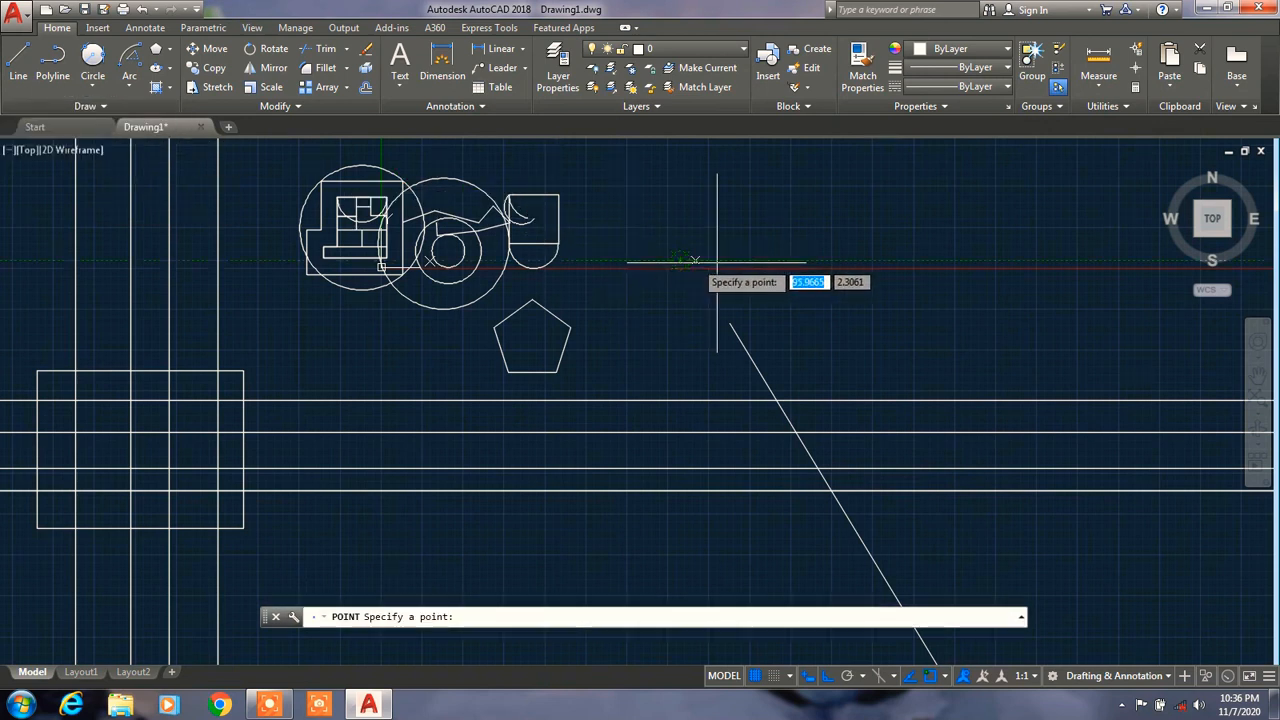
click(856, 297)
click(942, 208)
click(1028, 315)
click(884, 372)
click(815, 216)
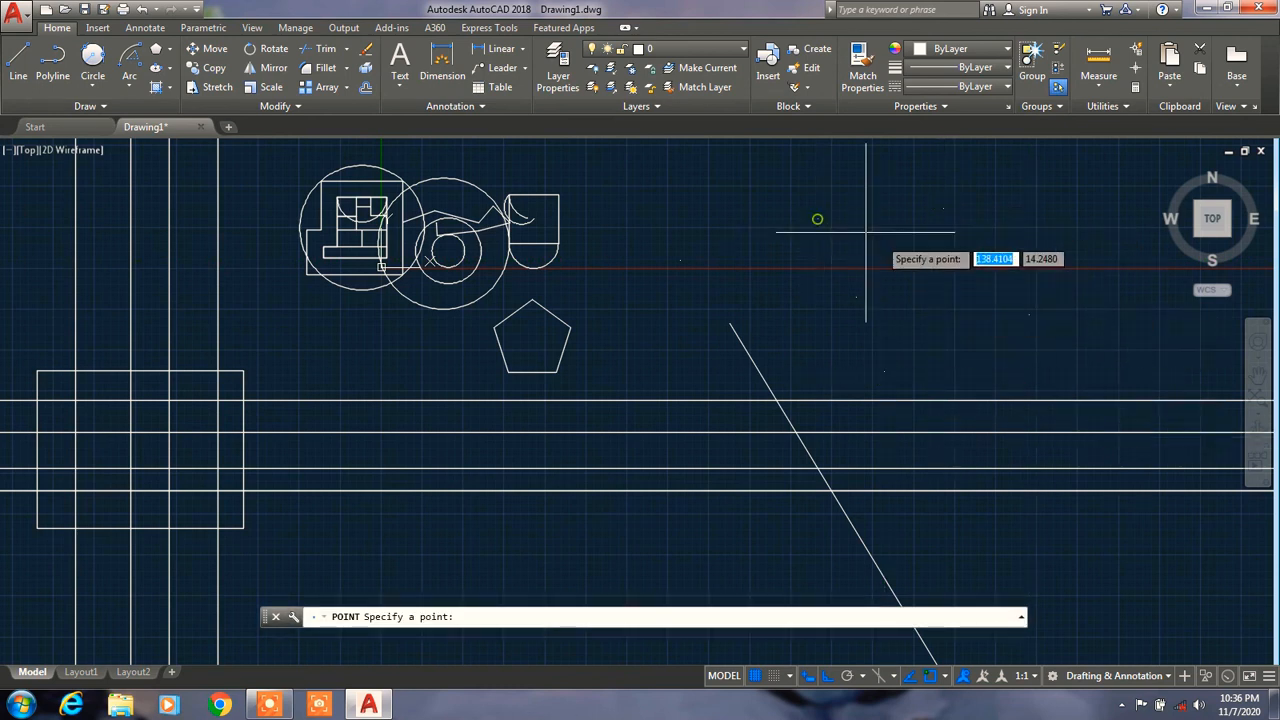
key(Escape)
Draw connected lines through the three upper points, ending with a vertical segment straight down from the third point.
click(18, 62)
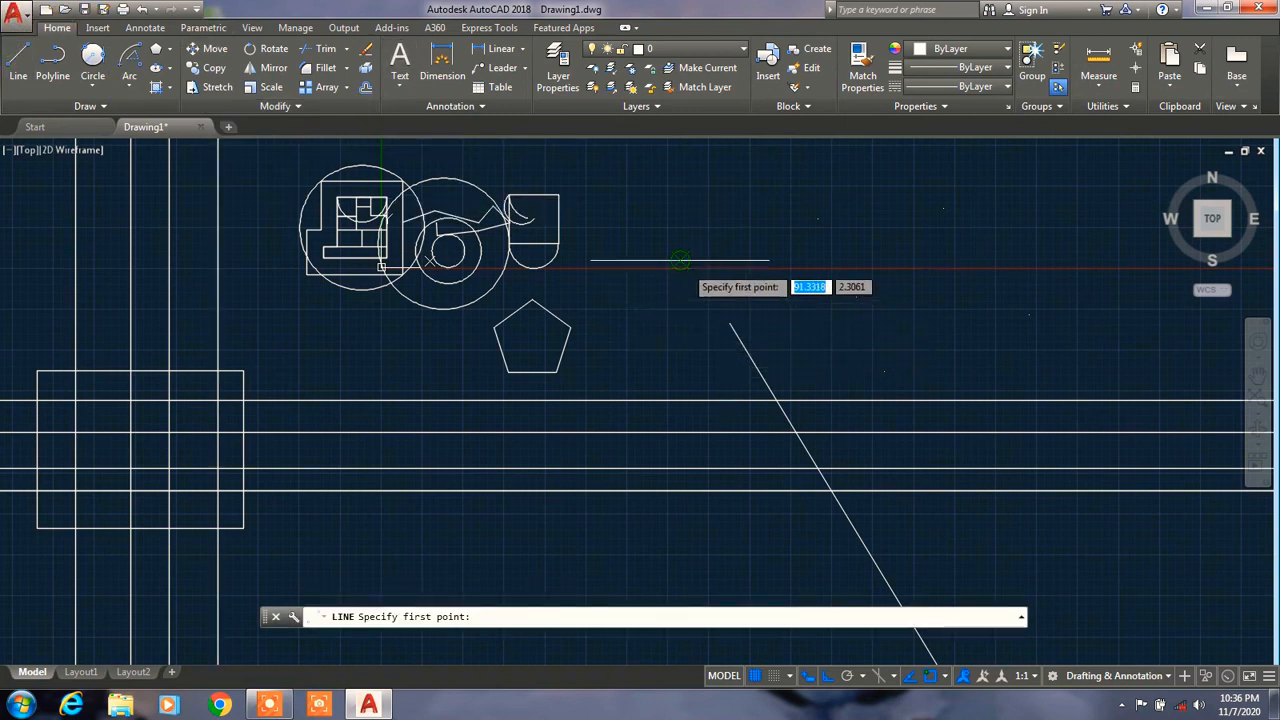
click(680, 260)
click(818, 218)
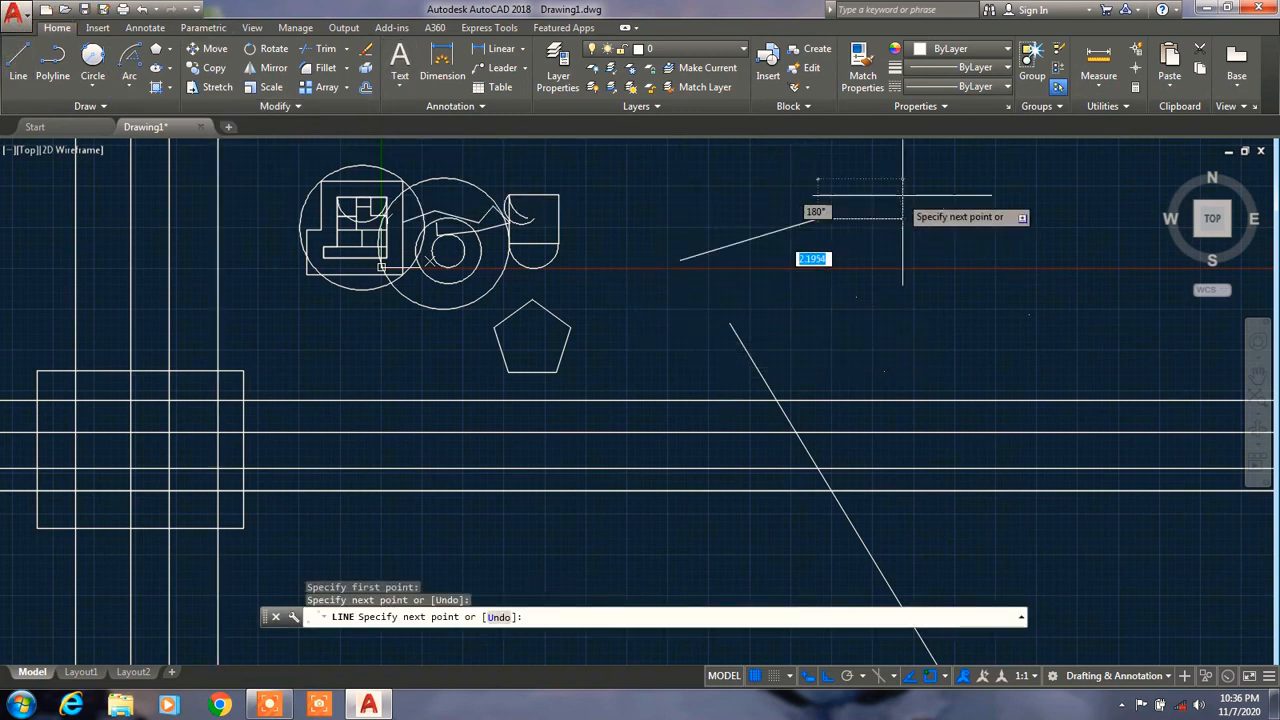
click(943, 209)
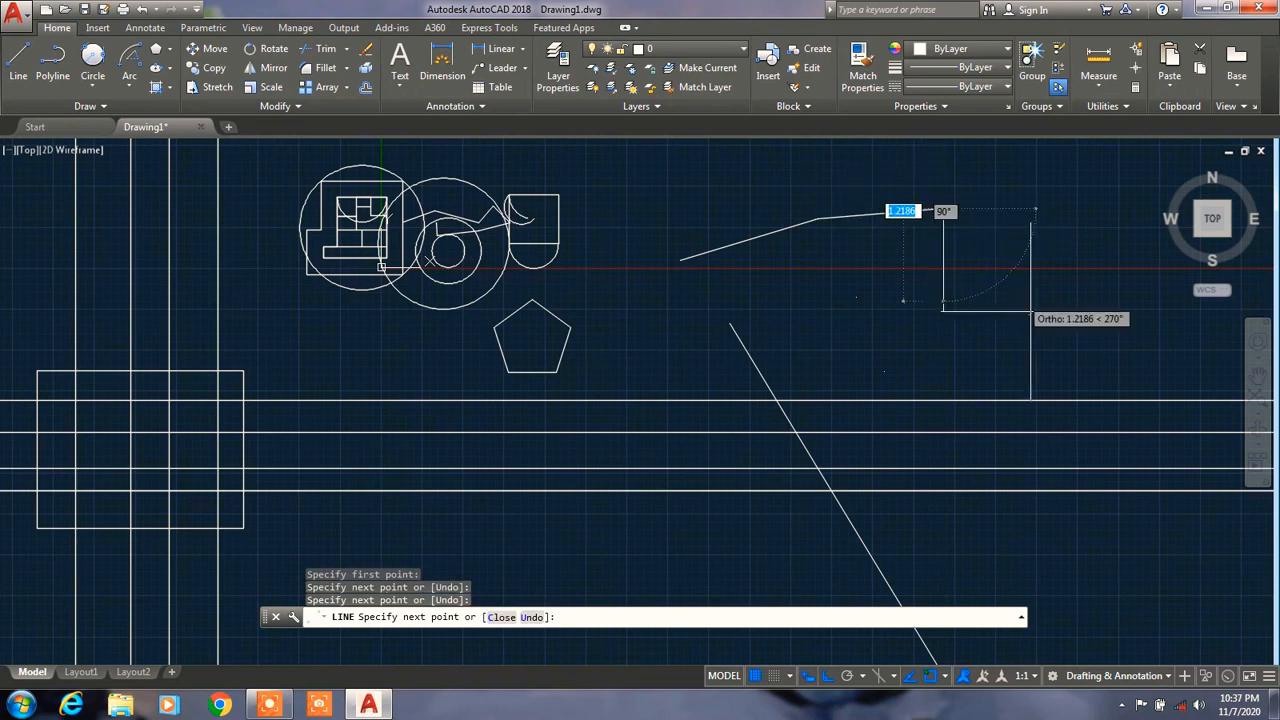
click(943, 325)
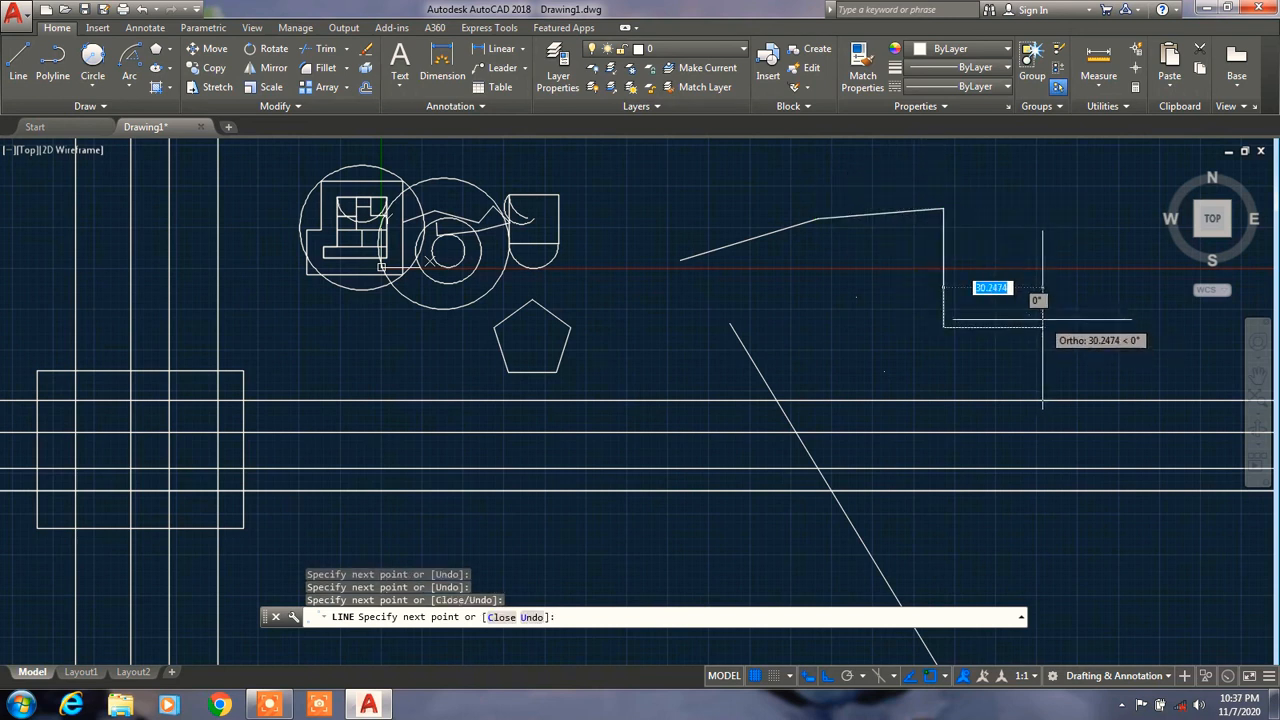
key(Escape)
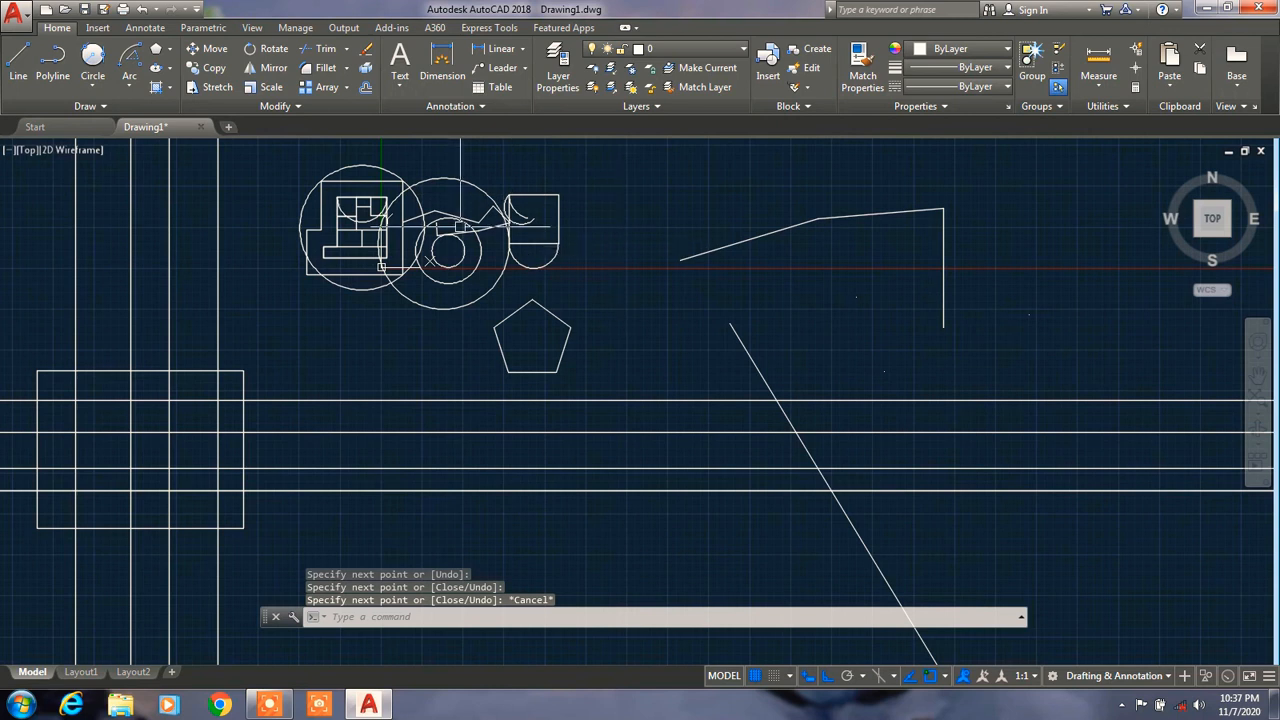
Try to divide the uppermost horizontal construction line with the Divide command.
click(115, 110)
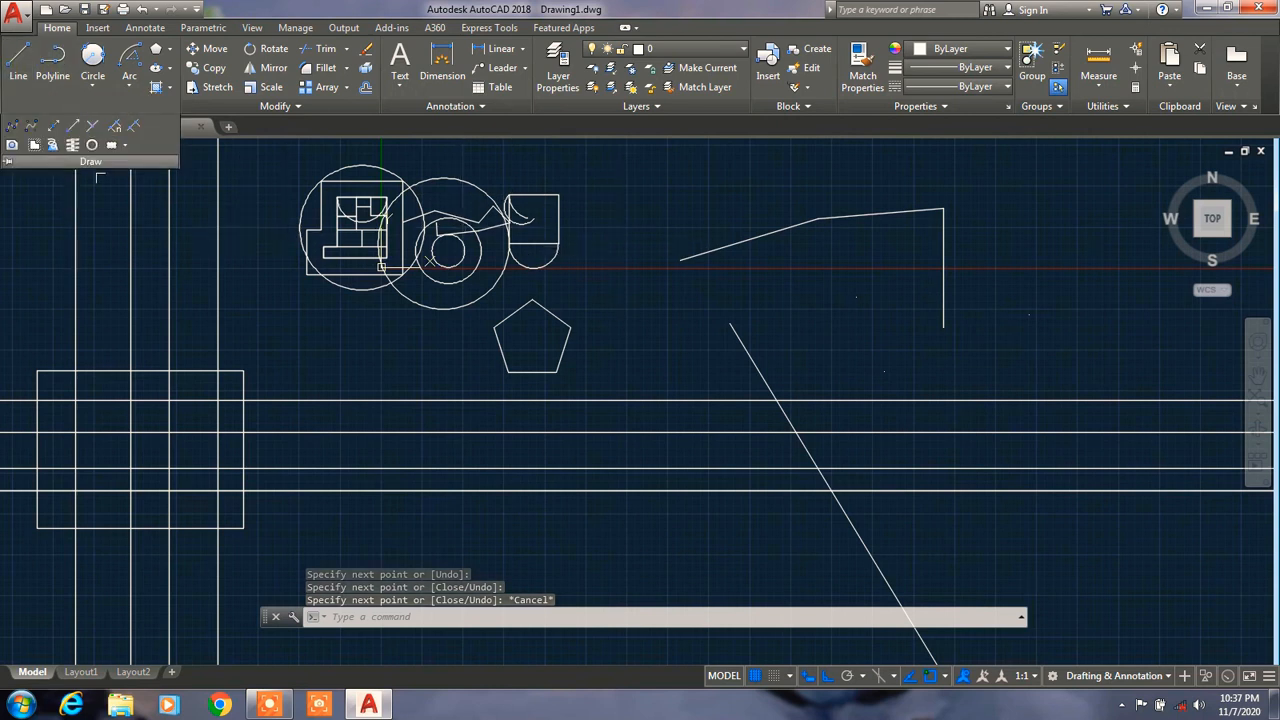
click(116, 127)
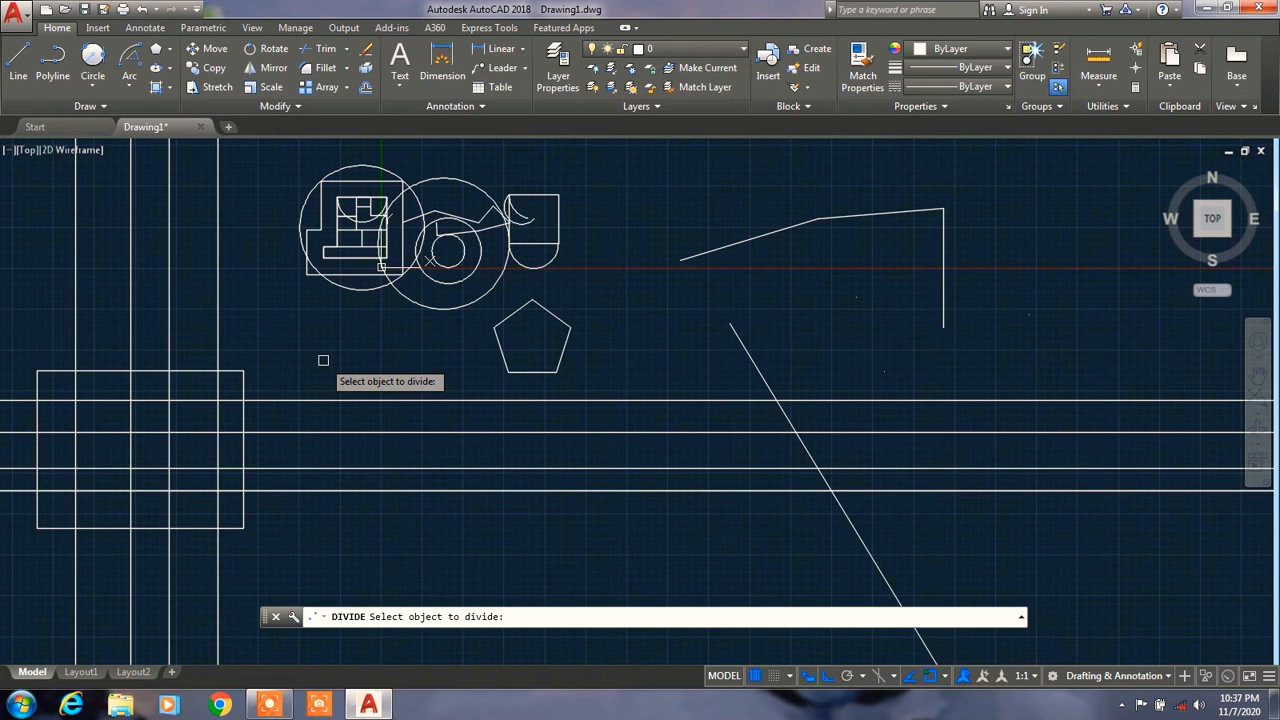
click(565, 399)
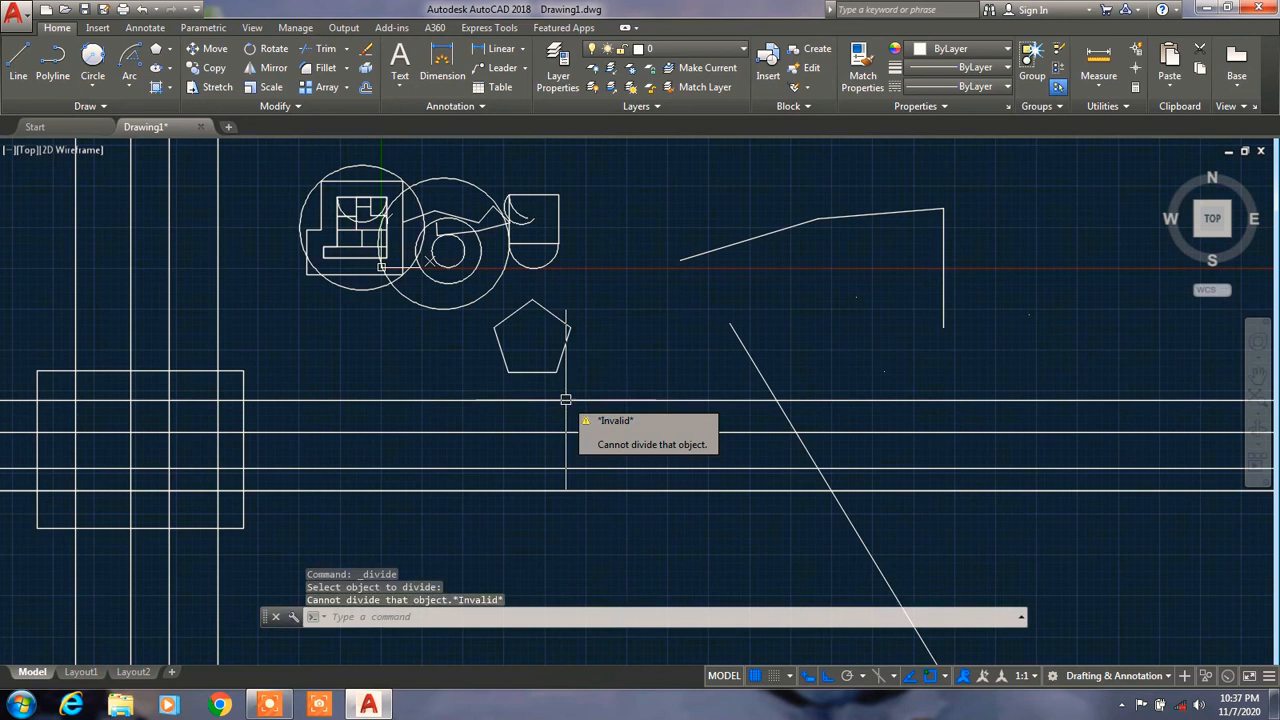
Draw a horizontal line passing through the ray's start point and delete the ray.
click(20, 66)
click(731, 324)
click(860, 324)
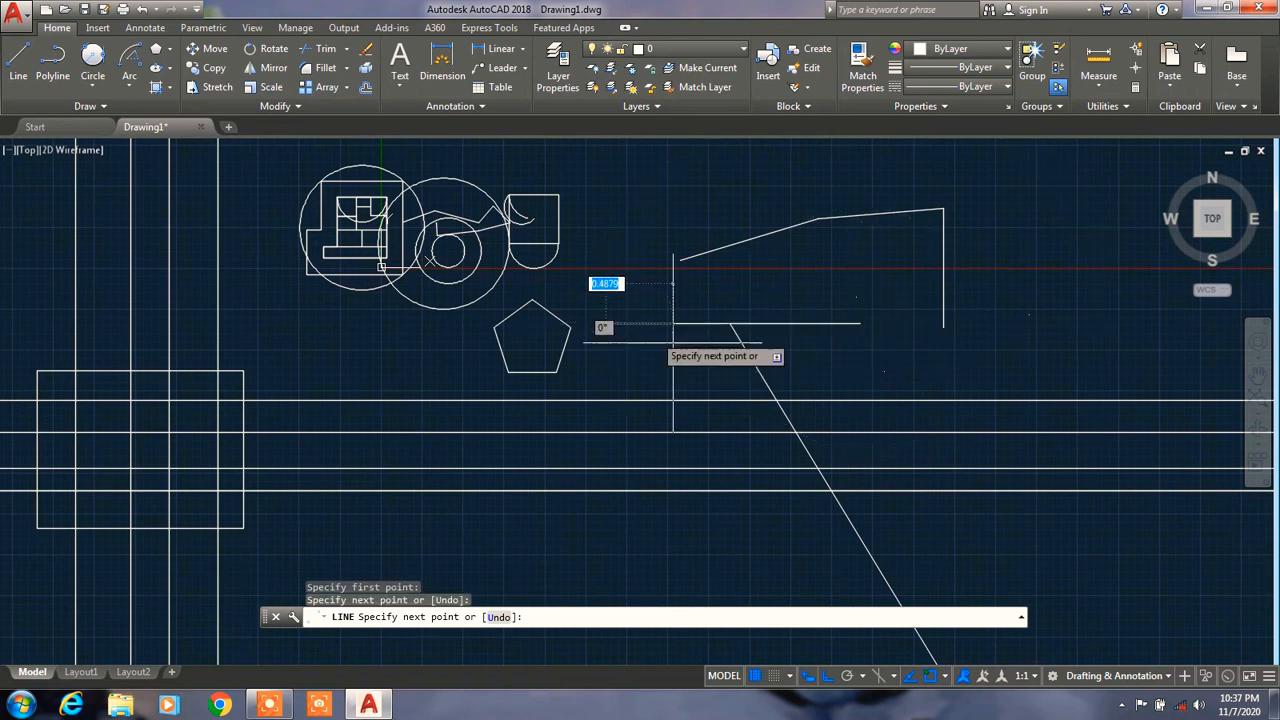
click(605, 323)
key(Escape)
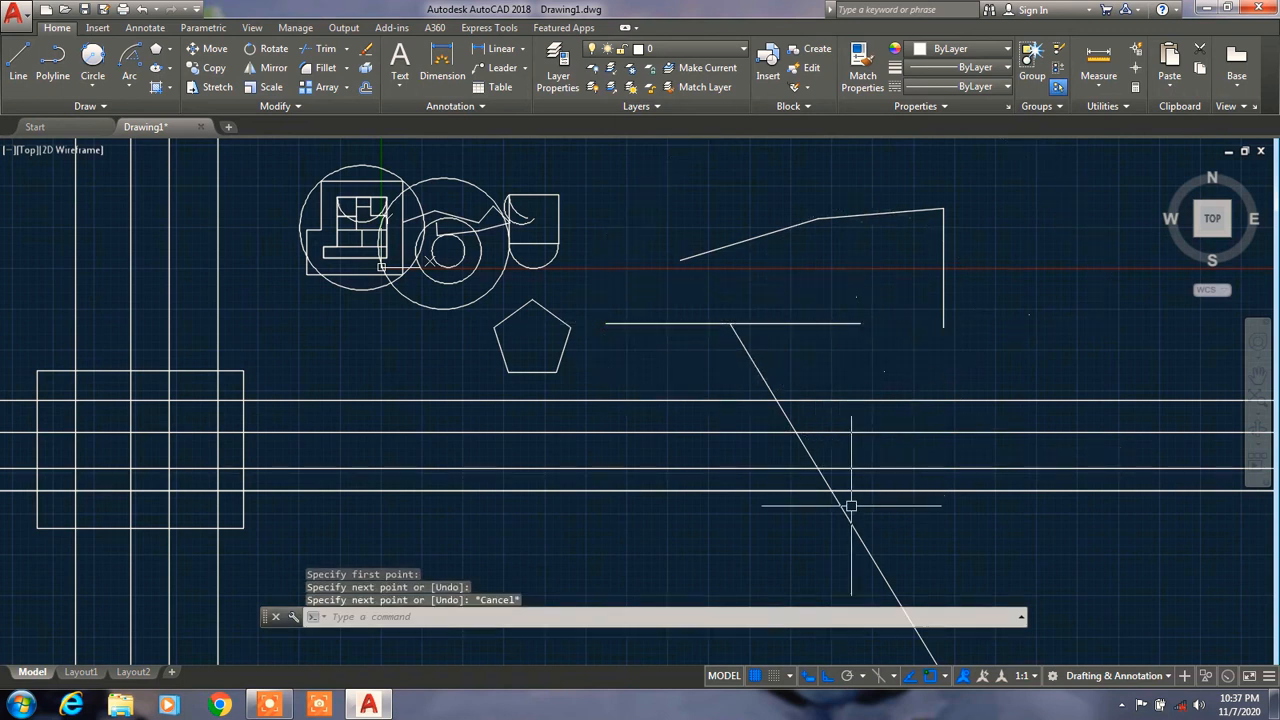
click(847, 513)
key(Delete)
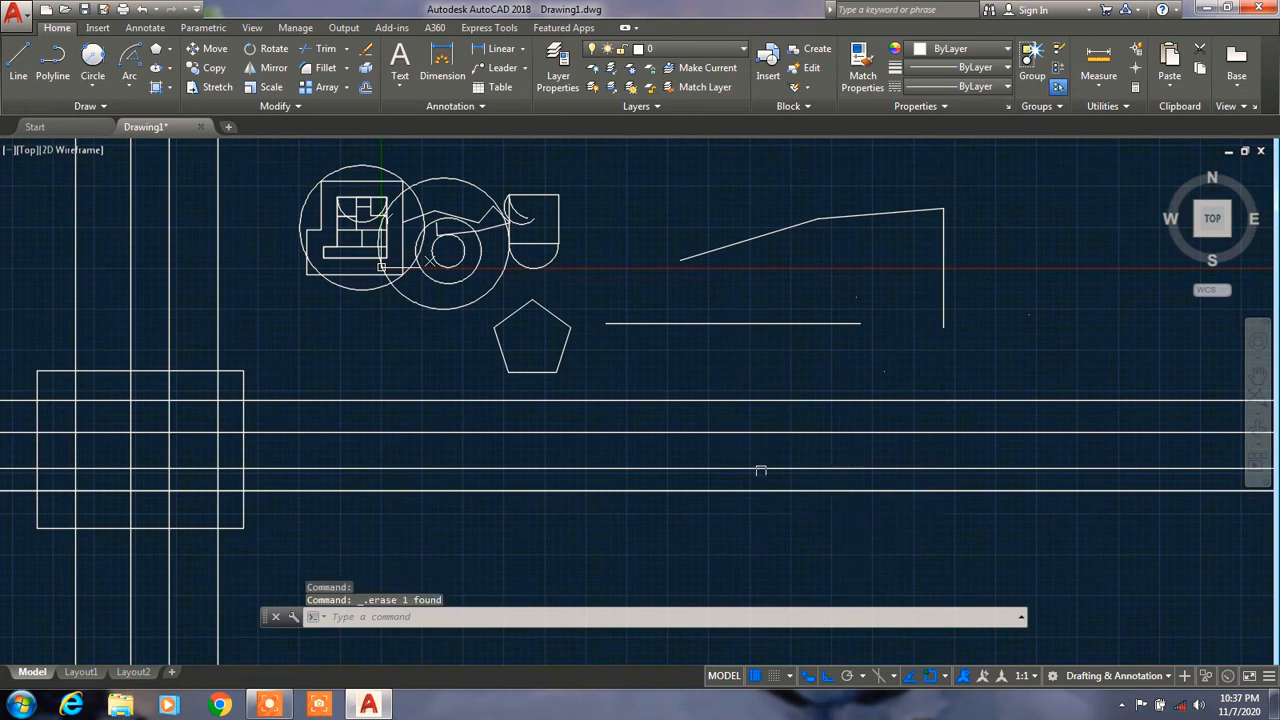
Divide the separate horizontal line beside the pentagon into 7 equal segments and inspect it up close.
click(86, 106)
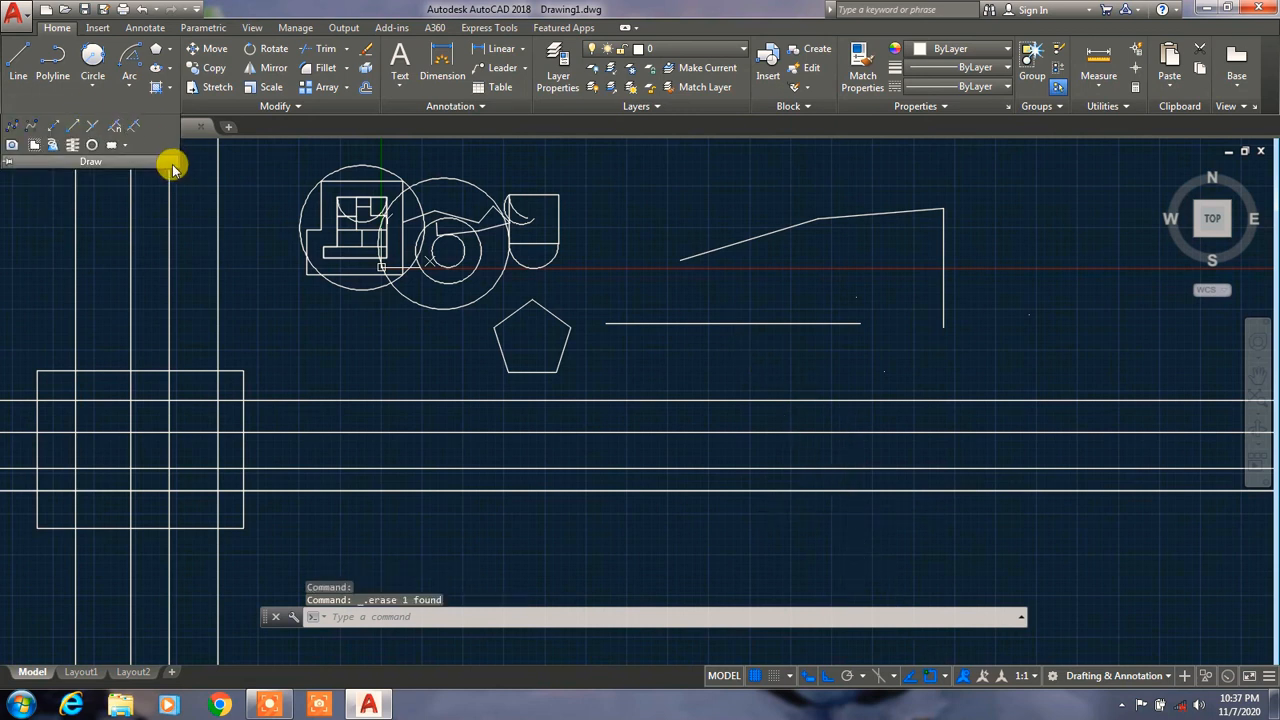
click(112, 129)
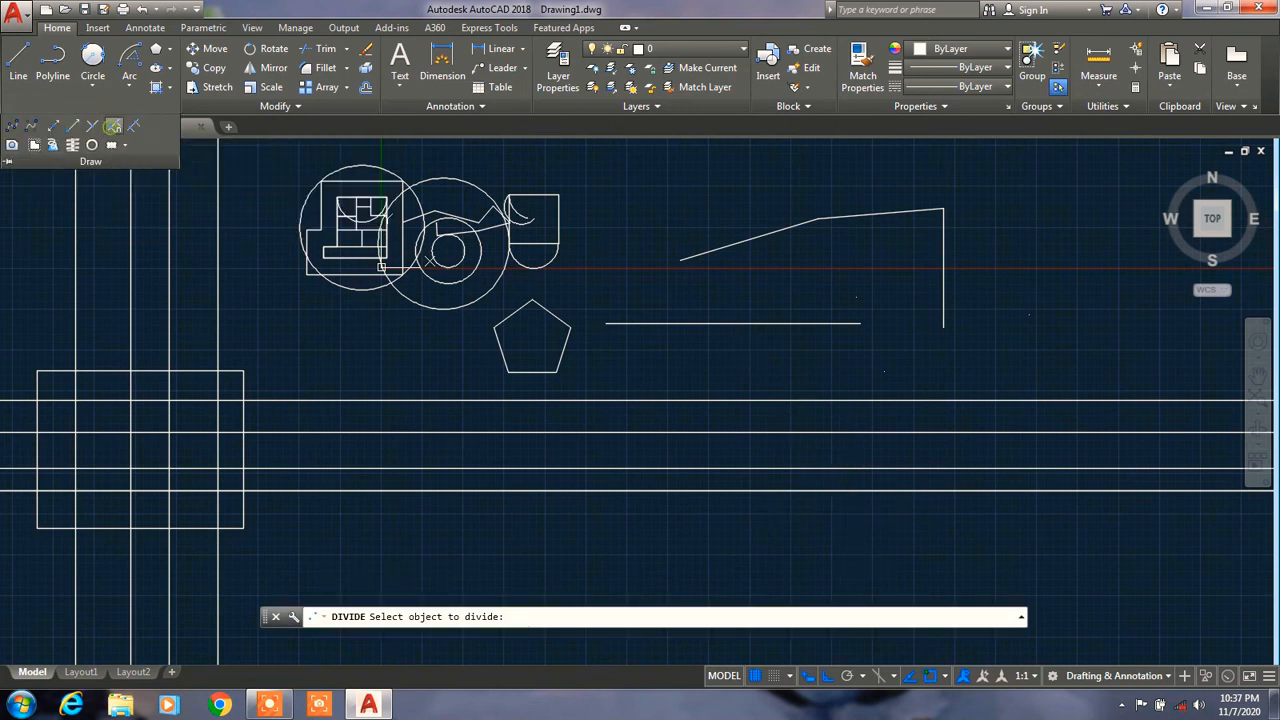
click(774, 323)
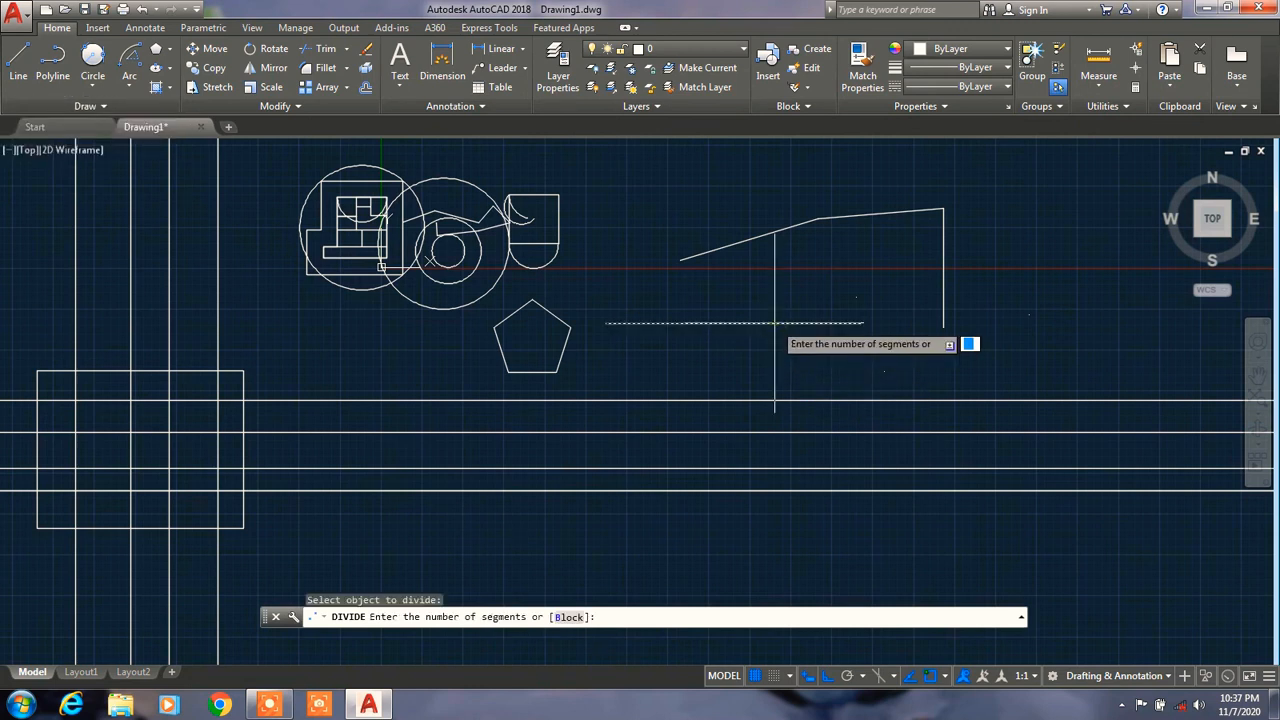
key(Return)
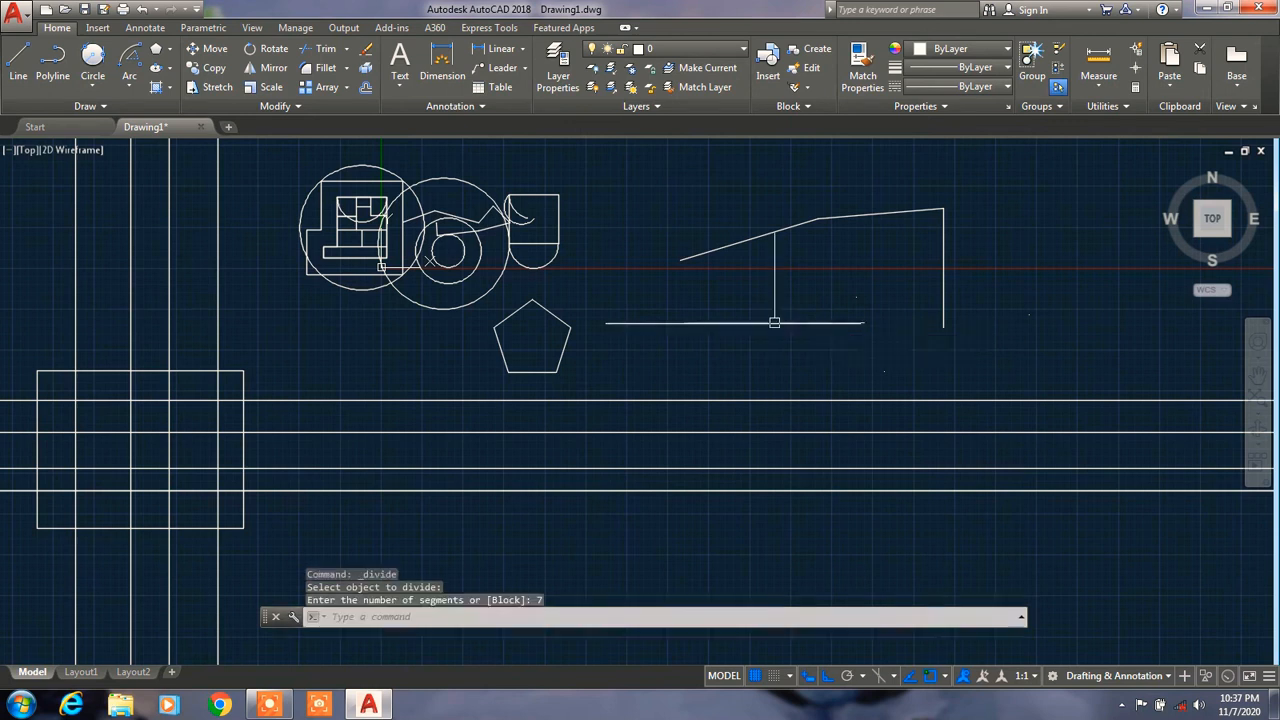
scroll(774, 323, up, 6)
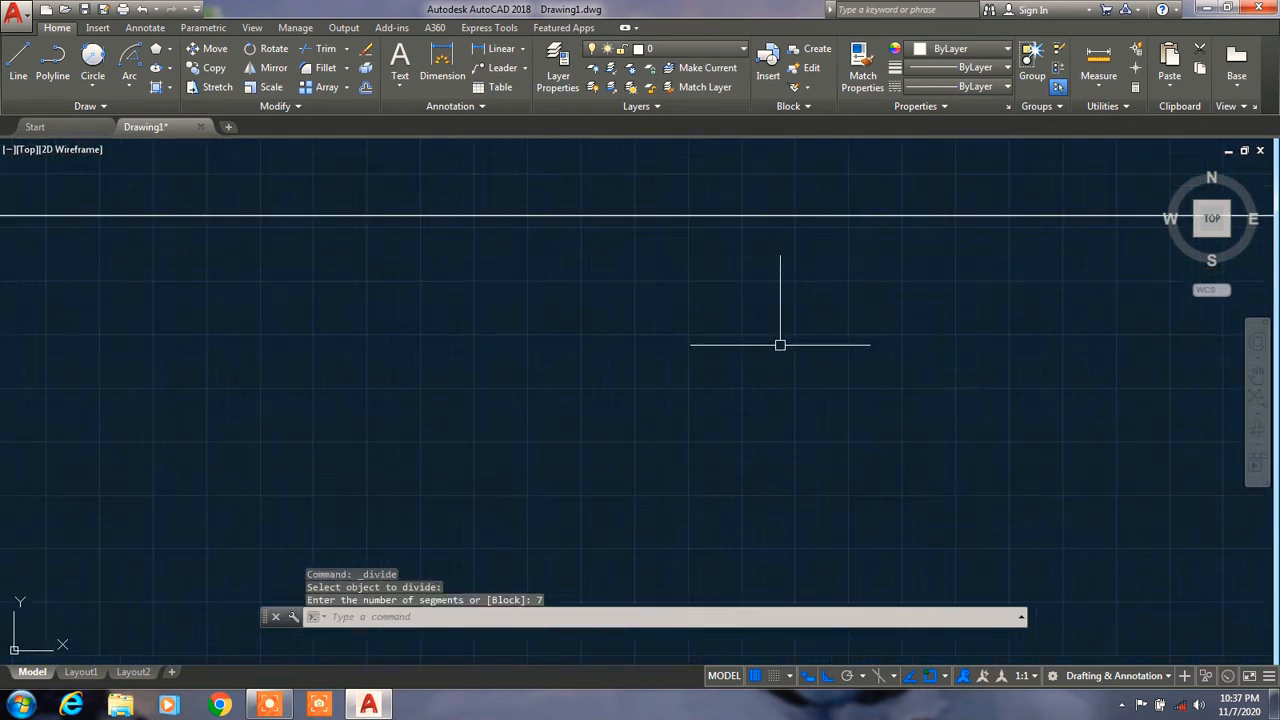
scroll(696, 302, up, 4)
scroll(445, 254, down, 4)
scroll(443, 254, down, 5)
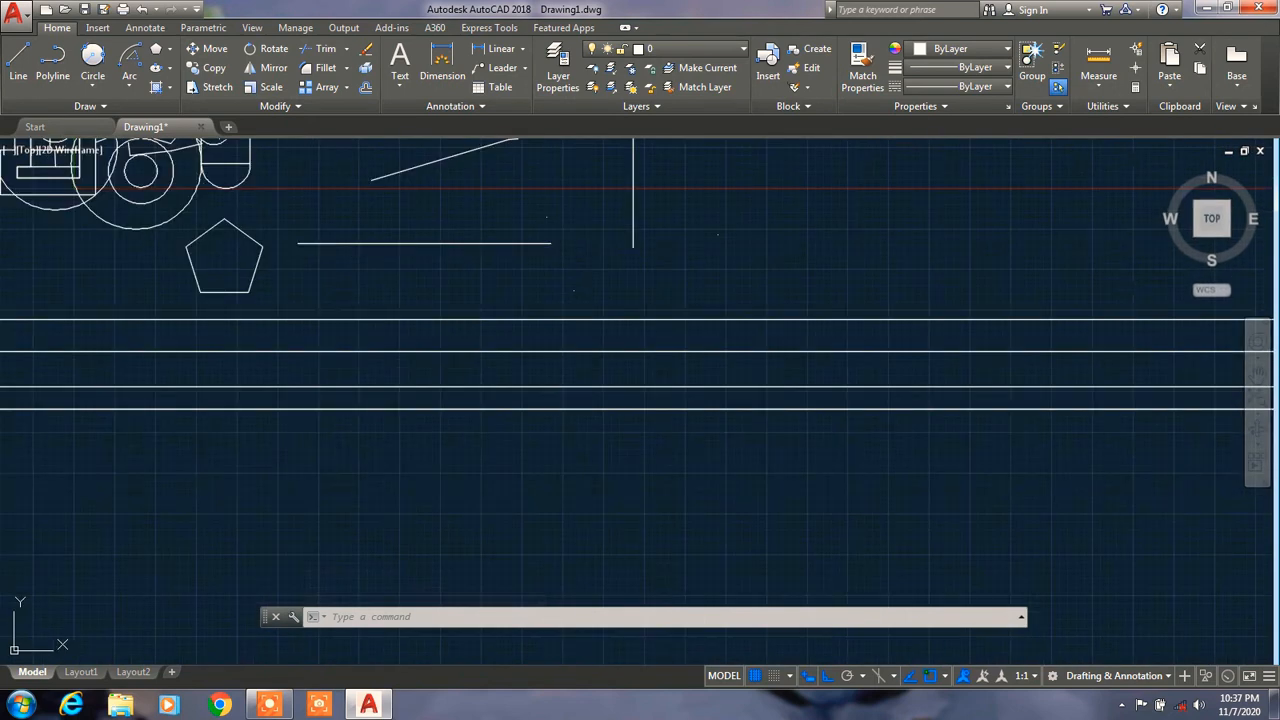
scroll(411, 254, up, 2)
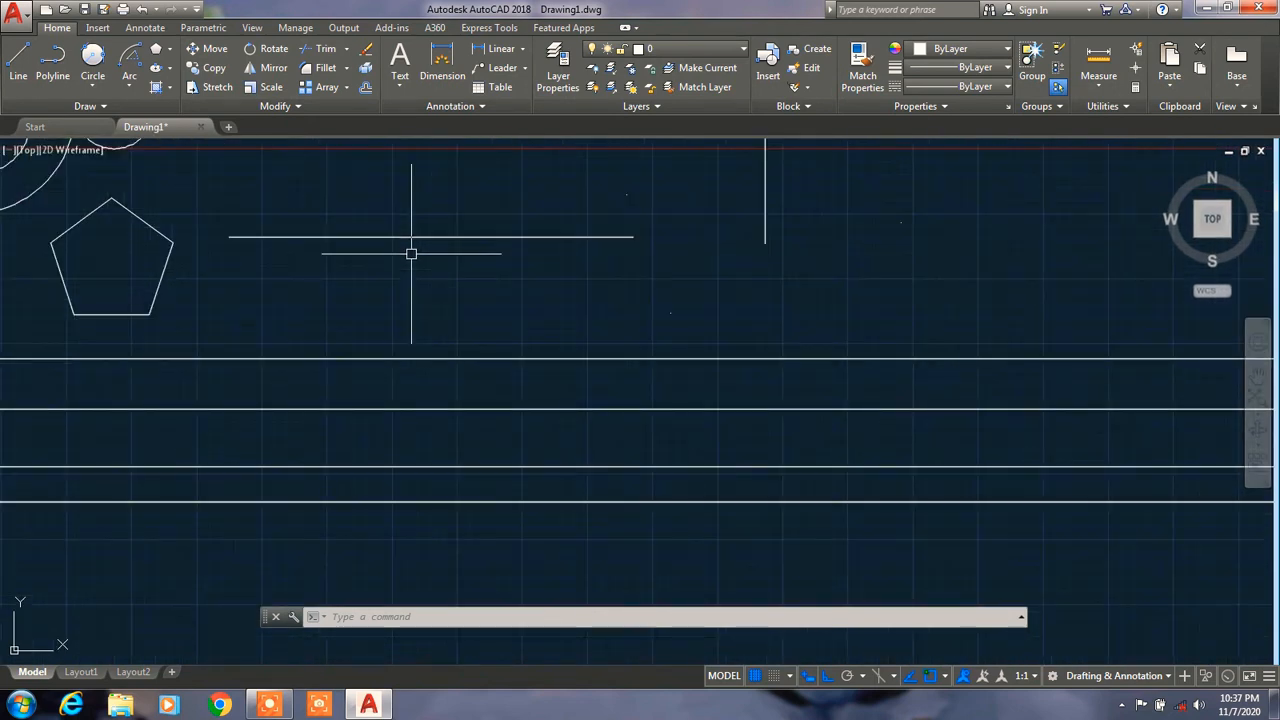
Hatch the inside of the pentagon with the ANSI32 pattern.
click(89, 106)
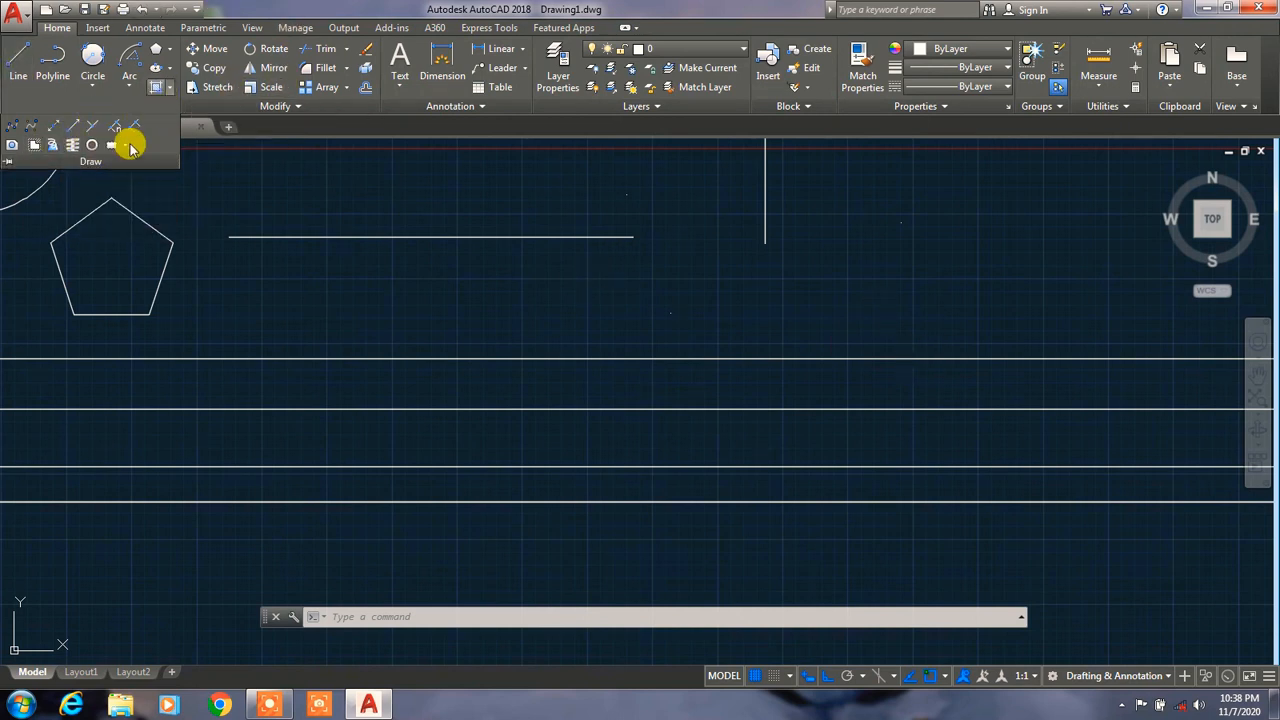
click(168, 83)
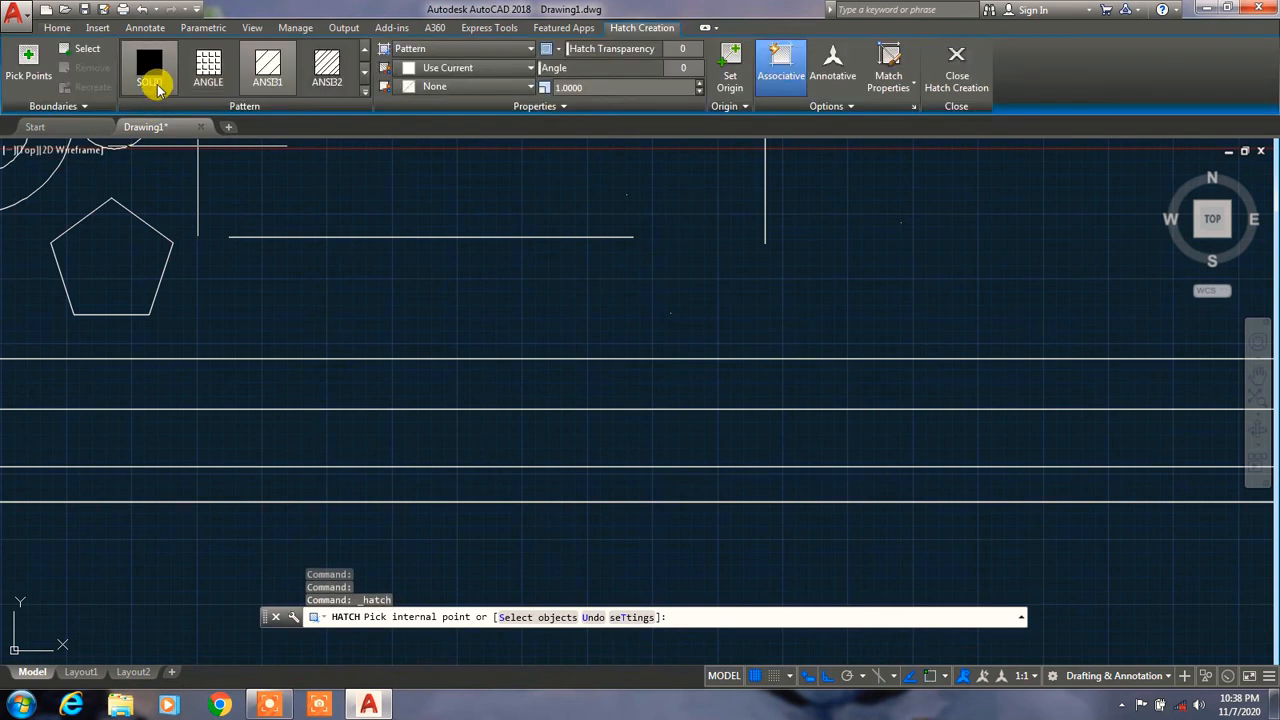
click(318, 72)
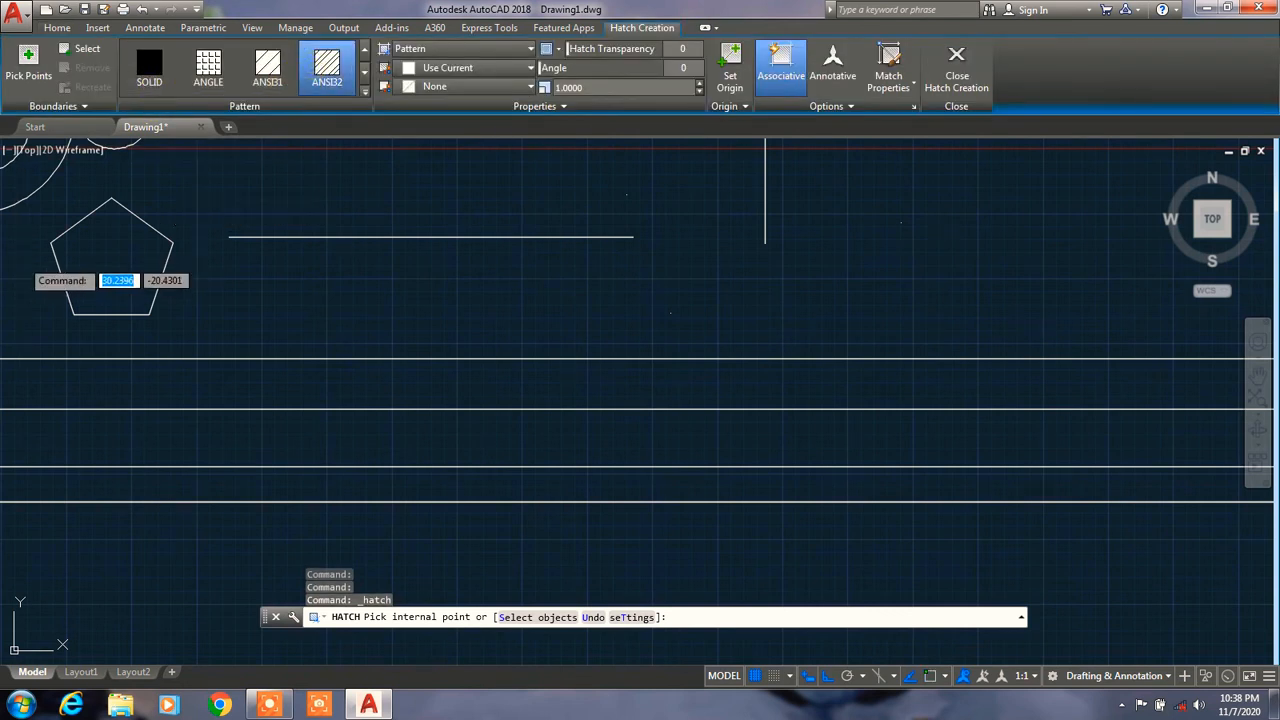
click(110, 262)
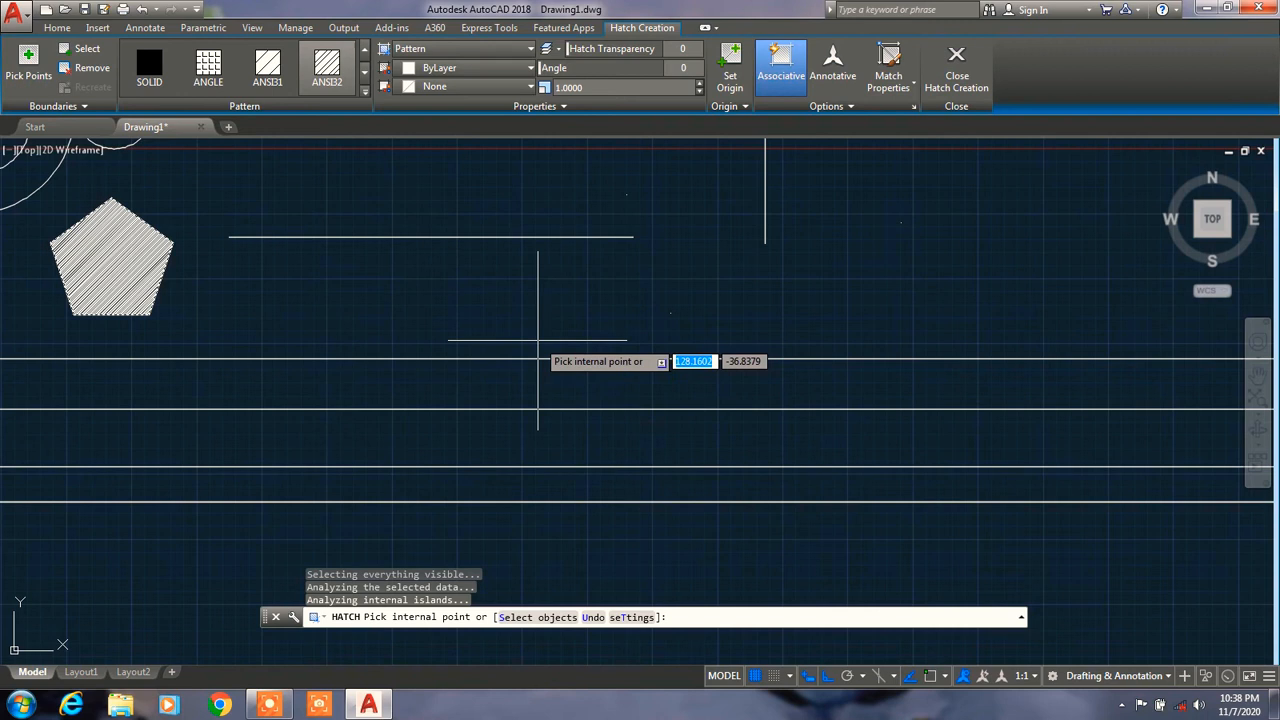
key(Escape)
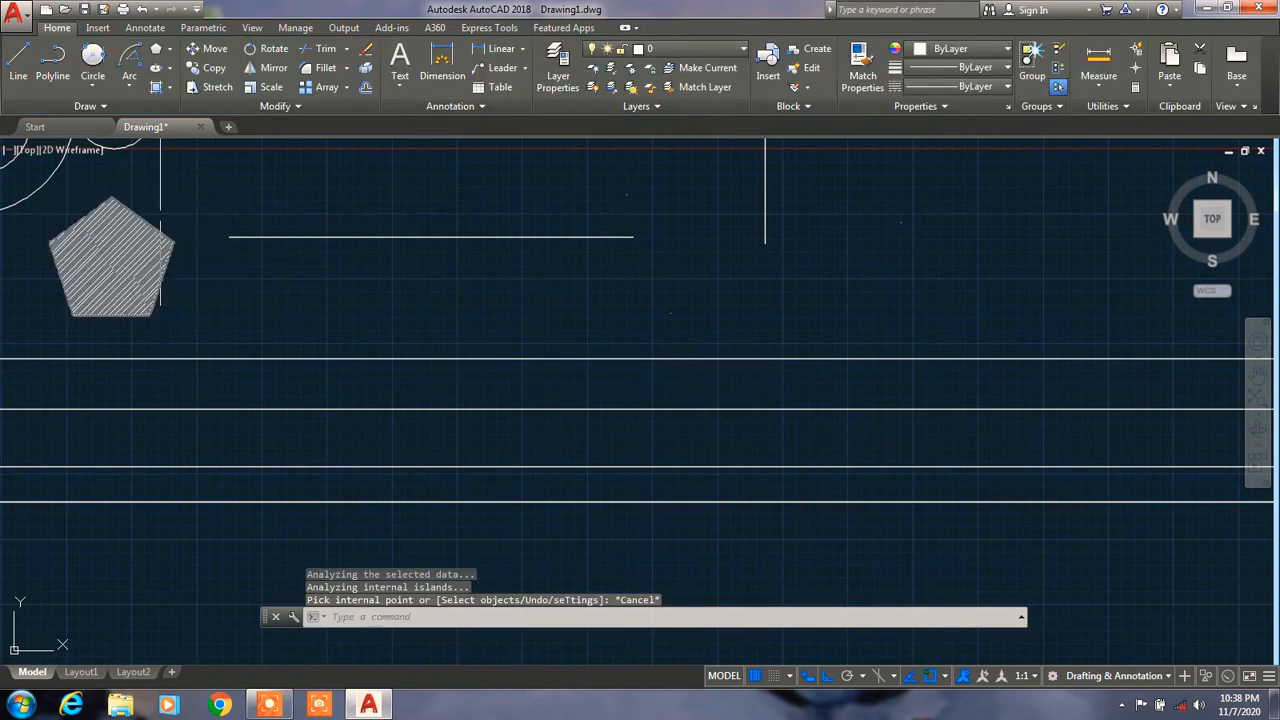
Mask a small irregular quadrilateral area in the middle of the hatched pentagon with a Wipeout.
click(88, 106)
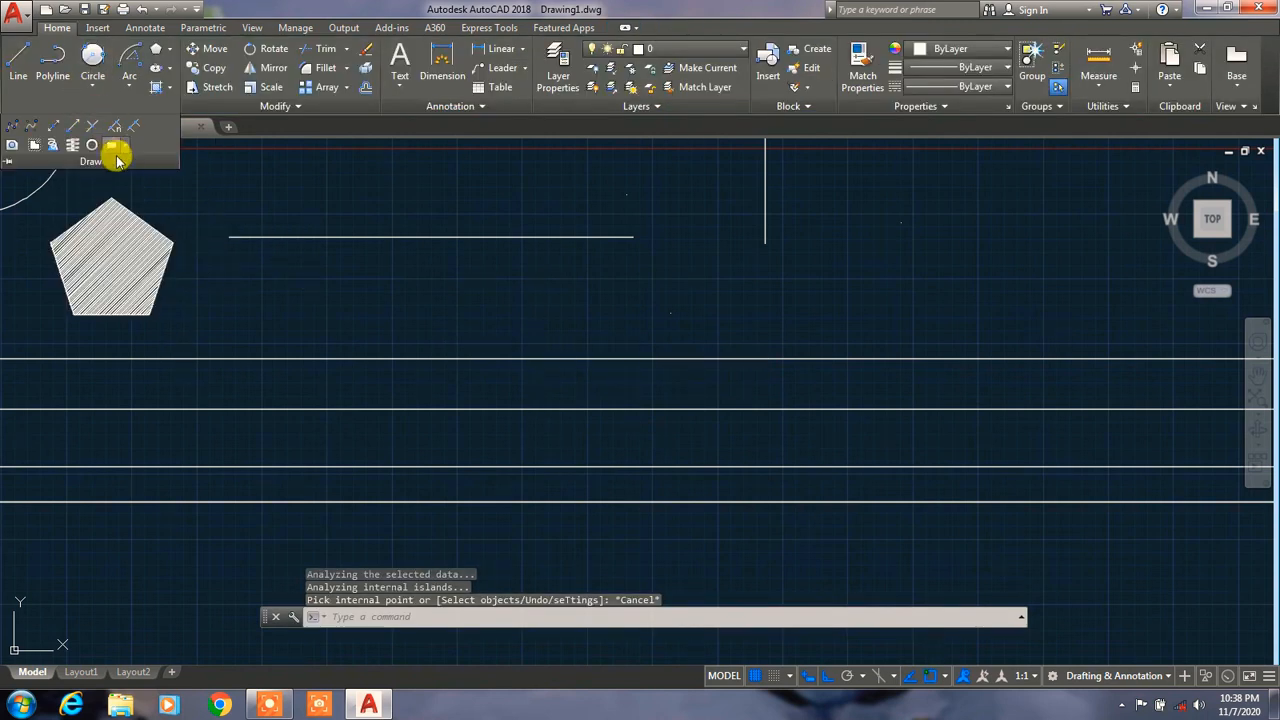
click(34, 147)
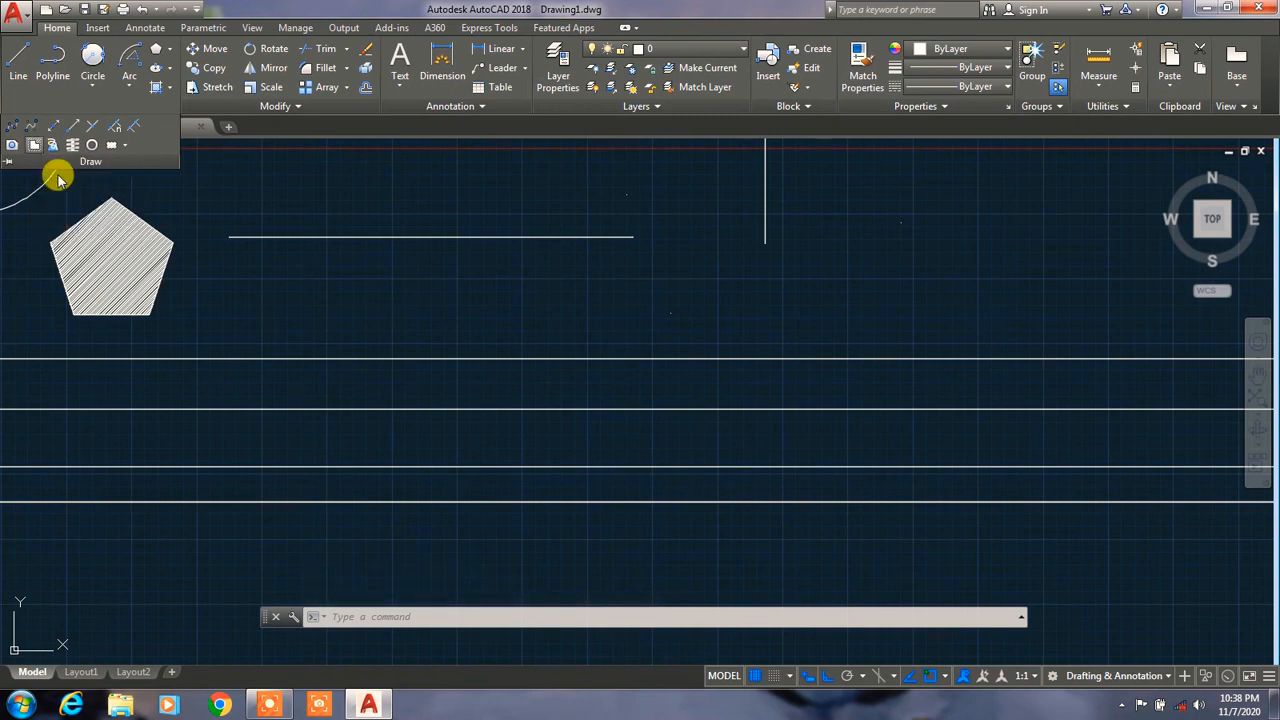
click(92, 245)
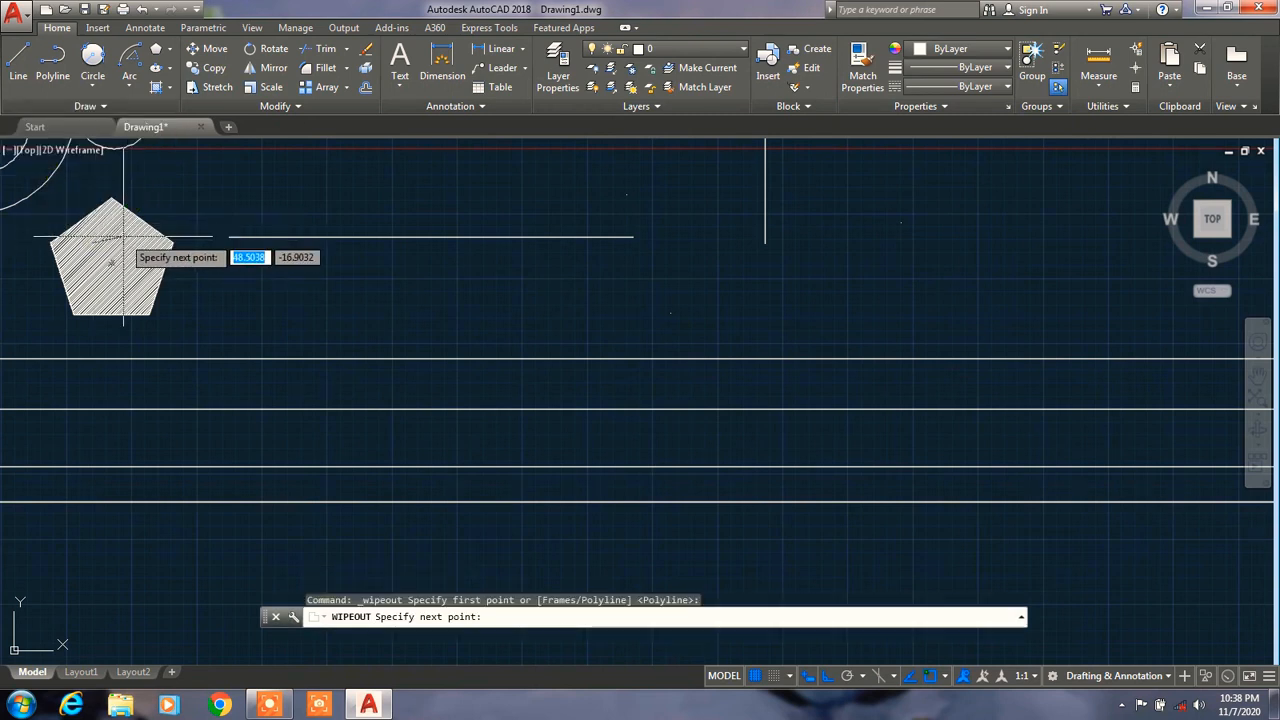
click(124, 238)
click(91, 265)
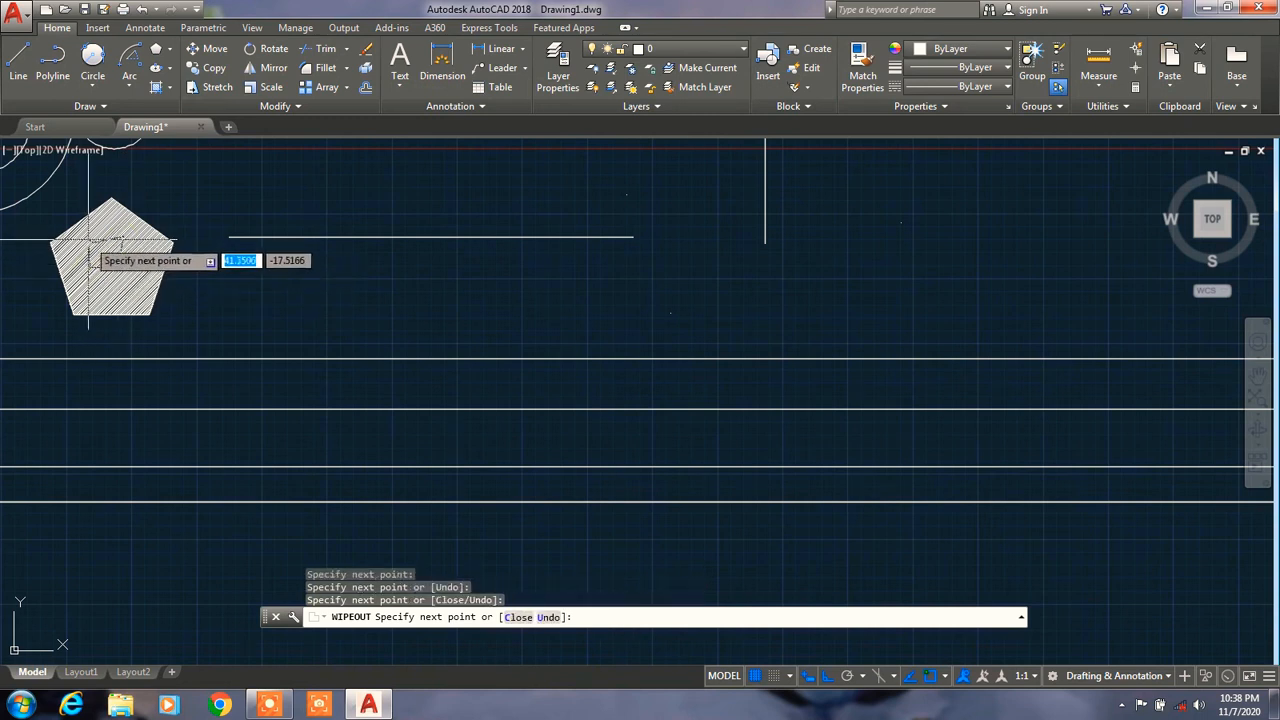
click(87, 243)
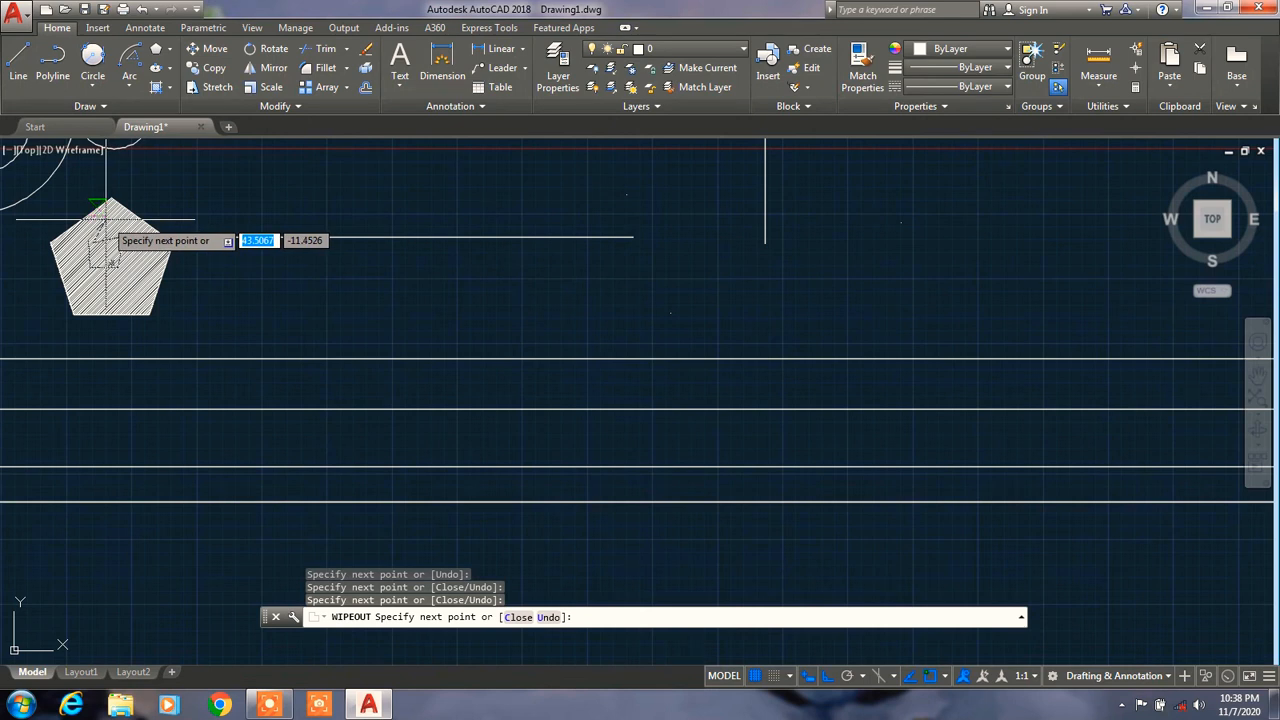
key(Return)
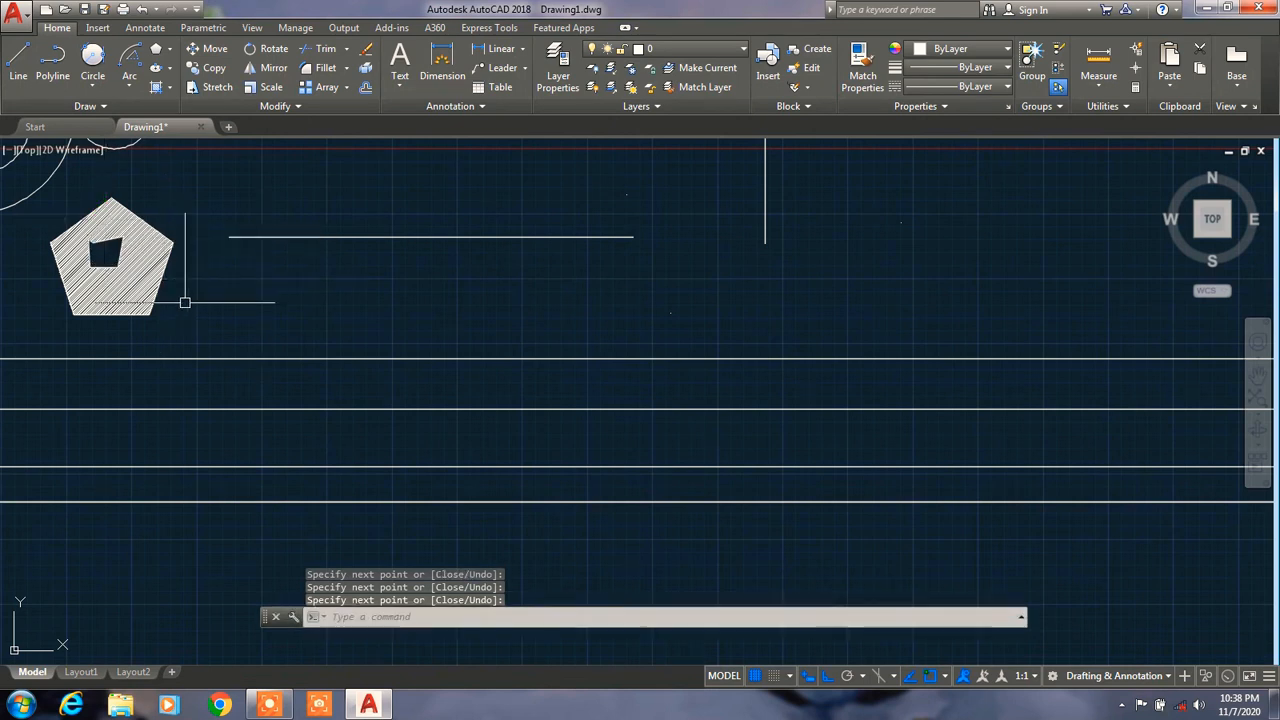
Examine the wiped-out area inside the hatched pentagon up close.
scroll(170, 300, up, 4)
right_click(162, 263)
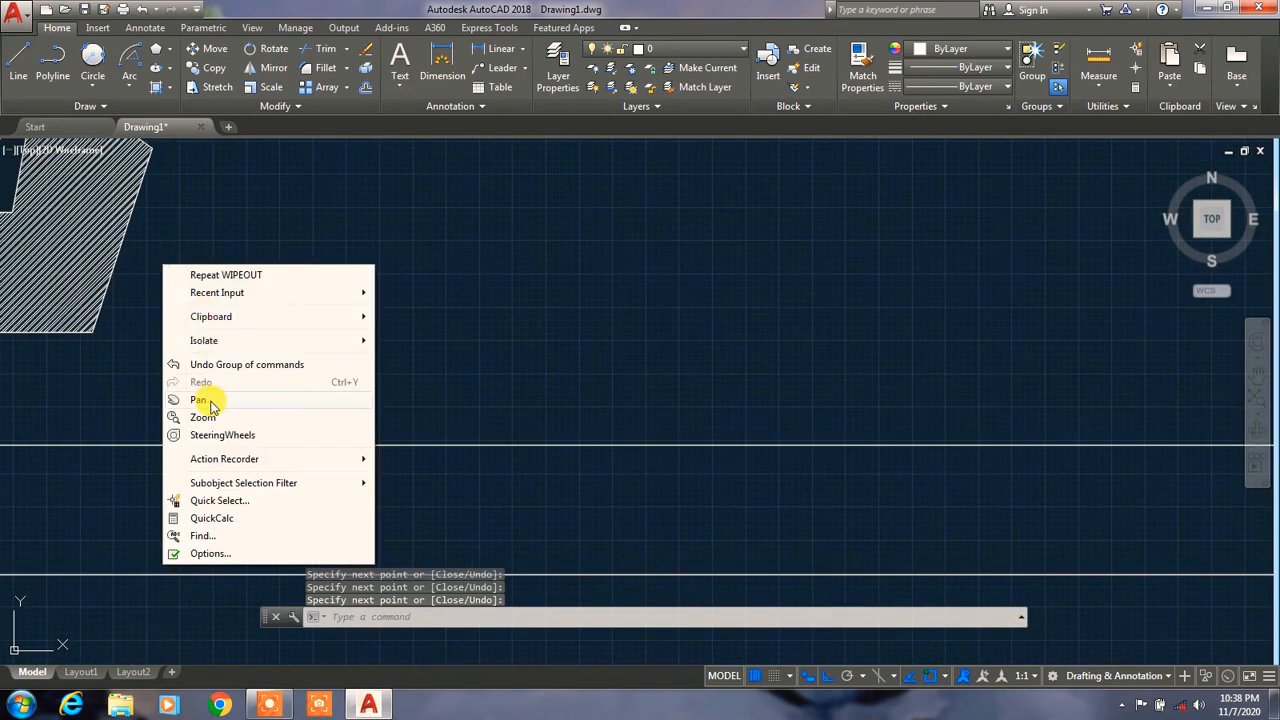
click(175, 392)
drag(120, 272, 463, 409)
drag(258, 206, 443, 279)
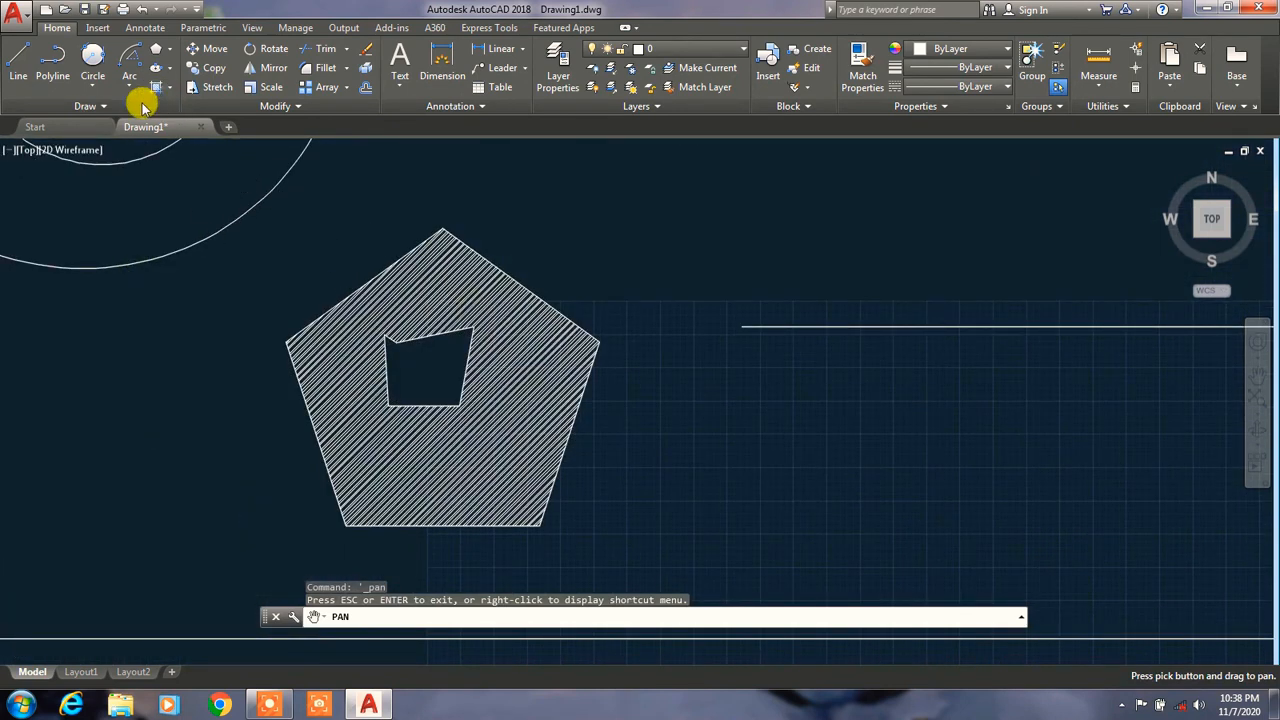
click(110, 106)
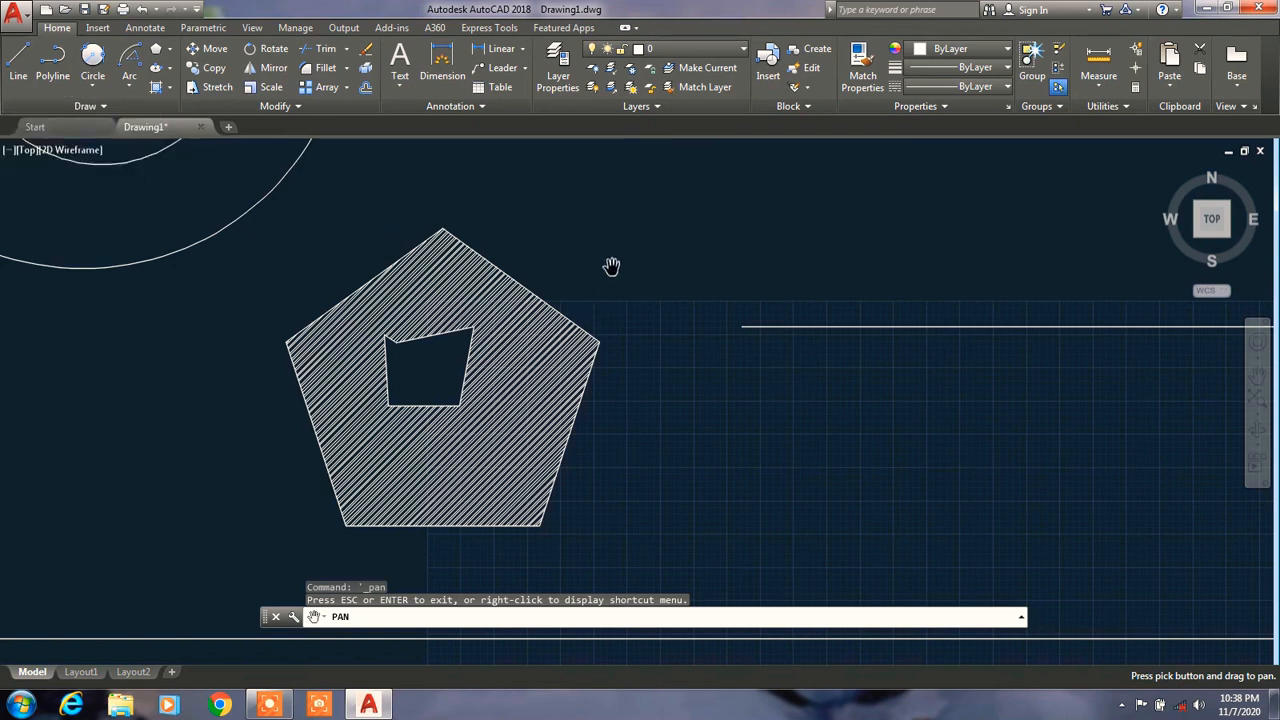
key(Escape)
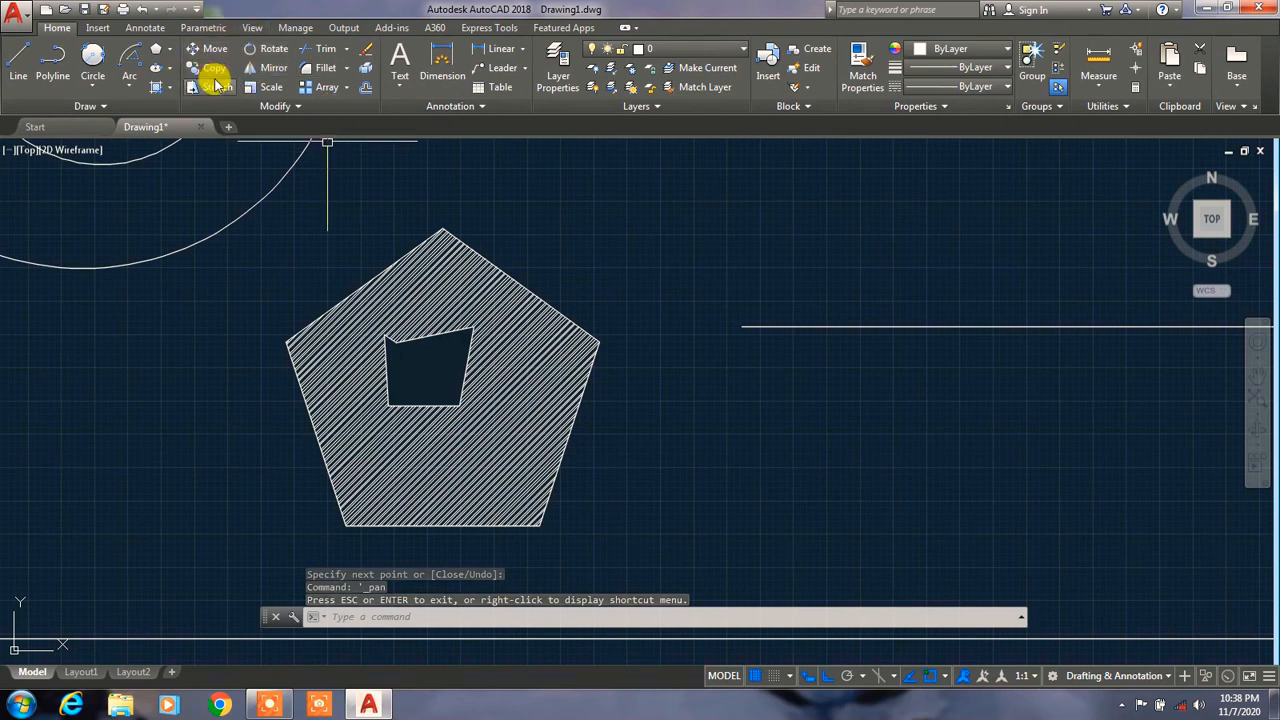
Move the horizontal line beside the pentagon to the left so it runs into the hatched pentagon.
click(210, 48)
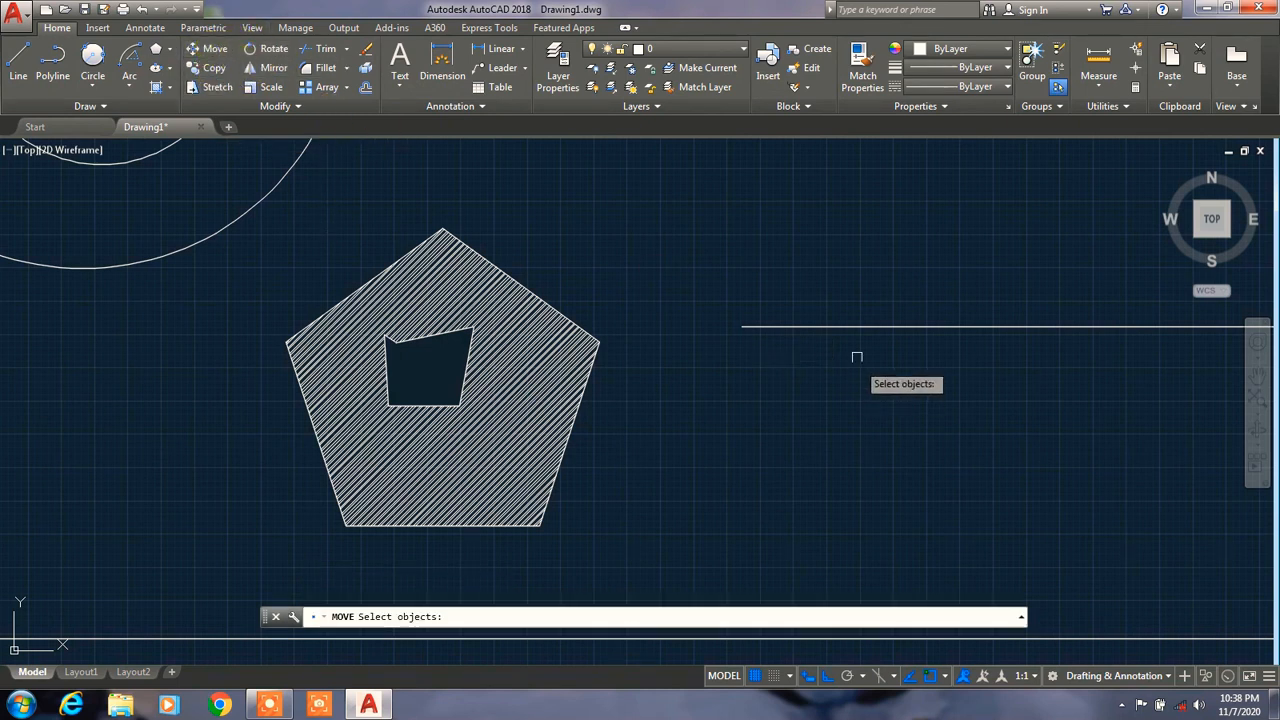
click(847, 328)
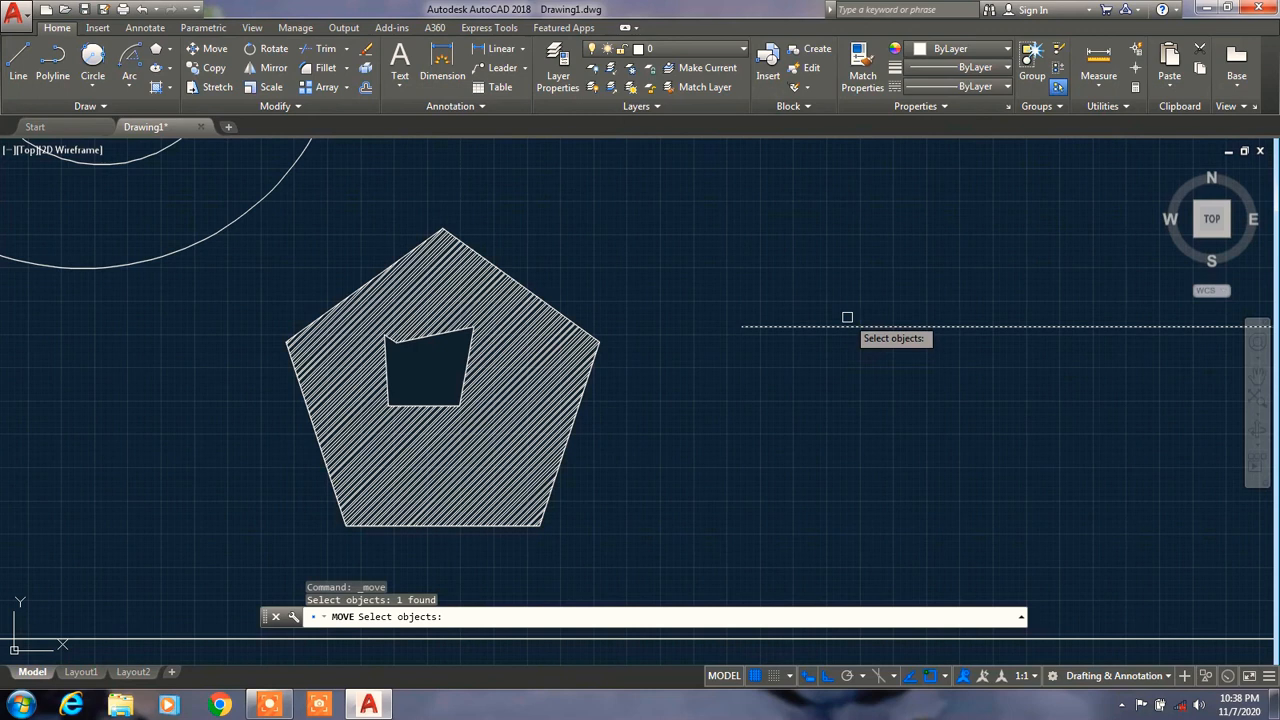
key(Return)
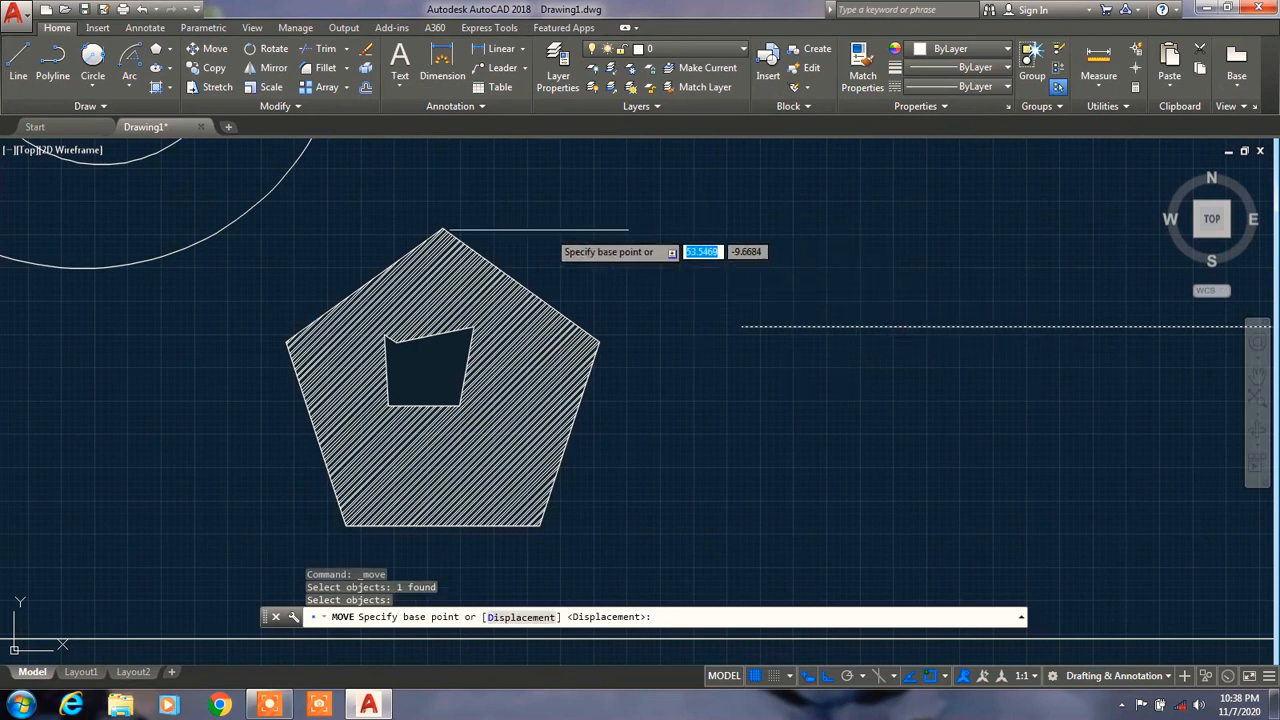
click(517, 224)
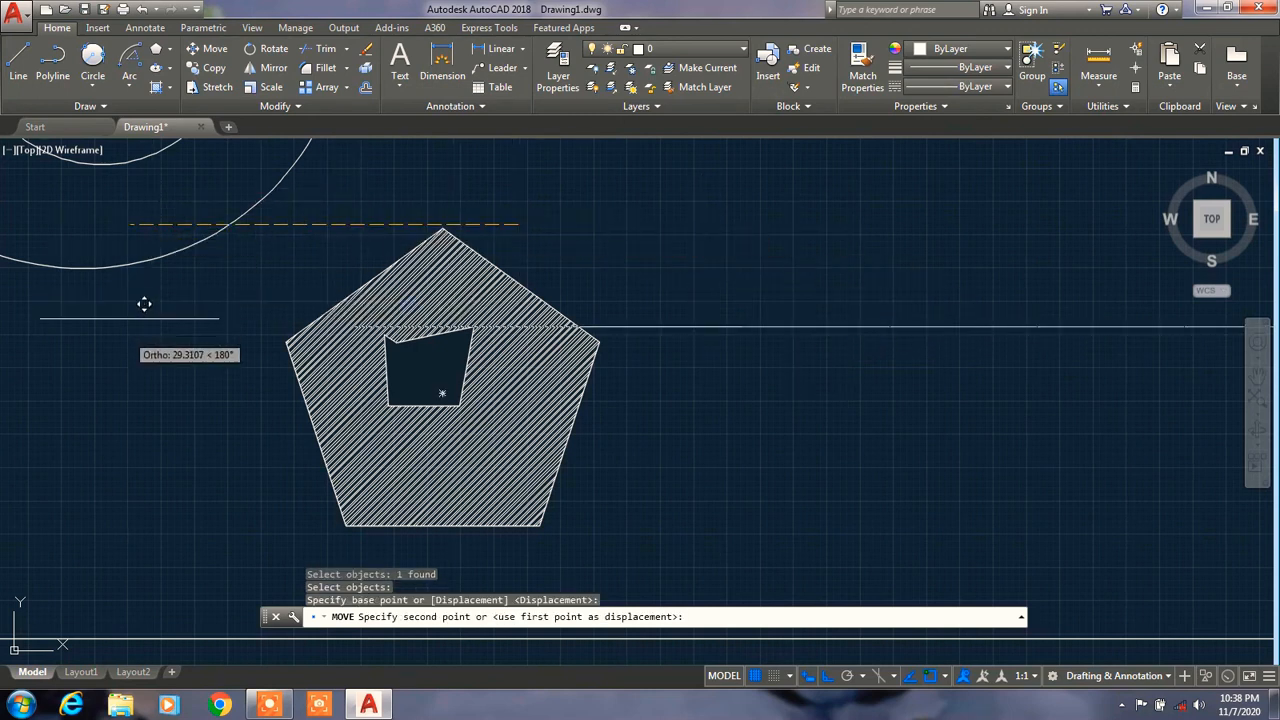
click(200, 229)
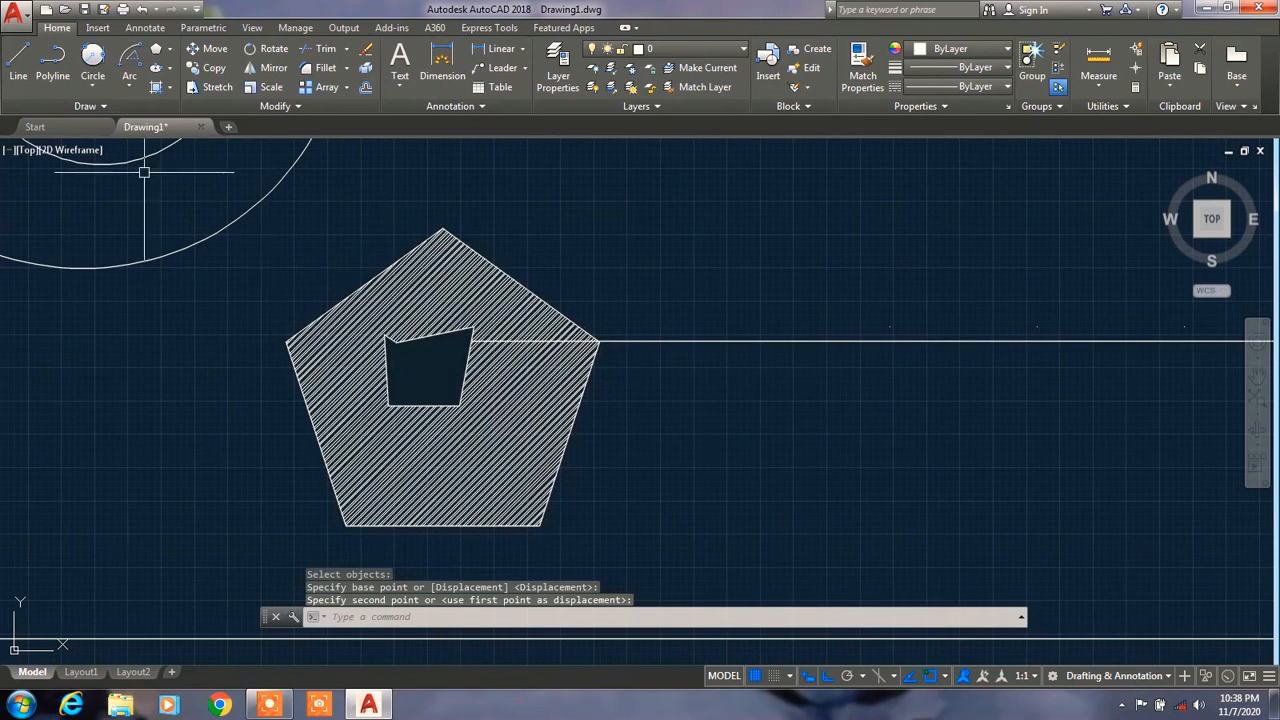
Copy the horizontal line twice to the right, using the pentagon's lower-right corner as the base point.
click(214, 70)
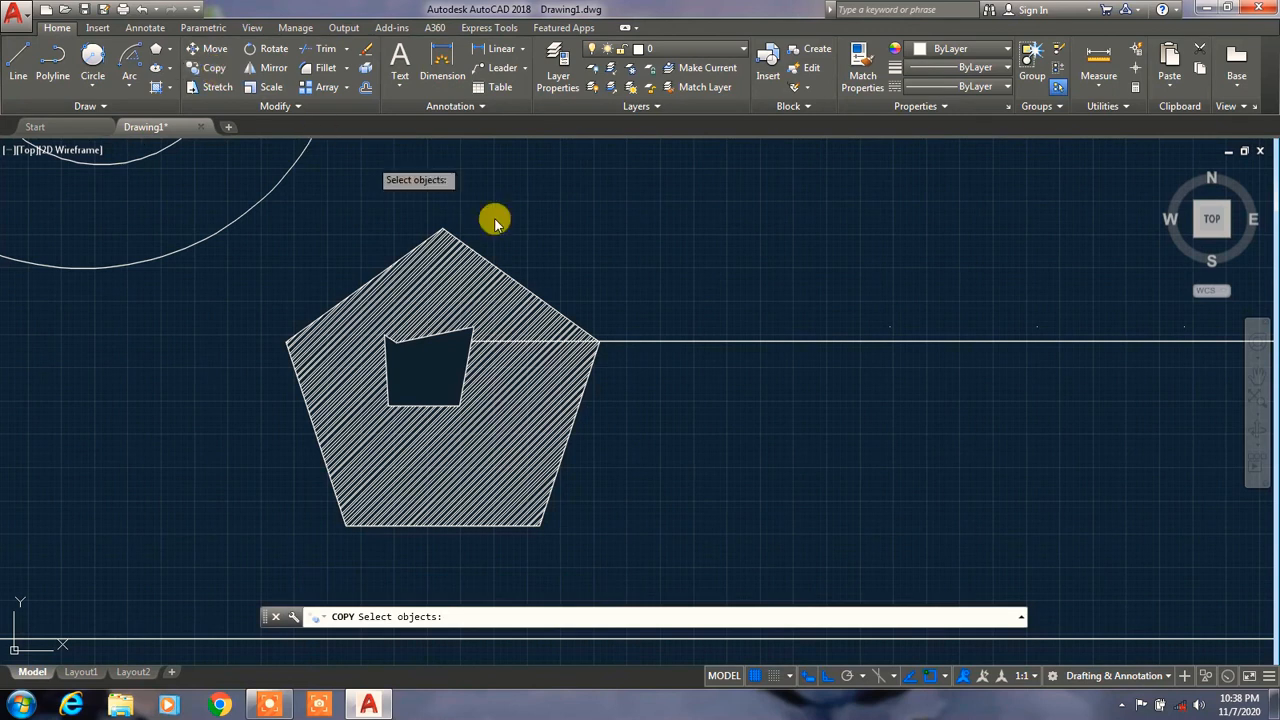
click(859, 343)
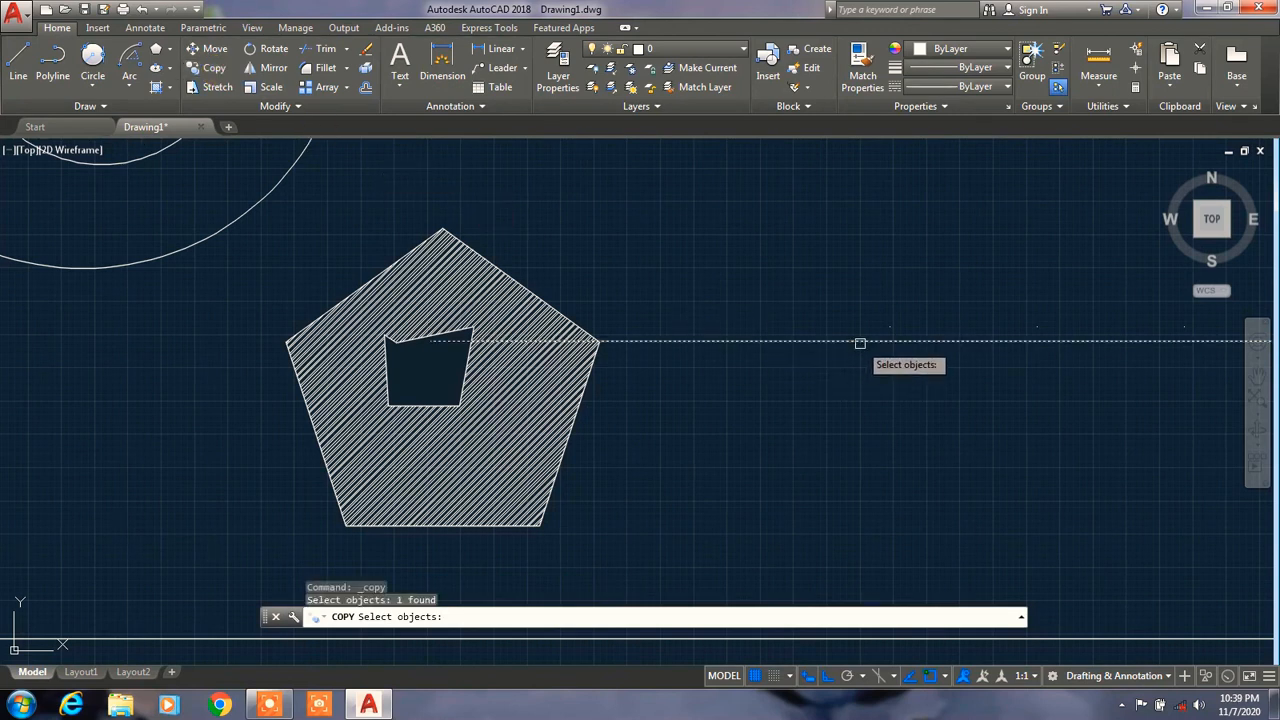
key(Return)
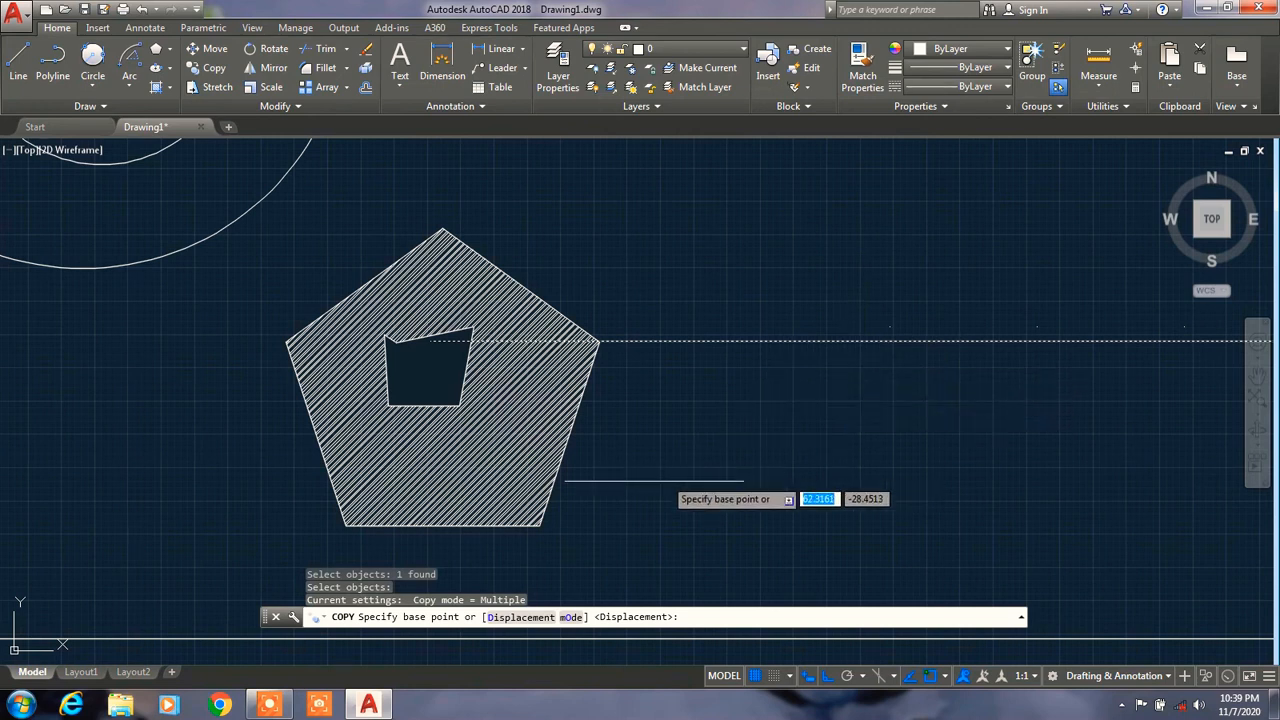
click(539, 524)
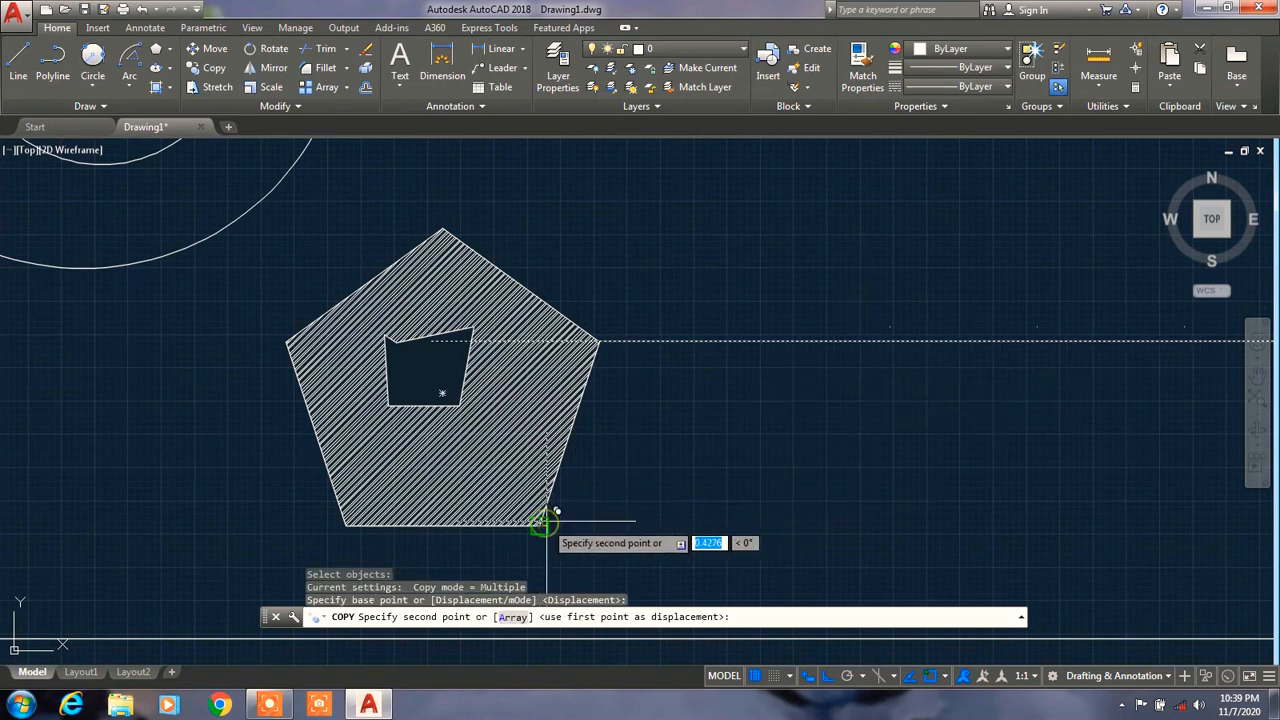
click(829, 454)
click(849, 316)
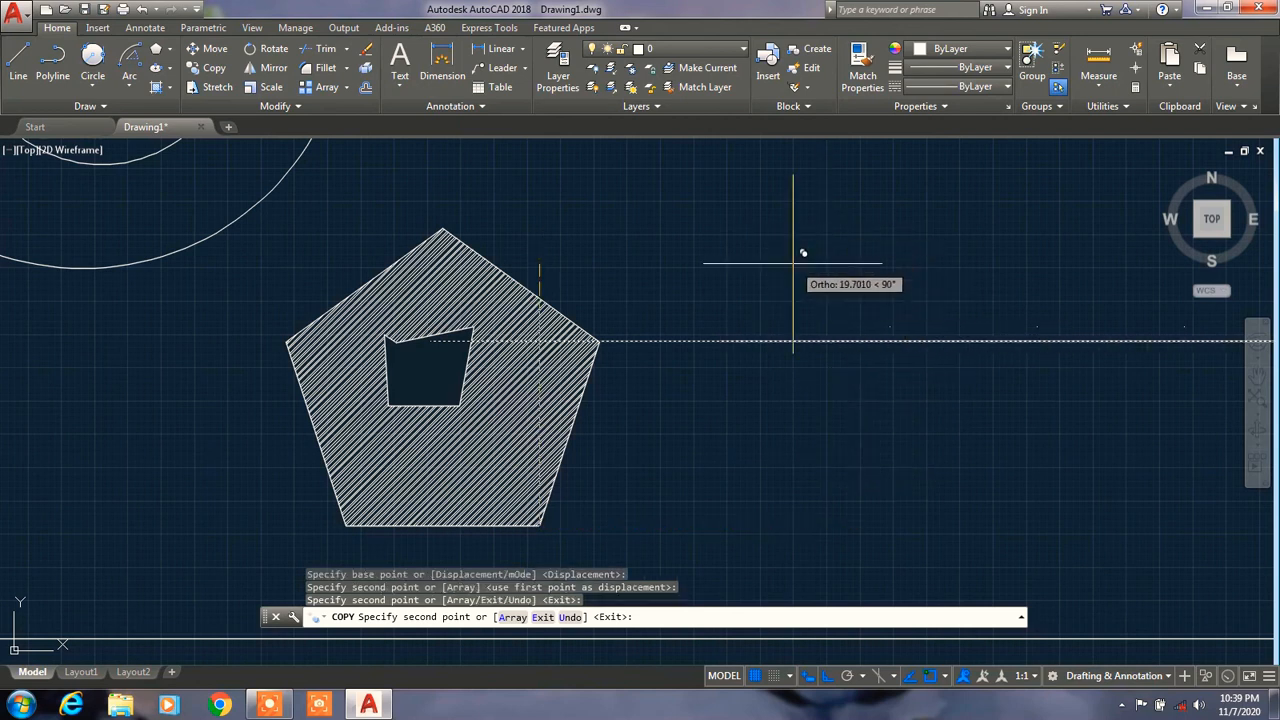
key(Escape)
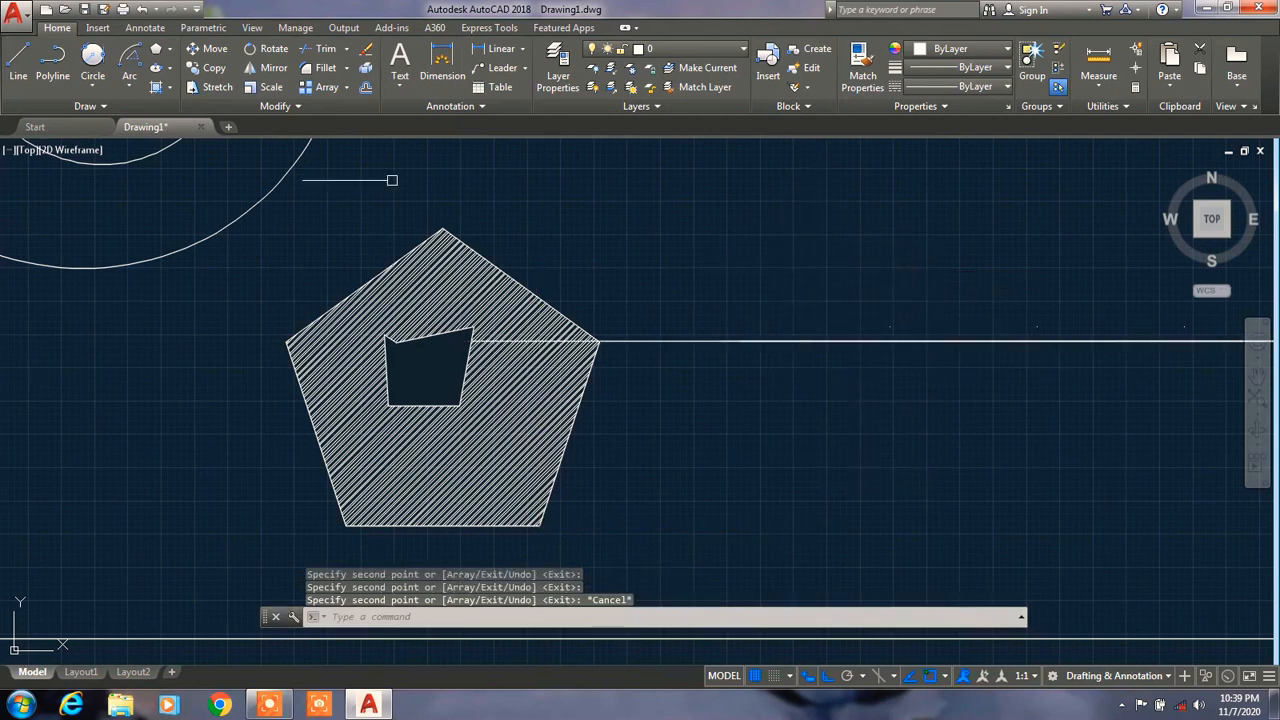
Add multiline text to the right of the pentagon reading "Civil Engineer" followed by the person's first name, with text height 2.
click(400, 62)
click(700, 243)
click(831, 276)
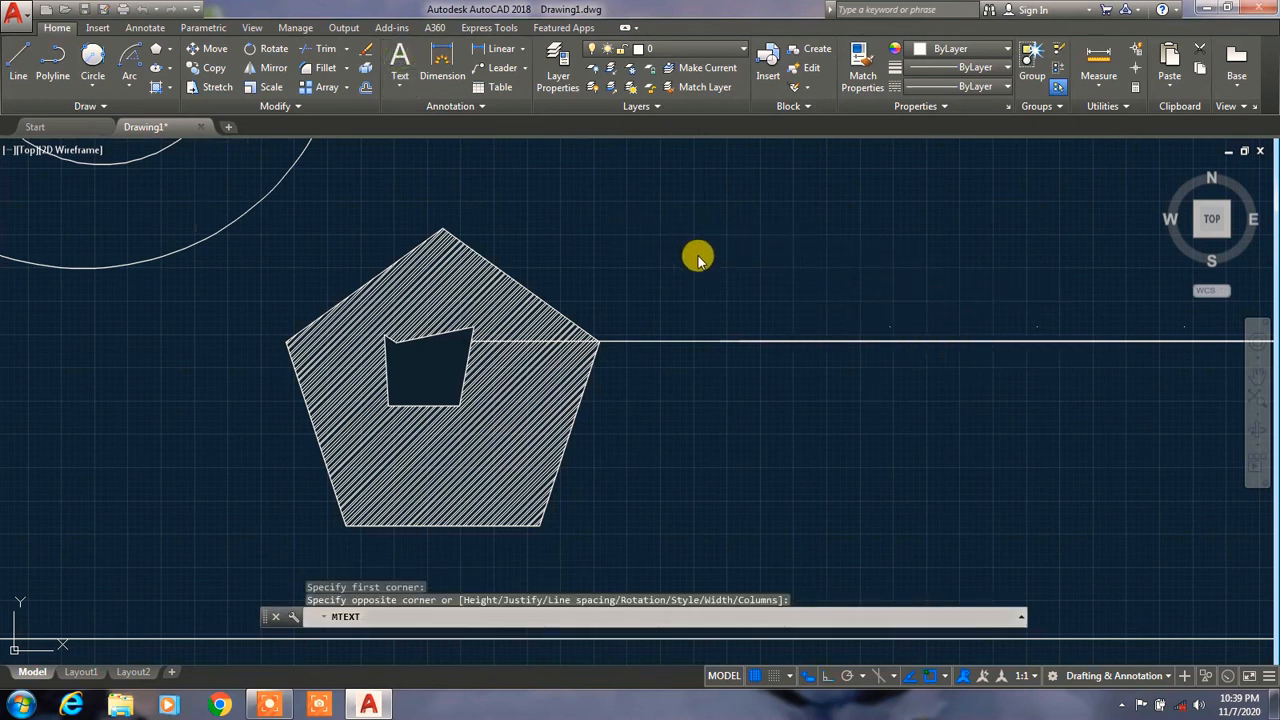
text(dewqdeqd)
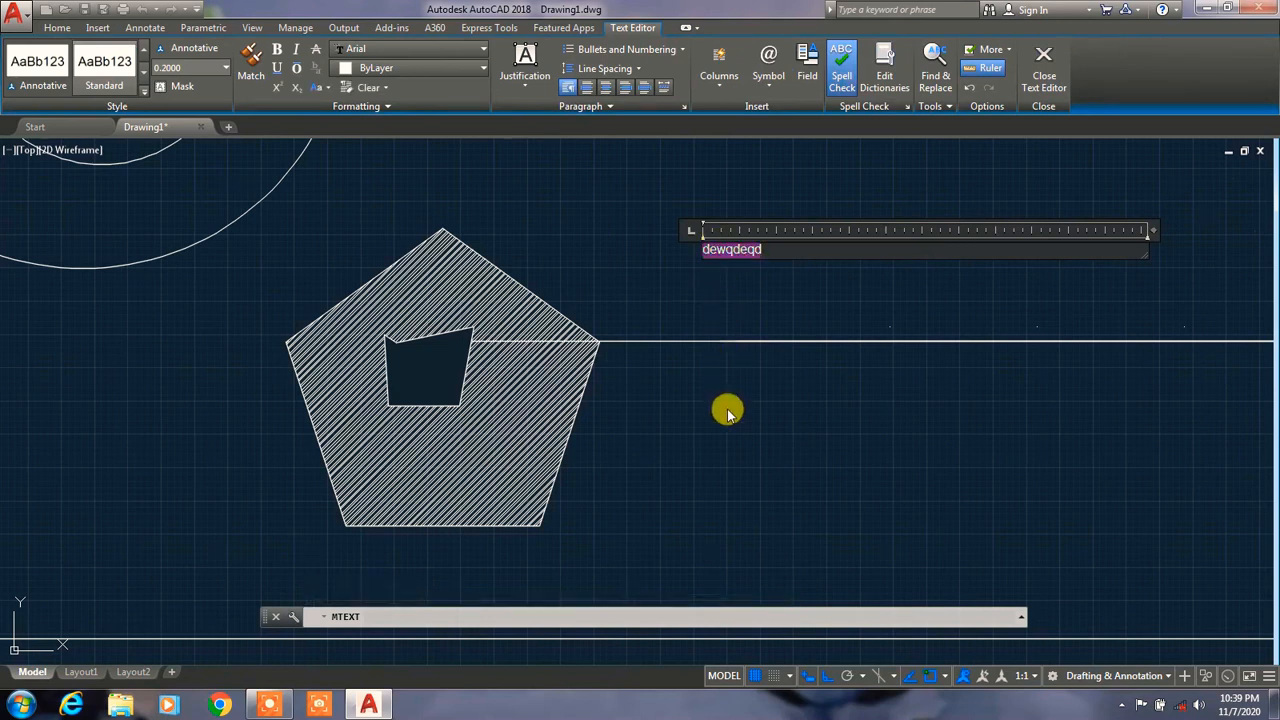
text(Civil Engineer Prashant)
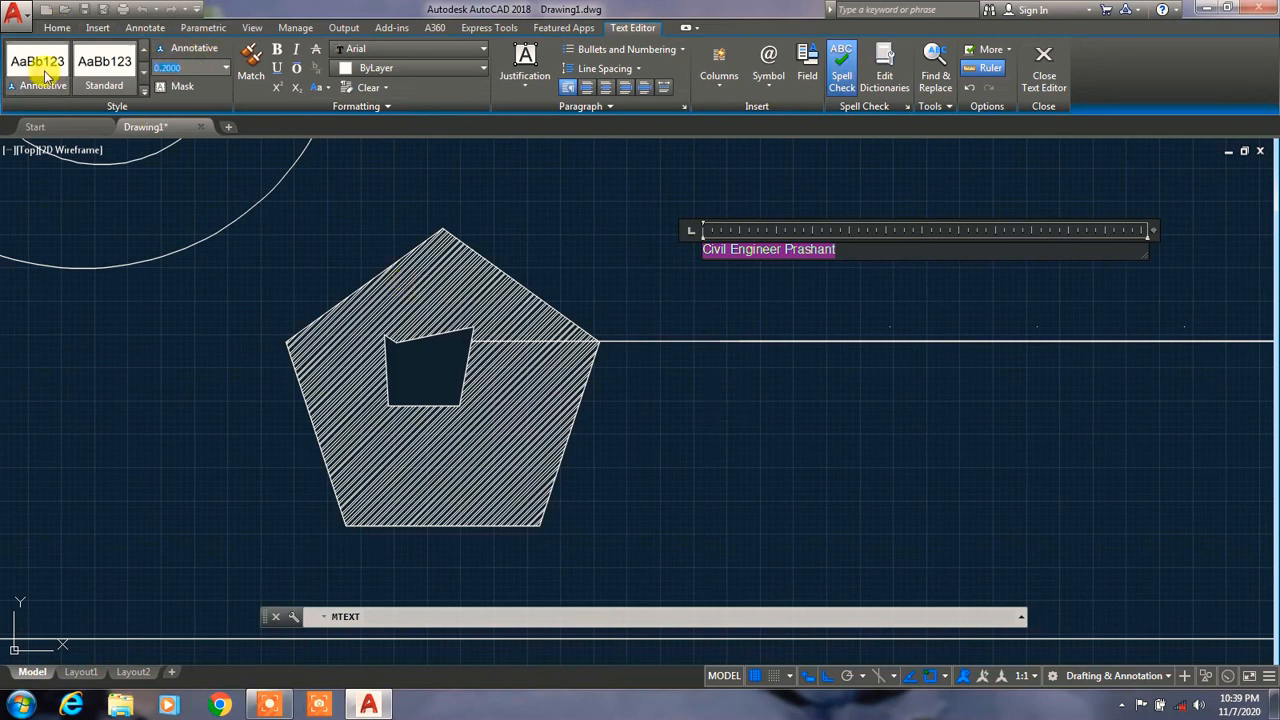
key(Return)
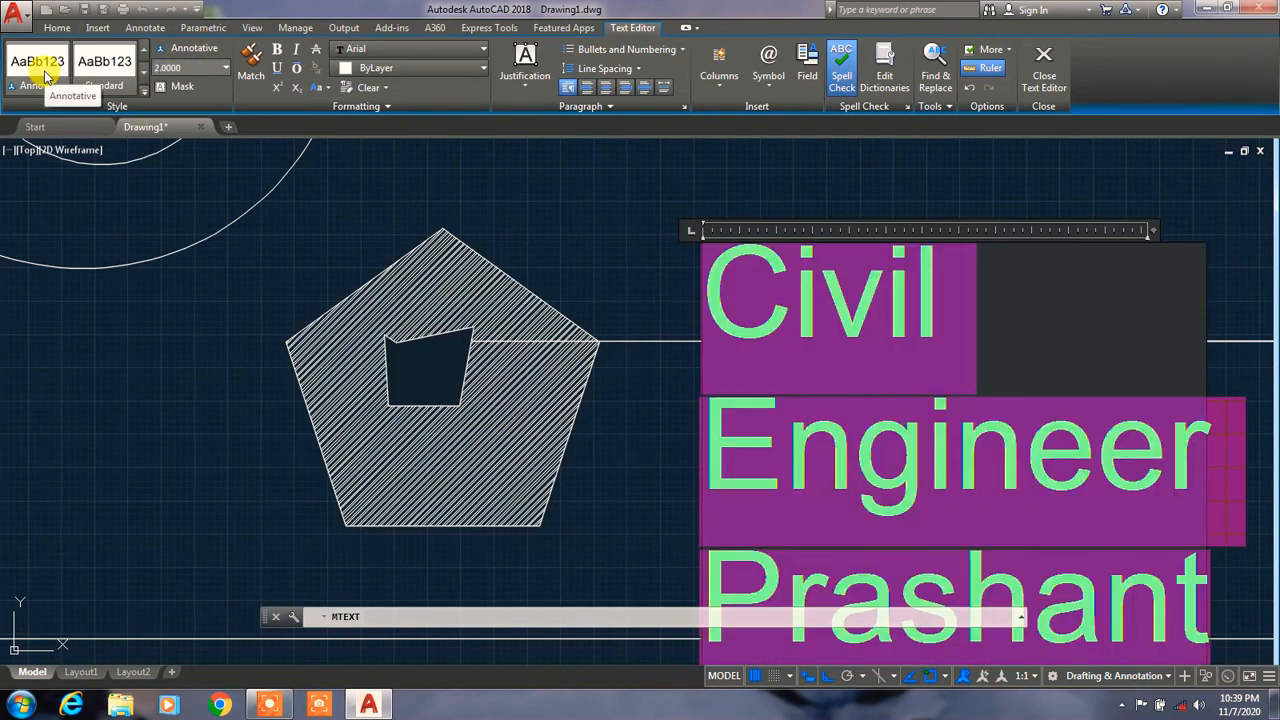
click(534, 200)
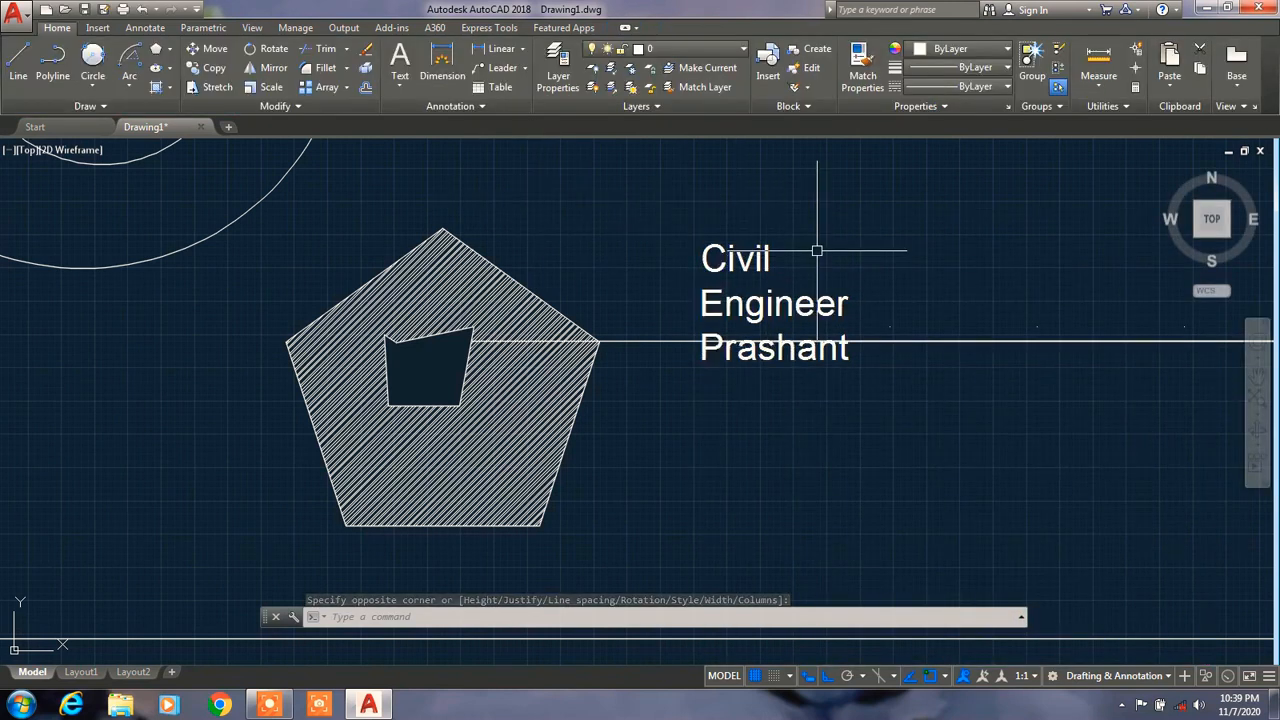
Place five copies of the multiline text on both sides of the original, using its lower-left corner as the base point.
text(co)
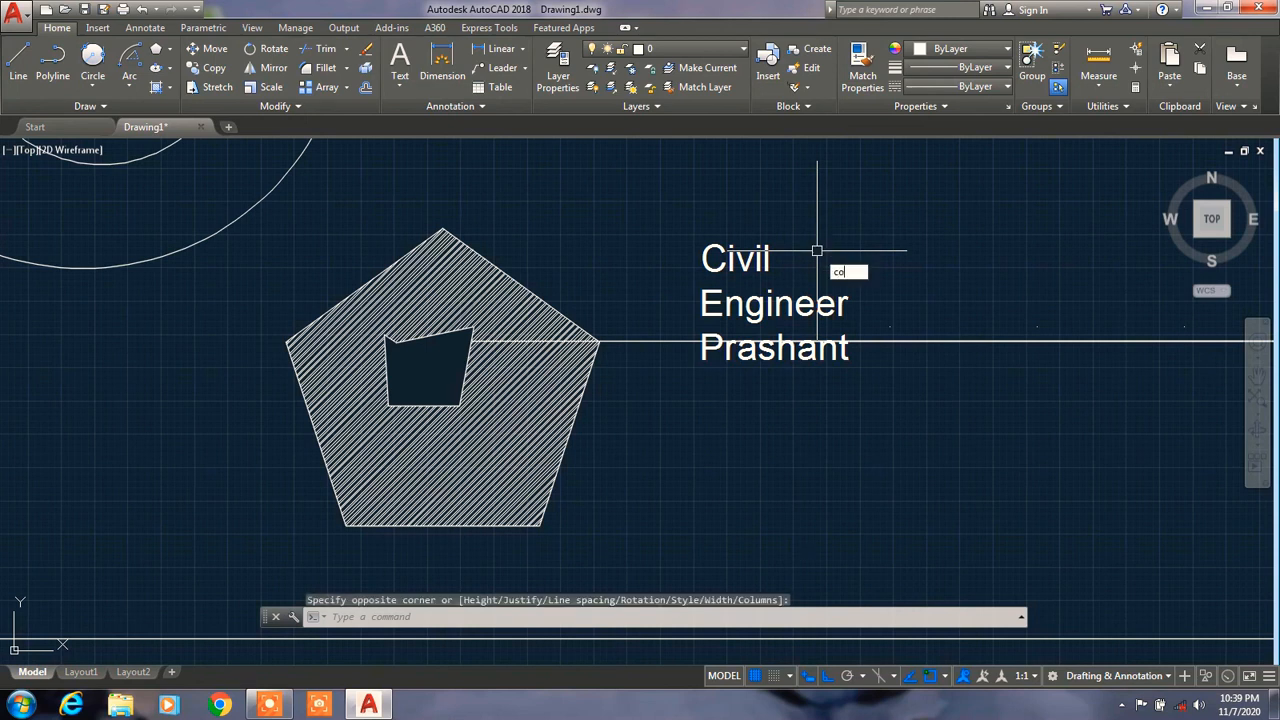
key(Return)
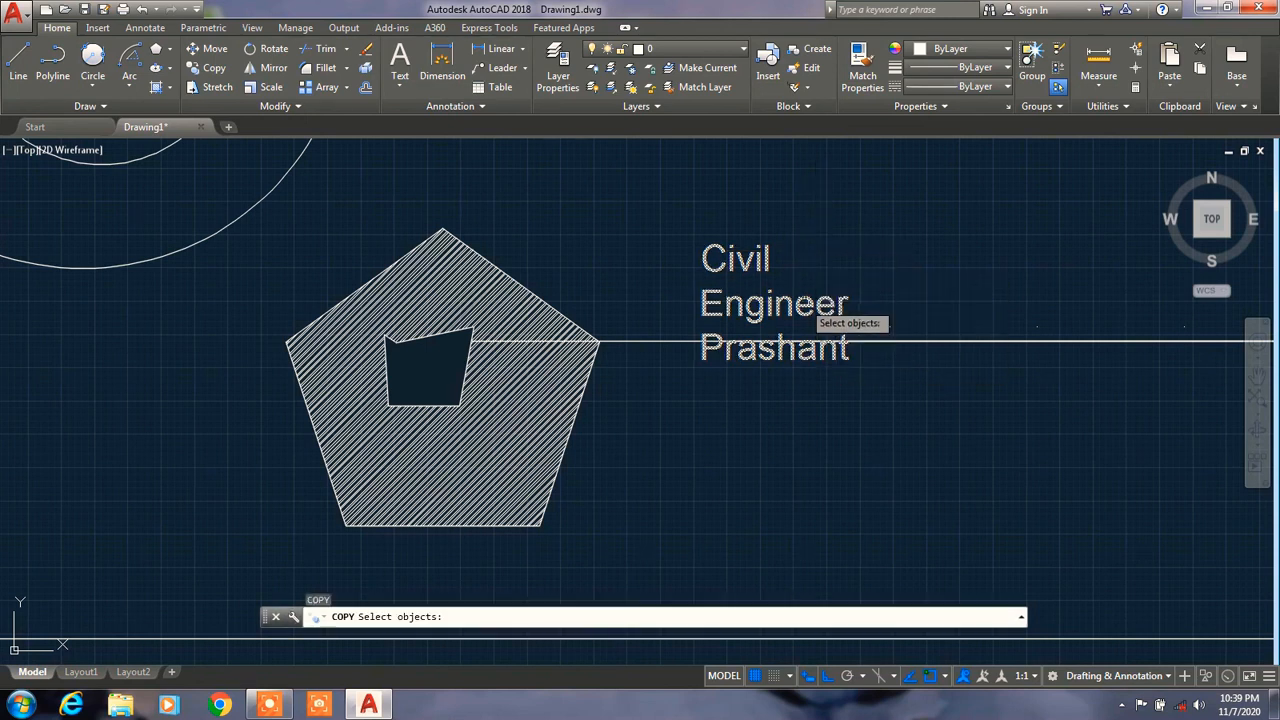
click(805, 303)
key(Return)
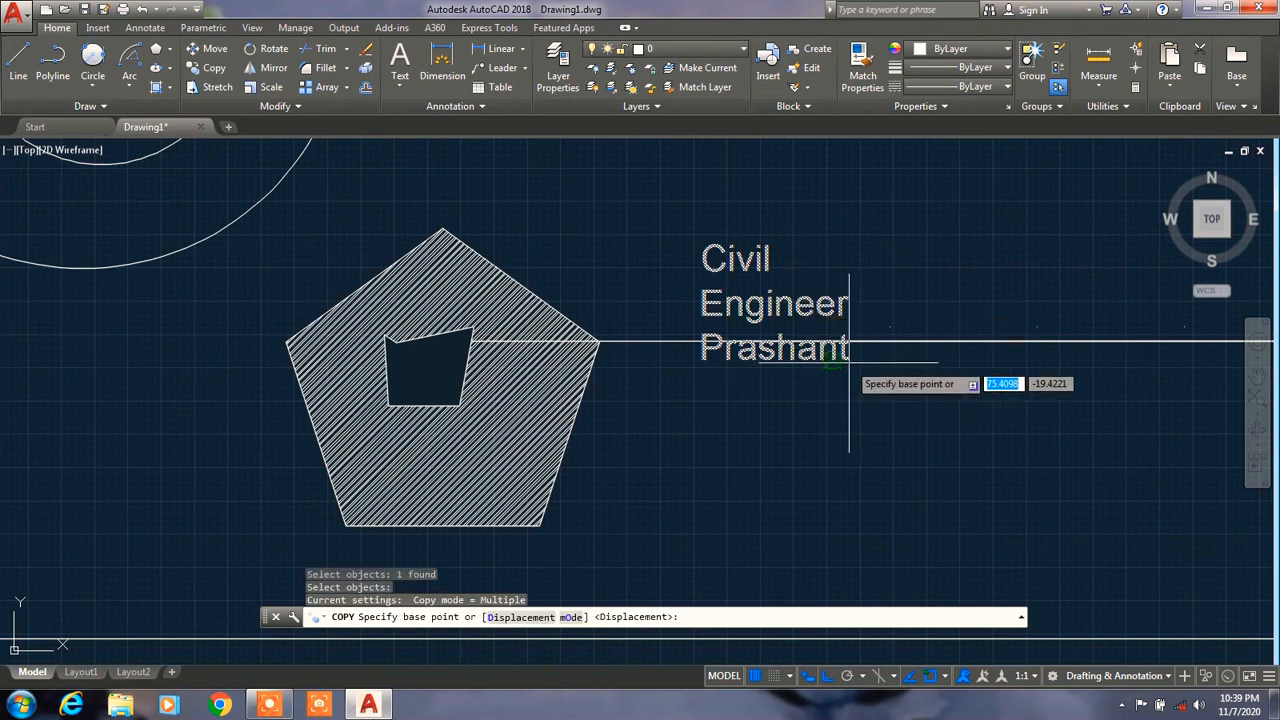
click(703, 360)
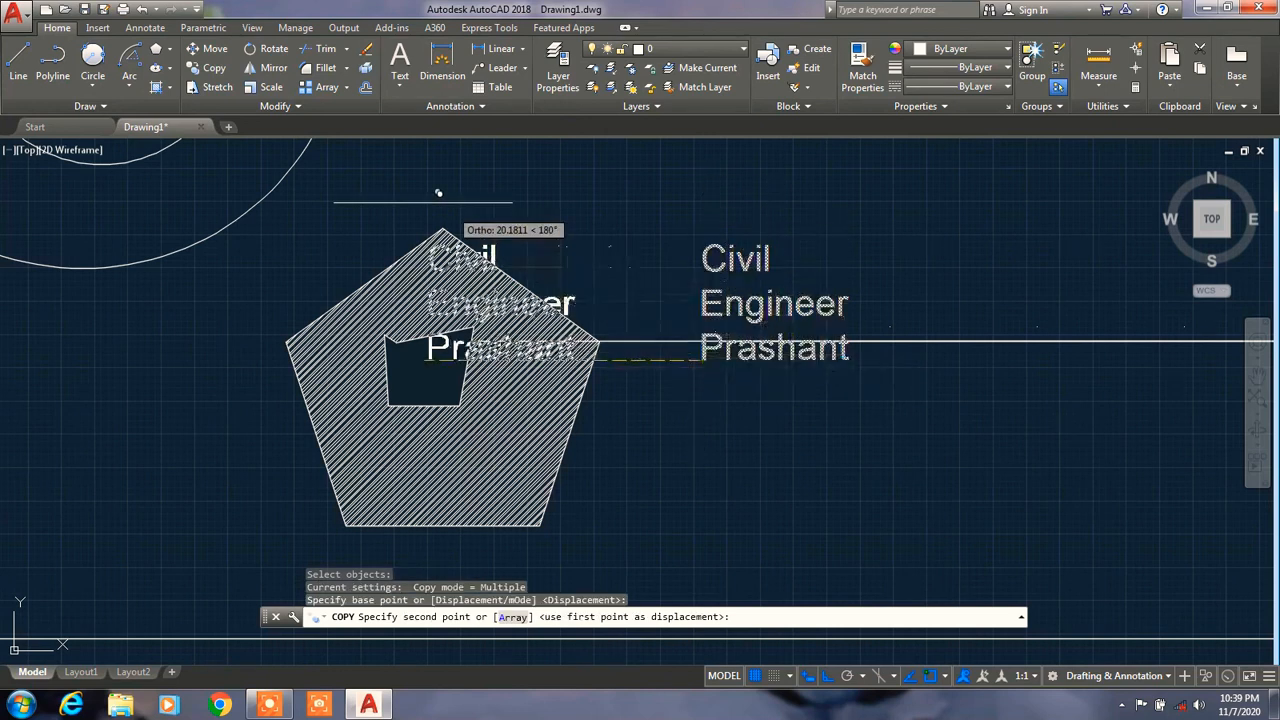
click(231, 358)
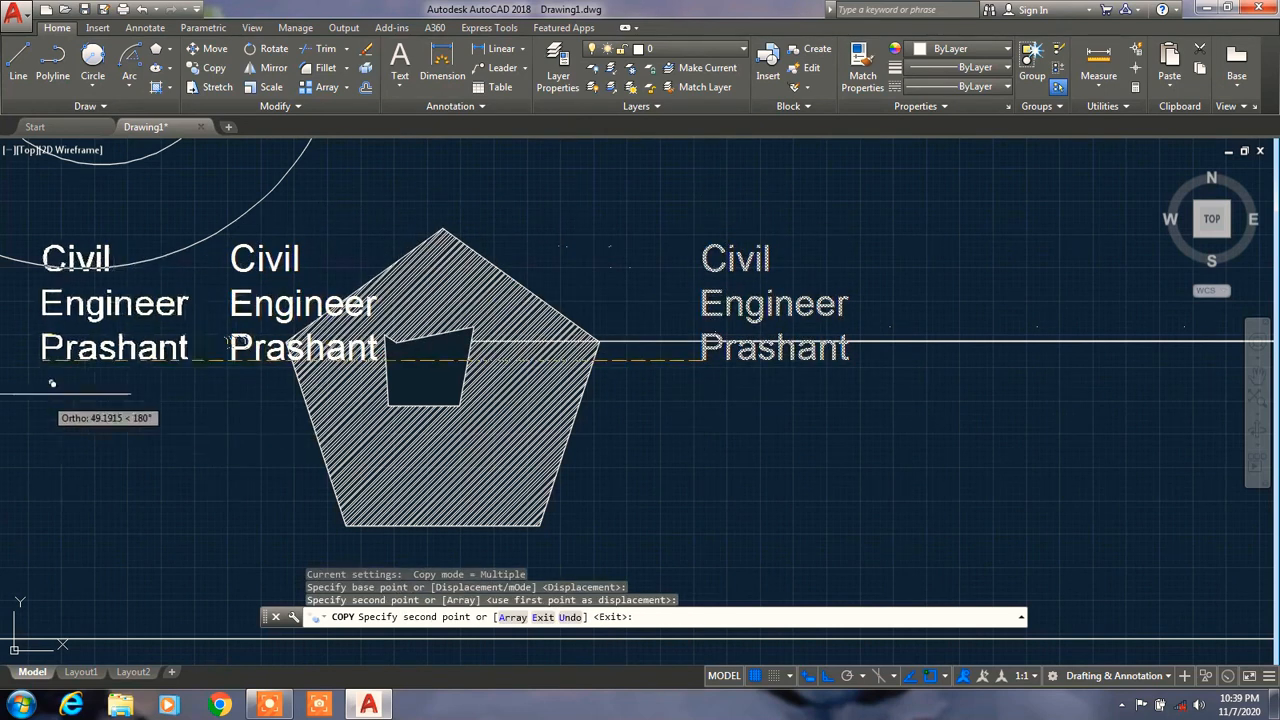
click(31, 358)
click(1037, 480)
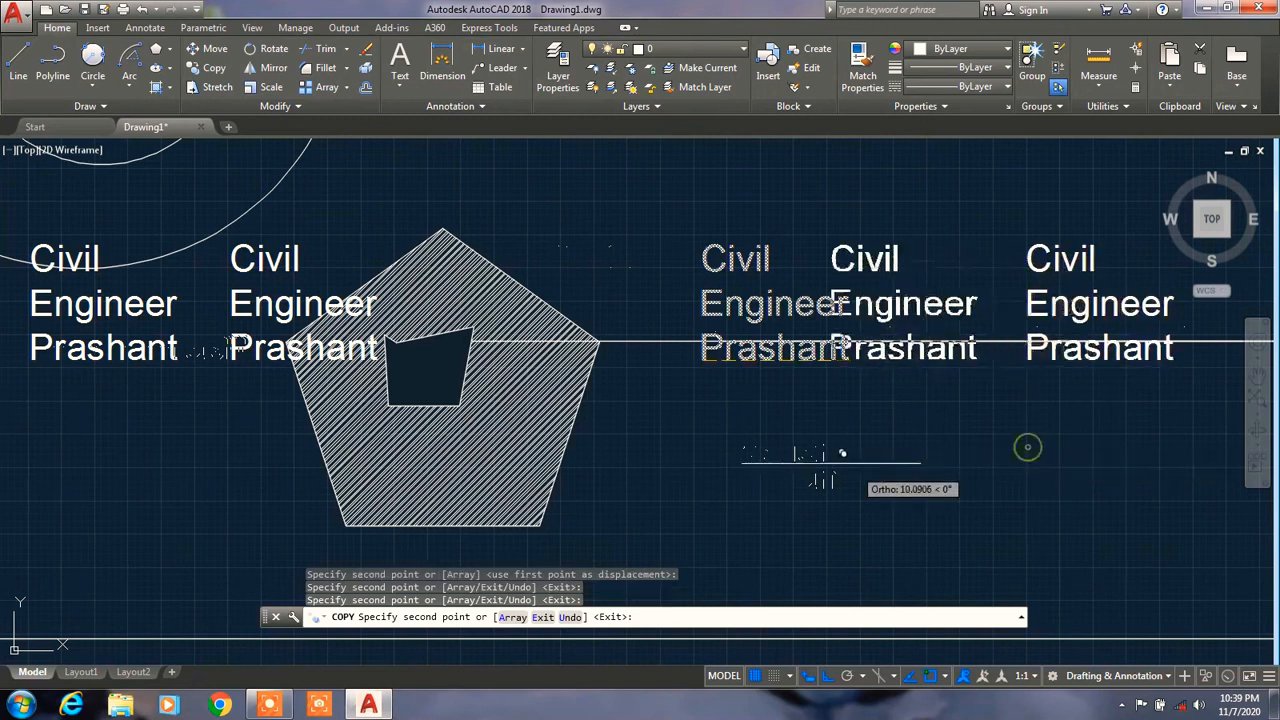
click(548, 341)
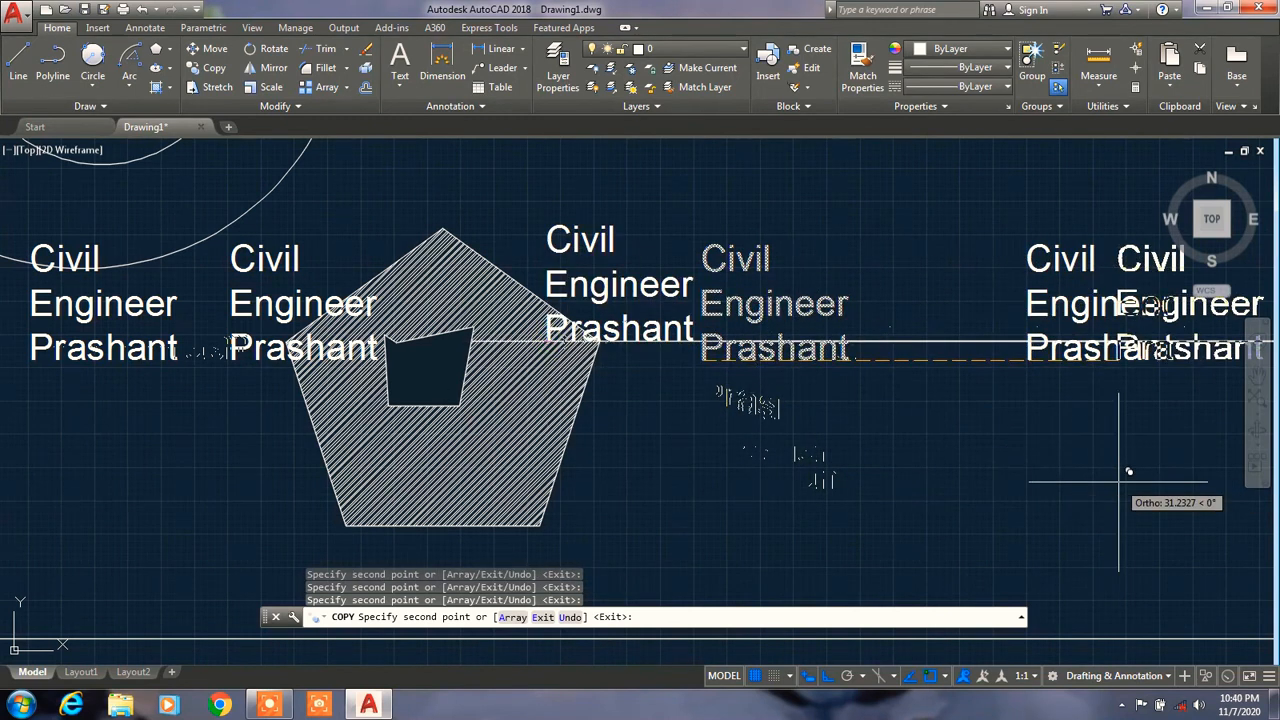
click(929, 443)
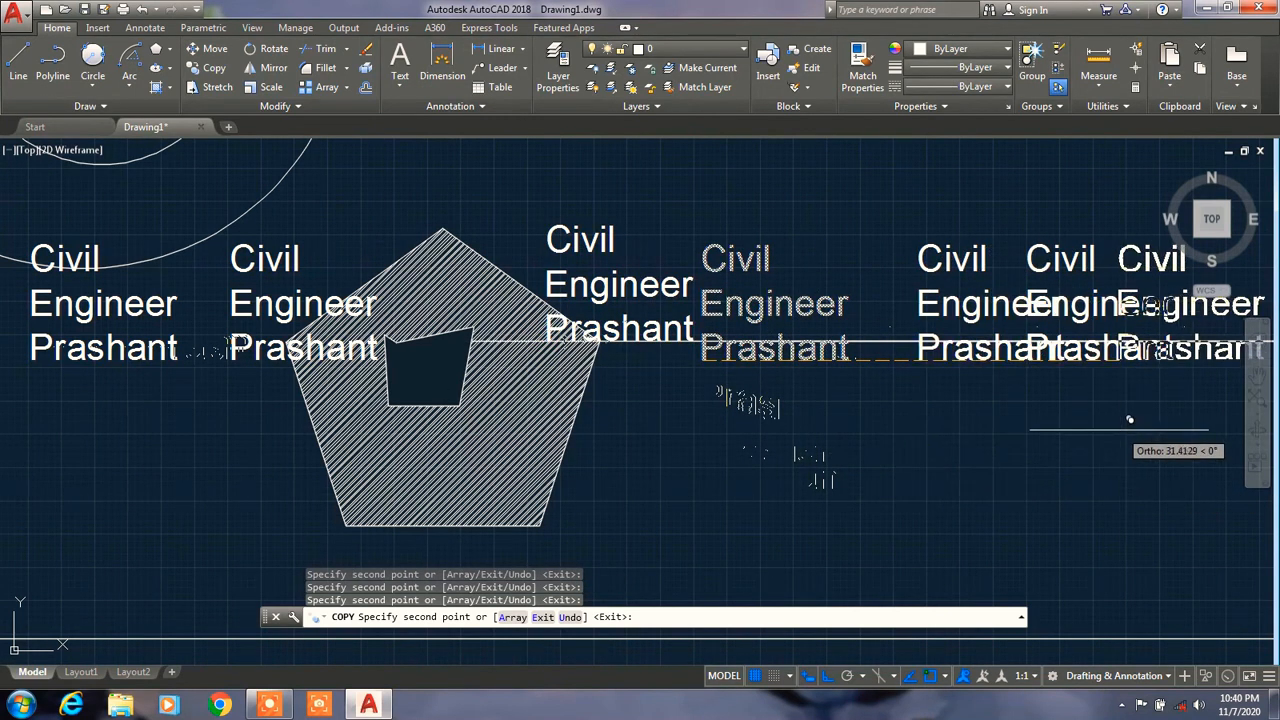
key(Escape)
scroll(870, 362, down, 4)
scroll(870, 362, down, 3)
scroll(870, 362, up, 7)
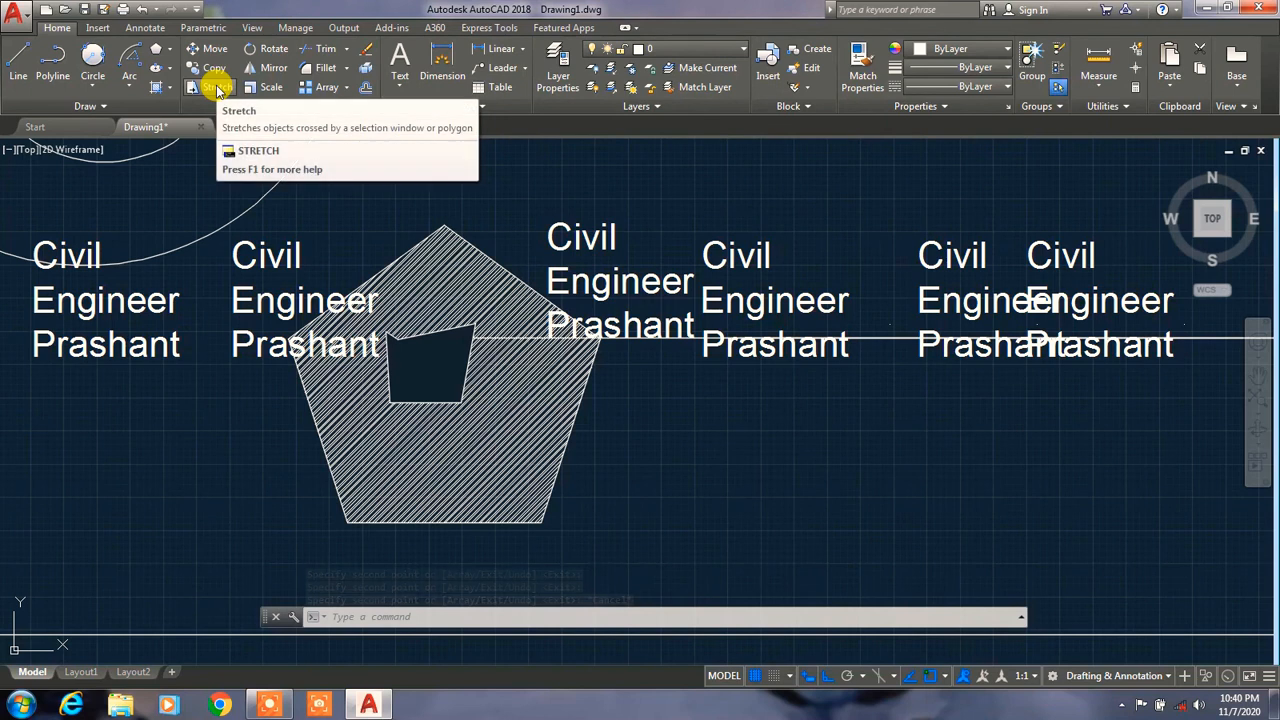
Stretch the hatched pentagon horizontally to the right from its lower-right corner, clear of the small wipeout outline.
scroll(231, 240, down, 4)
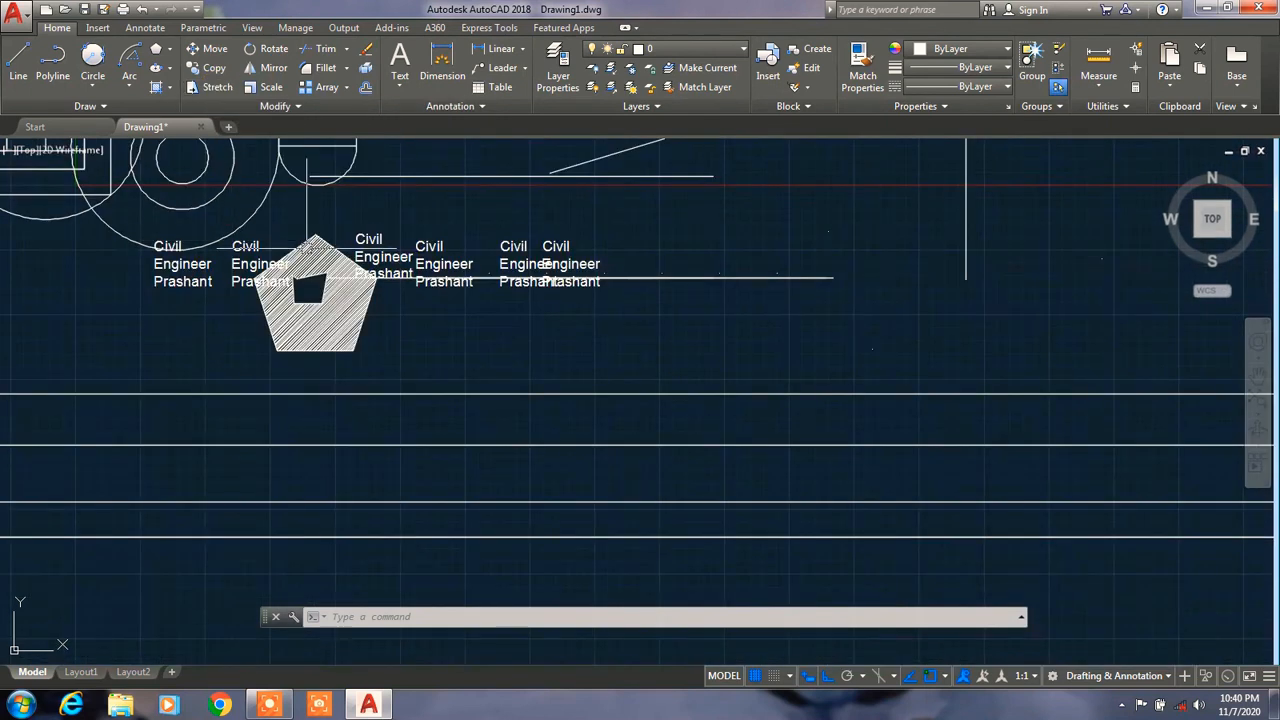
scroll(305, 247, up, 2)
click(193, 87)
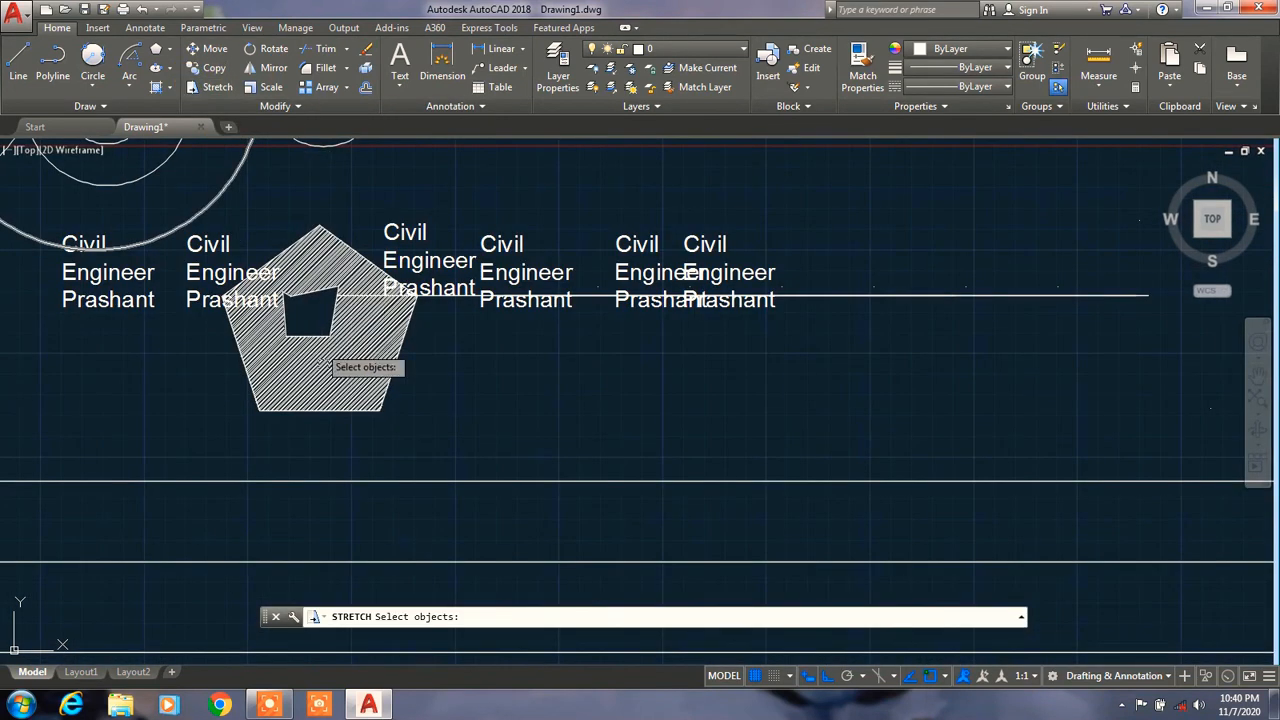
click(340, 405)
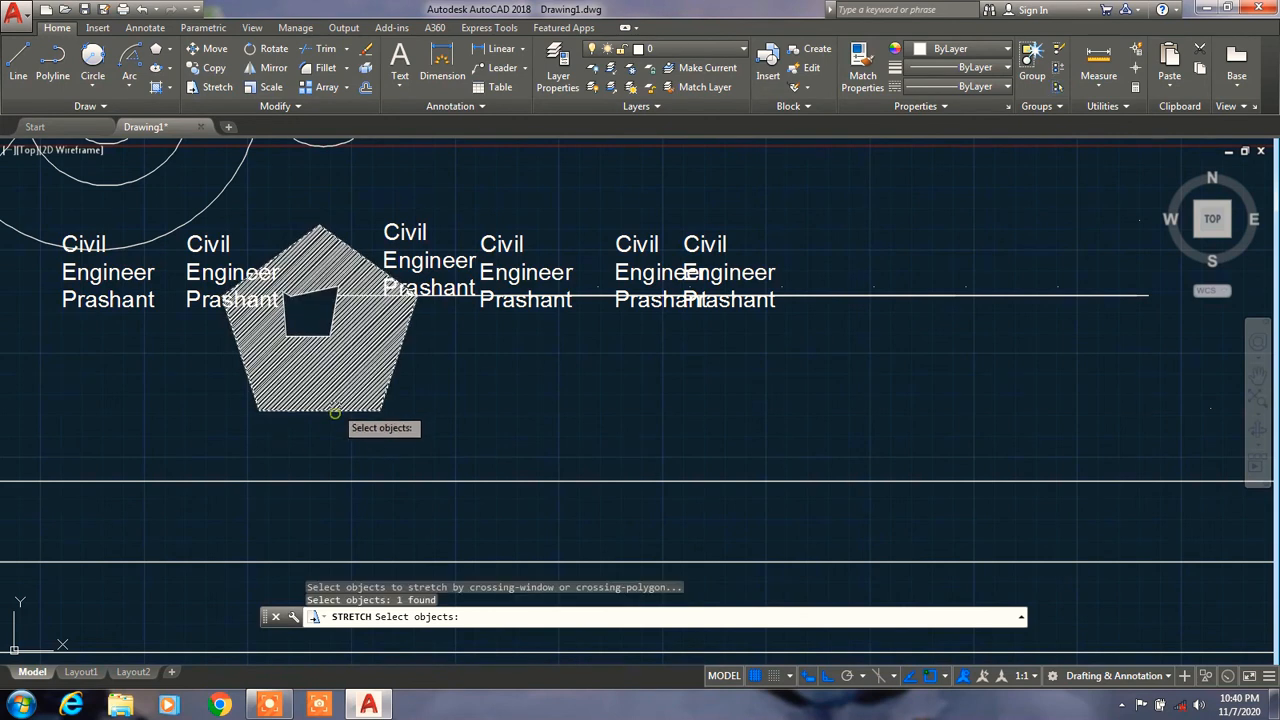
key(Return)
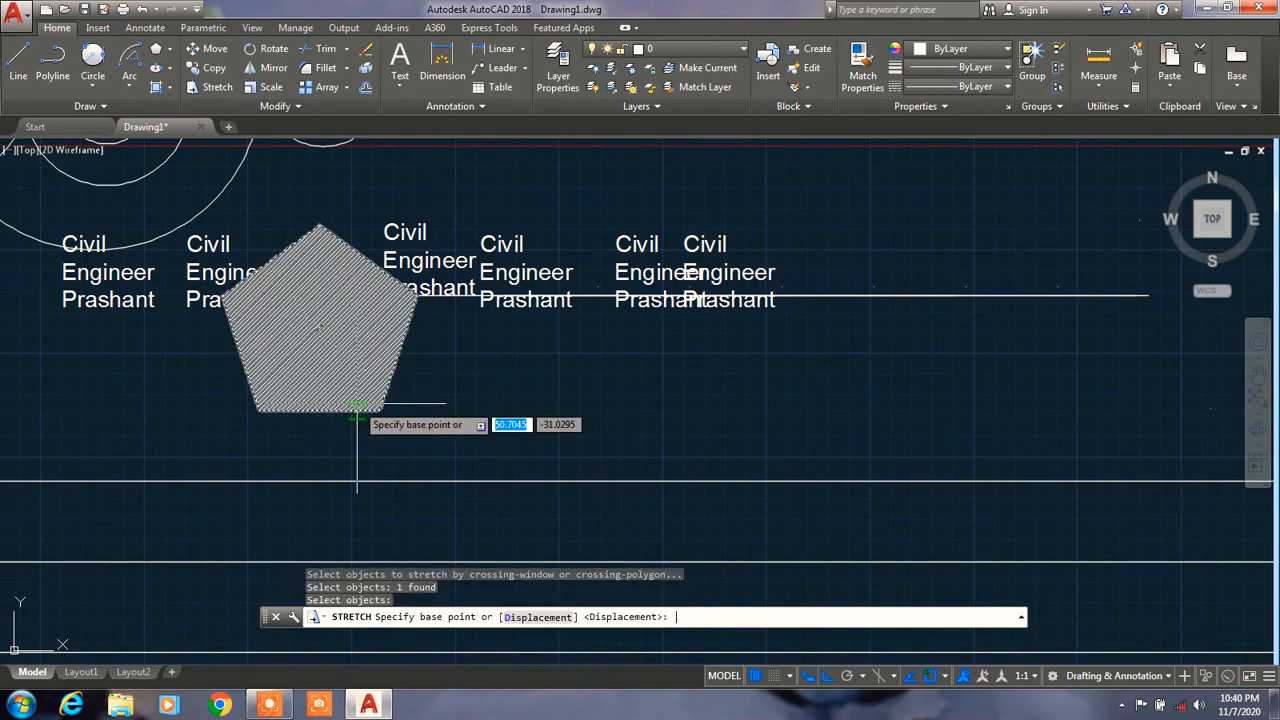
click(378, 410)
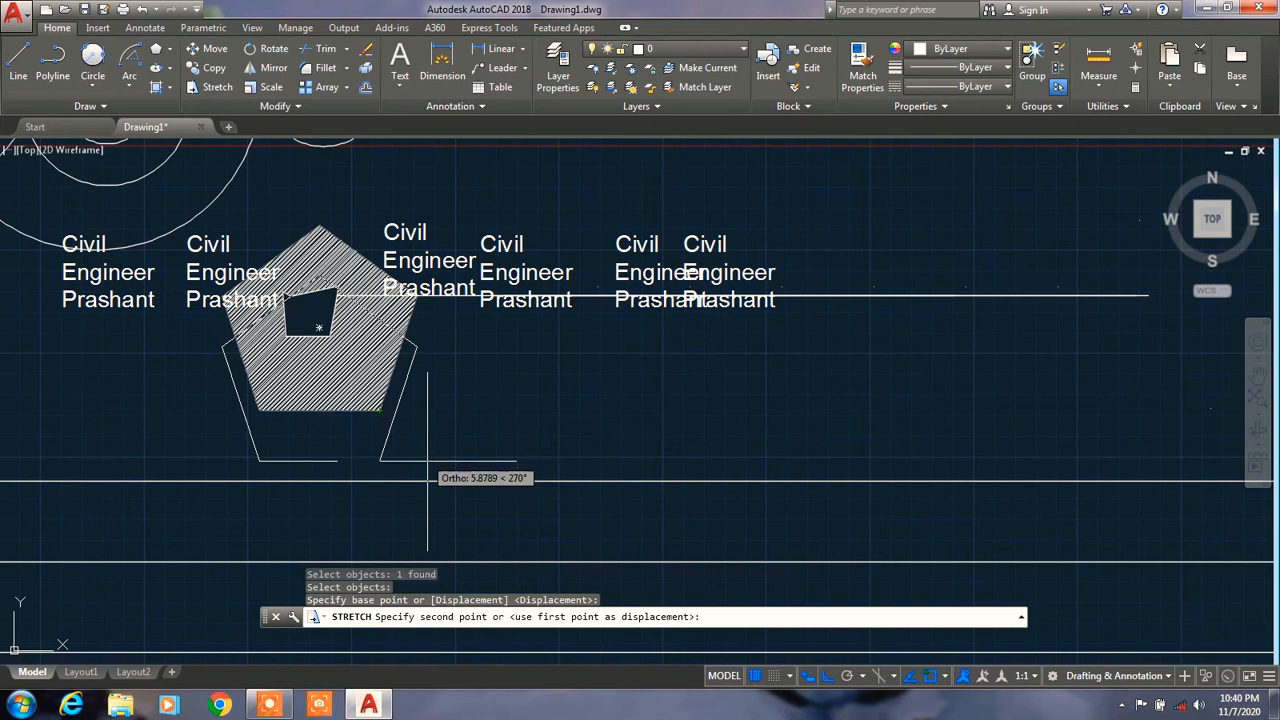
click(530, 452)
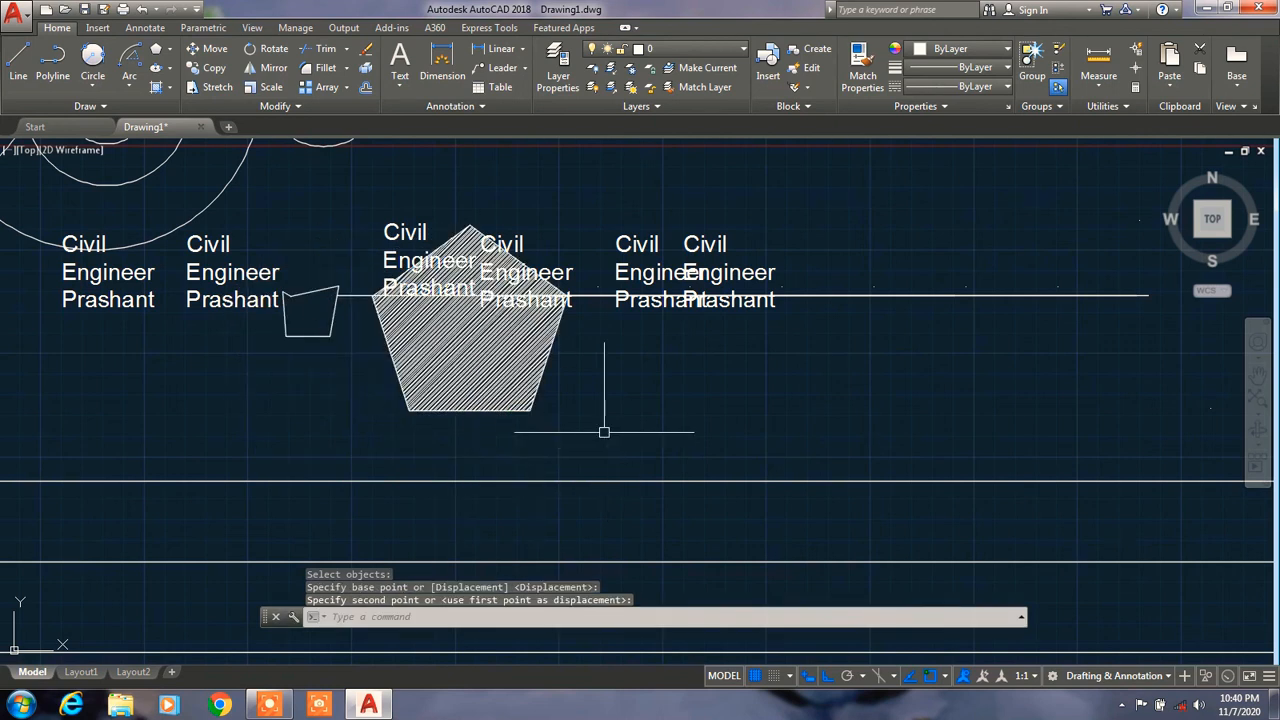
Rotate the small wipeout outline a quarter turn clockwise about its upper-right corner.
click(266, 50)
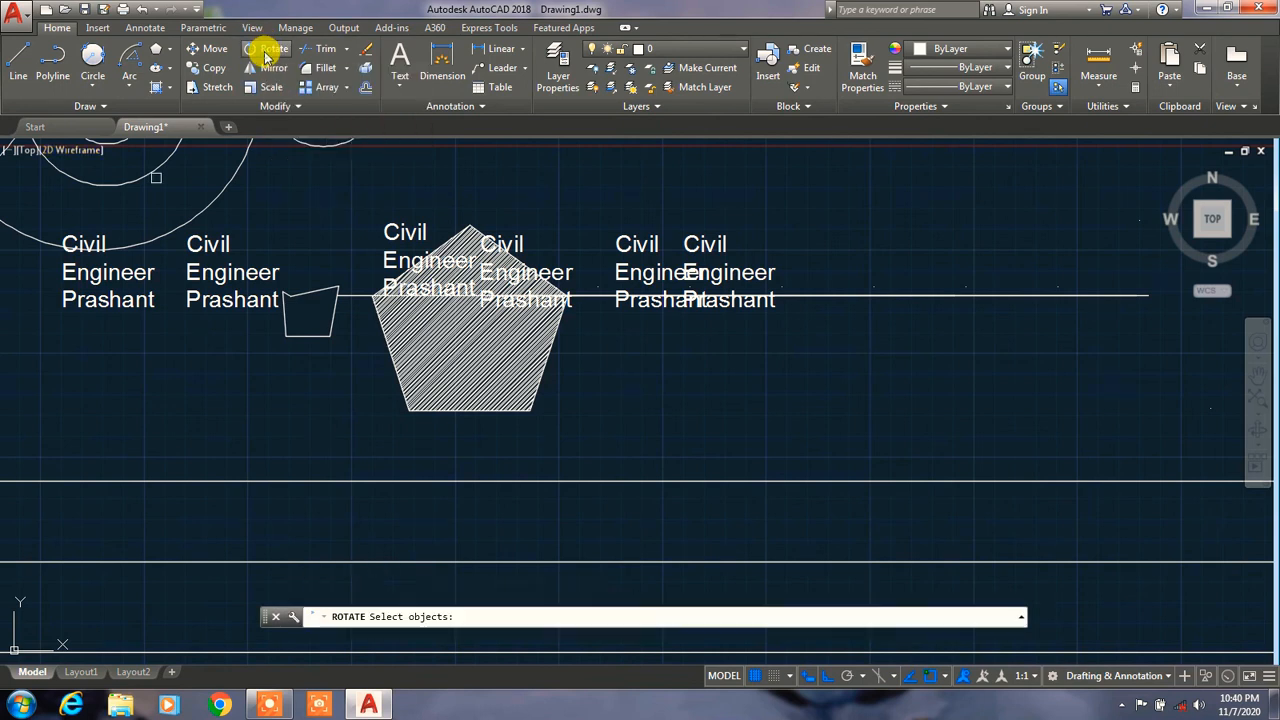
click(299, 333)
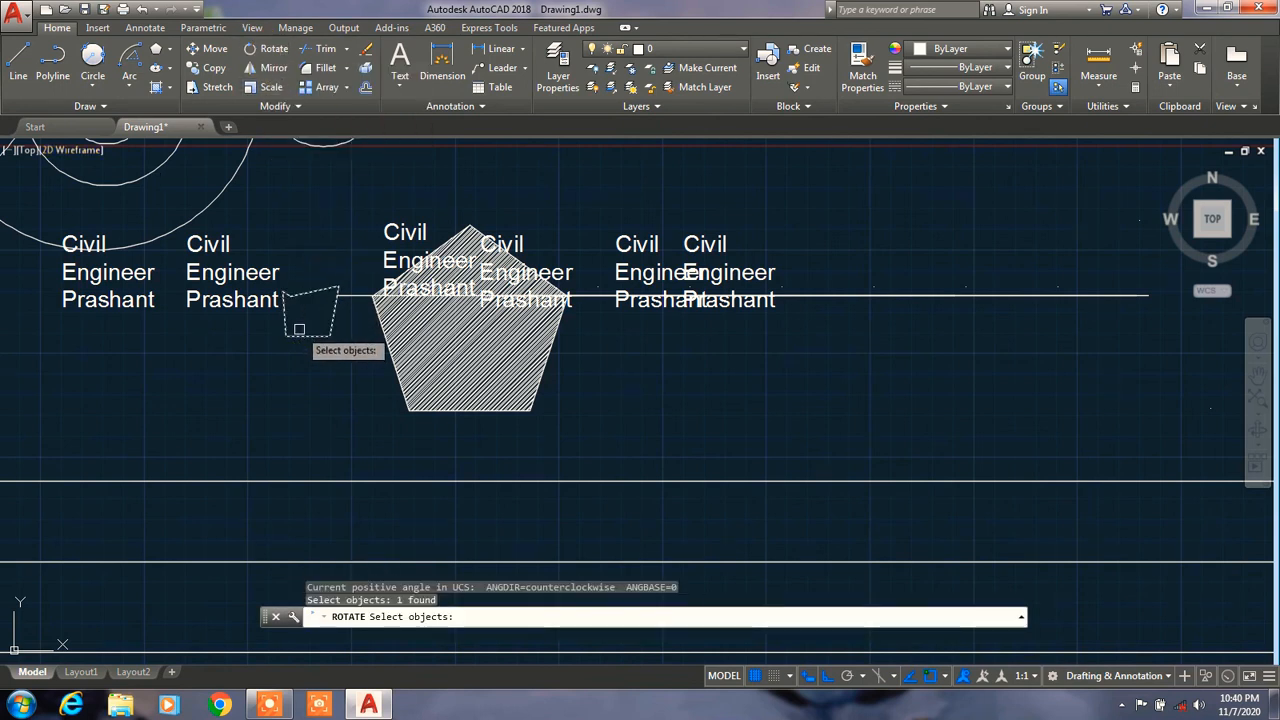
key(Return)
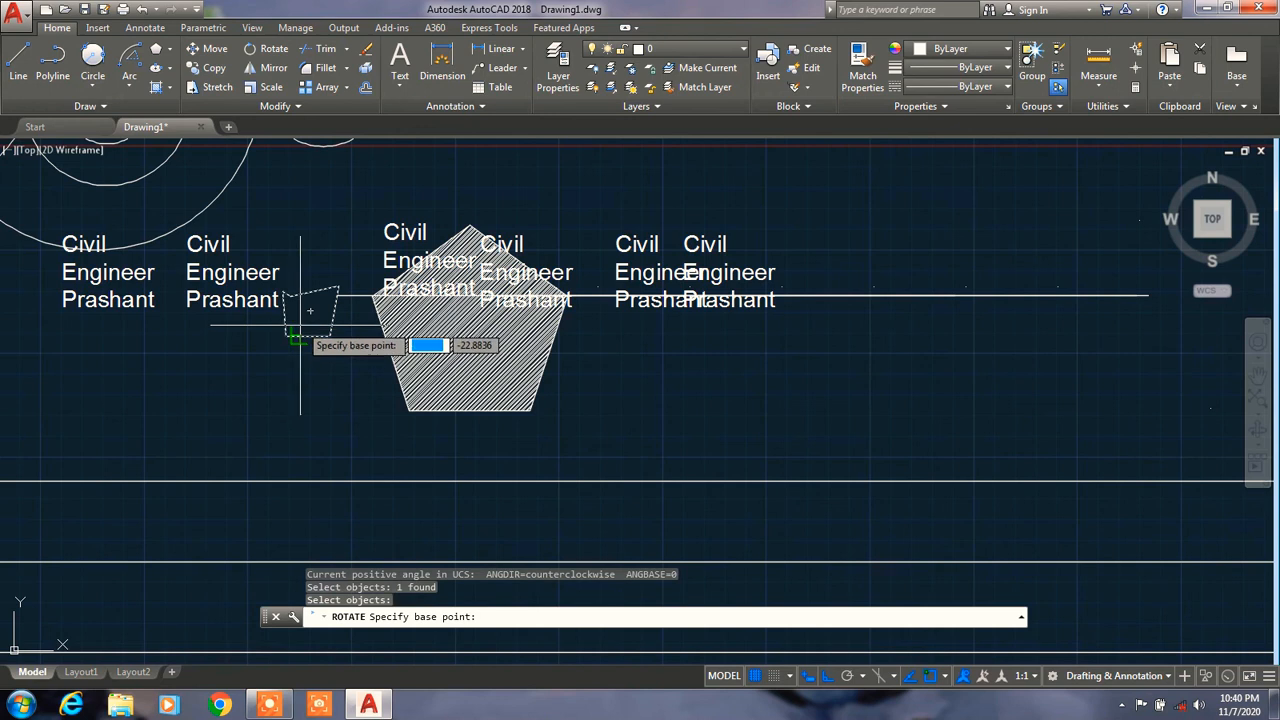
click(338, 287)
click(345, 338)
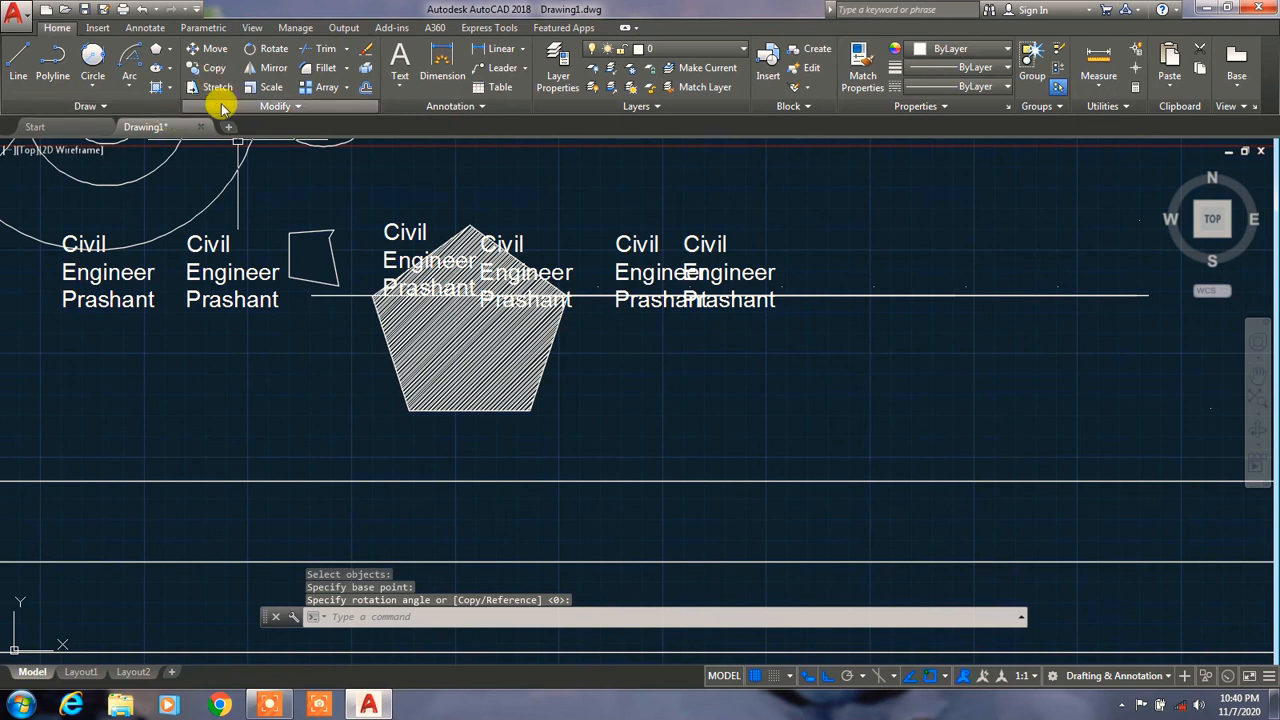
Mirror the small wipeout outline across its left vertical edge, keeping the source object.
click(274, 70)
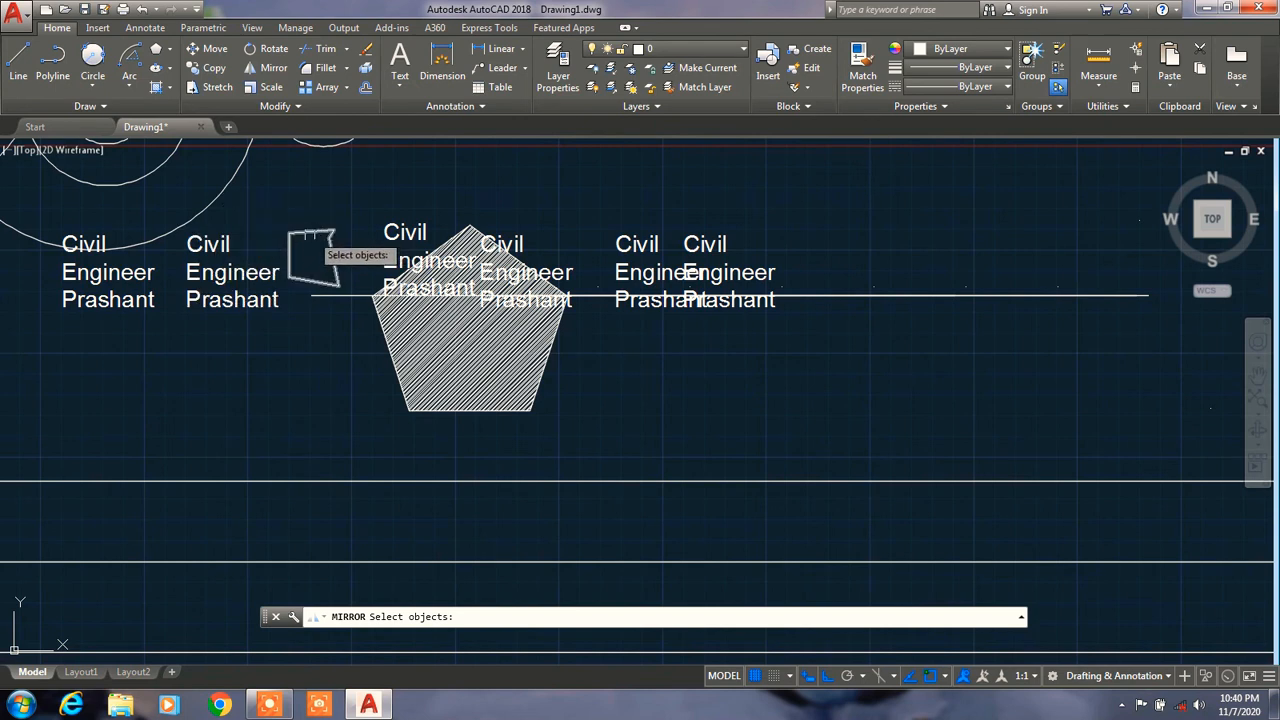
click(309, 235)
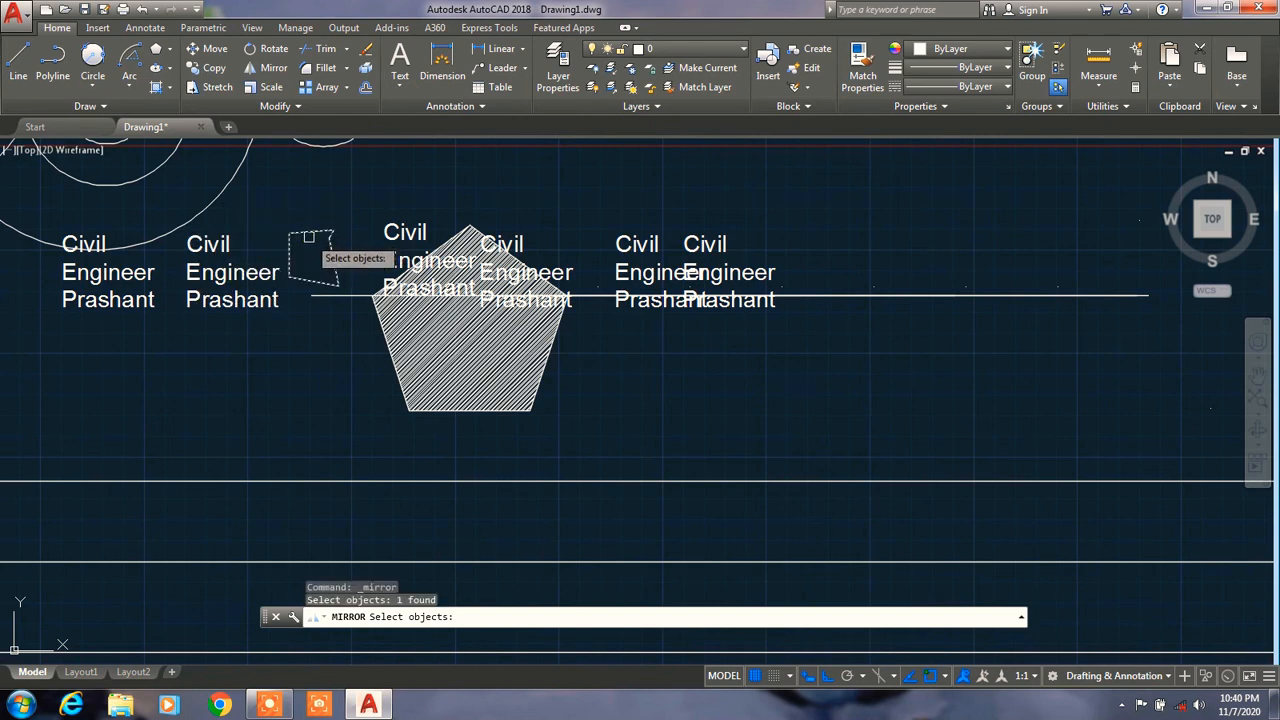
key(Return)
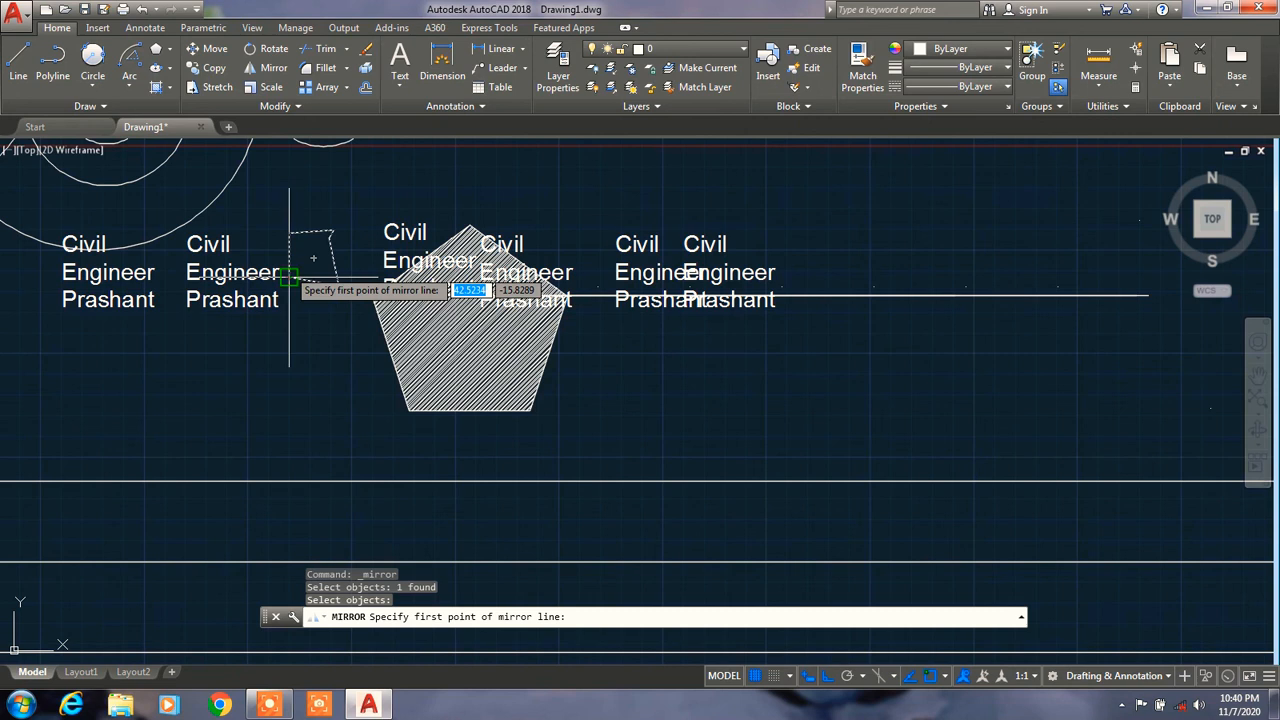
click(289, 272)
click(289, 236)
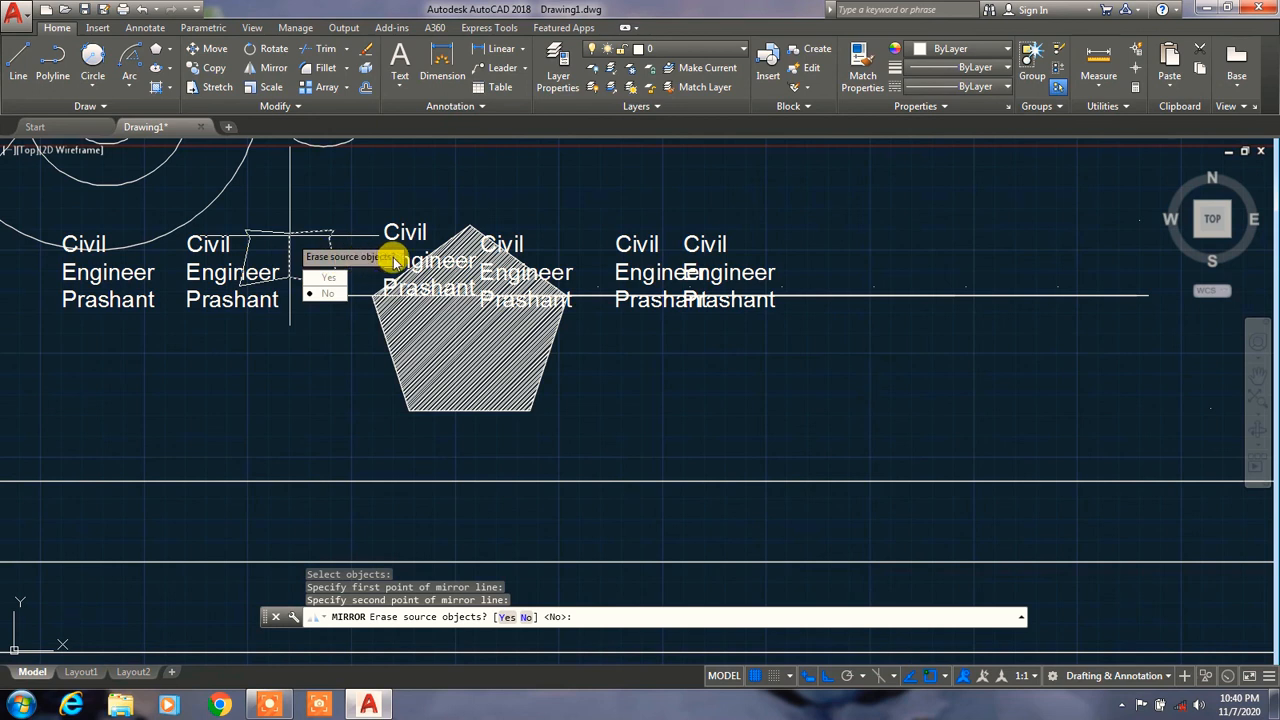
click(326, 293)
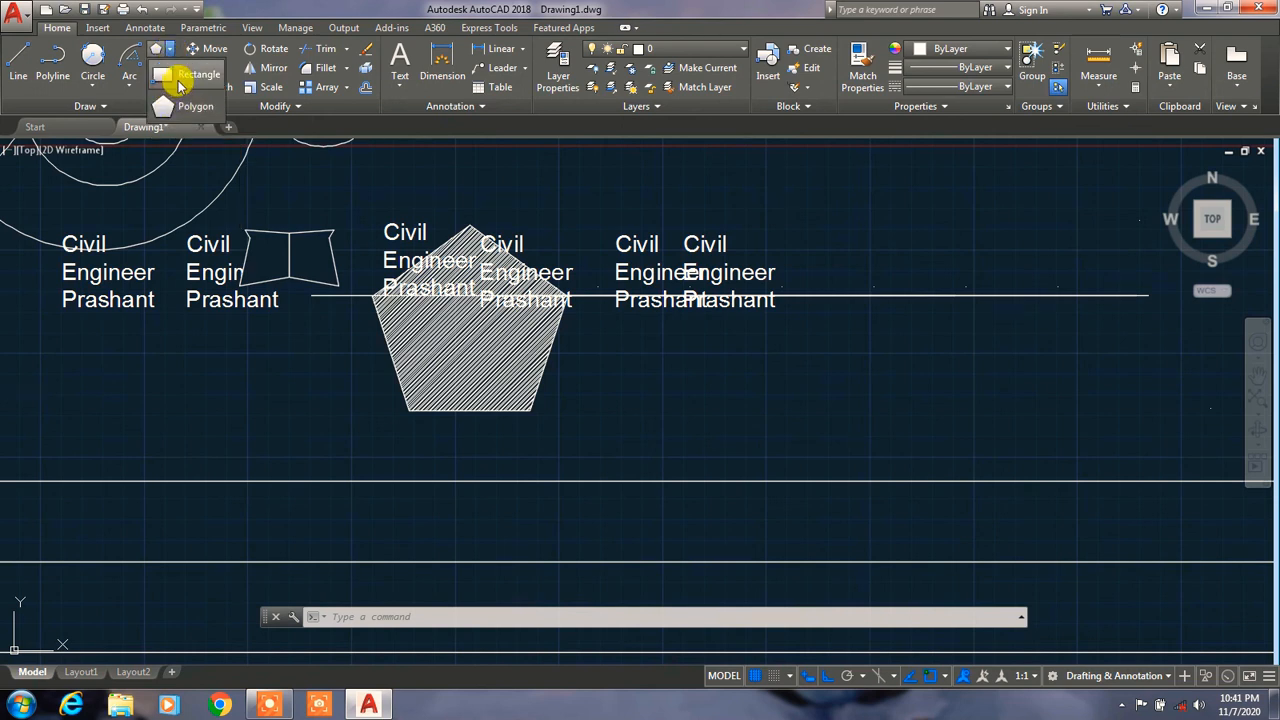
Draw a wide rectangle to the right of the hatched pentagon, below the horizontal line.
click(160, 50)
click(698, 329)
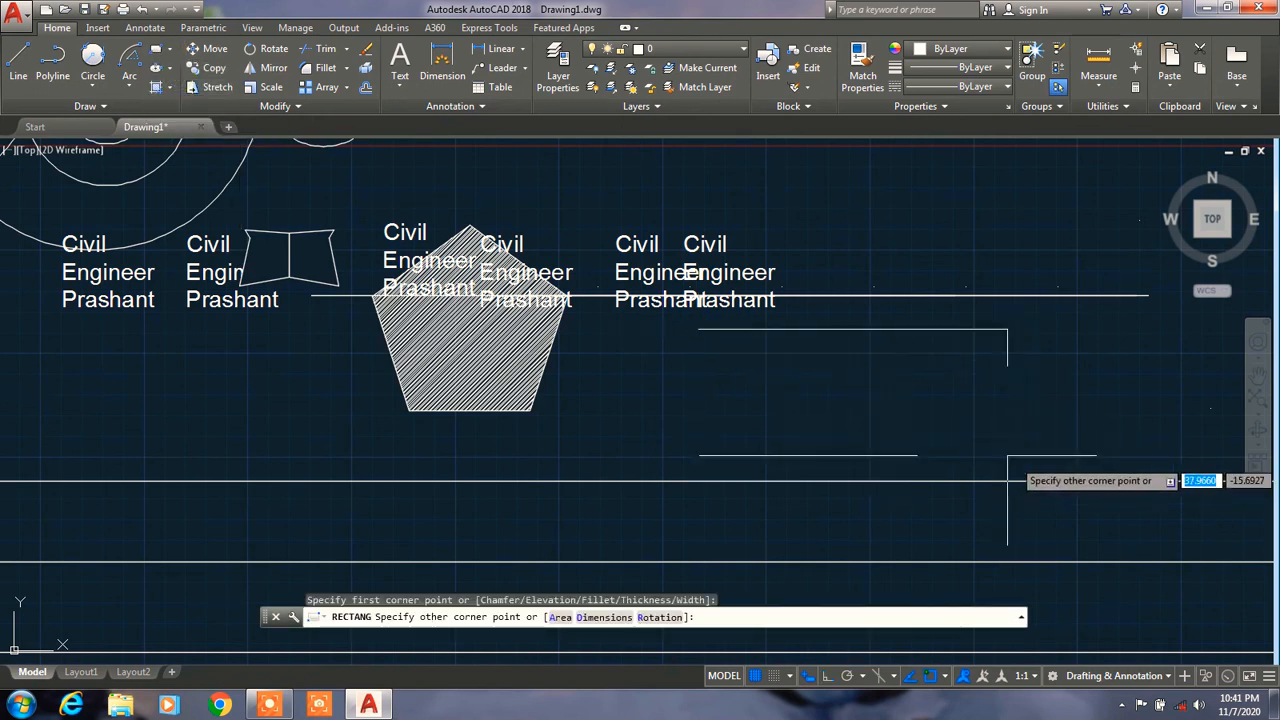
click(942, 443)
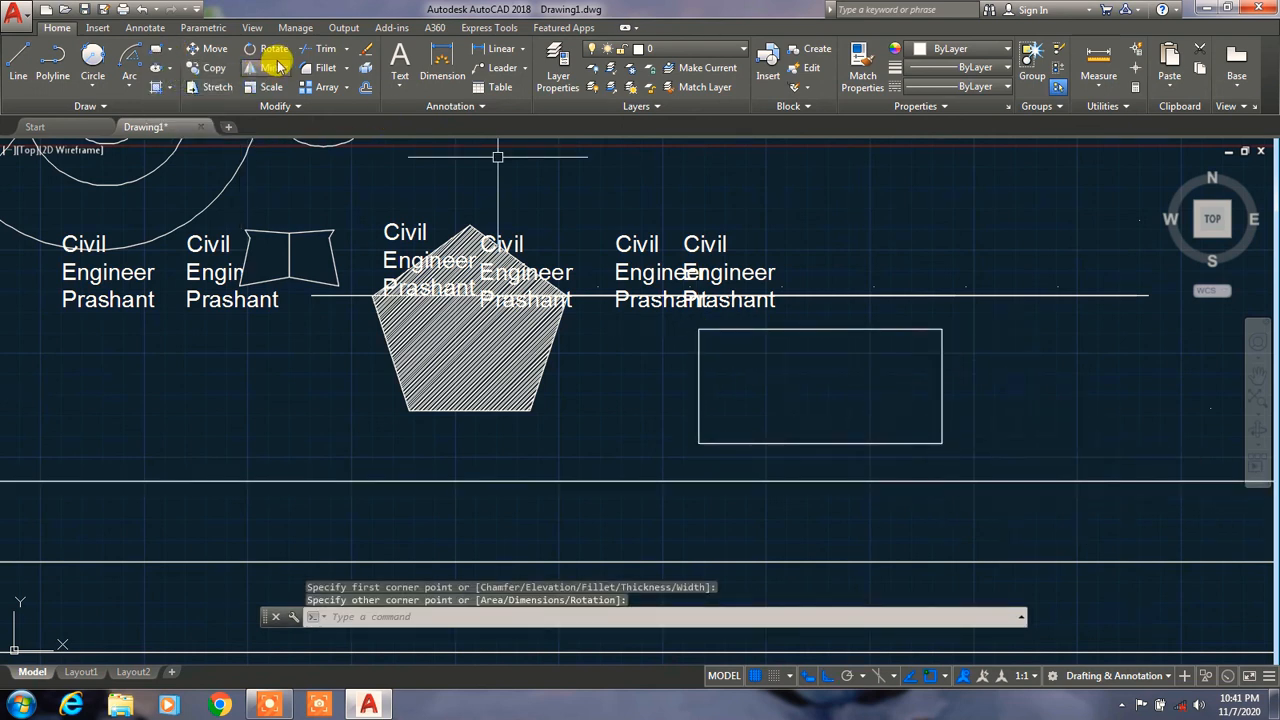
Try to fillet the new rectangle's top-right corner between its top and right edges.
click(346, 69)
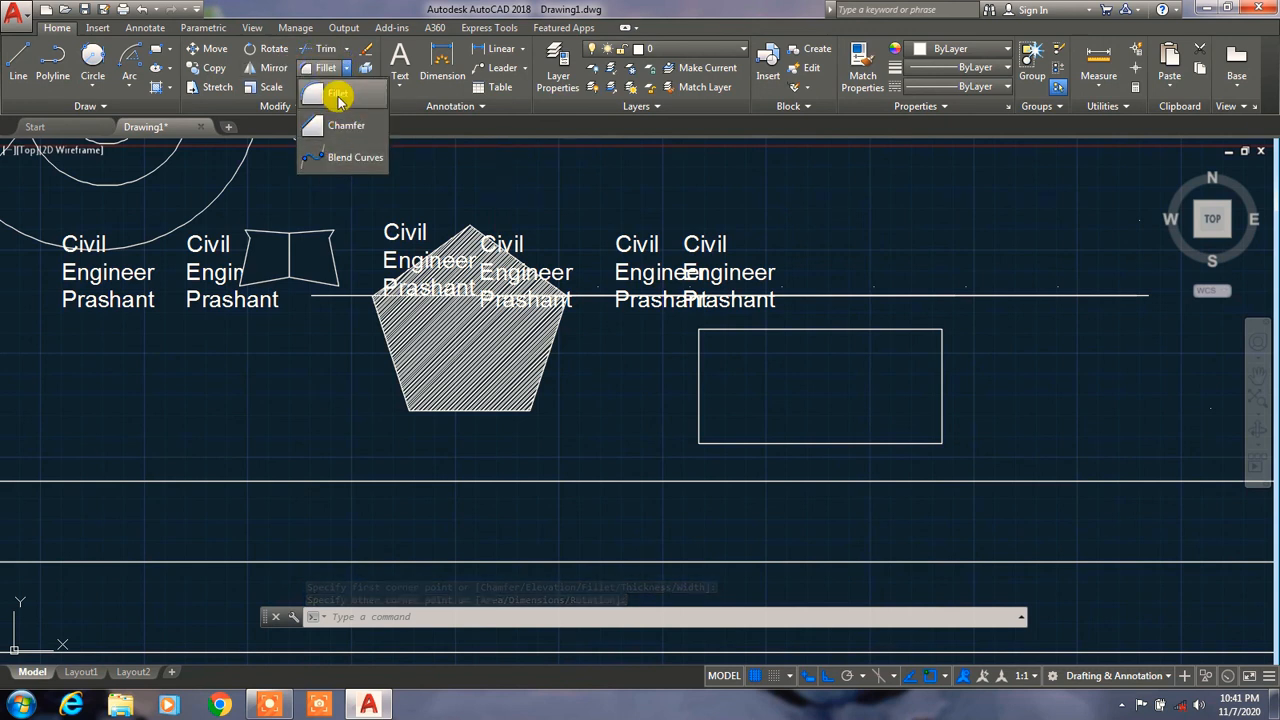
click(338, 95)
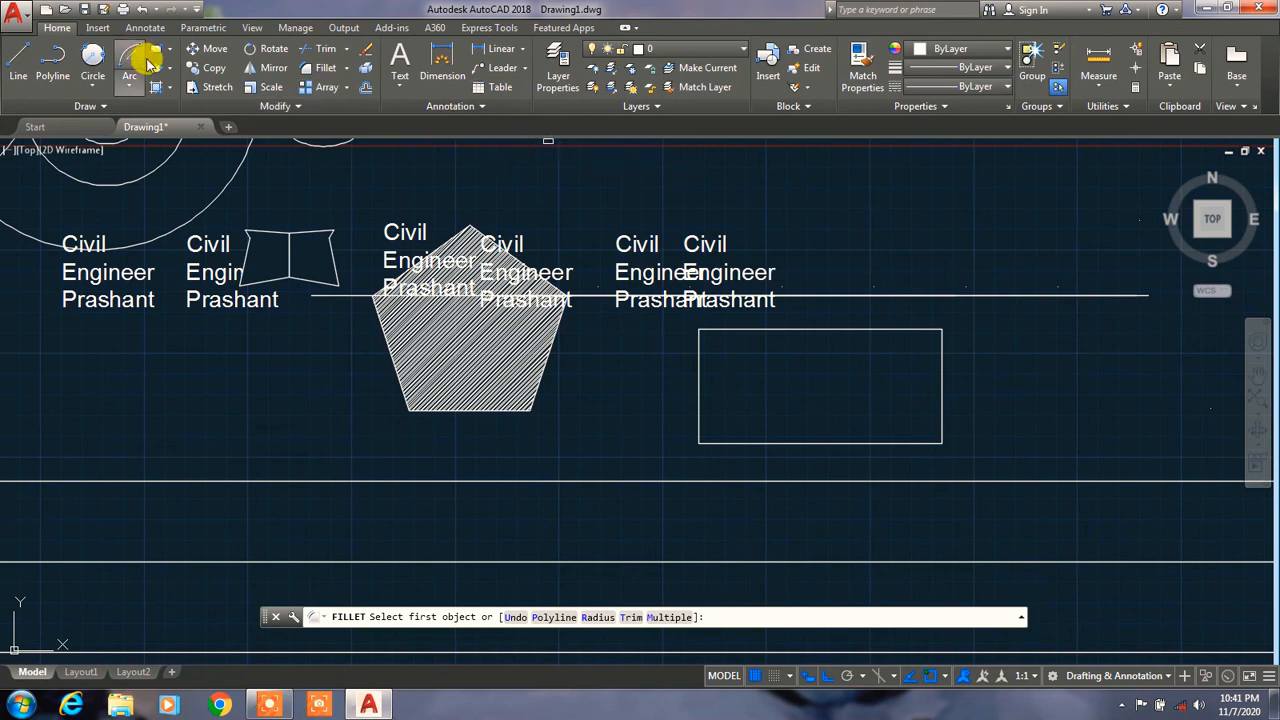
click(942, 360)
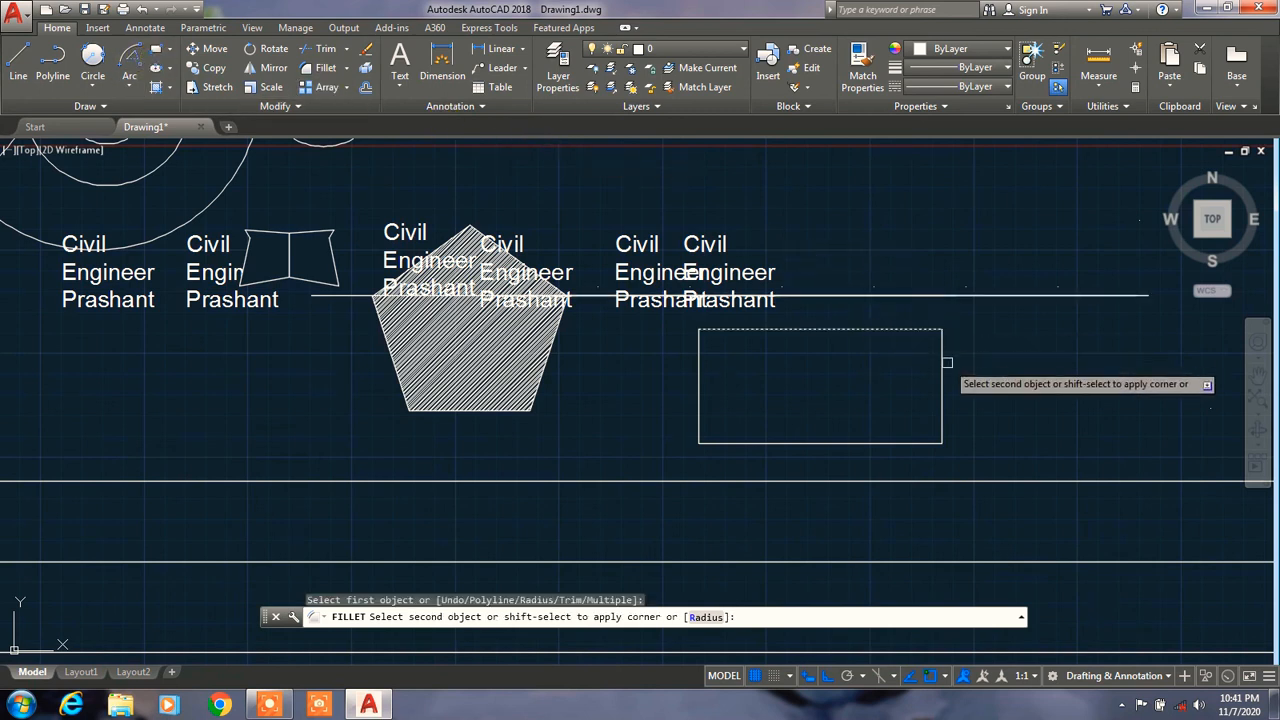
click(942, 370)
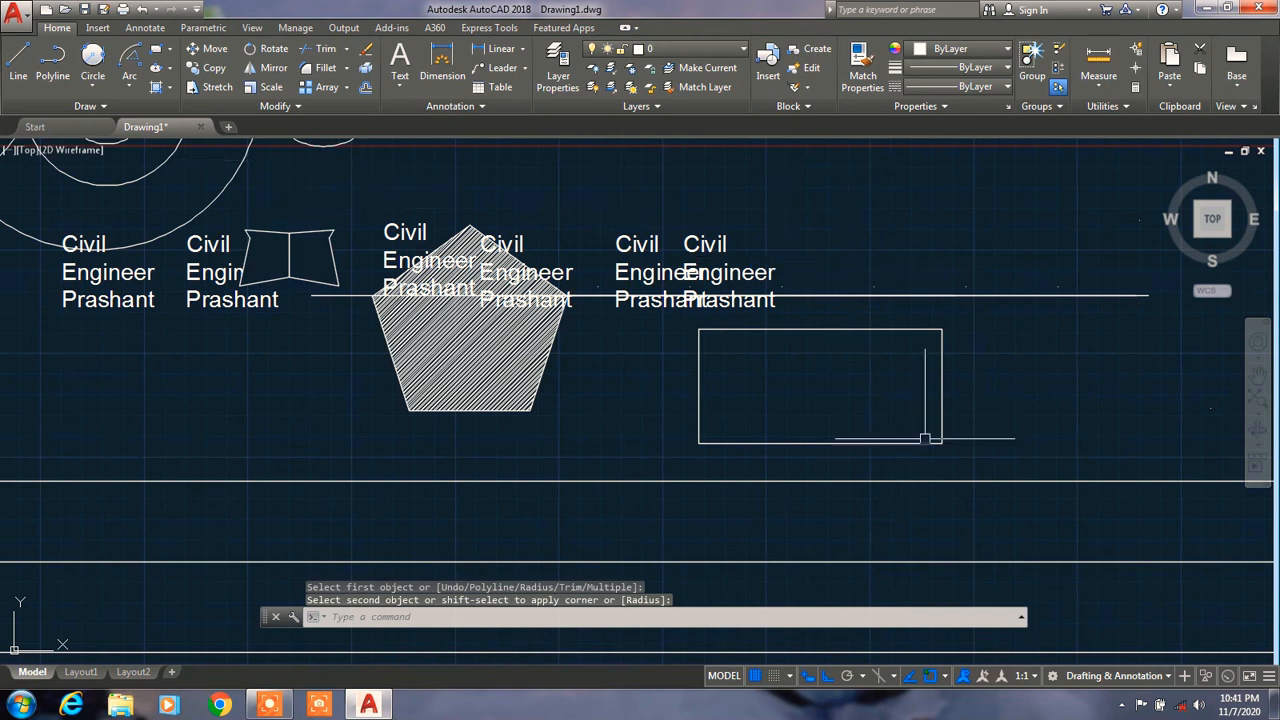
Trim away the rectangle's right edge and draw a short vertical line up from its lower-right corner.
text(tr)
key(Return)
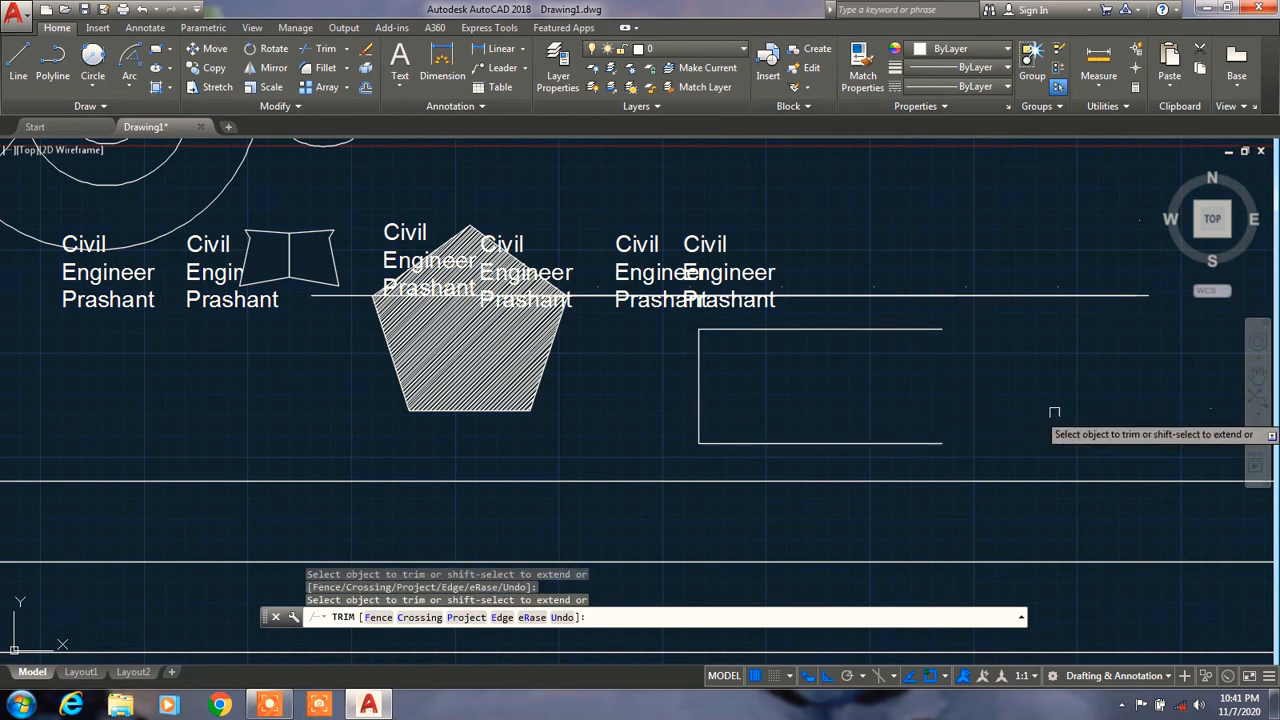
click(18, 60)
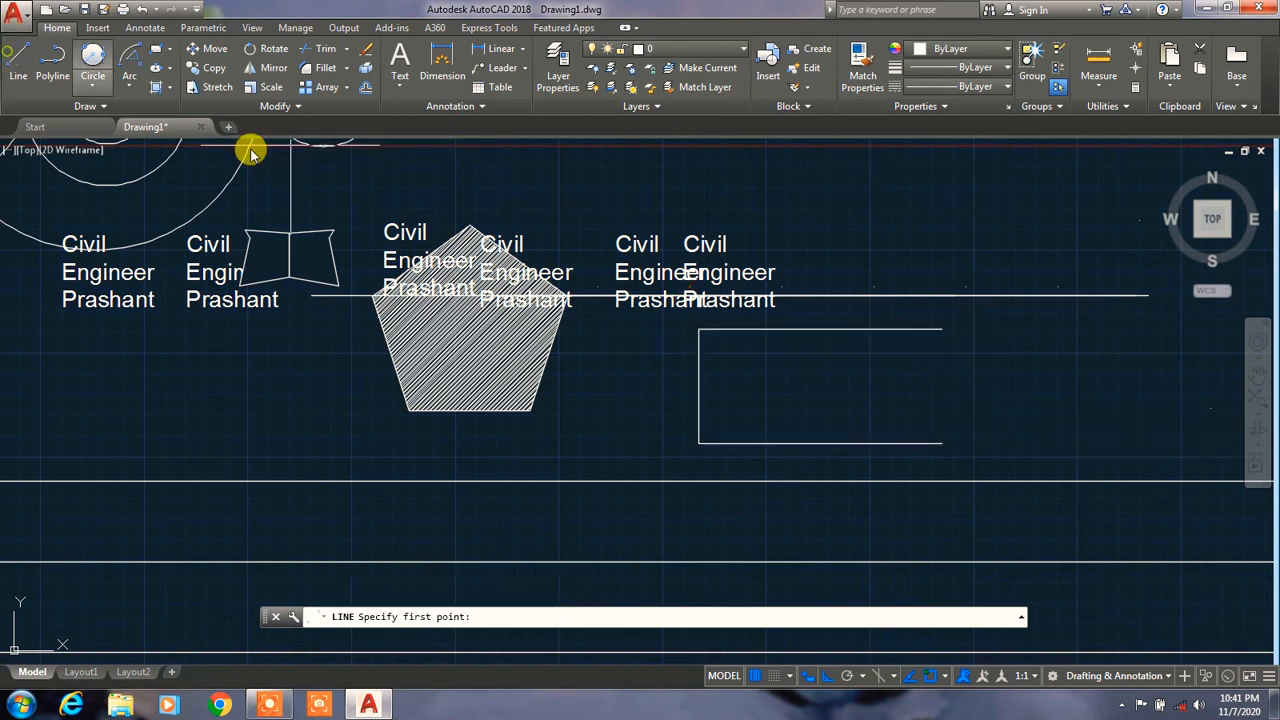
click(942, 443)
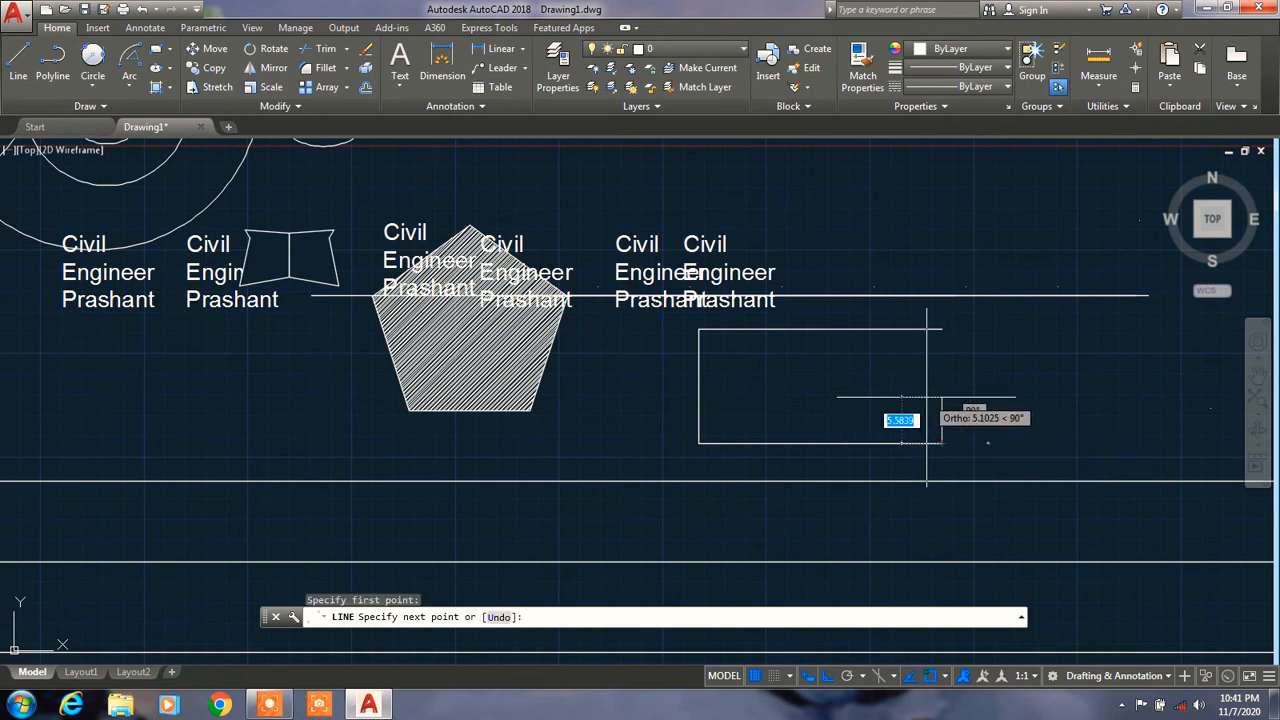
click(927, 395)
key(Escape)
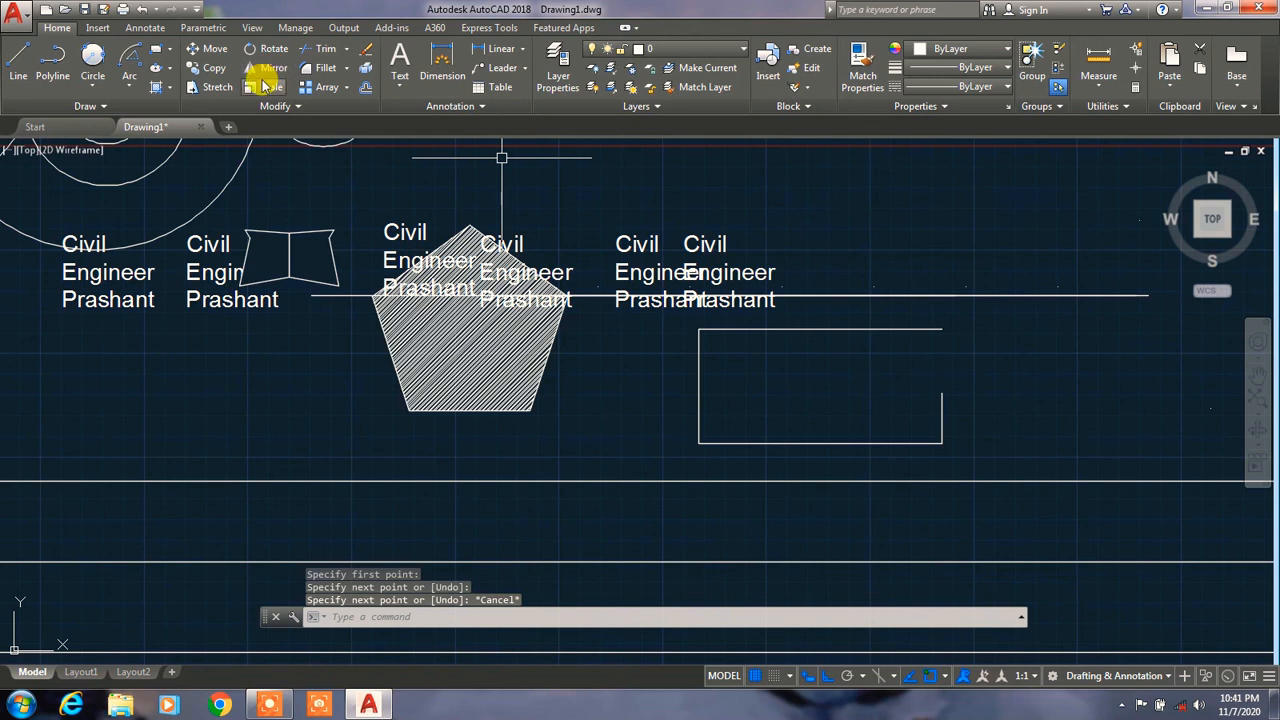
Fillet the rectangle's top edge with the short vertical line to close the upper-right corner.
click(320, 75)
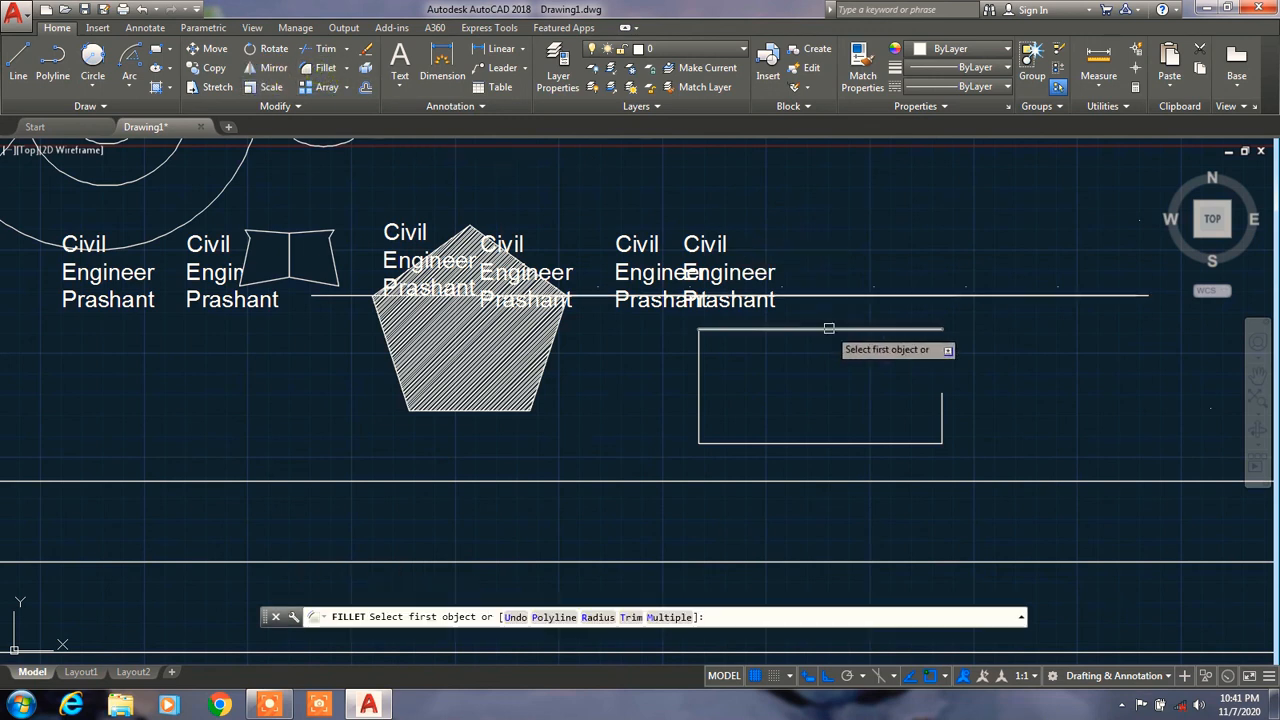
click(826, 329)
click(944, 406)
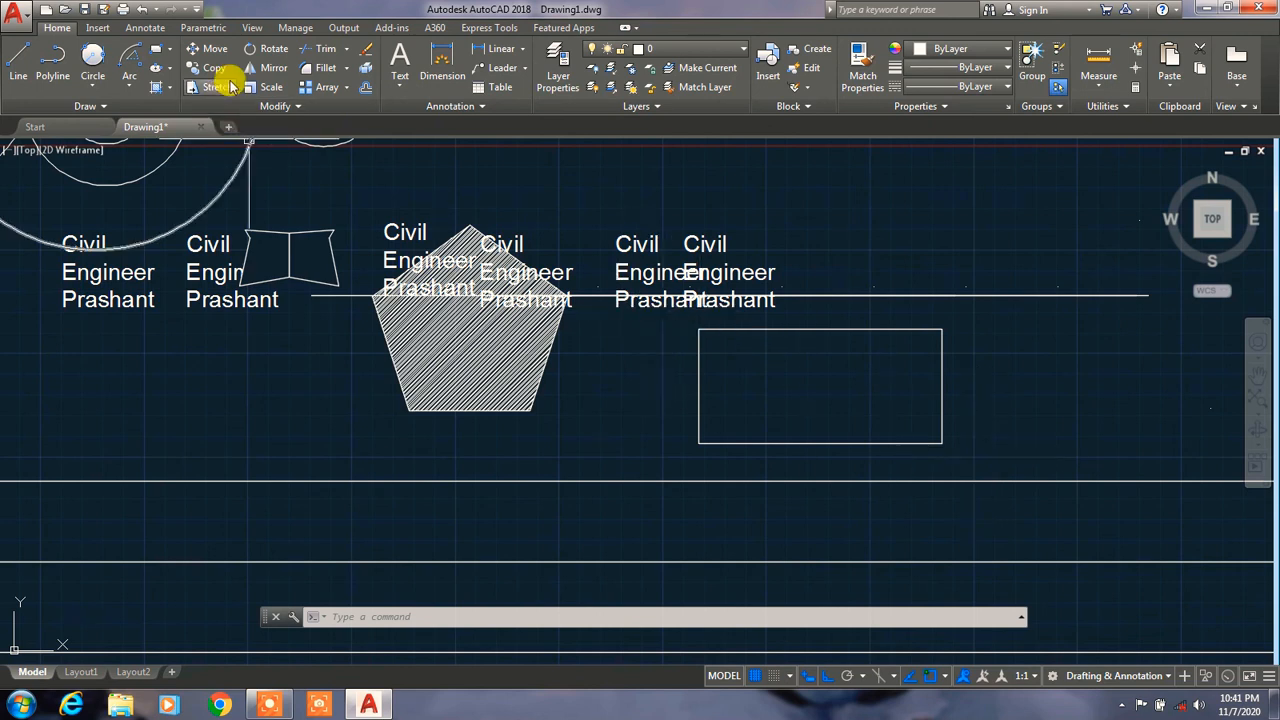
click(322, 87)
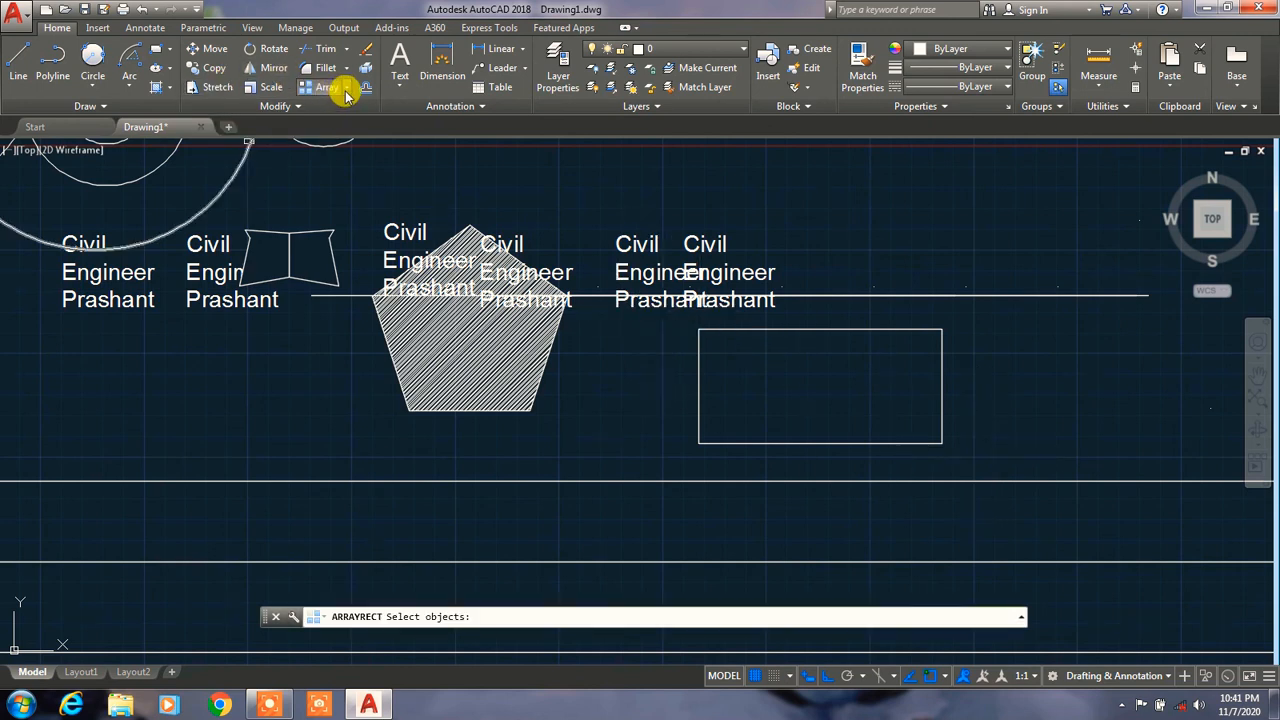
click(346, 88)
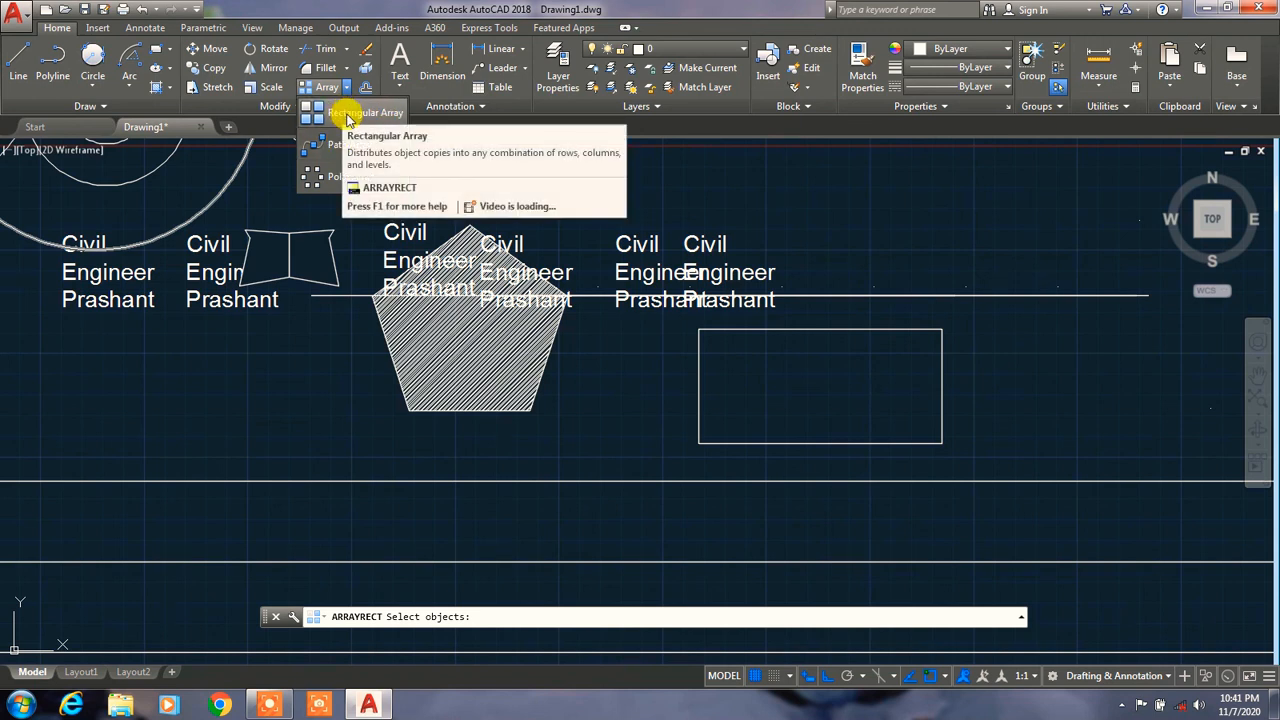
click(367, 70)
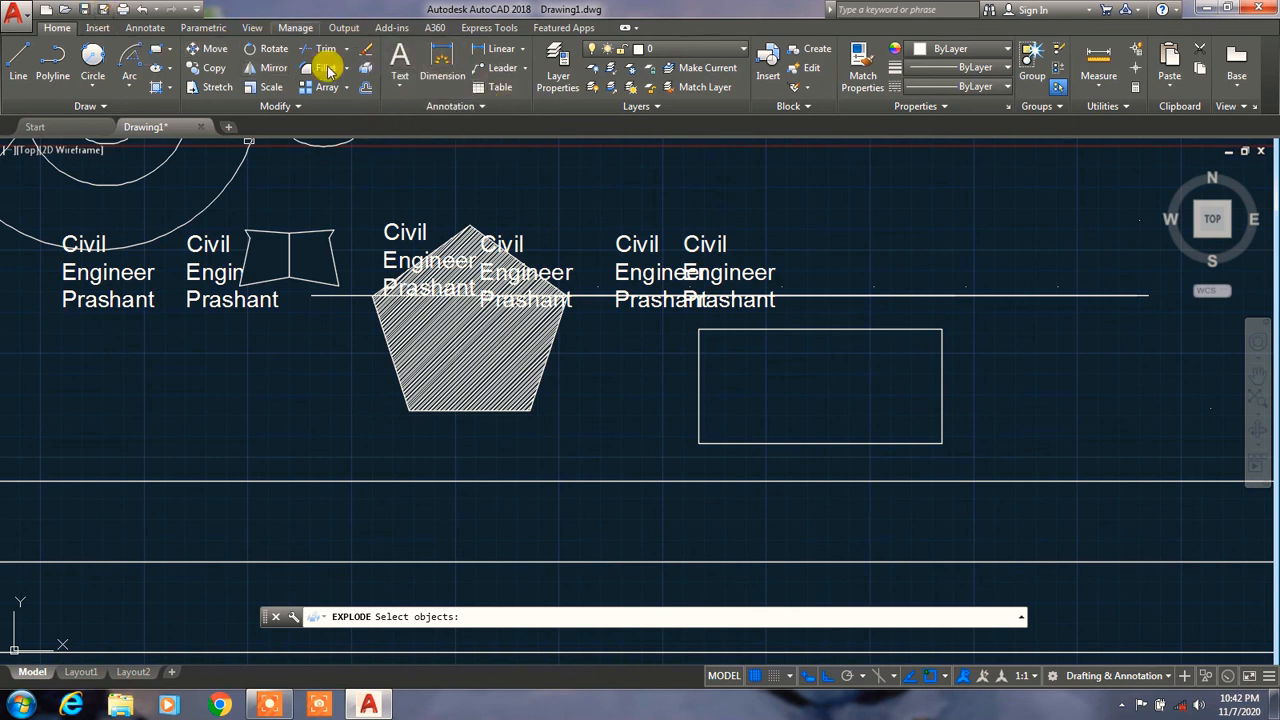
click(481, 107)
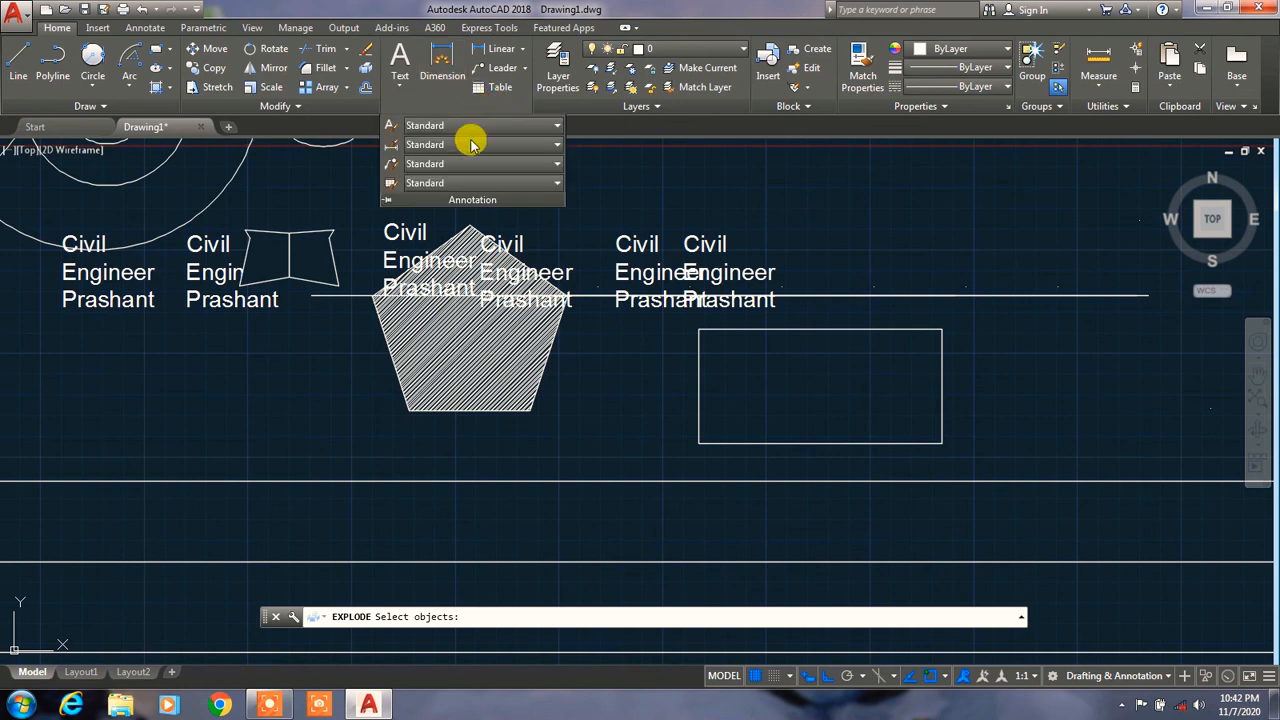
click(700, 158)
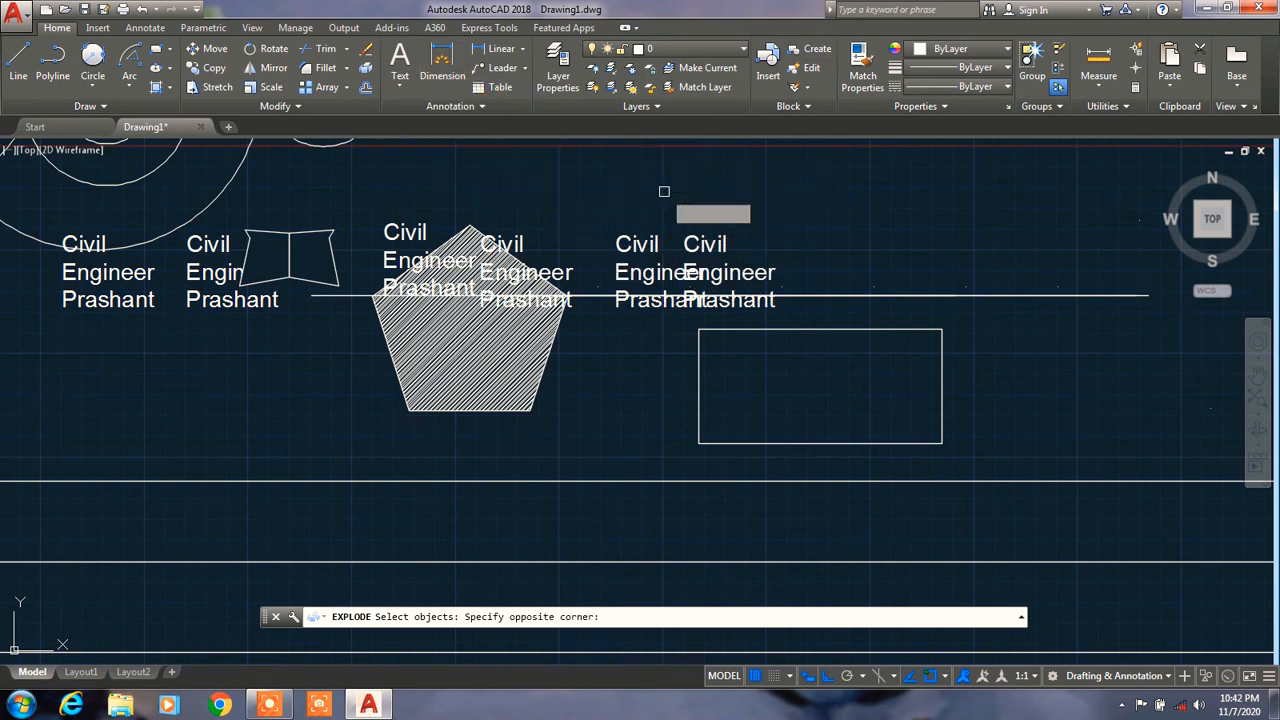
key(Escape)
Add a horizontal linear dimension between the rectangle's two upper corners, placing it just above the top edge.
scroll(868, 343, up, 4)
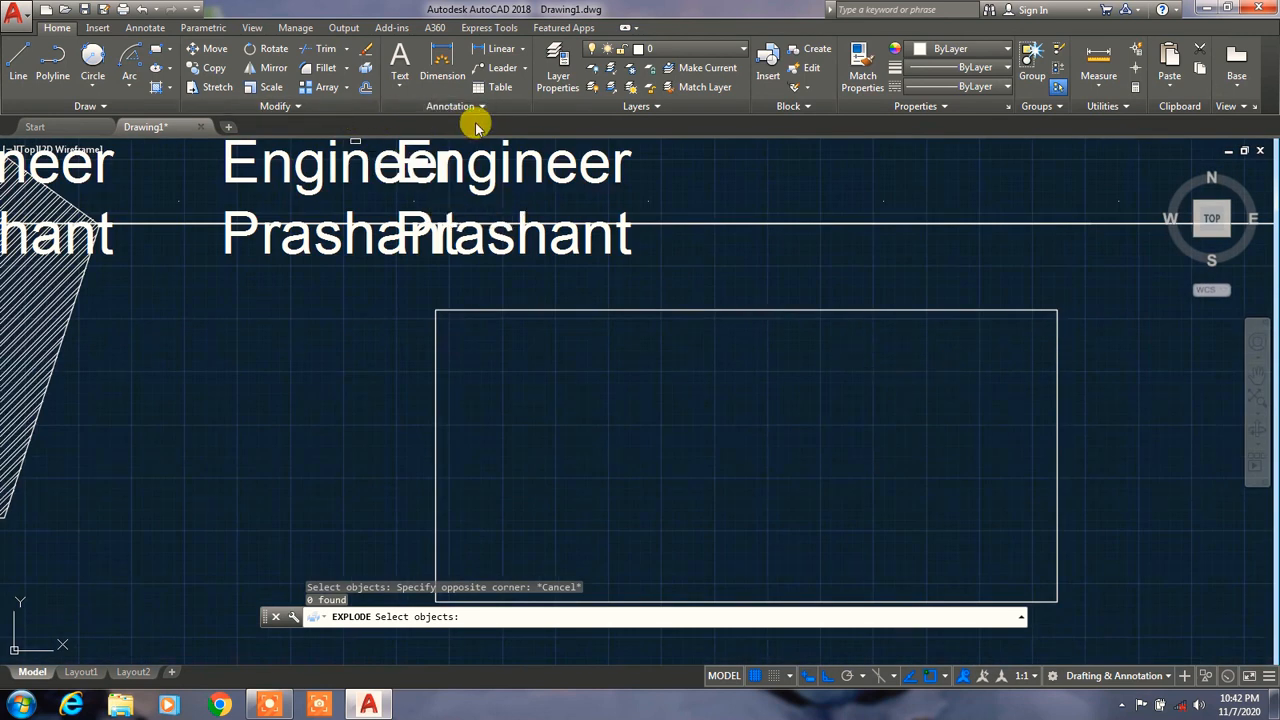
click(444, 68)
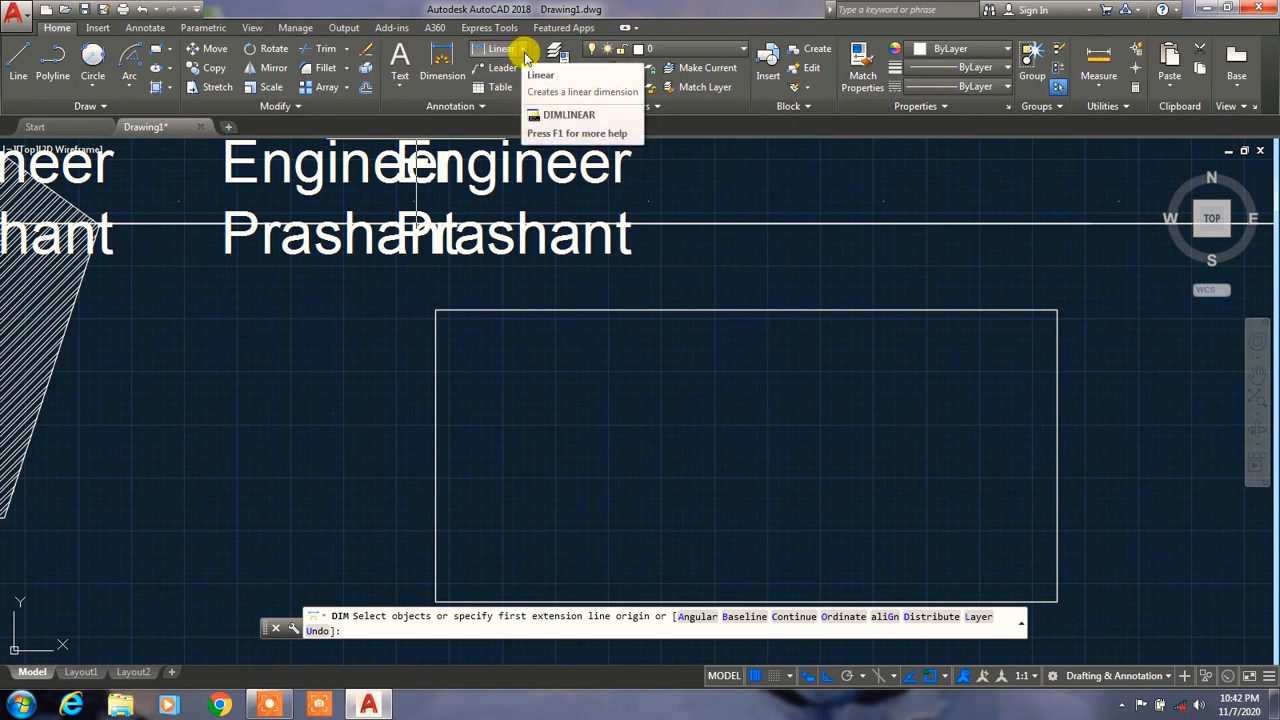
click(493, 48)
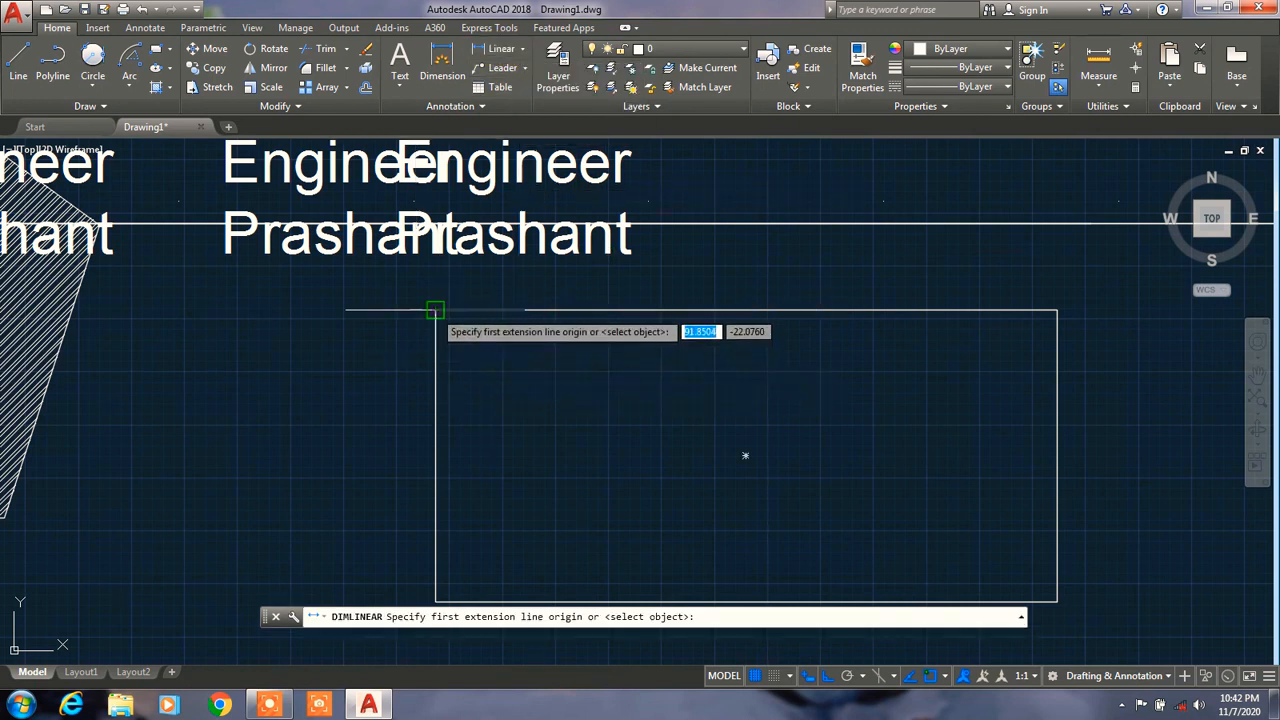
click(435, 311)
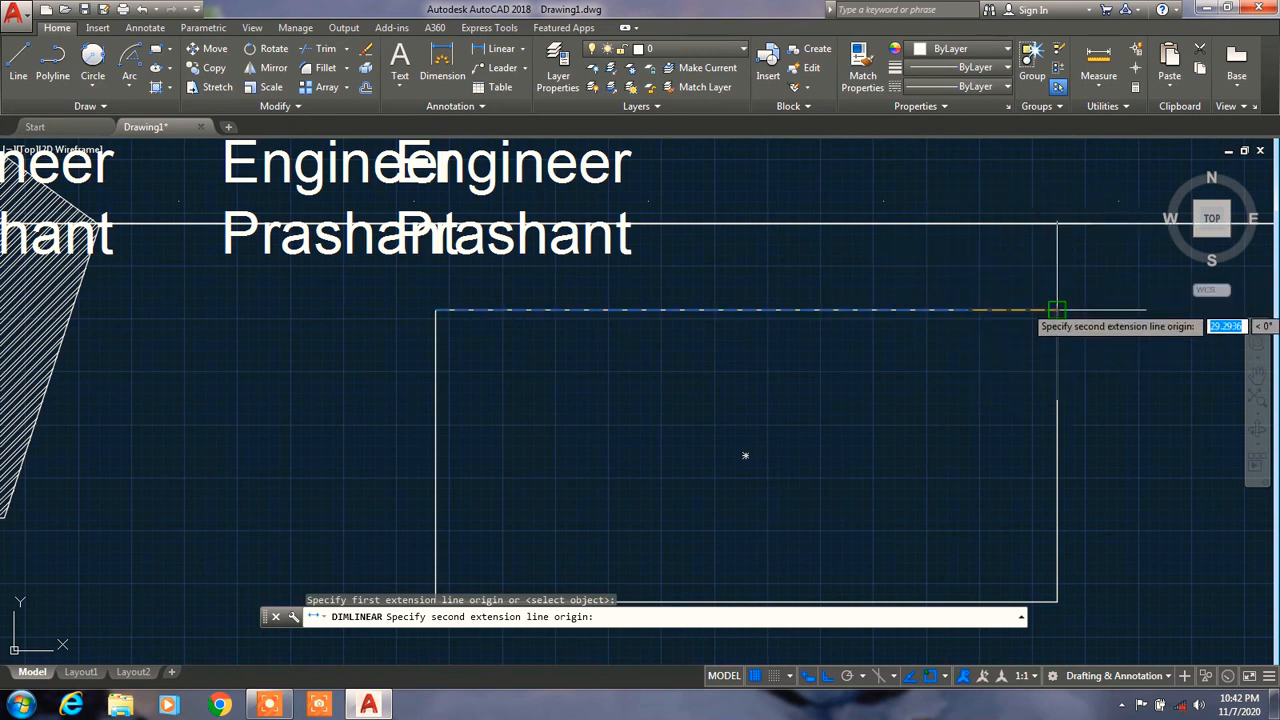
click(1057, 310)
click(785, 283)
scroll(791, 262, up, 5)
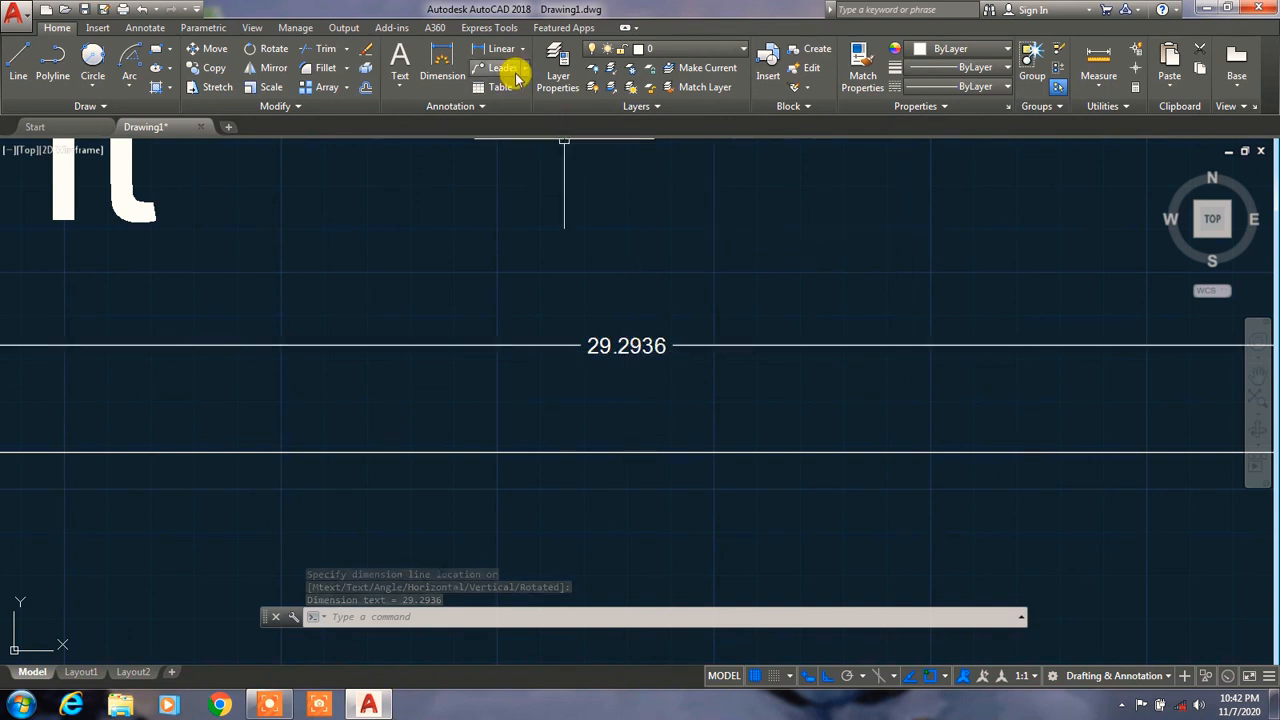
Add a multileader pointing at the upper part of the rectangle's right edge, with the text "xjhjdrewjhfchjw" outside the rectangle.
scroll(557, 214, down, 3)
scroll(640, 197, up, 6)
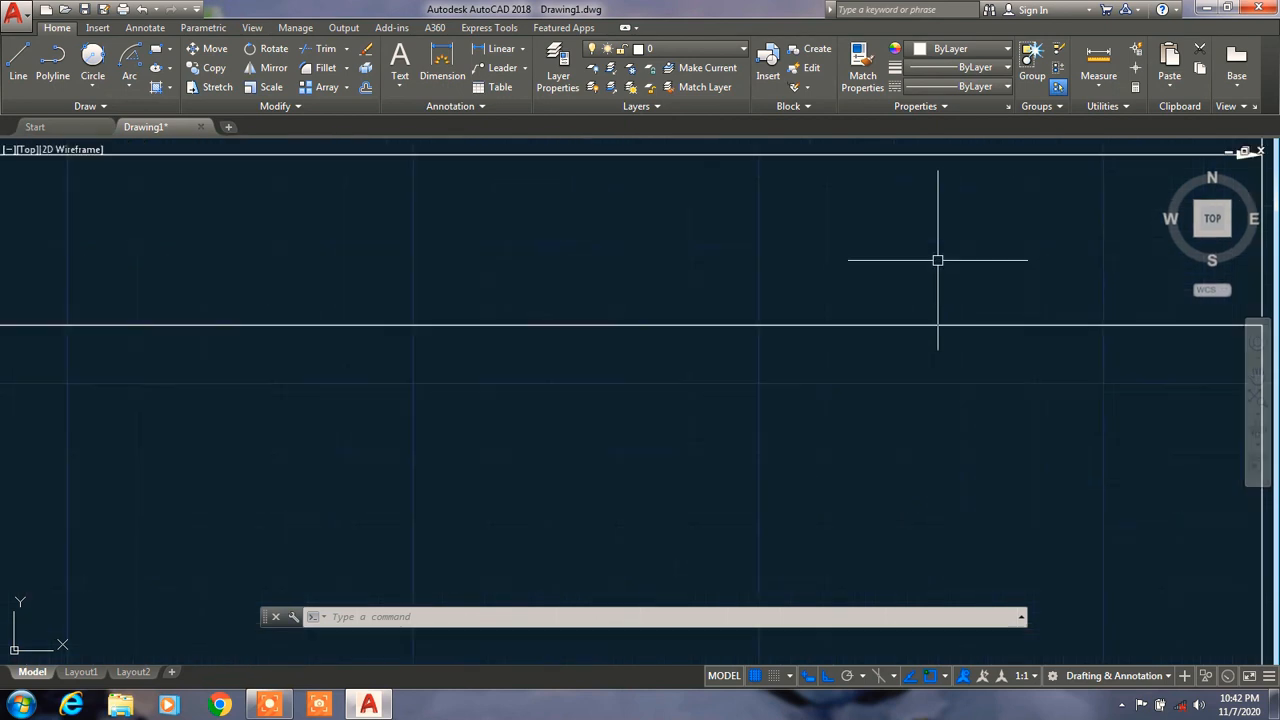
scroll(628, 259, down, 2)
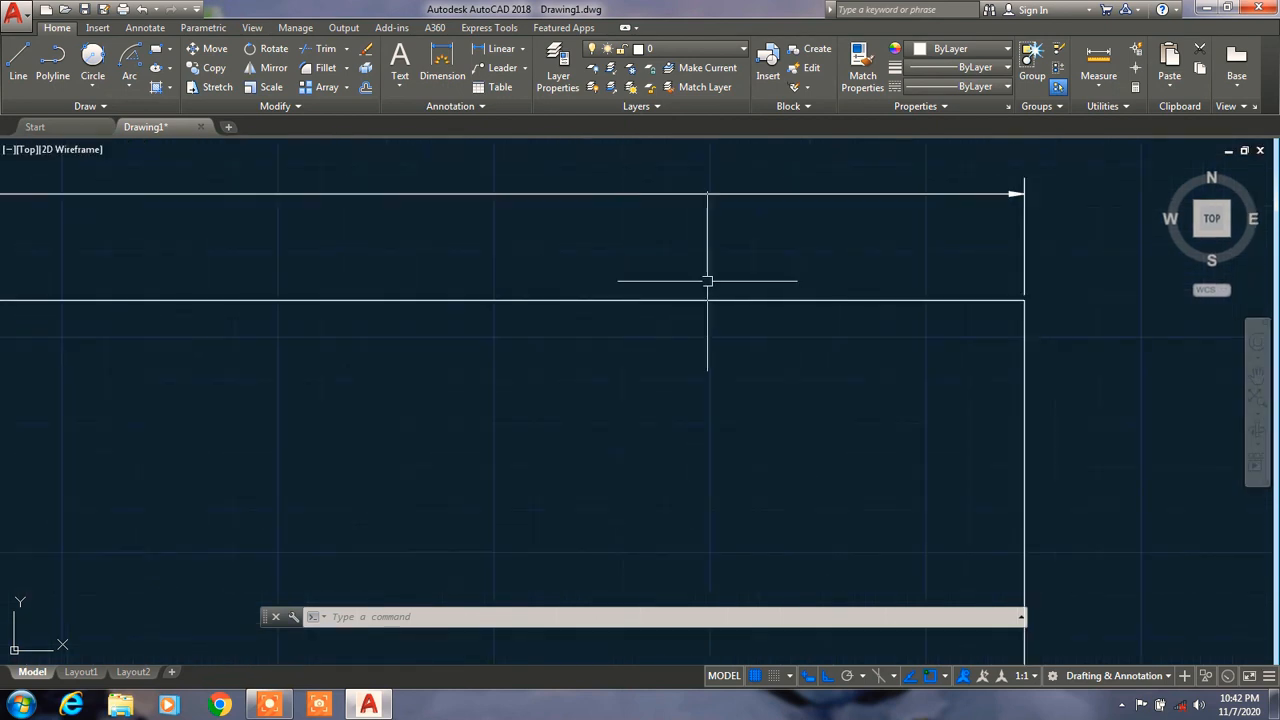
scroll(466, 218, down, 2)
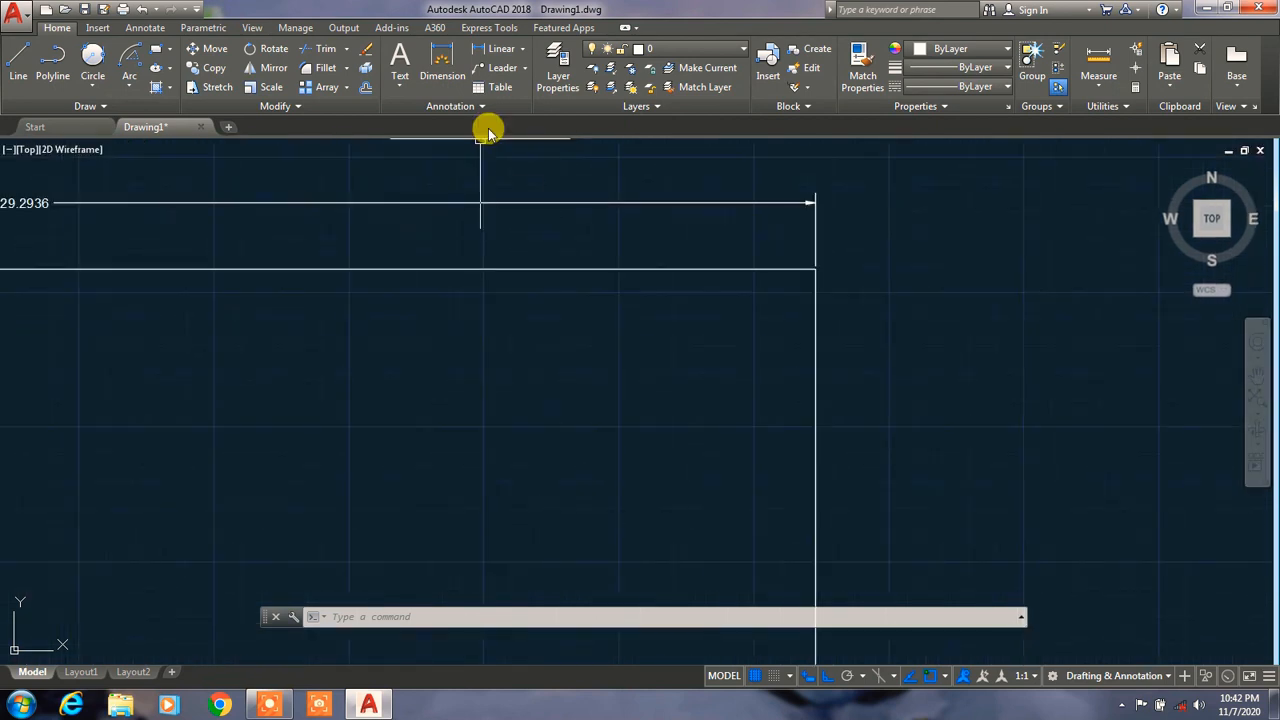
click(496, 66)
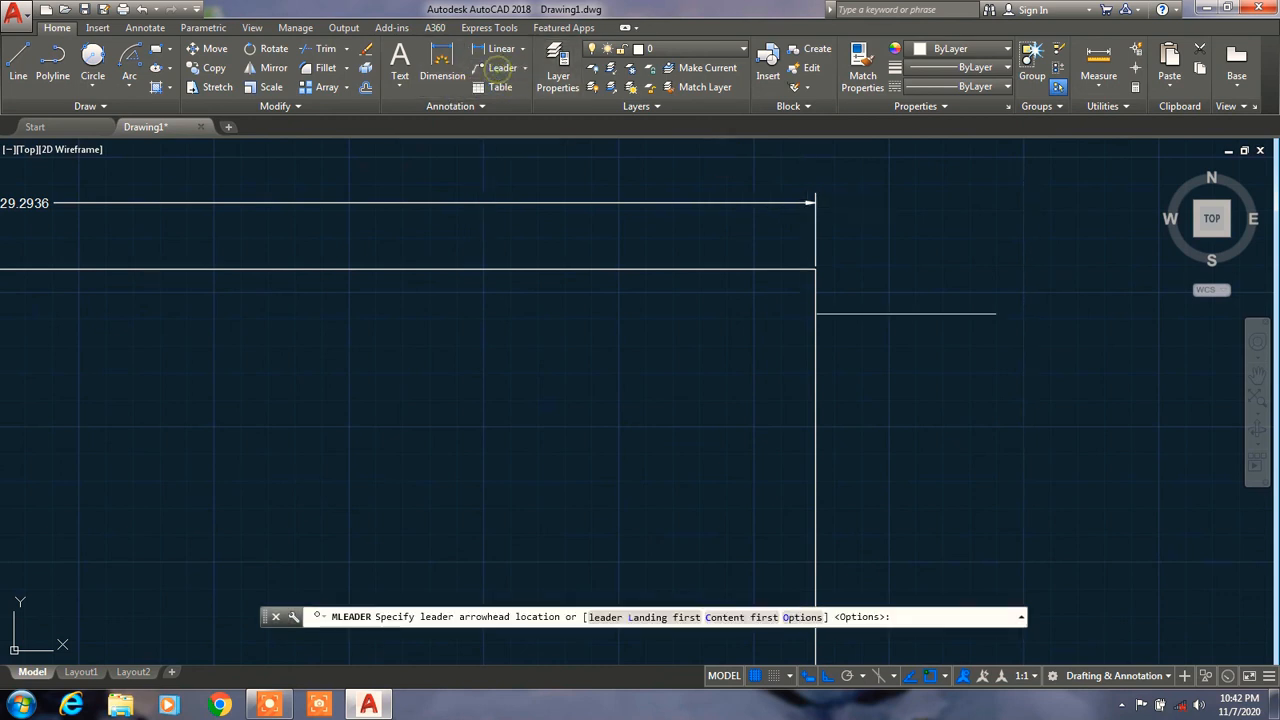
click(816, 313)
click(944, 256)
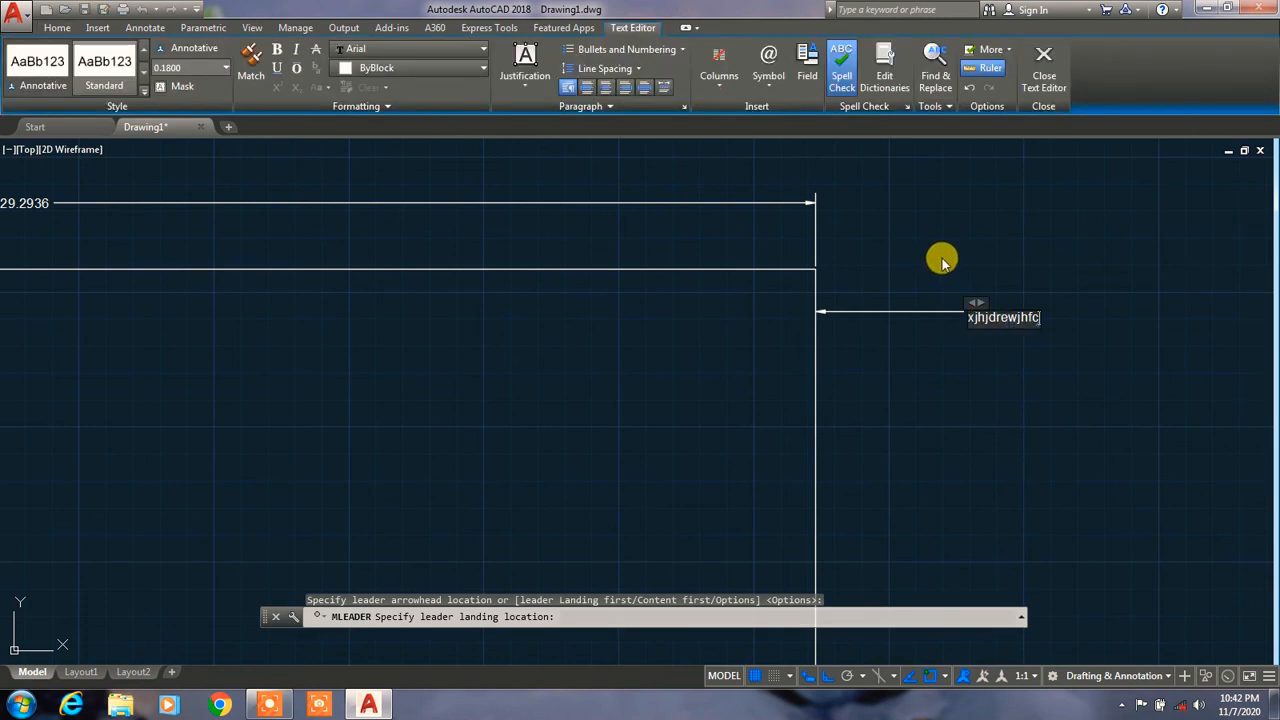
click(940, 260)
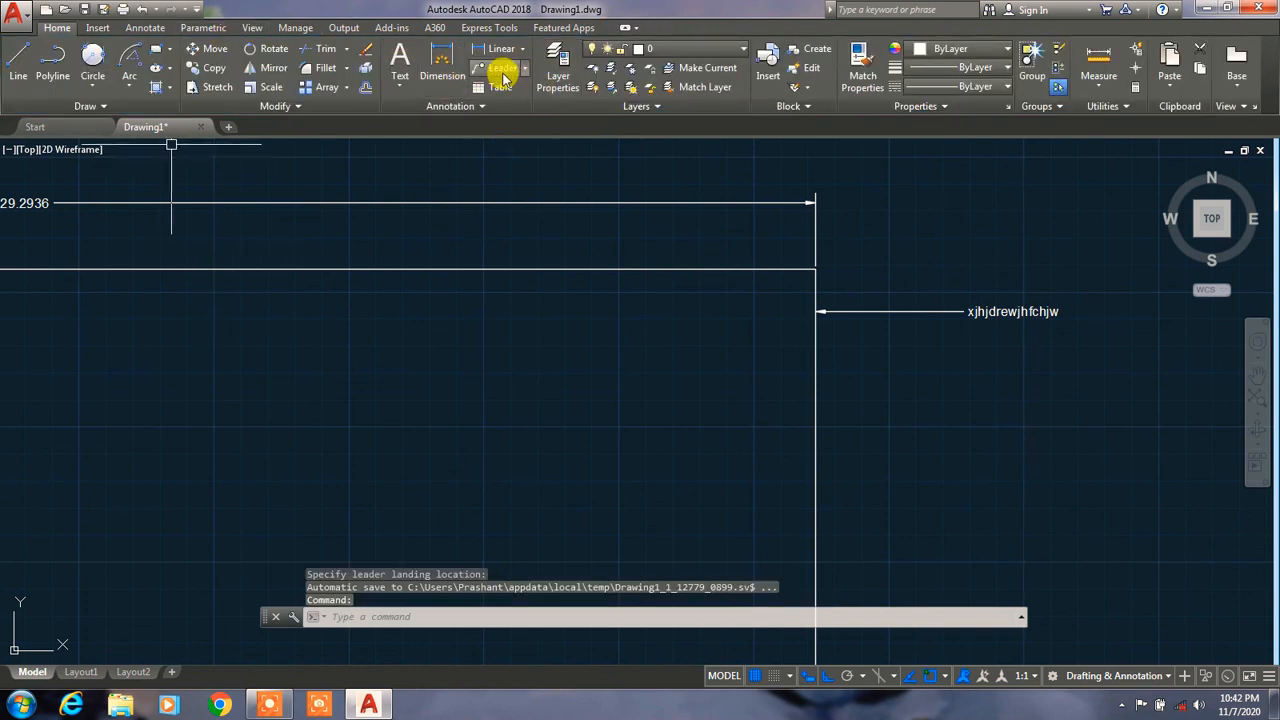
Create a multiline text reading "v,dnvkndkj" inside the rectangle, below its top edge.
click(406, 62)
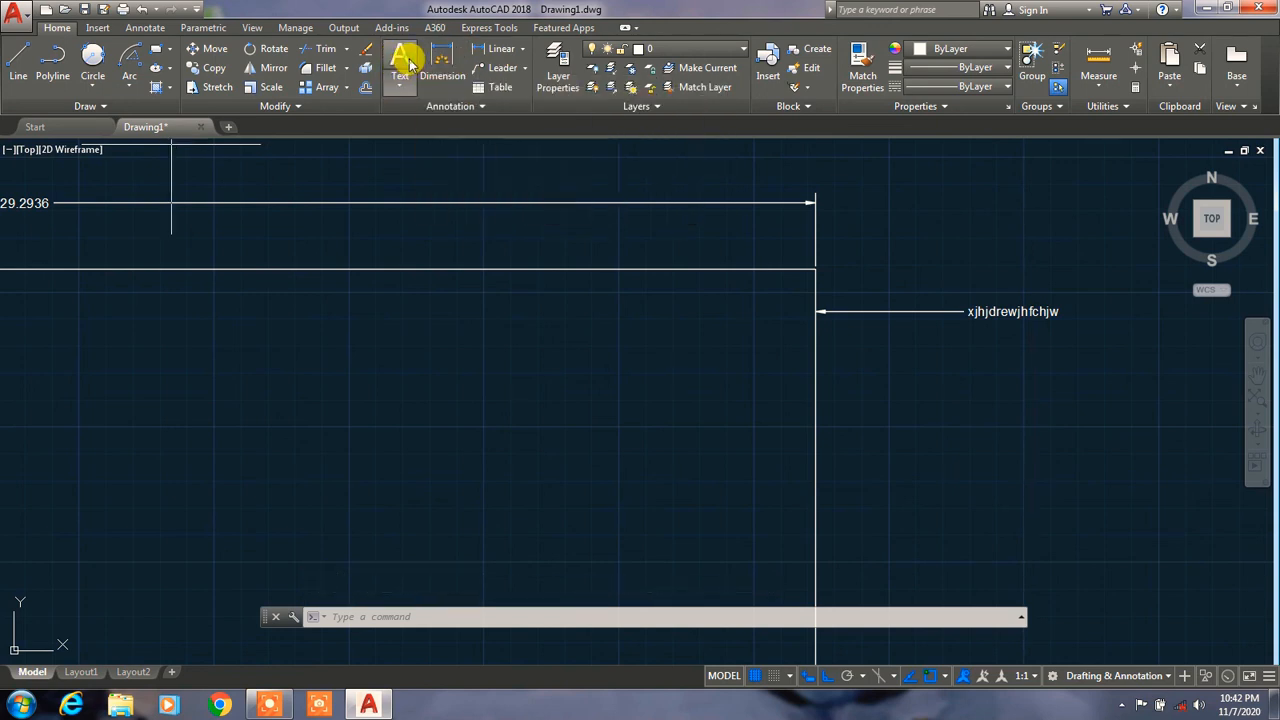
click(269, 391)
click(583, 486)
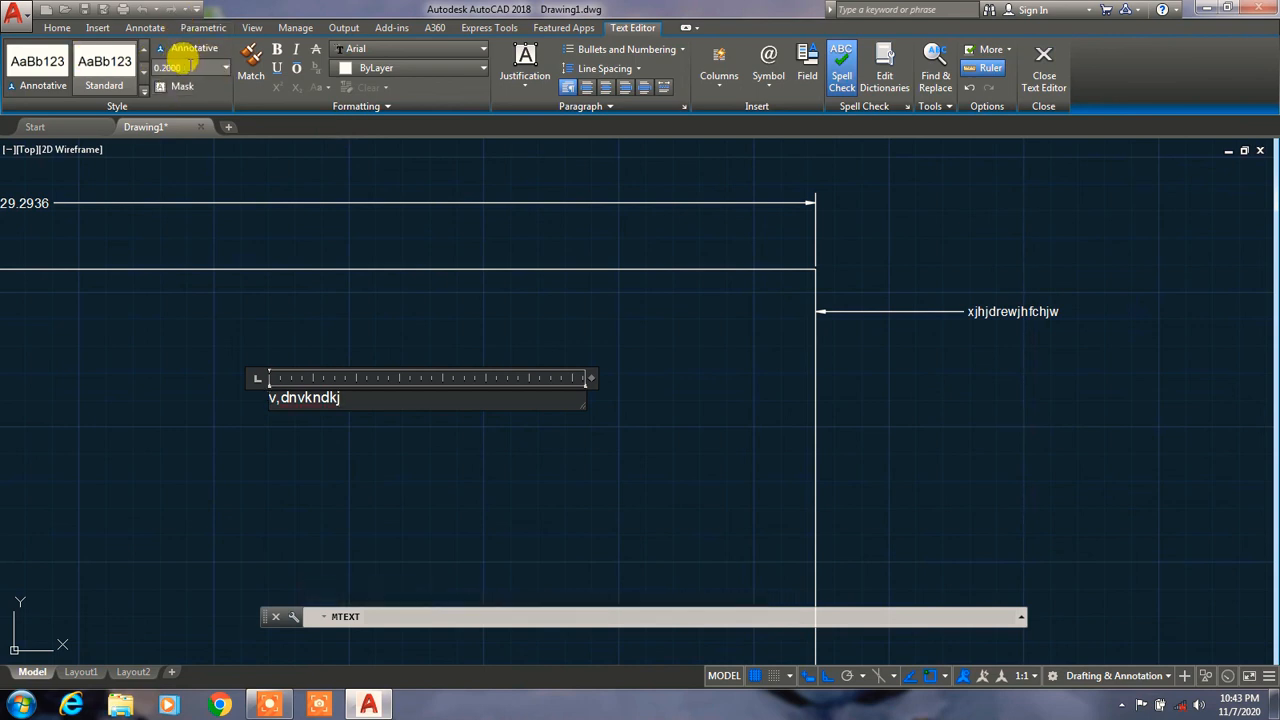
Set the colour of the whole "v,dnvkndkj" text to red 205,32,39.
click(380, 68)
key(Escape)
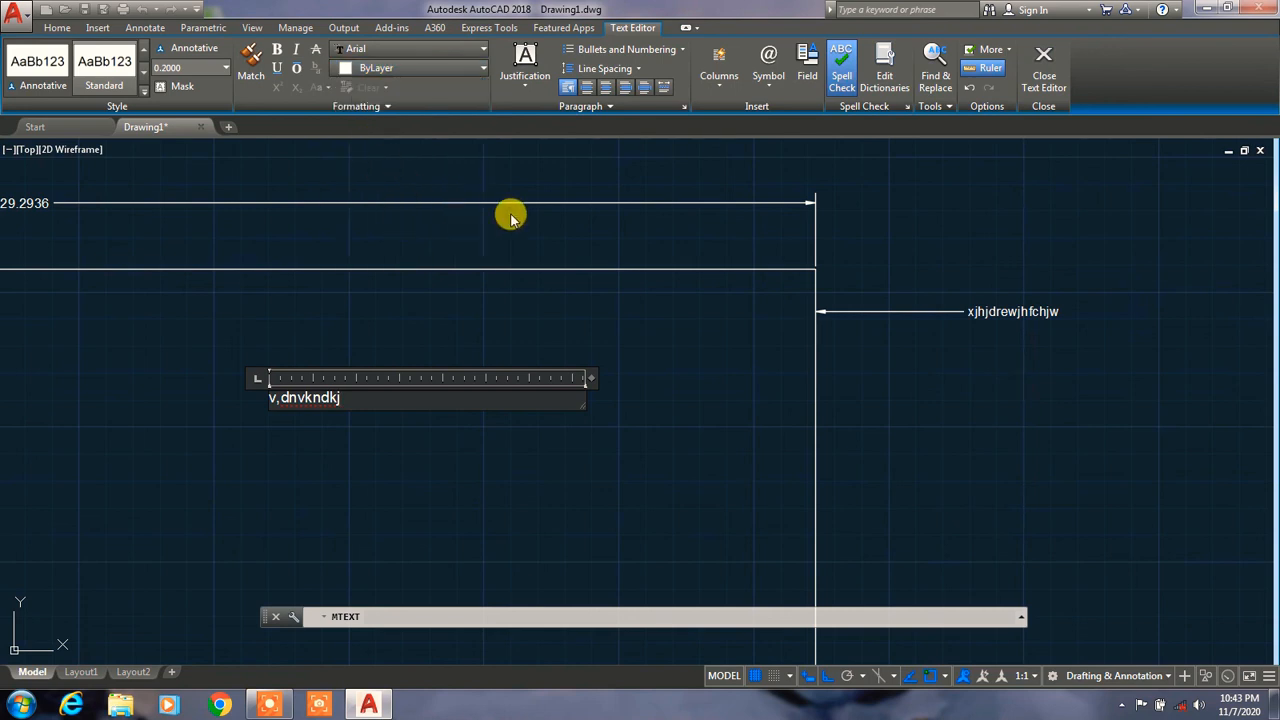
drag(372, 398, 150, 385)
click(406, 68)
click(384, 145)
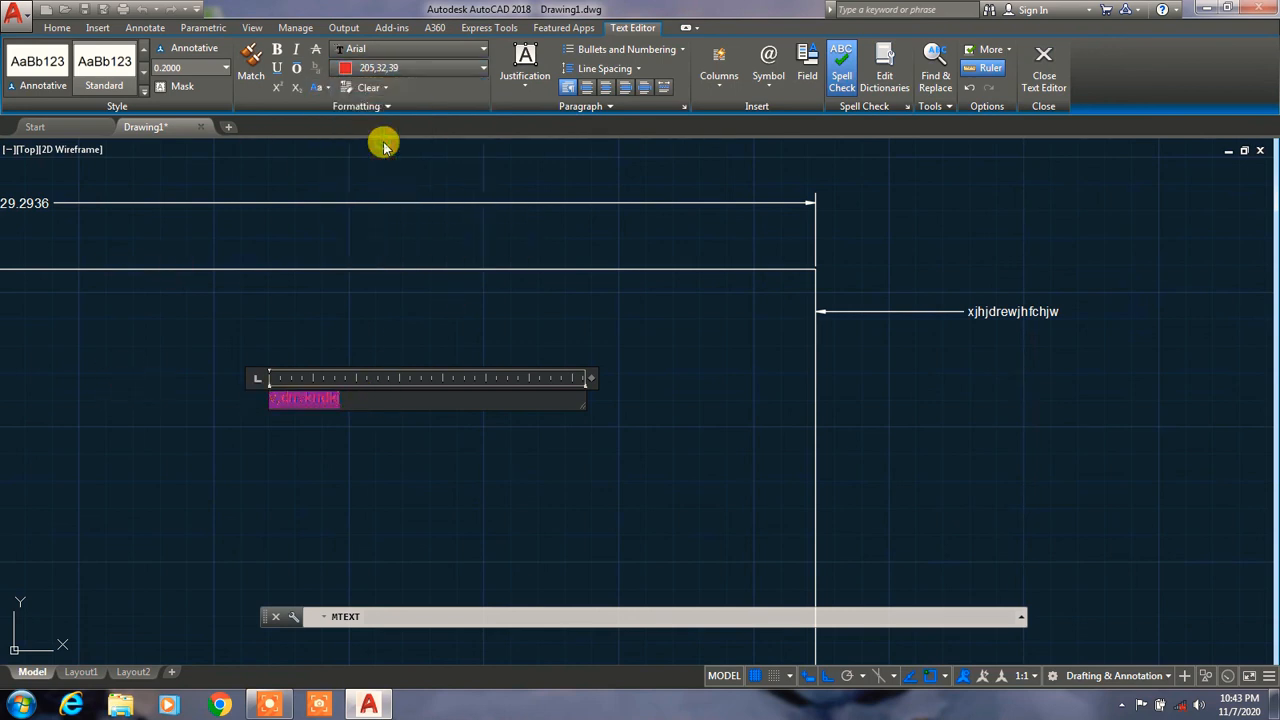
Set the height of the selected "v,dnvkndkj" text to 1 and finish editing it.
click(224, 68)
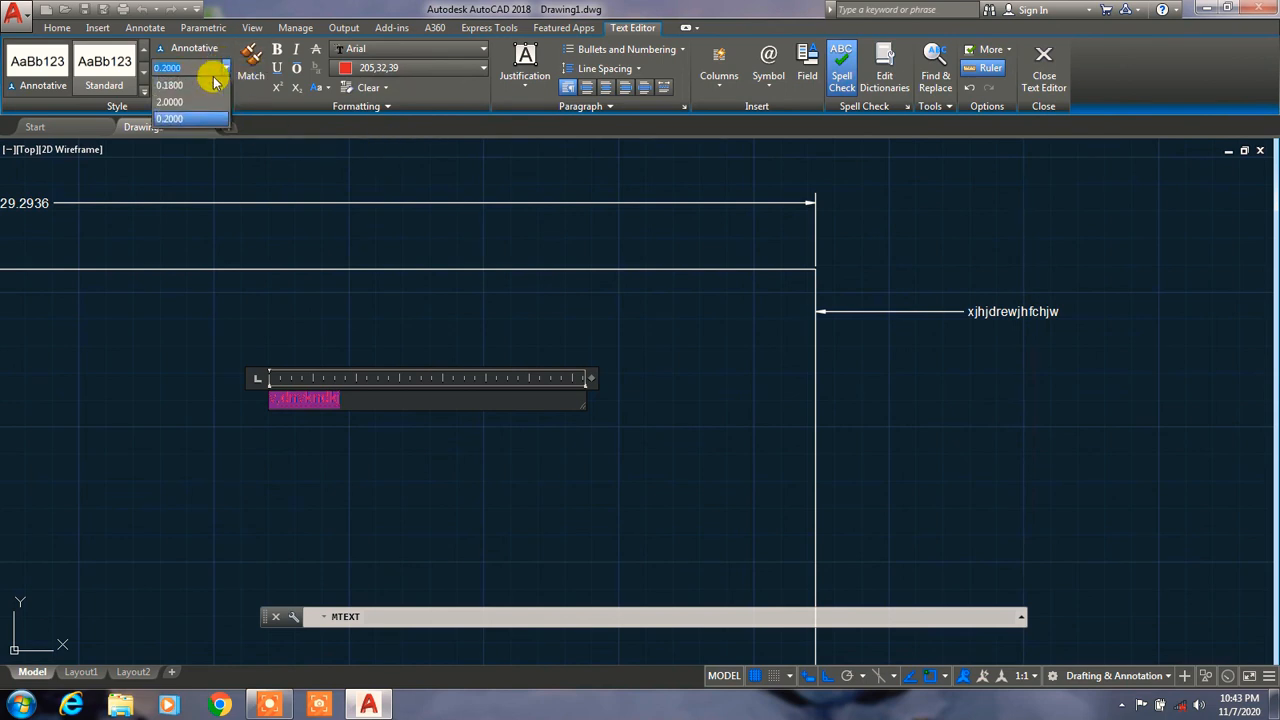
click(180, 80)
click(185, 67)
text(1)
key(Return)
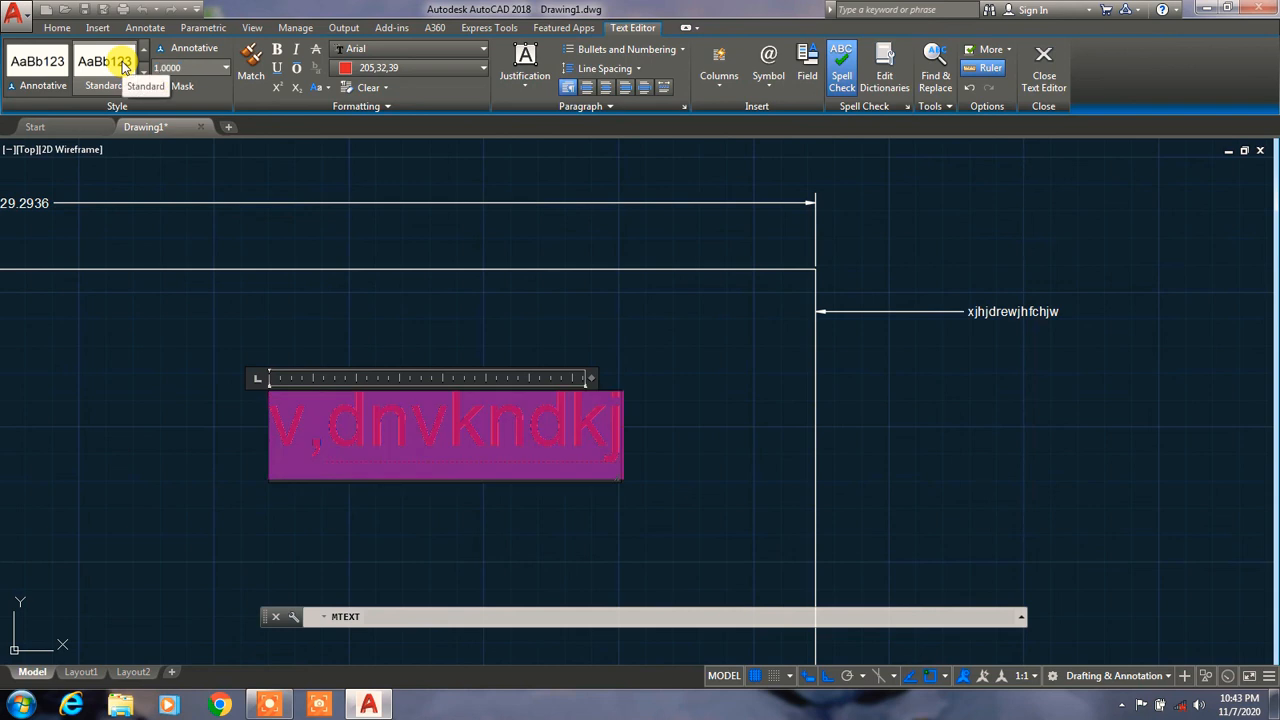
click(540, 312)
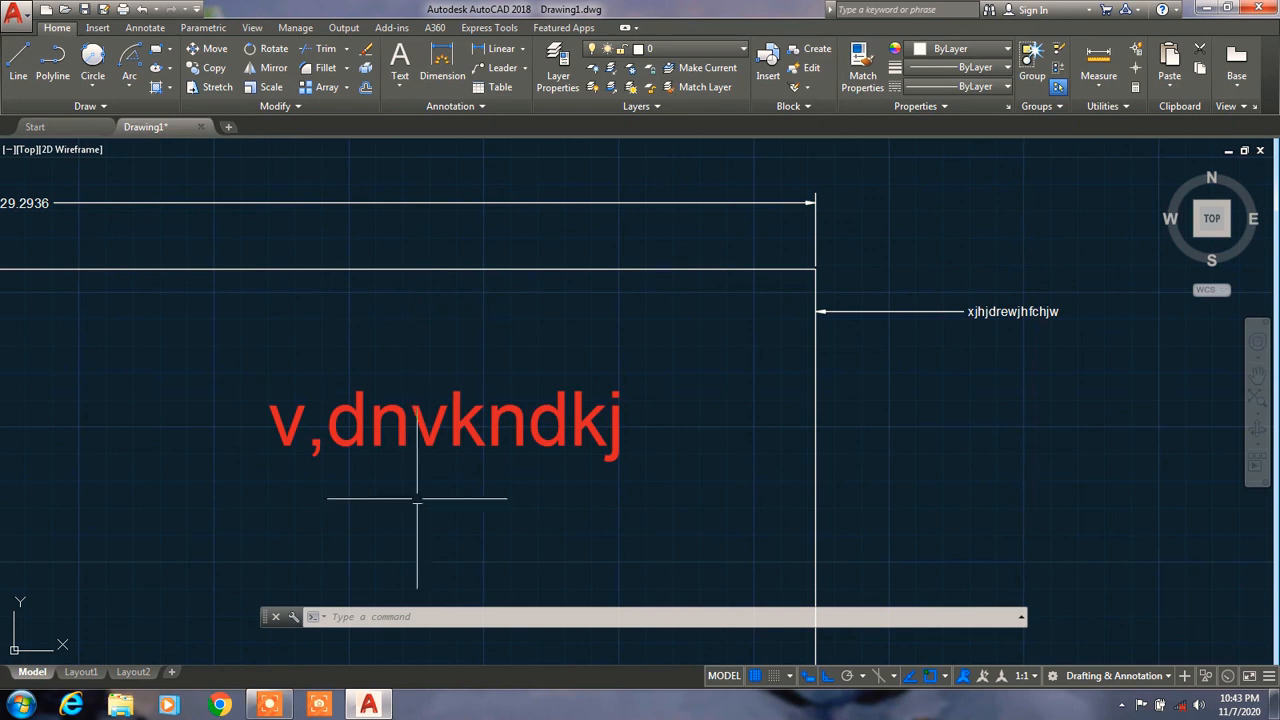
Minimise the AutoCAD window to show the desktop.
click(368, 700)
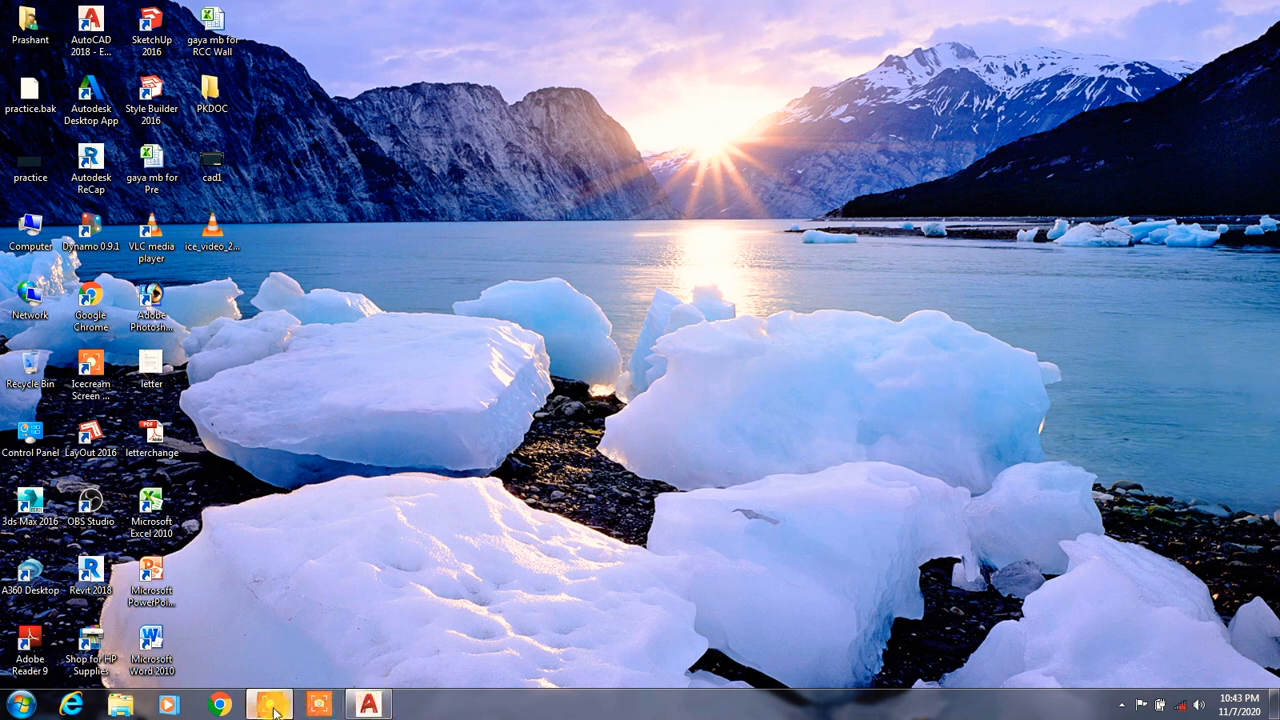